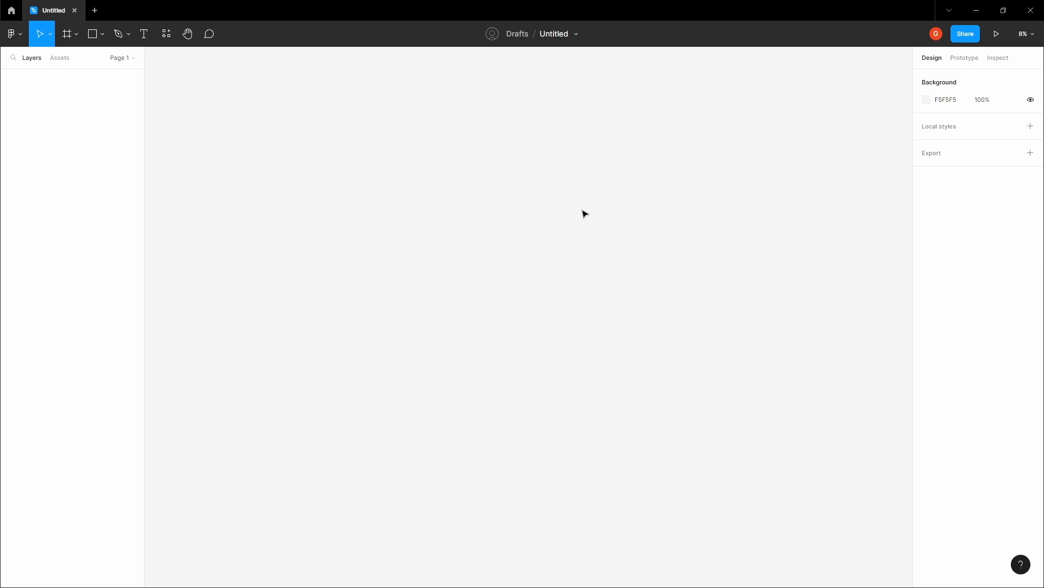
Step: Paste the copied Logo, Navigation & Status Bar, Text Styles, Colors and Icons frames onto the empty canvas
key(ctrl+v)
click(513, 197)
key(space)
drag(513, 198, 513, 234)
scroll(527, 210, down, 1)
scroll(516, 225, down, 1)
scroll(516, 225, up, 1)
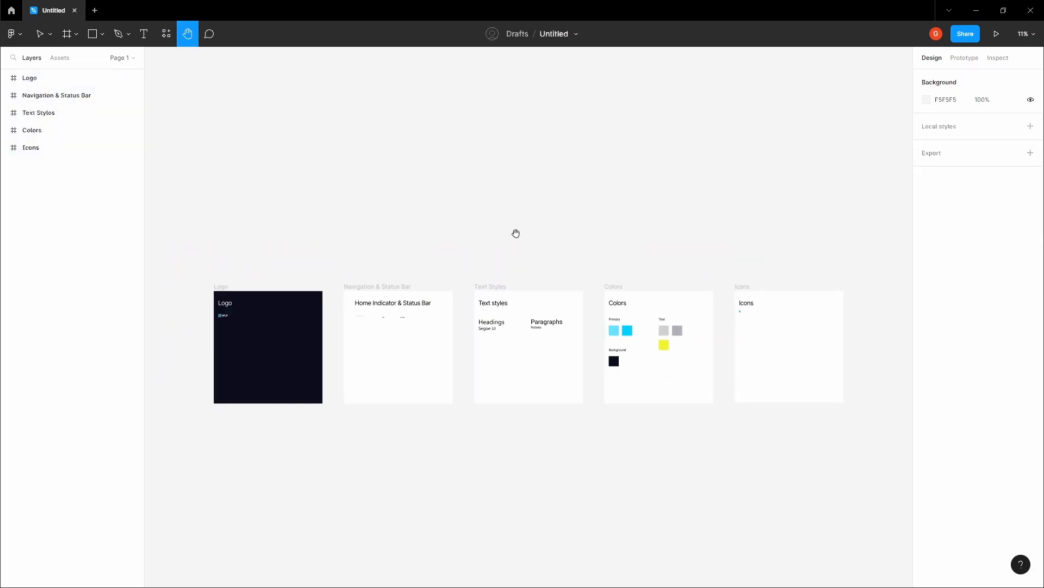
Step: Rename the file as NFUP Login & Verification
click(562, 38)
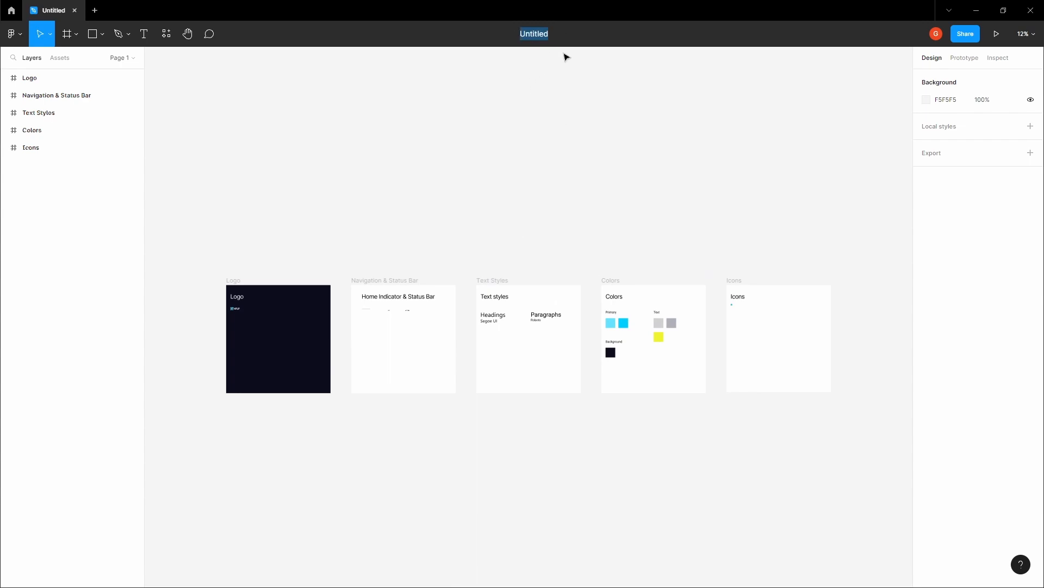
text(NFUP Login & Verification)
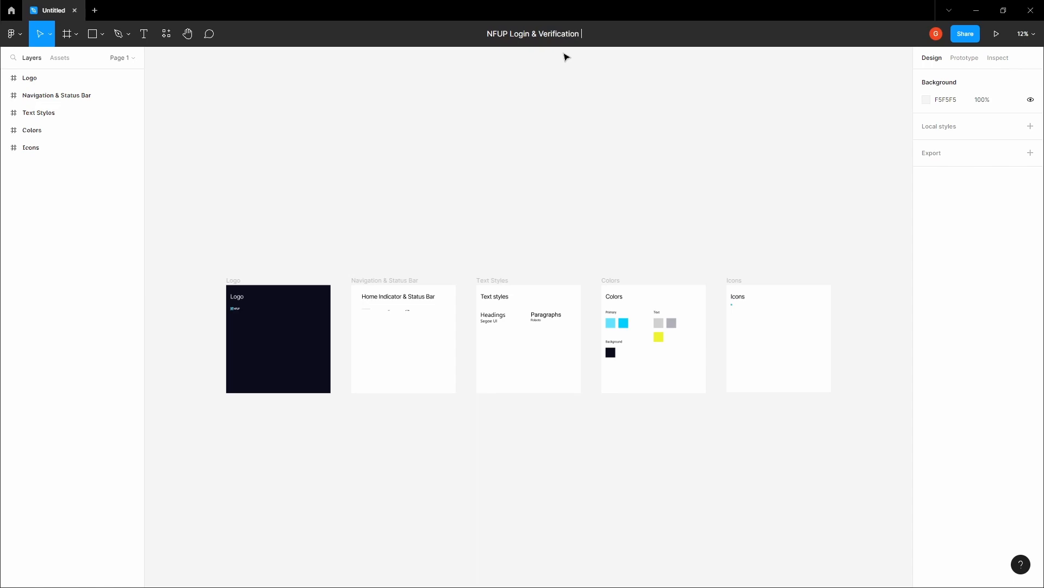
key(Return)
right_click(565, 55)
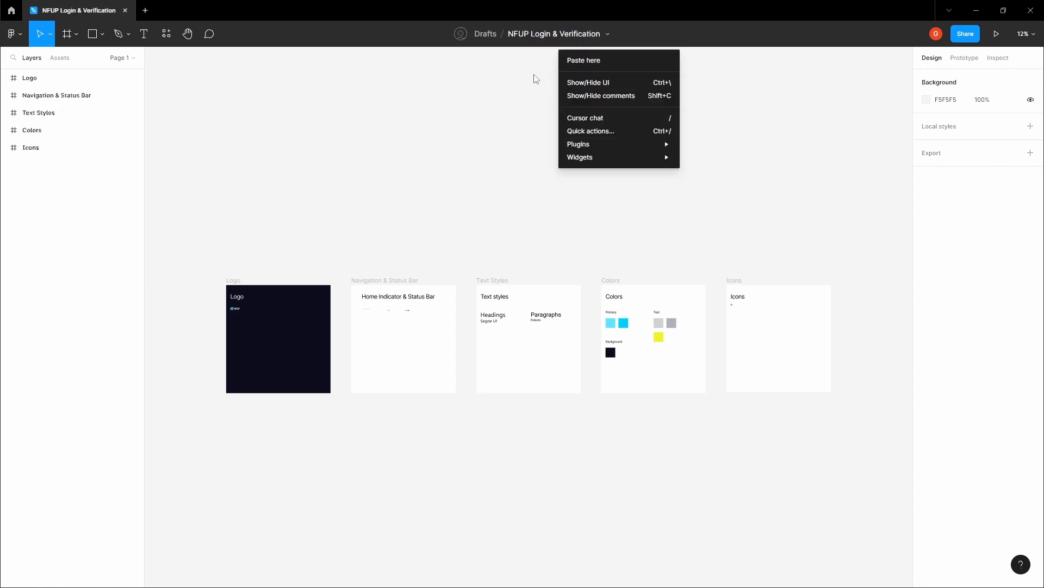
Step: Add an iPhone 13 Pro Max frame in the empty area below the pasted style frames
key(space)
drag(496, 170, 491, 148)
scroll(493, 149, down, 2)
drag(463, 241, 478, 132)
key(space)
drag(460, 290, 447, 212)
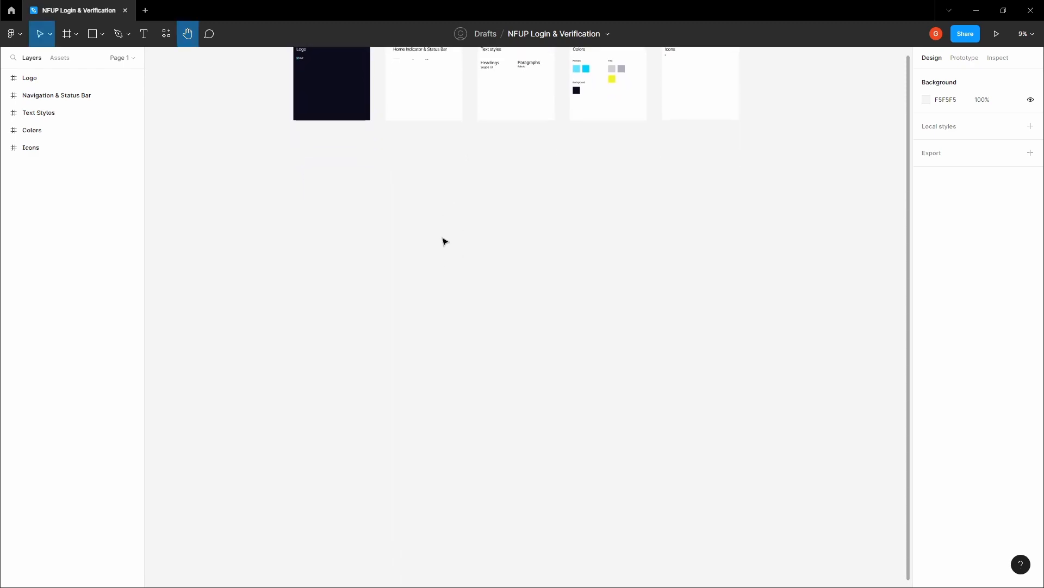
key(f)
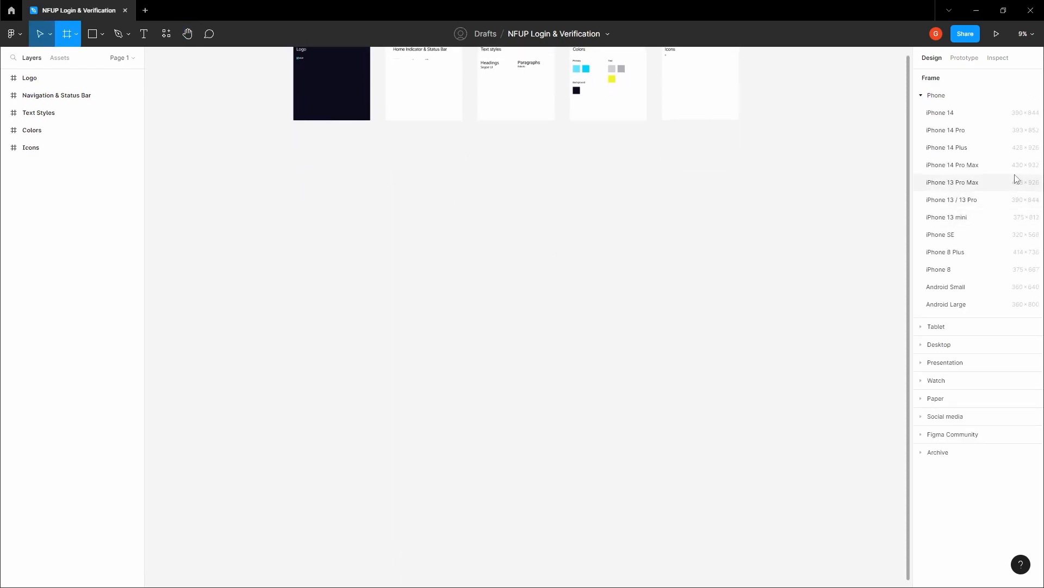
click(971, 183)
drag(576, 257, 744, 216)
scroll(744, 215, up, 1)
Step: Duplicate the iPhone 13 Pro Max frame horizontally, leaving a wide gap between the original and the copy
drag(661, 272, 367, 304)
click(401, 272)
drag(400, 269, 818, 229)
scroll(428, 239, up, 1)
scroll(417, 214, up, 1)
click(406, 228)
click(786, 196)
drag(723, 204, 550, 200)
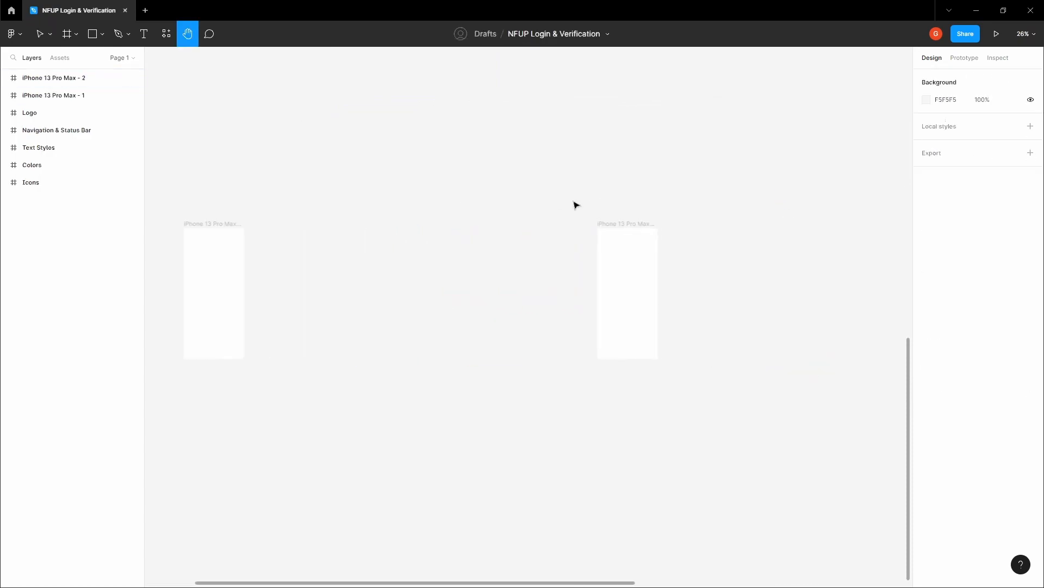
Step: Duplicate the second iPhone 13 Pro Max frame and place the third one close beside it on the right
drag(608, 222, 696, 221)
drag(578, 181, 764, 438)
drag(673, 267, 798, 258)
click(773, 199)
drag(548, 199, 879, 223)
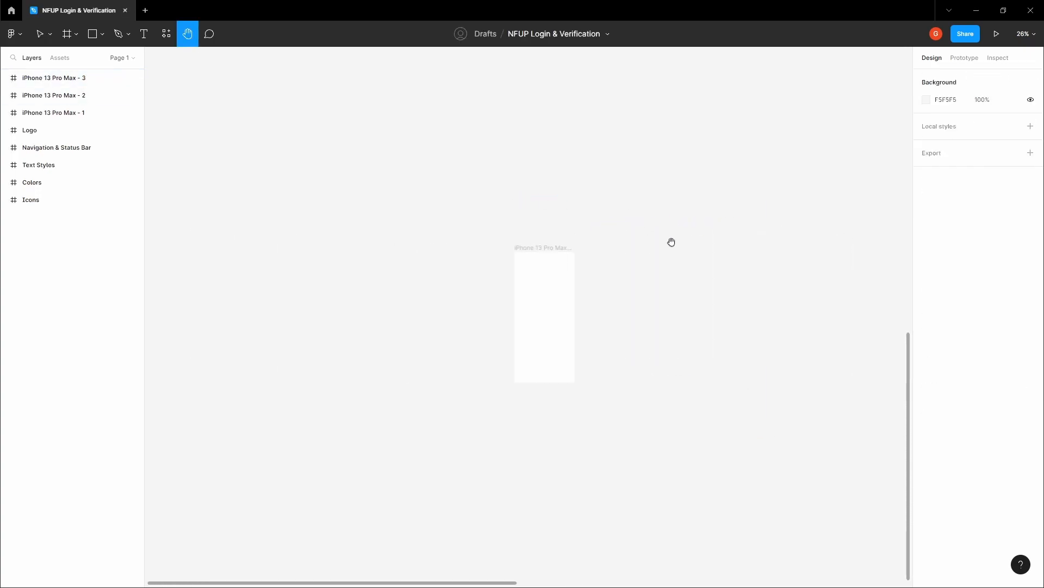
scroll(645, 253, up, 2)
drag(646, 240, 659, 236)
scroll(543, 259, up, 1)
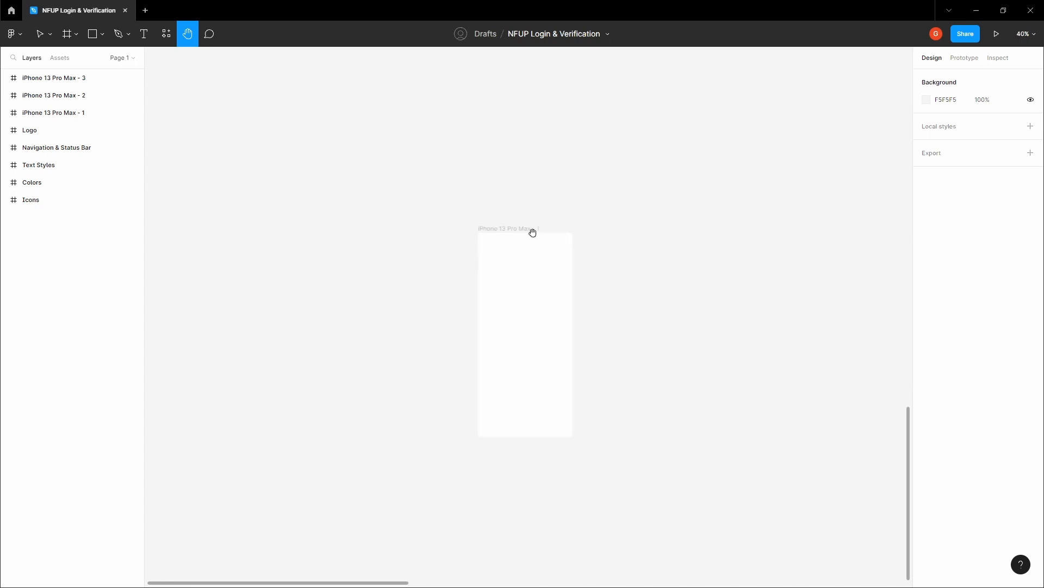
Step: Copy the fill value 0C0D1C of the dark Background swatch in the Colors frame
click(513, 223)
drag(619, 207, 579, 301)
scroll(604, 291, down, 6)
drag(674, 193, 590, 297)
scroll(668, 226, up, 3)
scroll(672, 249, up, 3)
click(660, 259)
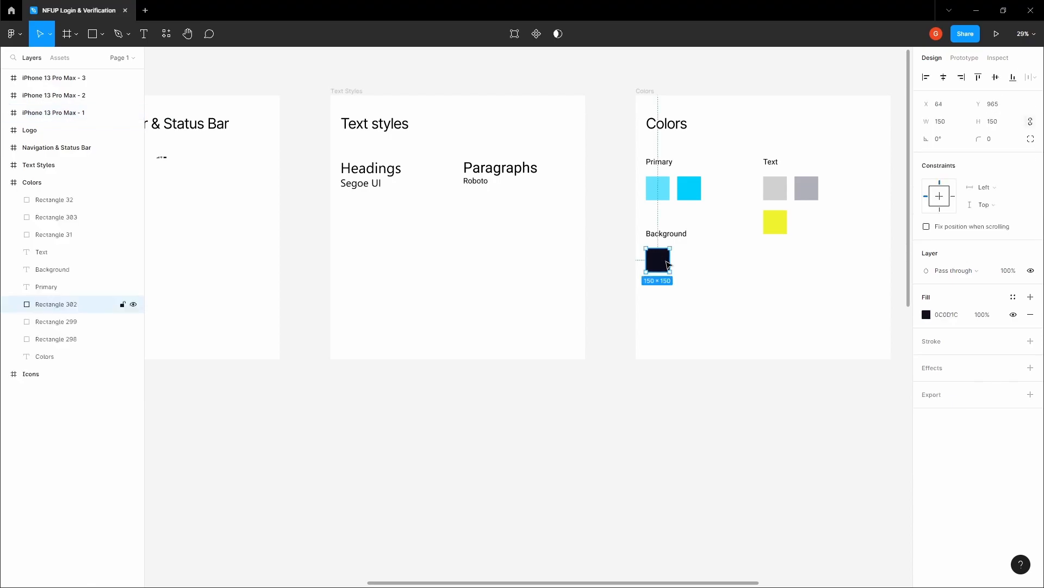
click(956, 317)
key(ctrl+c)
Step: Apply the copied 0C0D1C fill to the first iPhone 13 Pro Max frame
click(654, 456)
scroll(650, 435, down, 2)
drag(578, 431, 746, 271)
drag(509, 438, 750, 170)
scroll(597, 322, up, 1)
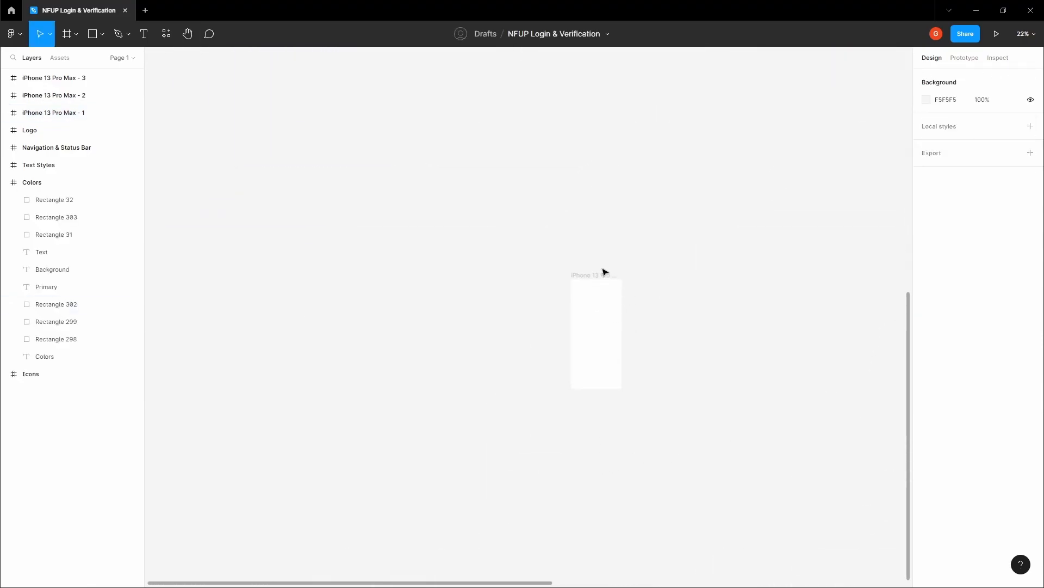
click(605, 274)
click(964, 317)
key(ctrl+v)
Step: Copy the NFUP logo from the Logo frame together with the status bar from the Navigation & Status Bar frame
click(702, 252)
drag(680, 251, 645, 323)
scroll(645, 321, down, 2)
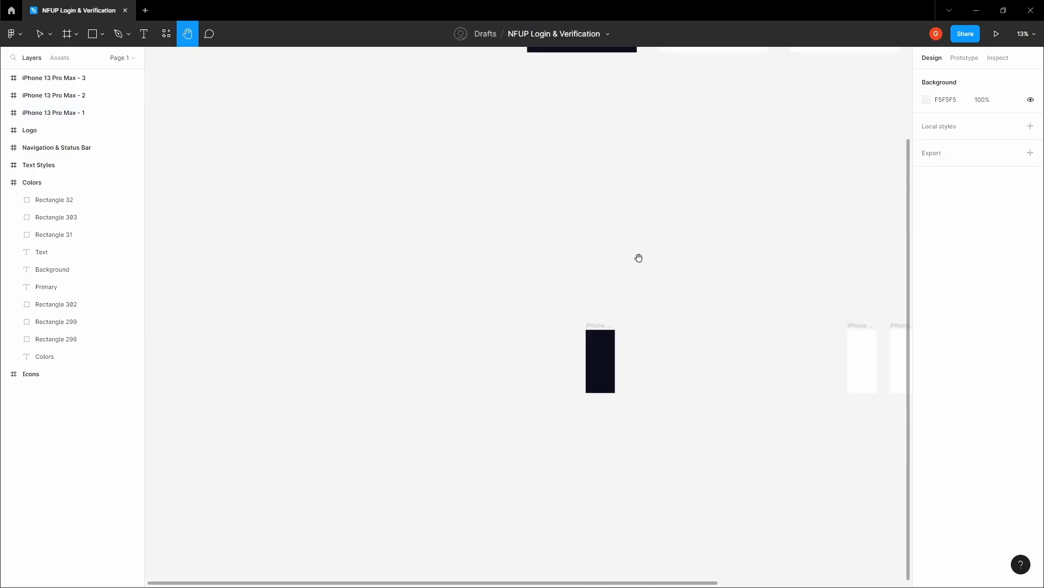
drag(635, 254, 587, 365)
scroll(598, 248, up, 5)
scroll(497, 212, up, 4)
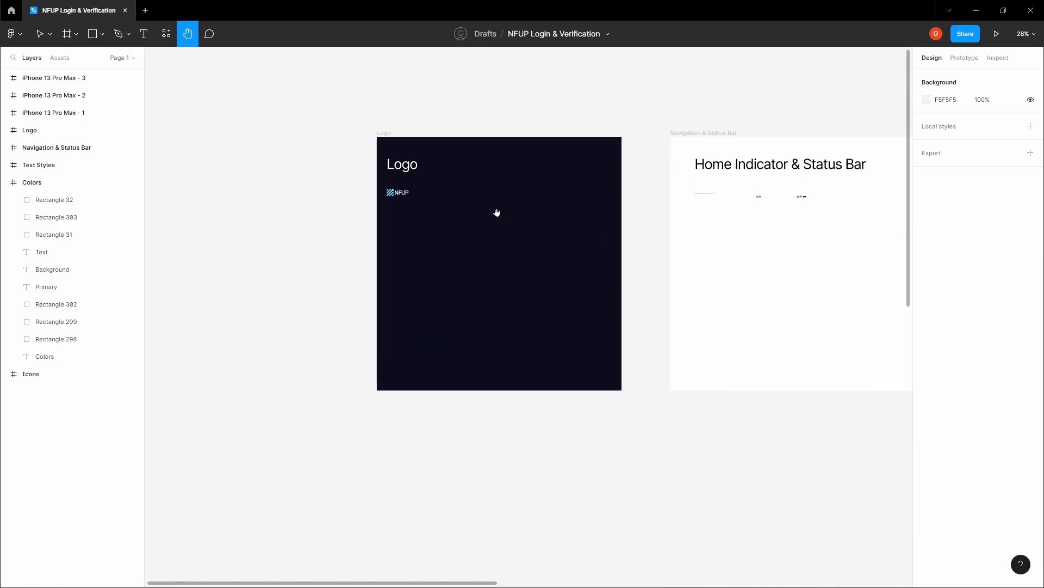
scroll(435, 226, up, 2)
key(v)
click(340, 219)
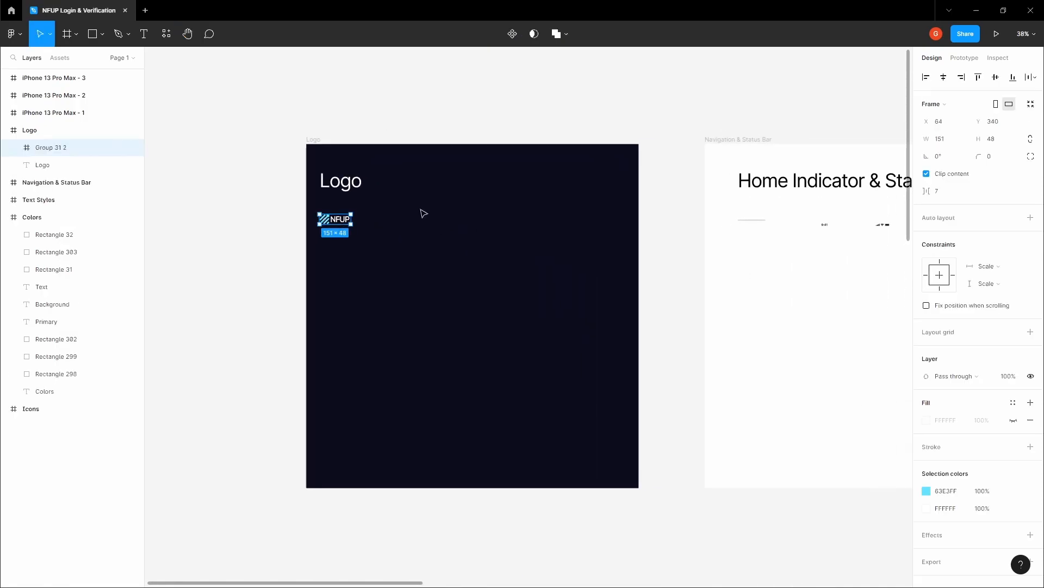
scroll(698, 214, right, 4)
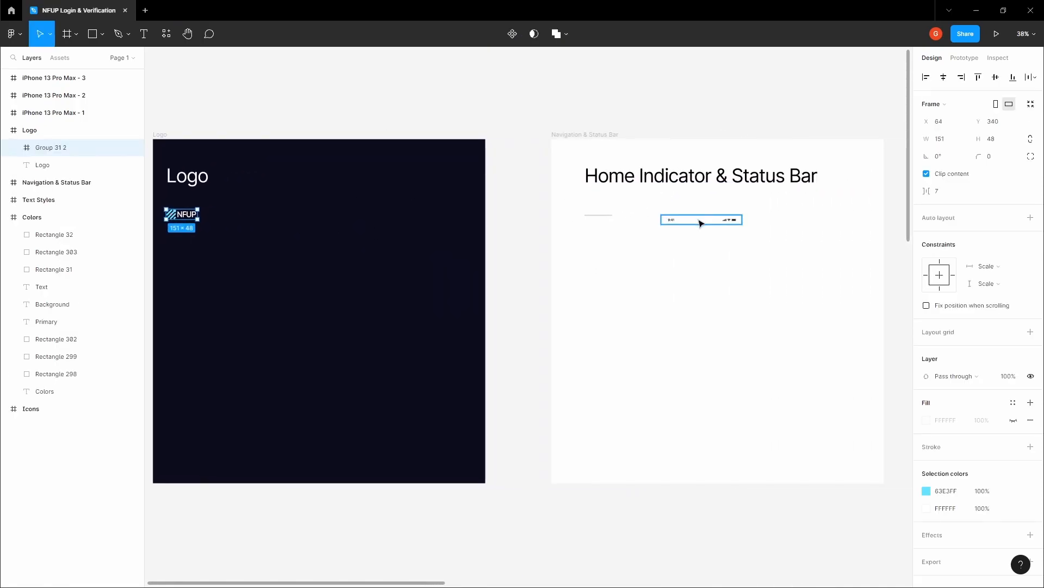
shift+click(701, 223)
click(532, 290)
Step: Paste the copied logo and status bar into the first iPhone 13 Pro Max frame
key(h)
scroll(529, 289, down, 4)
drag(523, 388, 604, 70)
scroll(571, 299, up, 2)
scroll(571, 299, up, 5)
key(v)
key(ctrl+v)
drag(620, 318, 667, 193)
Step: Move the logo and status bar individually so both fit inside the dark phone frame, with the status bar above the logo
click(631, 192)
drag(328, 178, 509, 187)
drag(780, 185, 573, 181)
click(601, 140)
key(space)
drag(602, 139, 592, 129)
drag(495, 180, 531, 297)
click(665, 234)
key(space)
drag(665, 234, 678, 249)
scroll(679, 249, up, 2)
click(581, 257)
drag(583, 260, 504, 406)
key(space)
drag(545, 322, 599, 263)
Step: Recolor the status bar's time and icons to white FFFFFF
scroll(599, 263, up, 5)
drag(539, 344, 539, 328)
click(926, 473)
drag(860, 419, 727, 266)
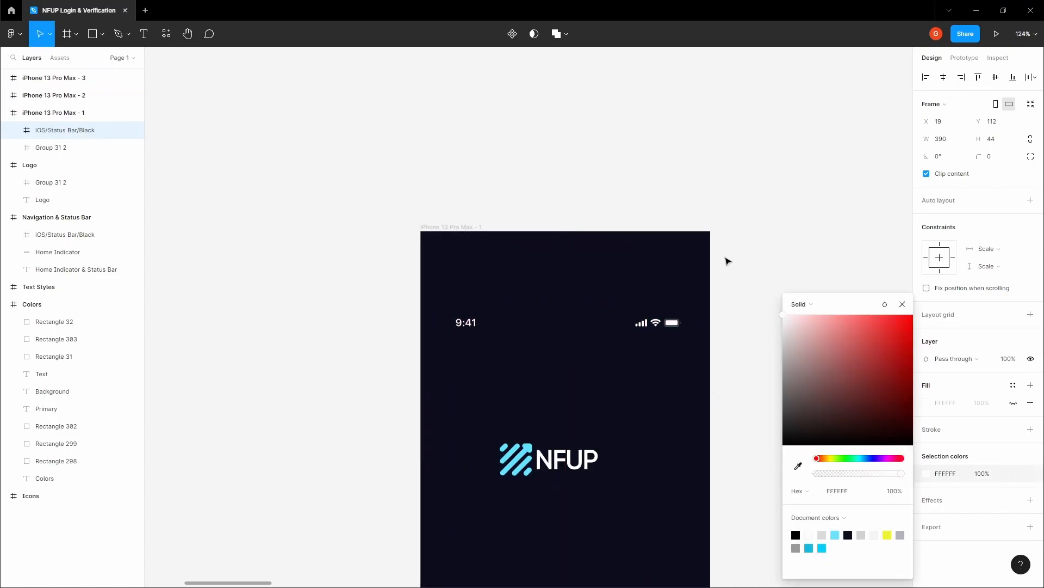
click(726, 266)
Step: Place the status bar at X 0, Y 0 in the phone frame and widen it to the frame's full width
drag(478, 324, 453, 248)
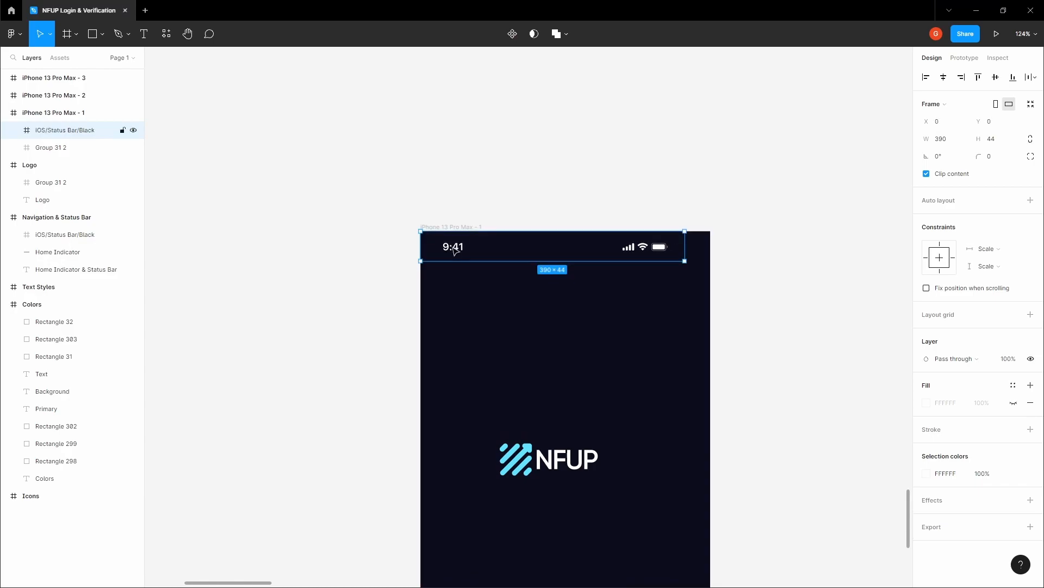
scroll(709, 259, up, 2)
ctrl+scroll(688, 312, up, 3)
drag(681, 304, 722, 303)
click(775, 315)
ctrl+scroll(667, 263, down, 5)
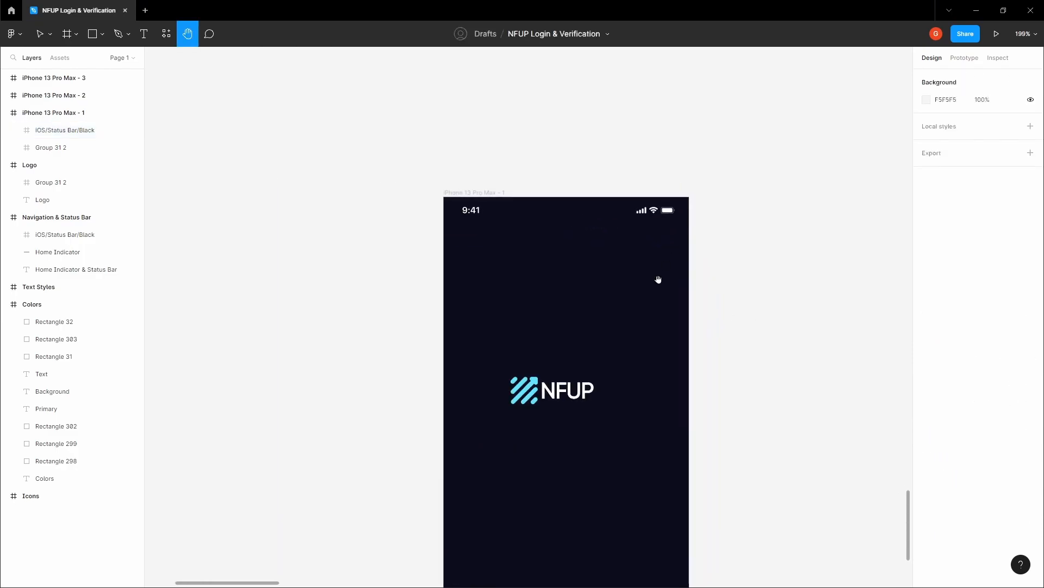
Step: Center the NFUP logo horizontally in the phone frame
click(533, 264)
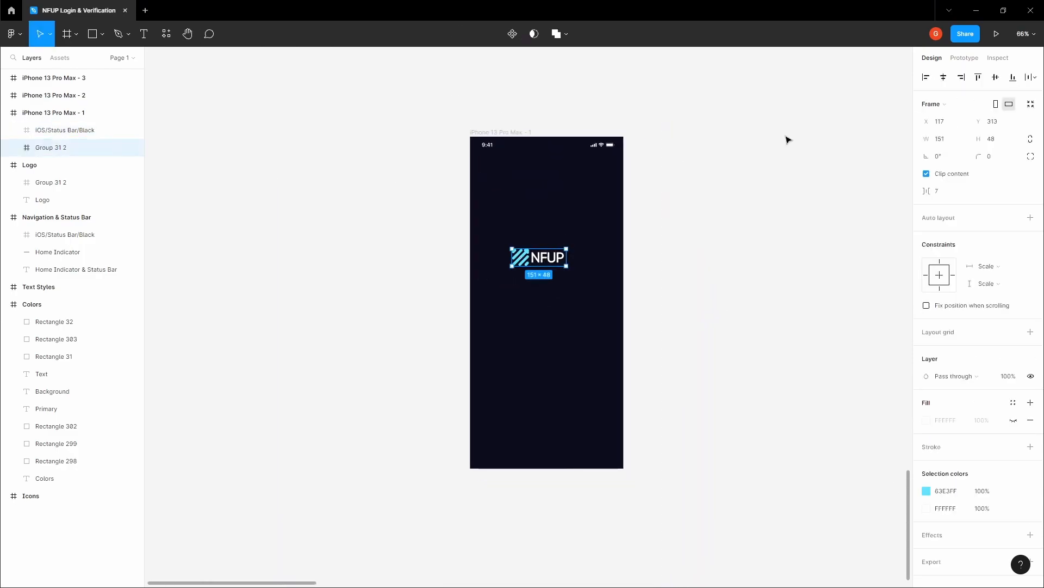
ctrl+scroll(707, 152, up, 2)
click(665, 278)
key(space)
drag(660, 281, 732, 134)
drag(624, 277, 624, 314)
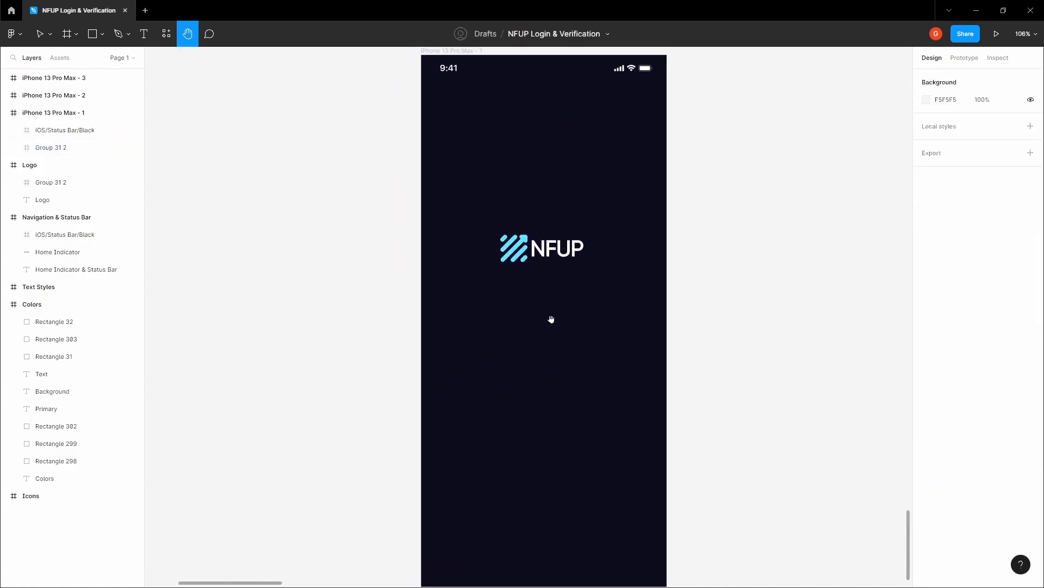
Step: Add the heading text "Welcome to NFUP" below the logo in the phone frame
click(553, 321)
ctrl+scroll(541, 302, up, 1)
key(t)
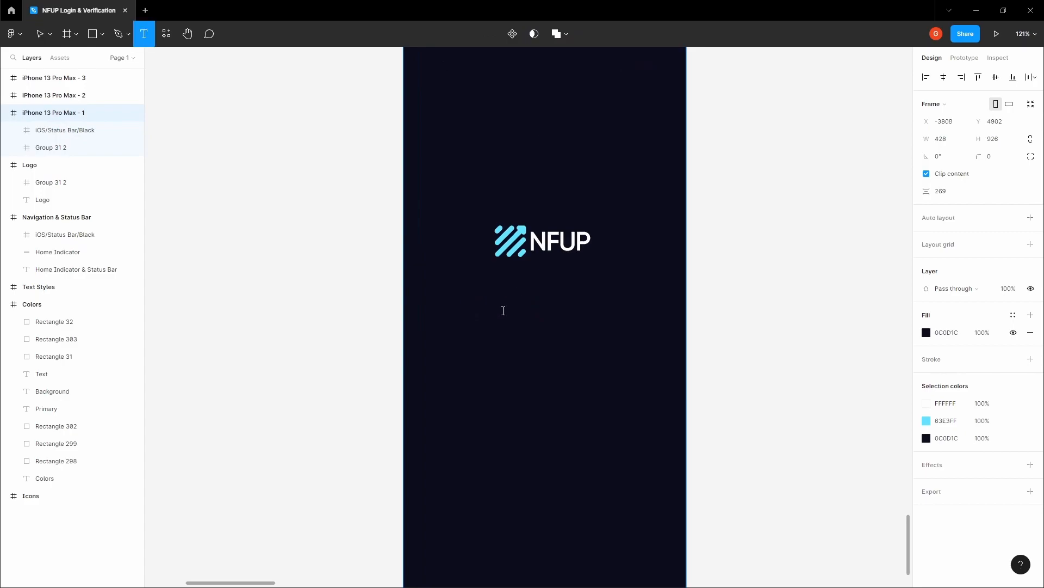
click(502, 310)
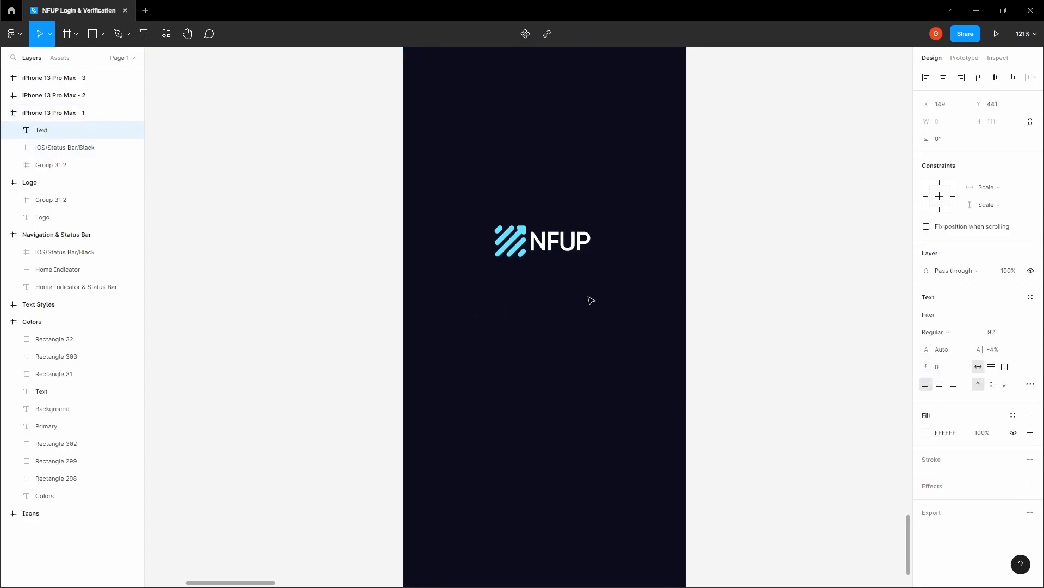
text(Welcome to NFUP)
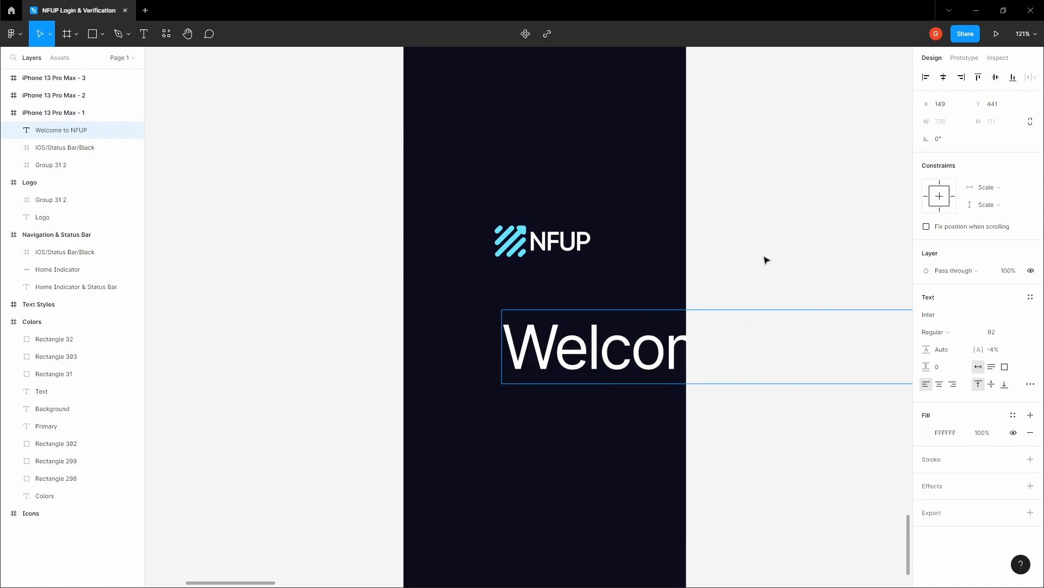
key(Escape)
drag(724, 345, 607, 346)
Step: Format the heading in Segoe UI Semibold at size 40
click(1005, 333)
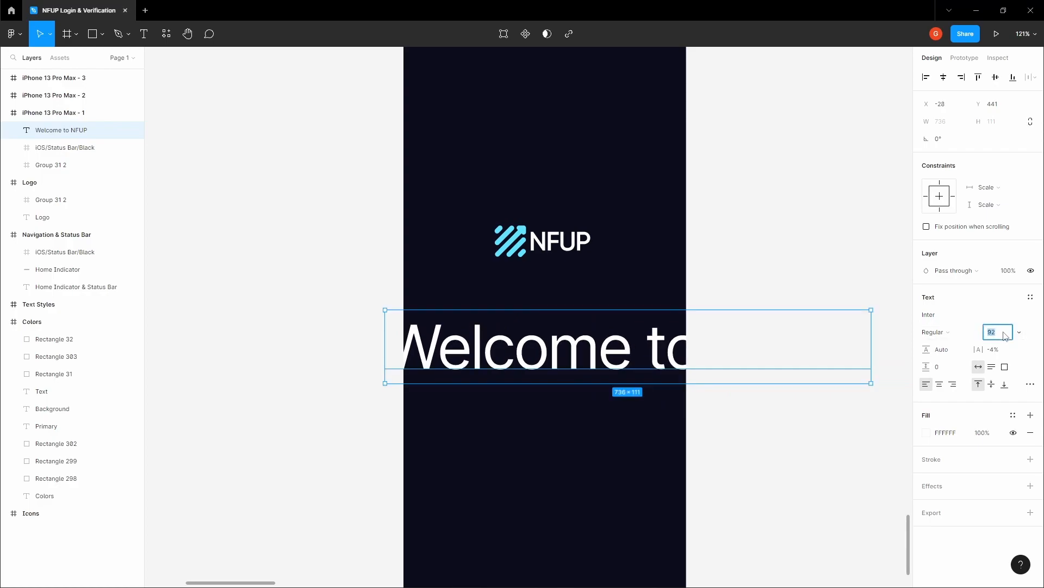
text(40)
key(Tab)
click(964, 315)
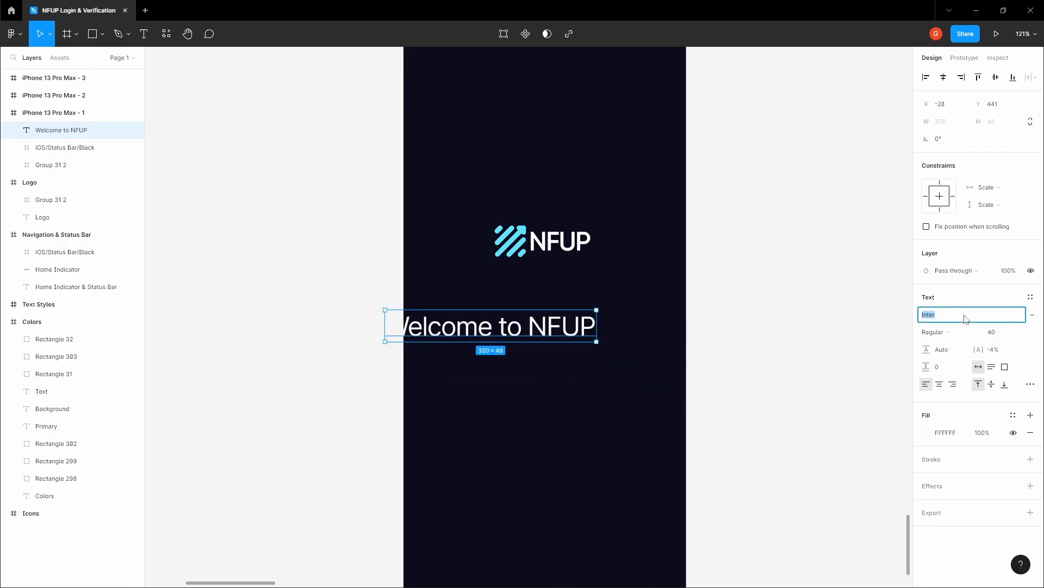
text(Sege)
key(BackSpace)
text(oe UI)
key(Return)
click(947, 332)
click(927, 344)
Step: Center the heading horizontally in the phone frame and set its text alignment to center
key(space)
drag(788, 322, 807, 310)
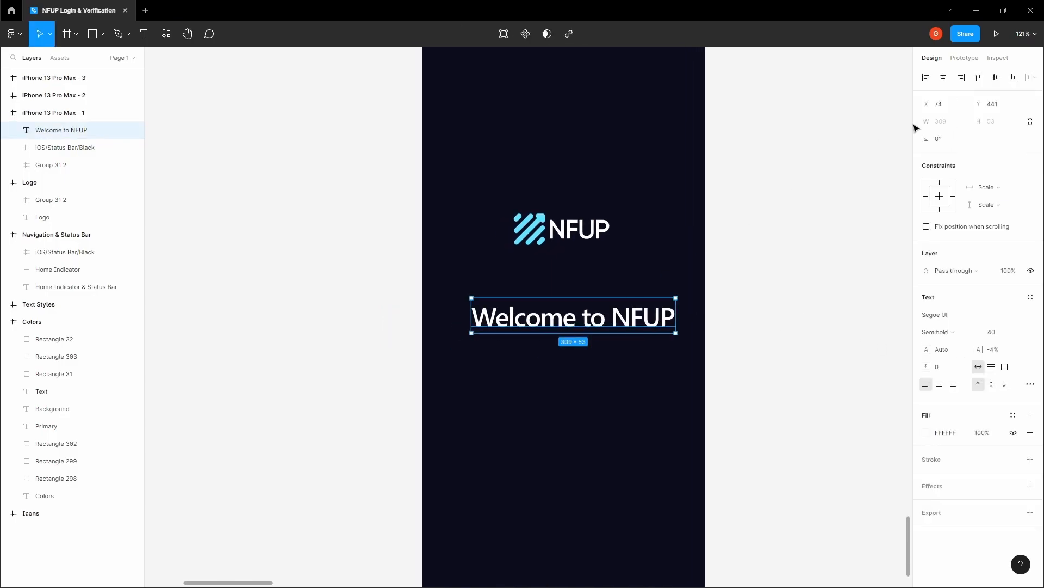
click(943, 79)
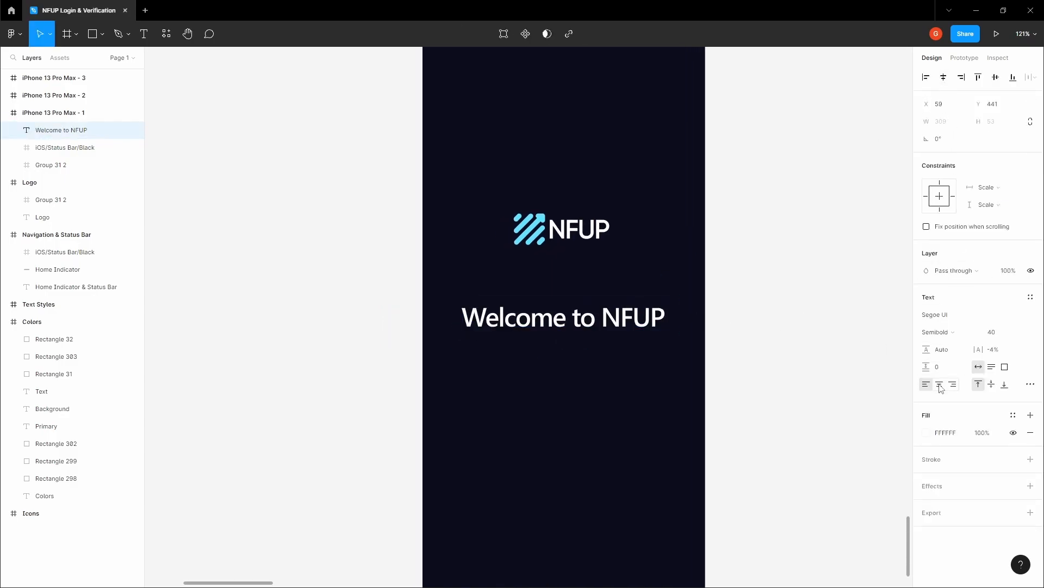
click(765, 329)
Step: Add the text "Collect, sell and create NFTS seamlessly" below the heading and shift it into the phone frame
key(space)
drag(748, 315, 749, 267)
scroll(680, 273, down, 1)
drag(678, 273, 677, 256)
click(607, 260)
scroll(607, 260, up, 3)
click(566, 301)
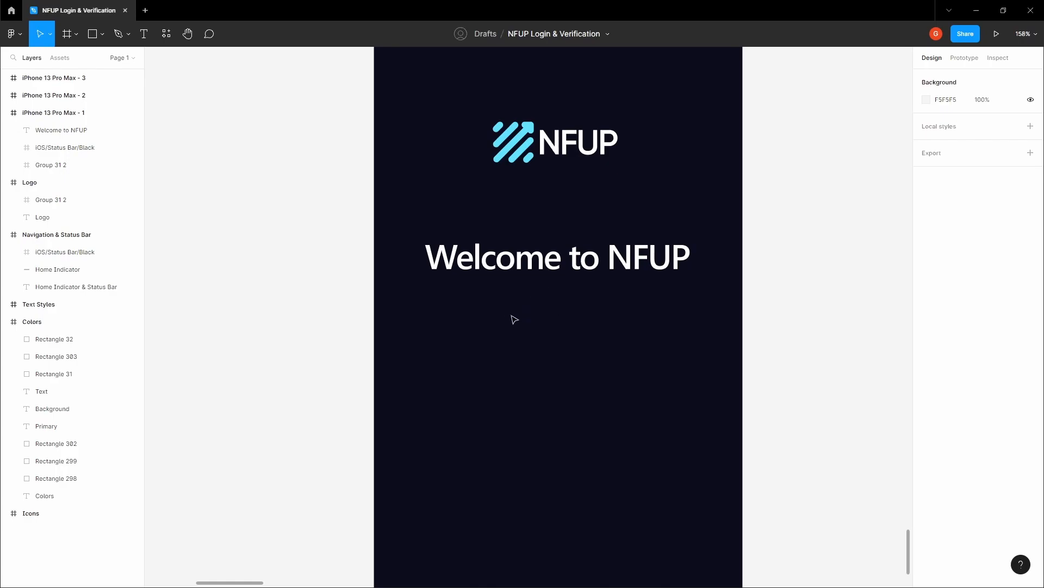
key(t)
click(478, 306)
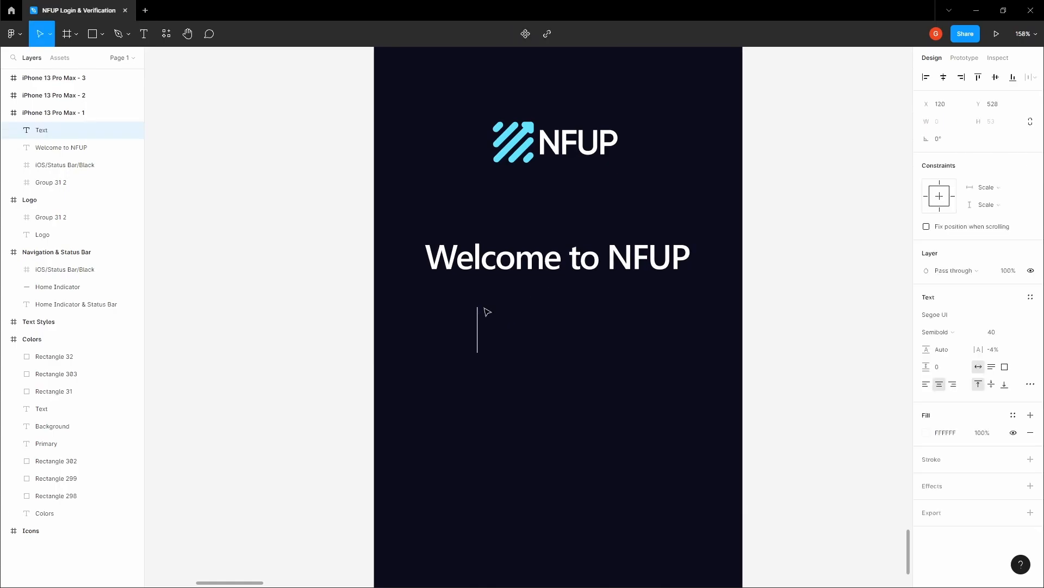
text(Collect, sell and )
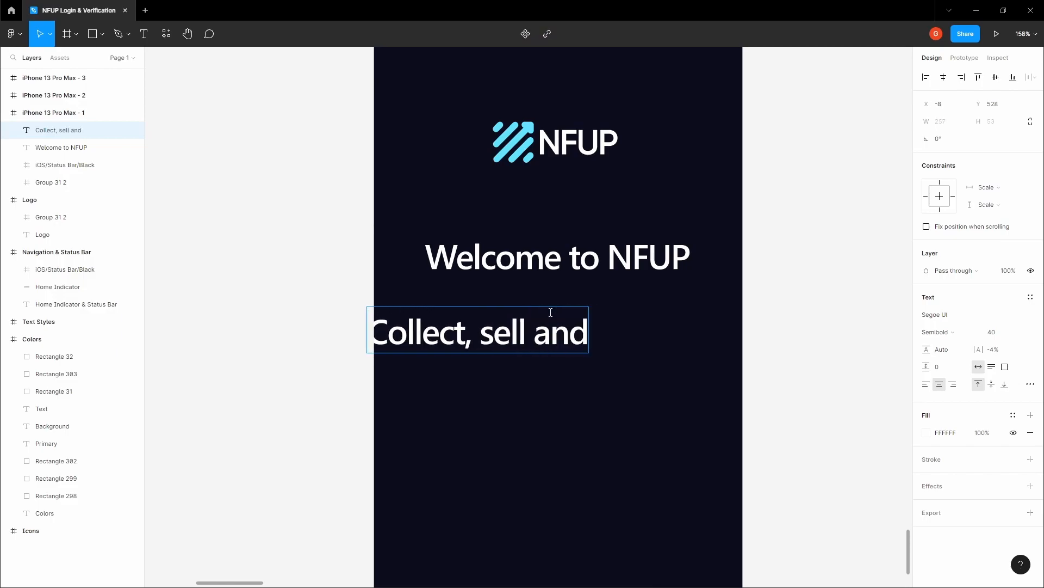
text(create )
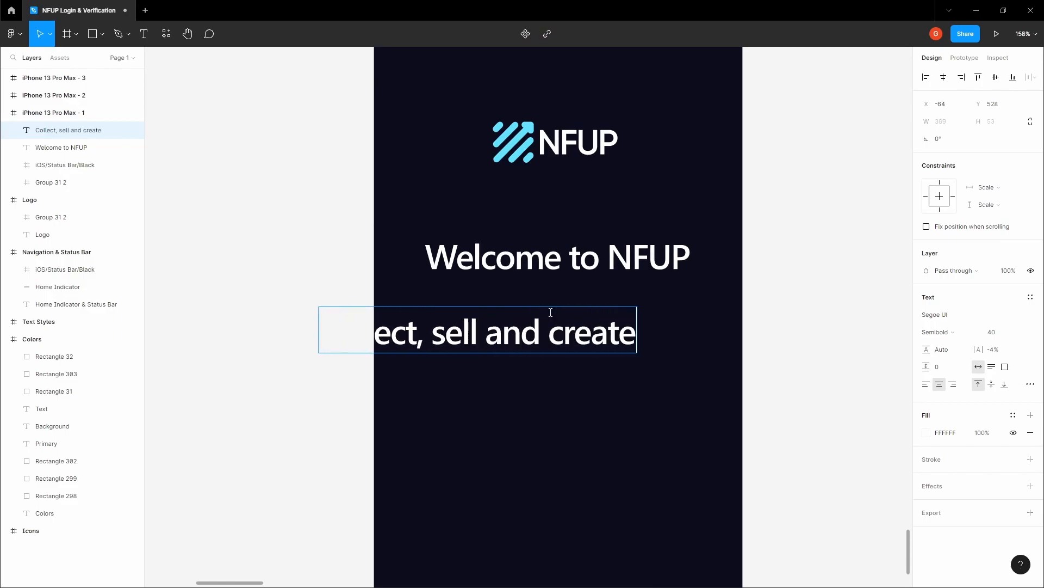
text(NFTS)
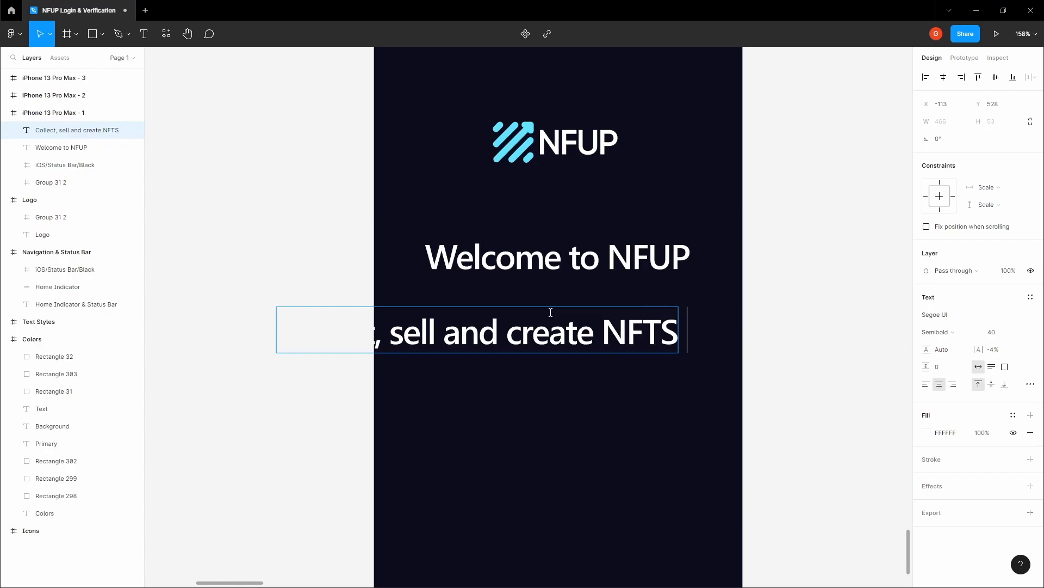
text( seaml)
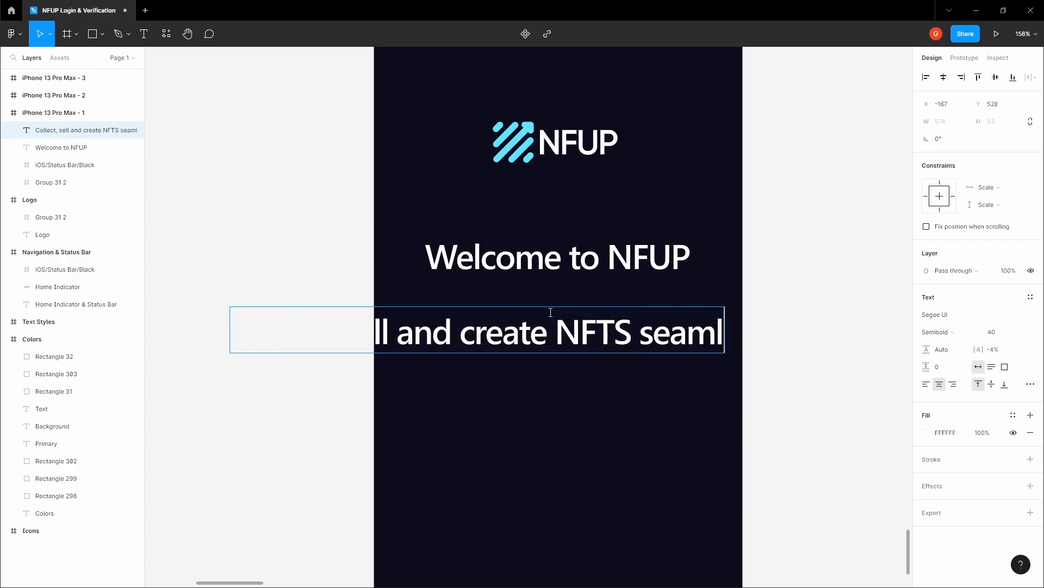
text(essly)
key(Escape)
drag(718, 342, 741, 342)
Step: Set the tagline's font size to 16 with Auto line height
click(1003, 333)
text(16)
key(Tab)
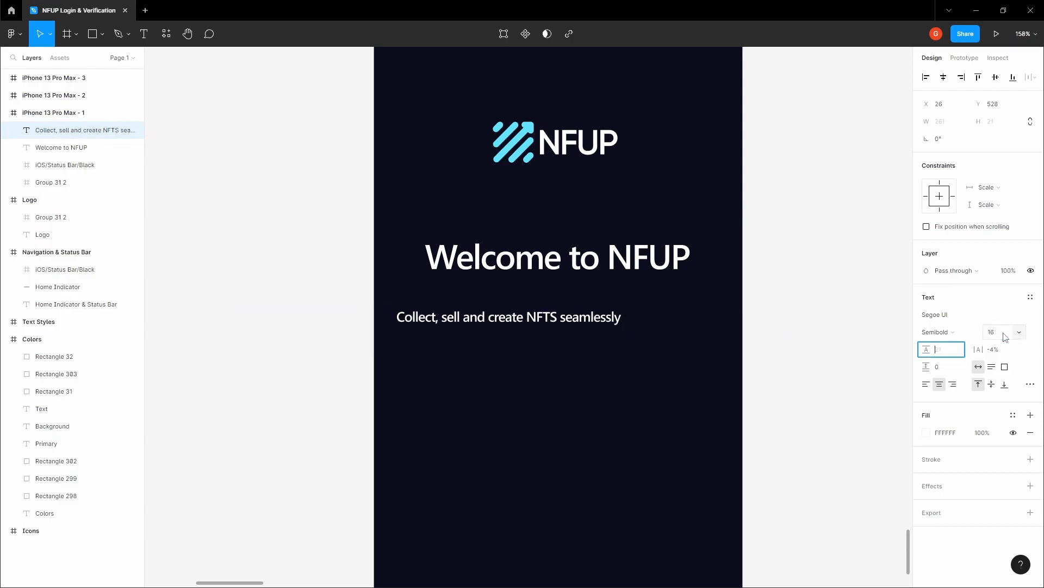
text(Auto)
key(Tab)
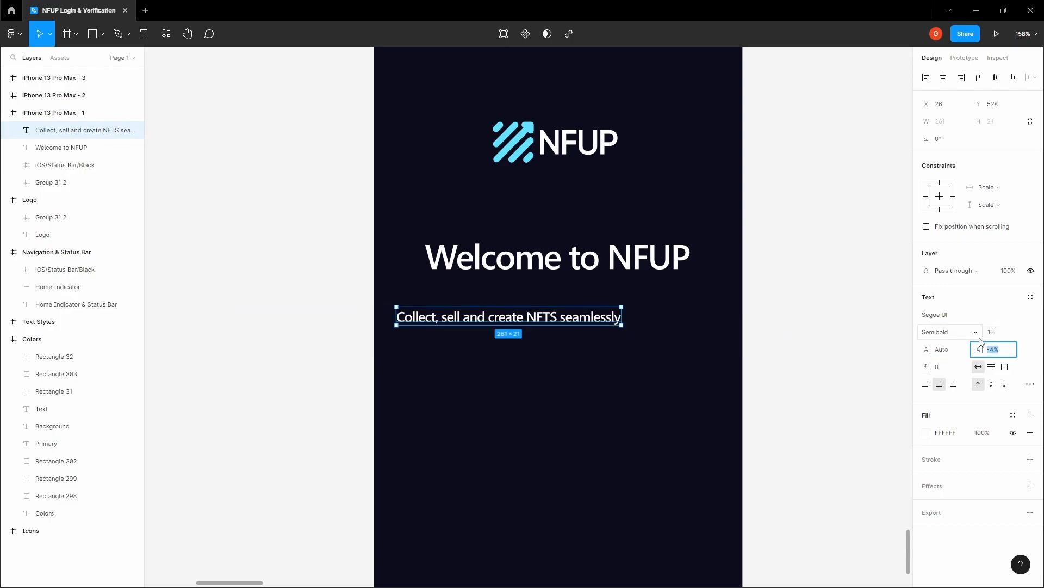
Step: Set the tagline's font weight to Regular and move it closer to the heading, nearer the frame's centre
click(968, 332)
click(955, 319)
click(694, 278)
key(space)
drag(690, 277, 634, 295)
click(519, 330)
drag(518, 331, 550, 325)
click(744, 282)
key(space)
click(561, 326)
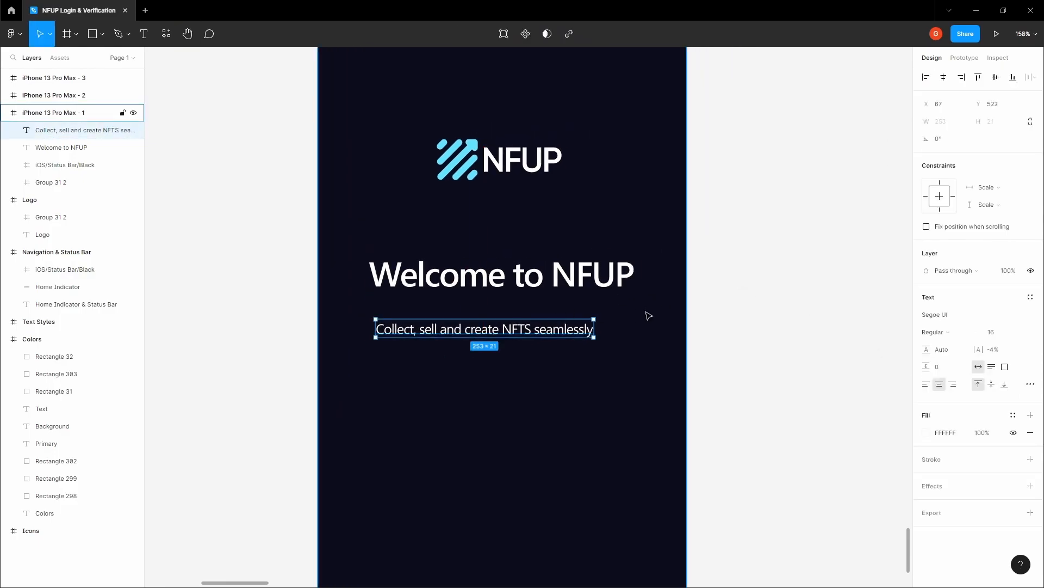
Step: Copy the fill color D0D0D0 from the light gray Text swatch in the Colors frame
scroll(645, 316, down, 5)
key(space)
drag(720, 233, 615, 403)
scroll(615, 403, down, 3)
drag(662, 301, 607, 412)
scroll(606, 411, down, 2)
drag(806, 245, 693, 389)
scroll(693, 390, up, 3)
drag(871, 247, 750, 265)
scroll(729, 269, up, 6)
click(642, 350)
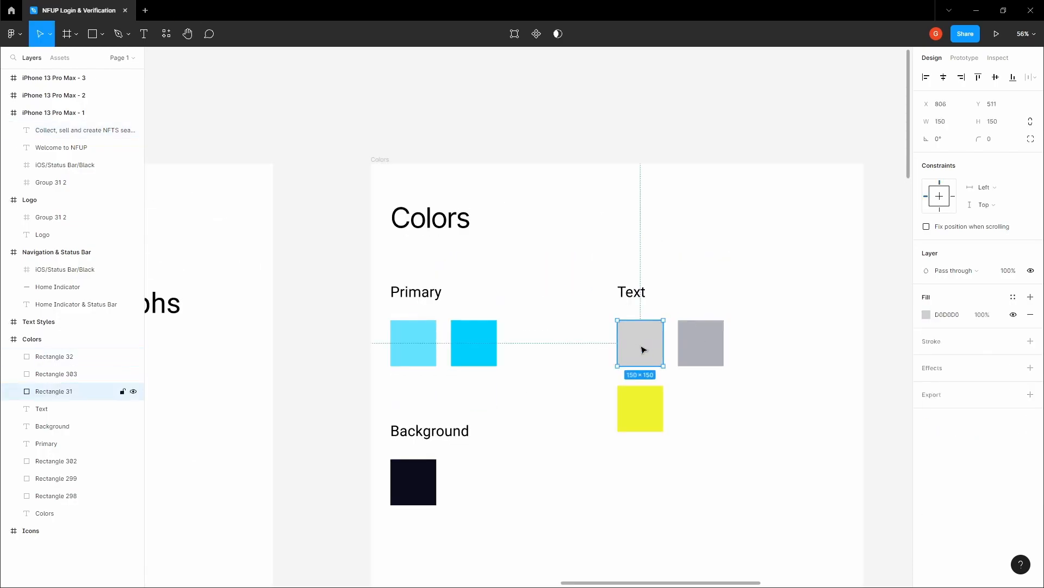
click(946, 315)
key(ctrl+c)
Step: Apply the copied light gray D0D0D0 as the fill of the tagline on the phone screen
scroll(697, 378, down, 3)
click(536, 518)
key(space)
drag(535, 517, 648, 299)
scroll(647, 299, down, 3)
scroll(576, 397, down, 5)
scroll(589, 324, up, 8)
key(v)
click(588, 322)
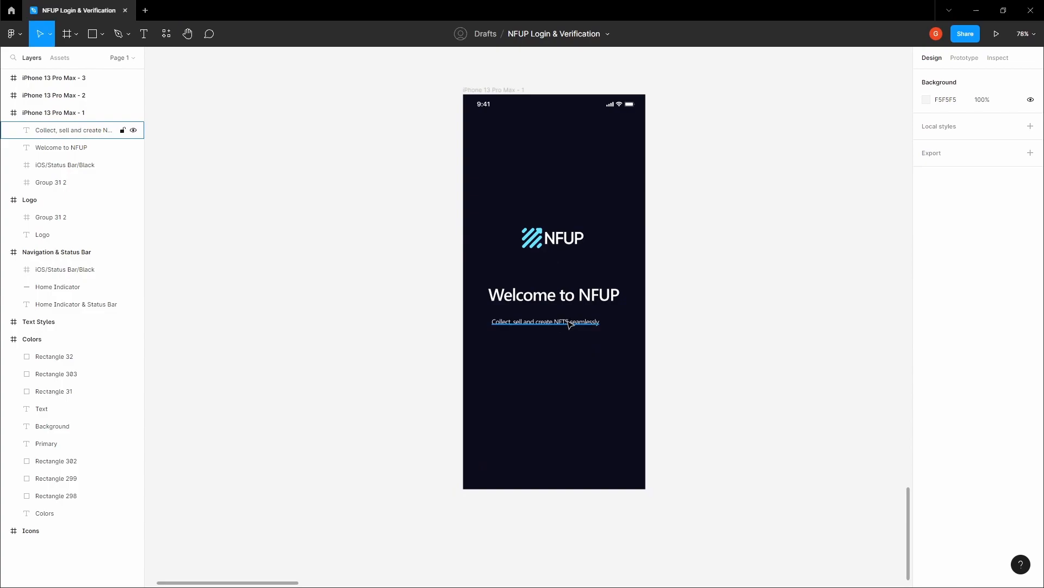
click(947, 433)
key(ctrl+v)
click(855, 382)
Step: Center the tagline horizontally in the phone frame
key(space)
drag(585, 296, 571, 322)
scroll(565, 325, up, 3)
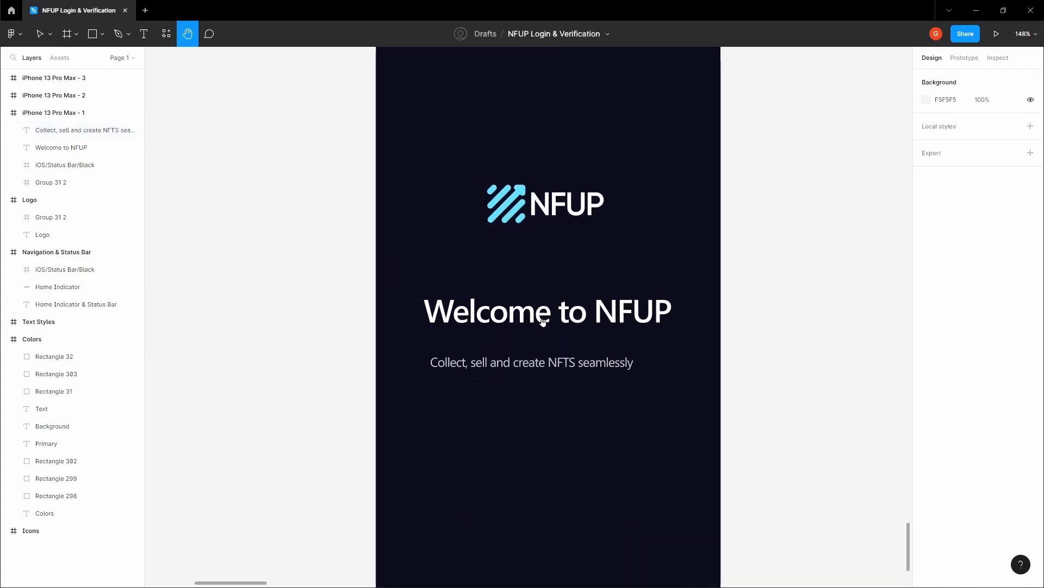
click(599, 361)
click(943, 76)
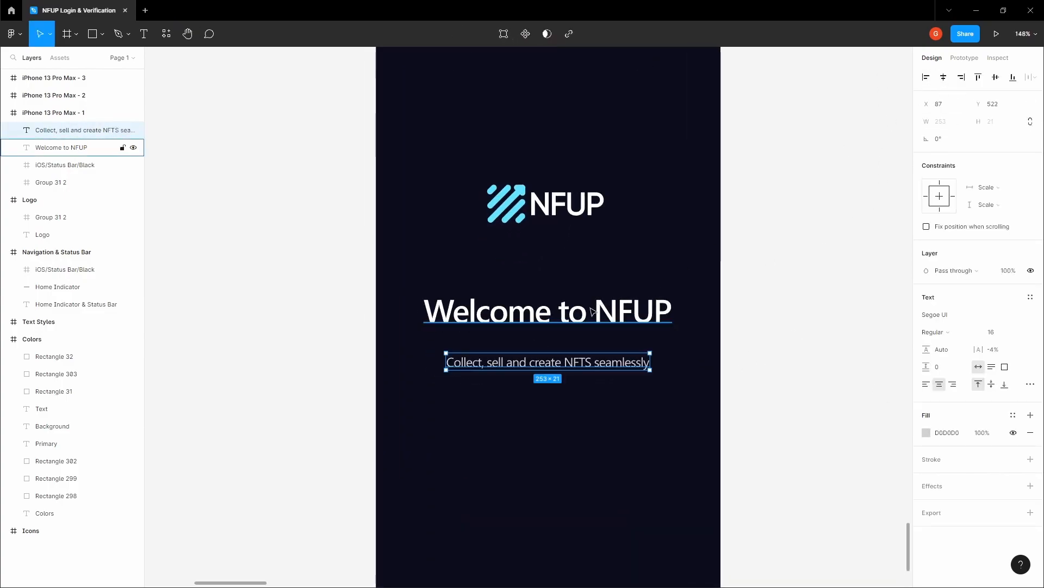
Step: Nudge the tagline up toward the heading until its Y position is 502
key(Up)
key(Up)
key(Up)
key(Up)
key(Up)
key(Up)
key(Up)
key(Up)
key(Up)
key(Up)
key(Up)
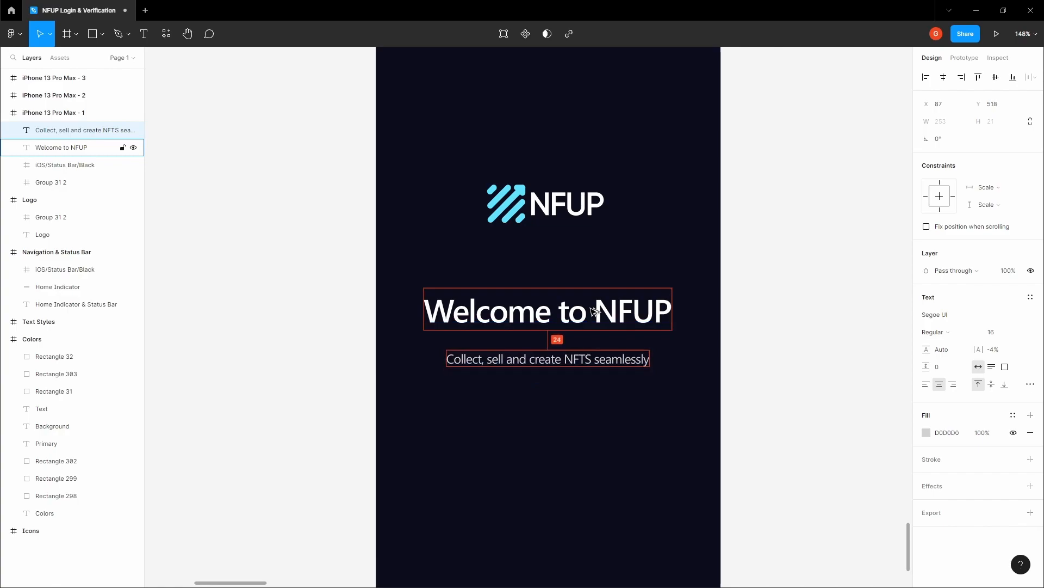
key(Up)
key(Up)
key(Up)
key(Up)
key(Up)
key(Up)
key(Up)
key(Up)
key(Up)
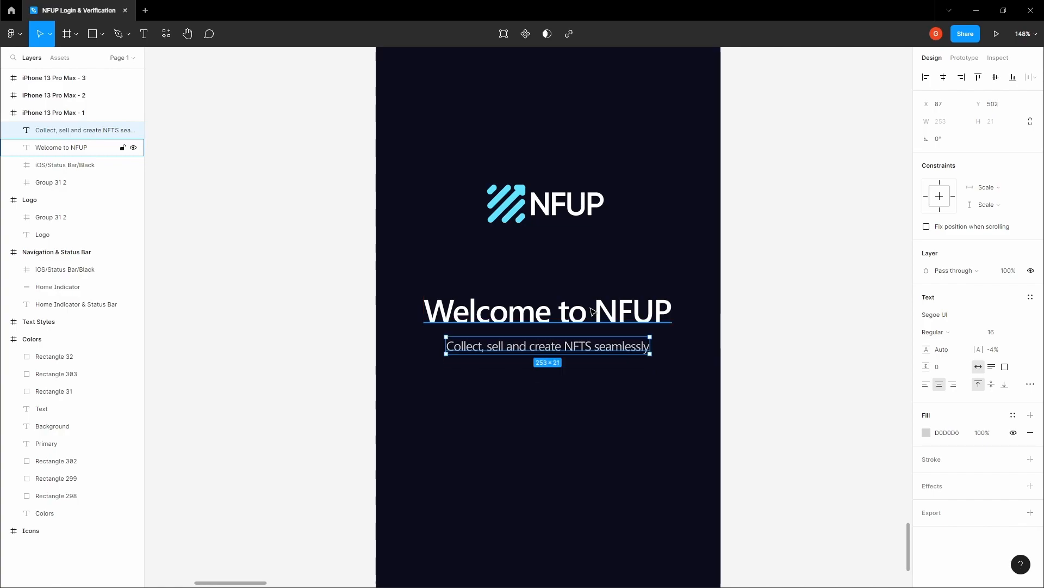
Step: Nudge the tagline further up to Y 498, leaving a 4 px gap below the heading
scroll(593, 312, down, 3)
click(736, 289)
drag(736, 289, 725, 307)
scroll(587, 326, up, 3)
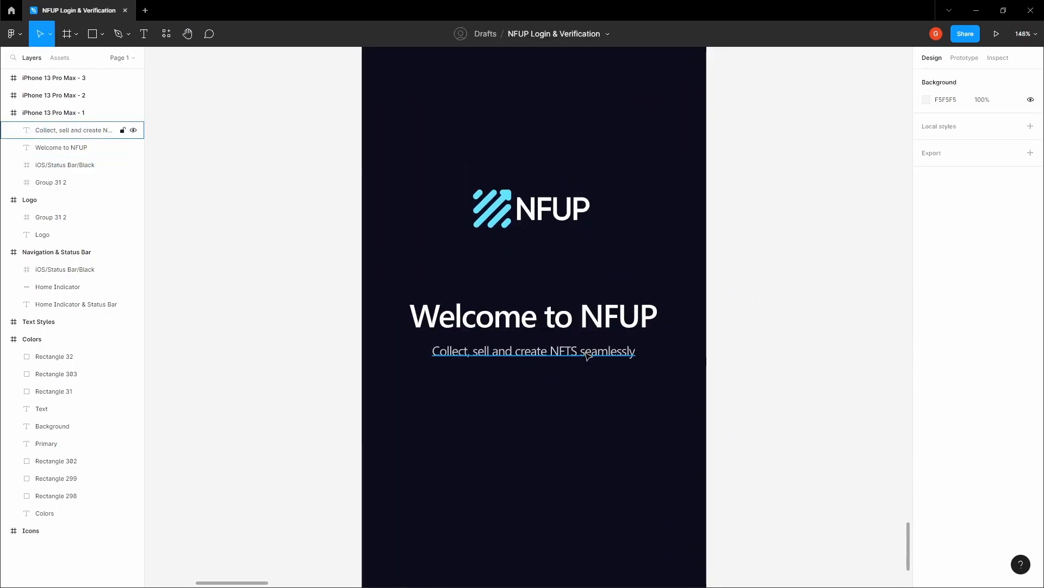
click(585, 350)
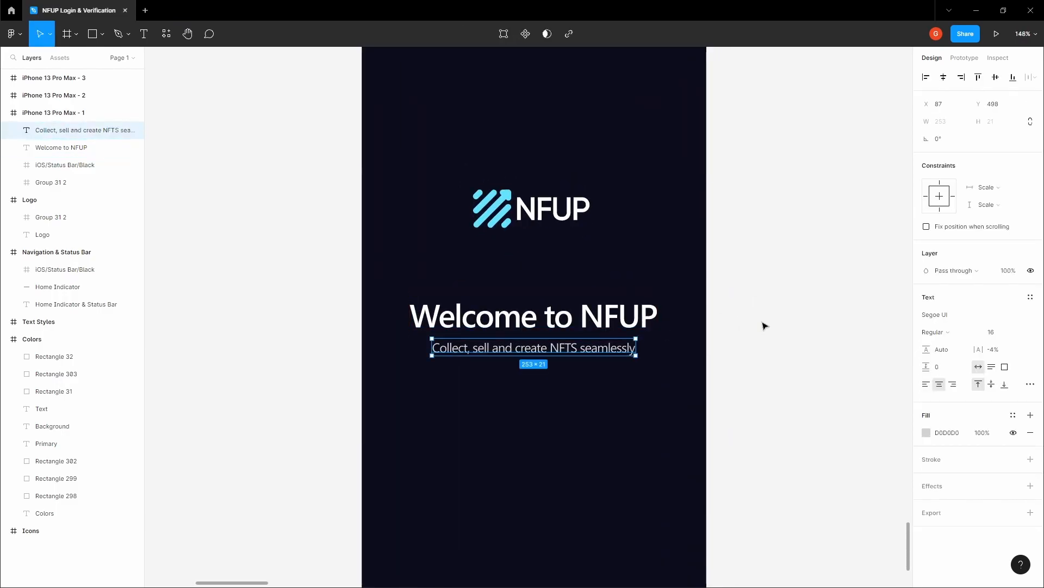
scroll(764, 324, down, 2)
click(763, 325)
drag(763, 324, 713, 319)
scroll(688, 319, up, 2)
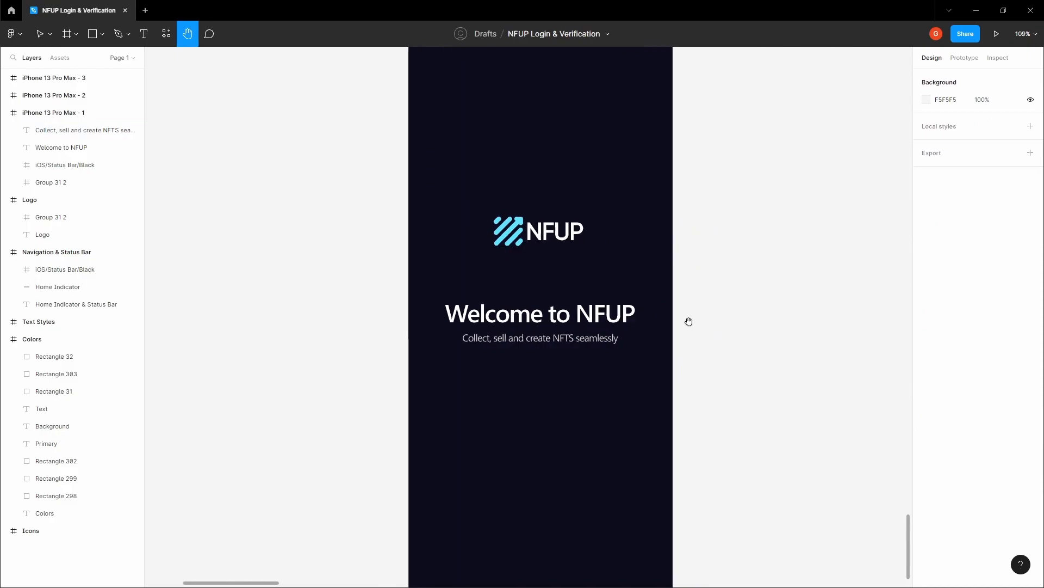
Step: Group the heading with the tagline and nudge the group up to 24 px below the logo
key(v)
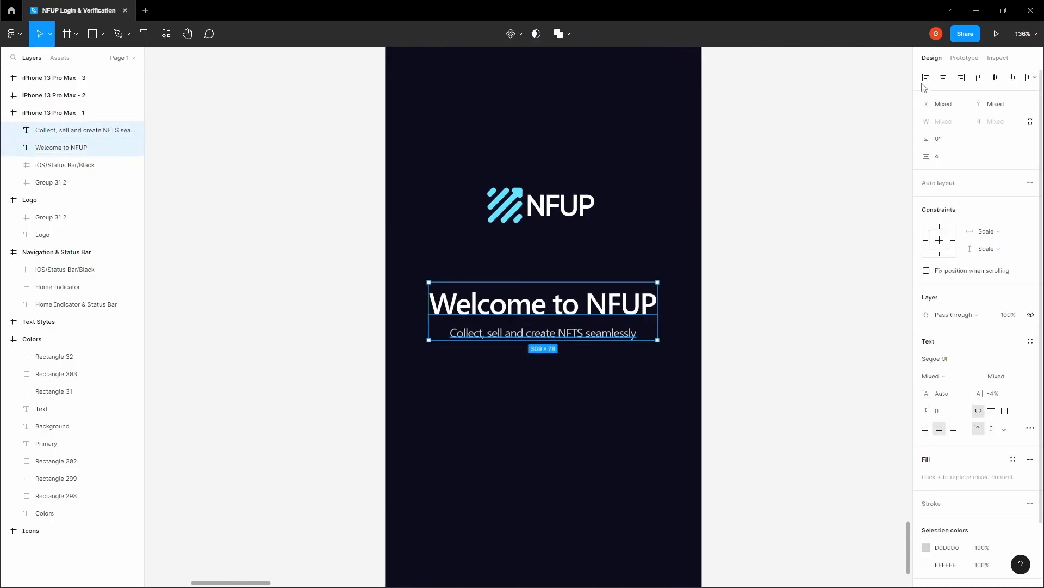
key(ctrl+g)
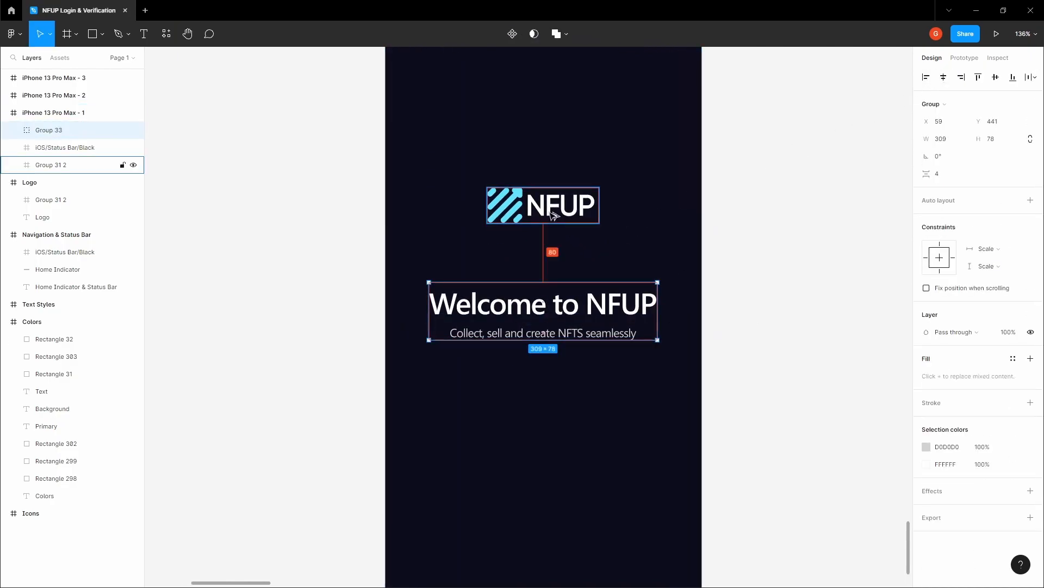
key(shift+Up)
key(shift+Up)
key(shift+Up)
key(shift+Up)
key(shift+Up)
key(super+space)
key(Up)
key(Up)
key(Up)
key(Up)
key(Up)
key(Up)
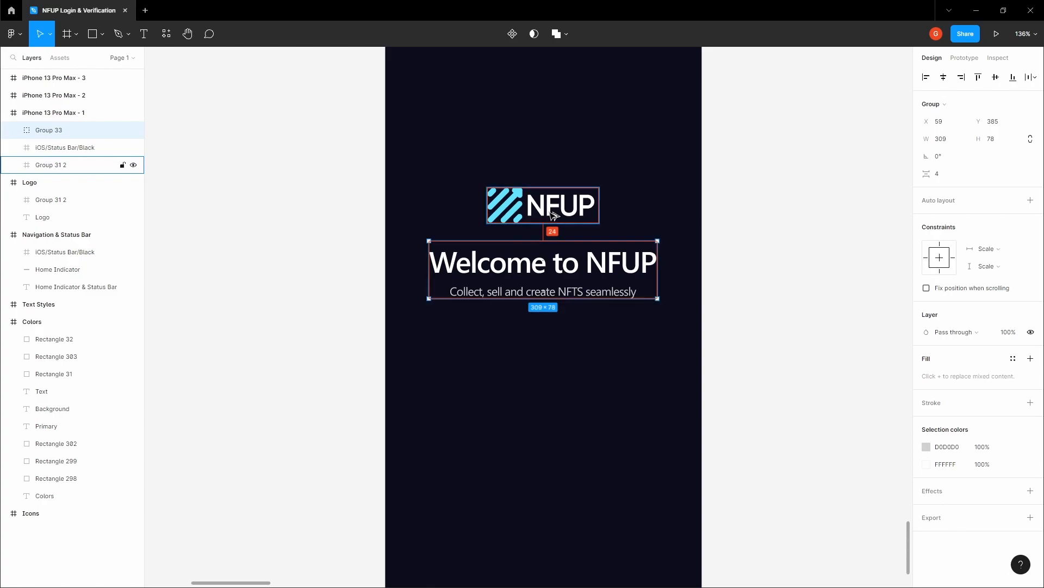
Step: Group the logo together with the heading and tagline group
shift+click(554, 216)
click(813, 184)
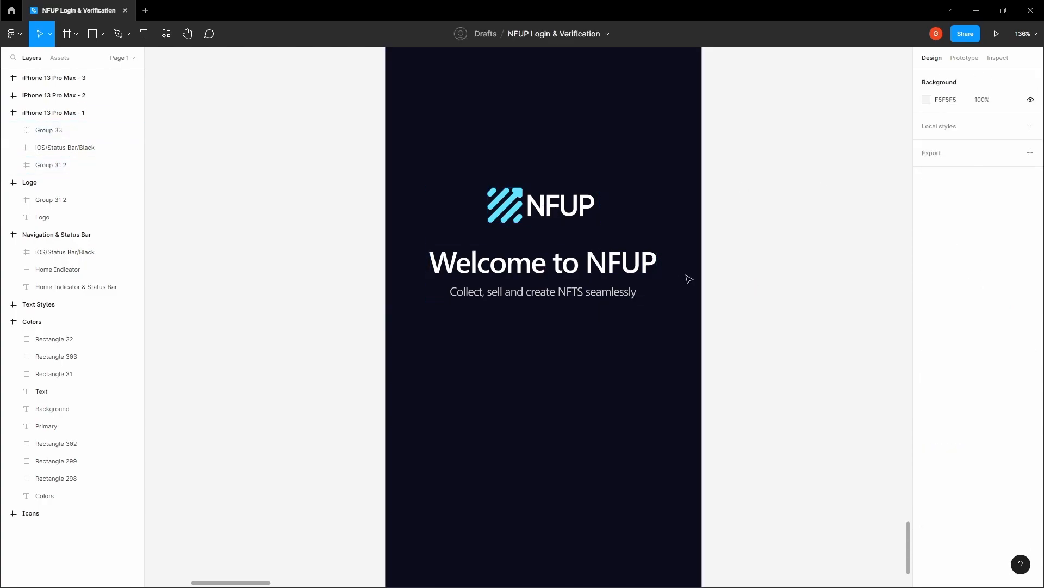
key(shift+0)
click(584, 319)
scroll(583, 318, up, 3)
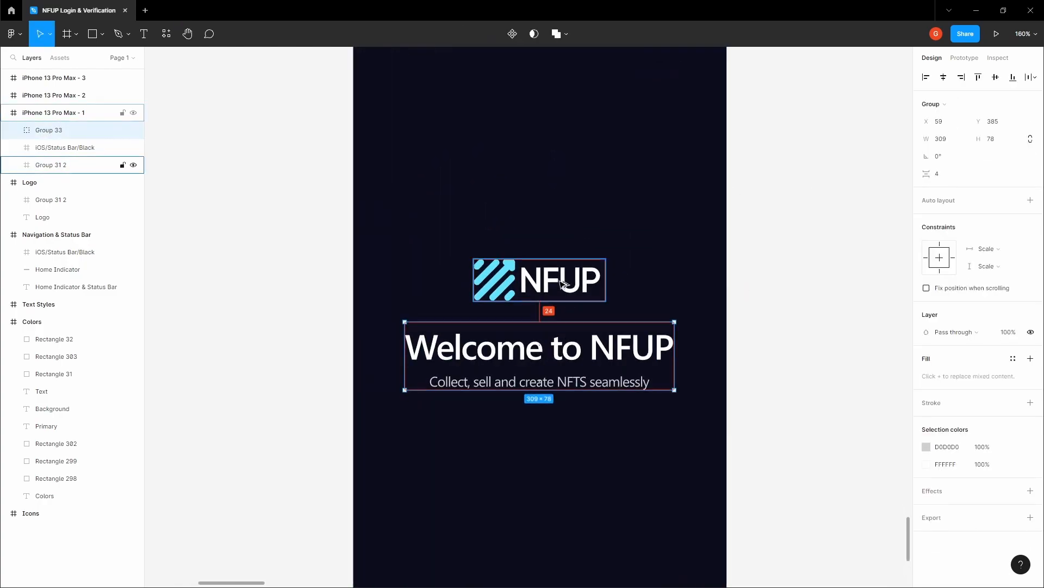
shift+click(564, 285)
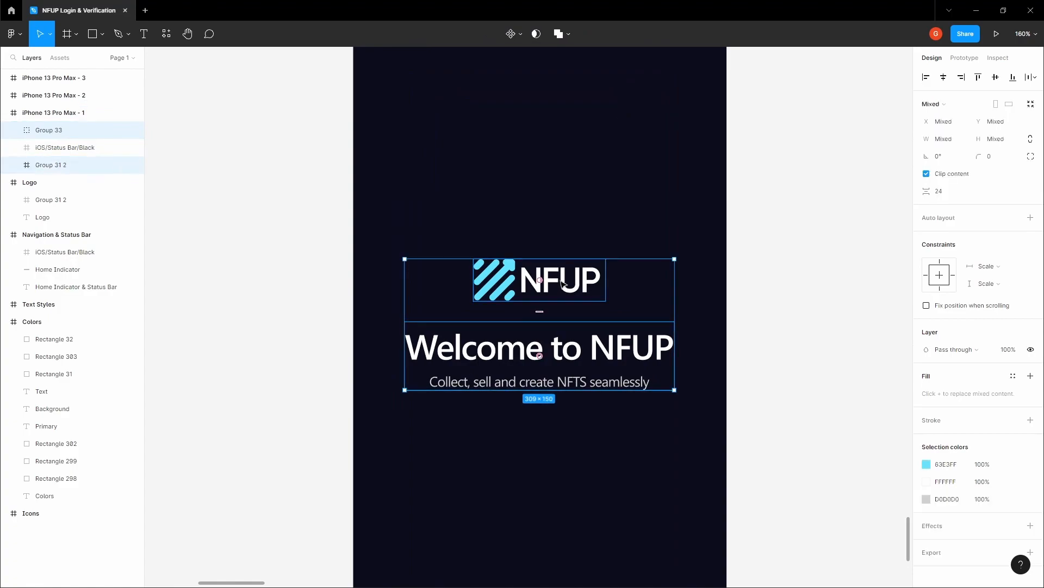
key(ctrl+g)
Step: Center the combined logo and text group vertically in the phone frame
click(769, 252)
key(space)
scroll(770, 252, down, 3)
drag(769, 252, 712, 246)
scroll(711, 246, down, 2)
click(49, 130)
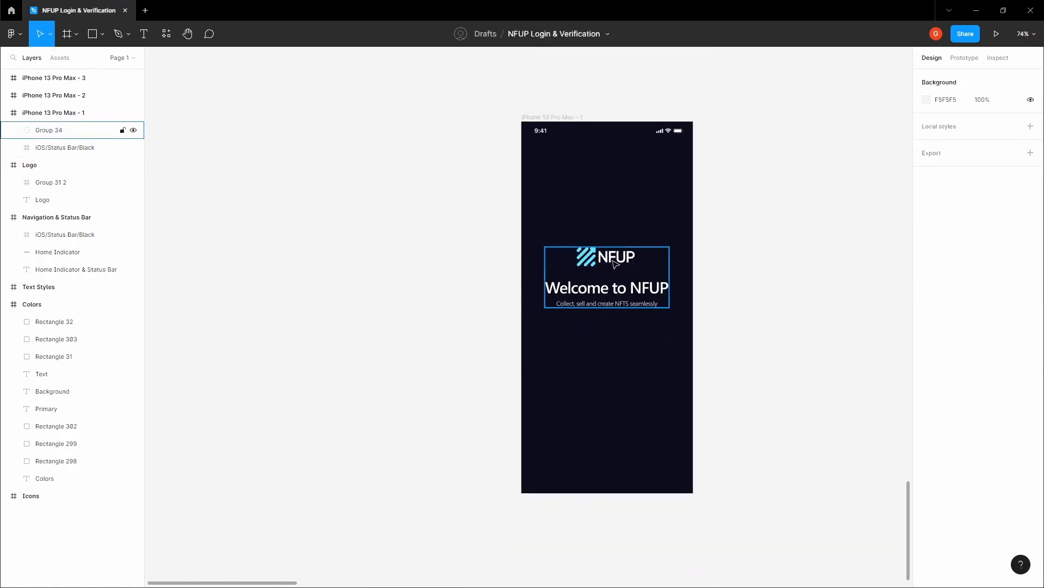
click(996, 77)
click(760, 156)
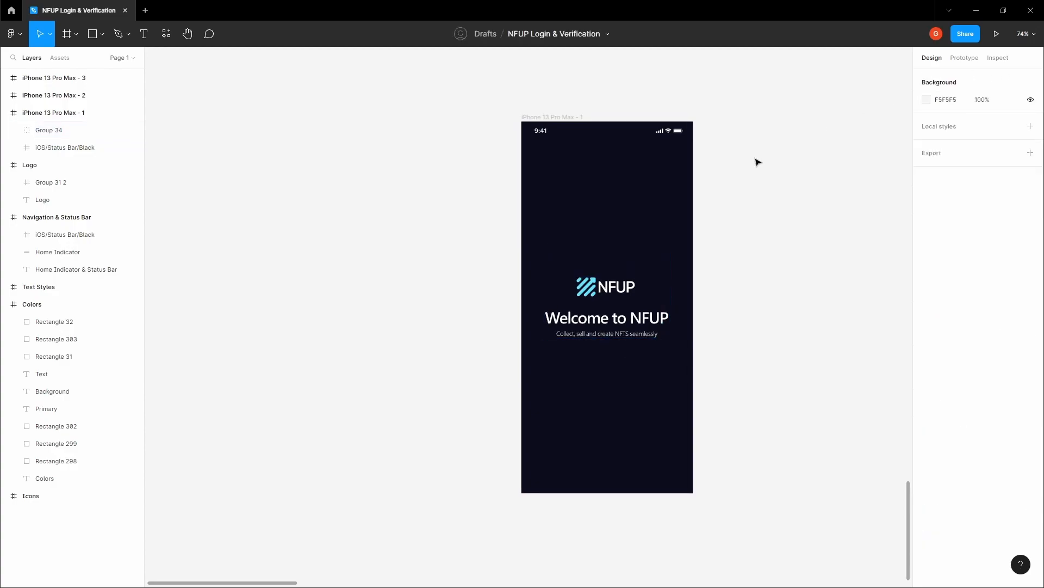
Step: Move the logo and text group slightly above the frame's vertical centre, about 308 px below the status bar
key(space)
scroll(675, 209, up, 2)
drag(676, 209, 649, 188)
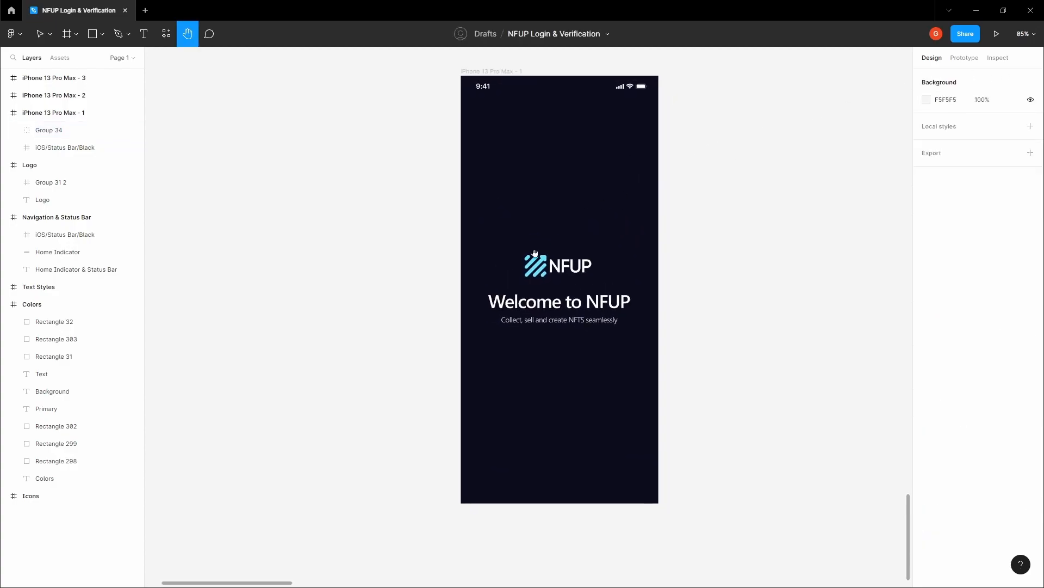
scroll(555, 265, up, 1)
click(565, 272)
drag(583, 271, 588, 252)
click(788, 241)
key(space)
drag(589, 357, 595, 277)
scroll(566, 345, up, 2)
mouse_move(556, 352)
mouse_down()
mouse_move(574, 297)
mouse_move(540, 348)
mouse_move(547, 356)
mouse_up()
scroll(560, 320, down, 2)
scroll(546, 352, down, 1)
key(space)
drag(670, 235, 671, 253)
Step: Add a column layout grid to the first phone frame with count 3, margin 24 and gutter 16
click(479, 64)
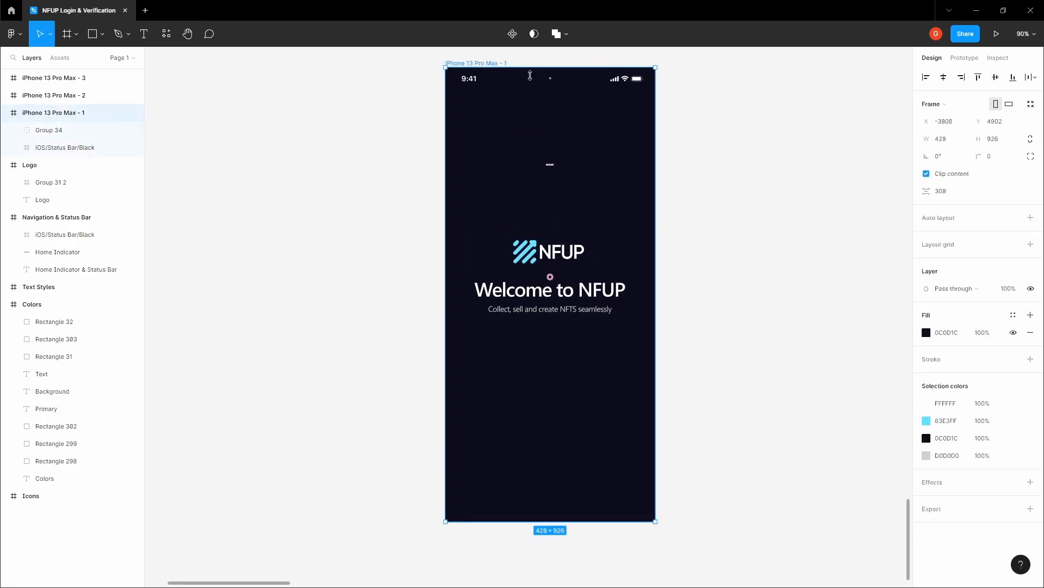
click(1030, 244)
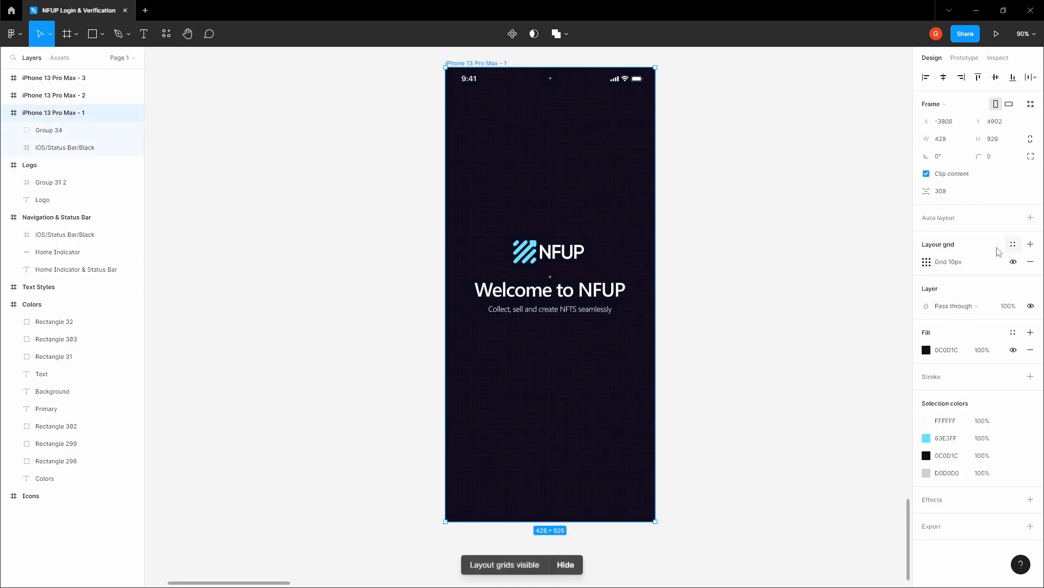
click(927, 264)
click(804, 264)
click(816, 276)
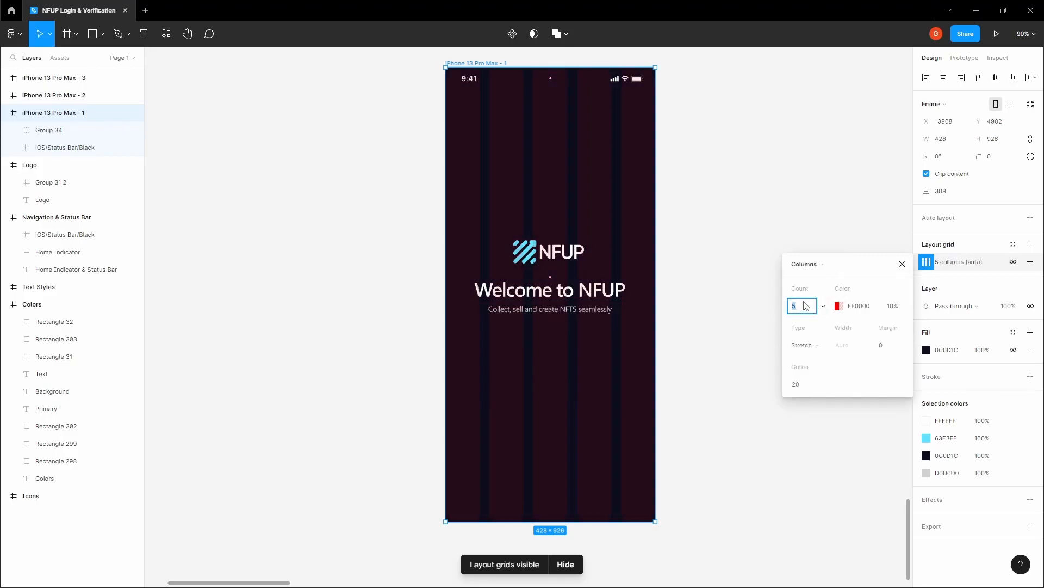
click(889, 349)
text(24)
click(809, 382)
text(16)
Step: Change the layout grid's color to white, FFFFFF
click(842, 306)
drag(718, 331, 643, 316)
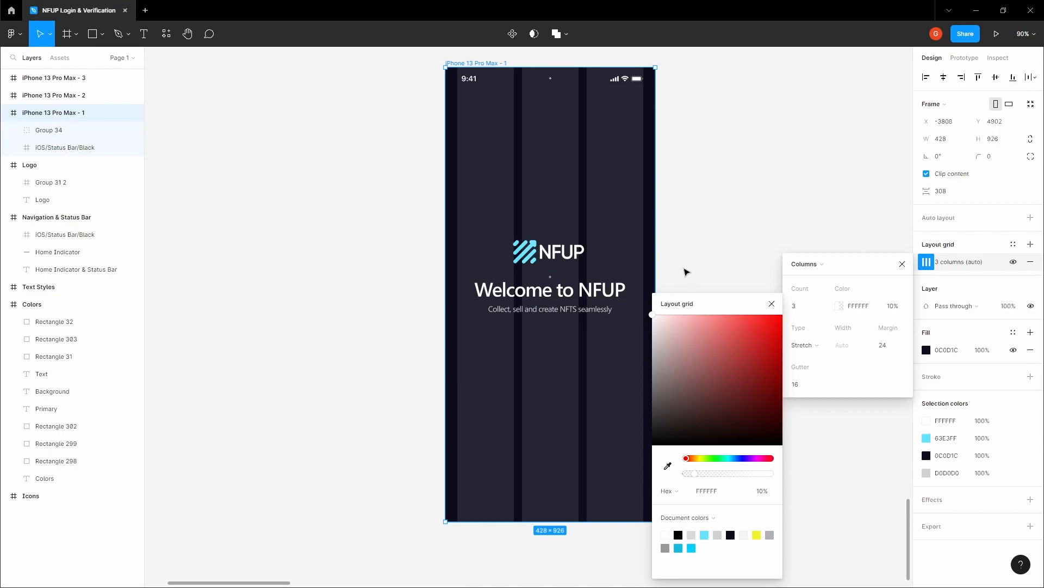
click(687, 271)
Step: Add the text "Import account" in the lower part of the phone frame
key(space)
drag(670, 279, 676, 262)
scroll(580, 334, up, 1)
scroll(580, 334, down, 1)
drag(580, 335, 586, 313)
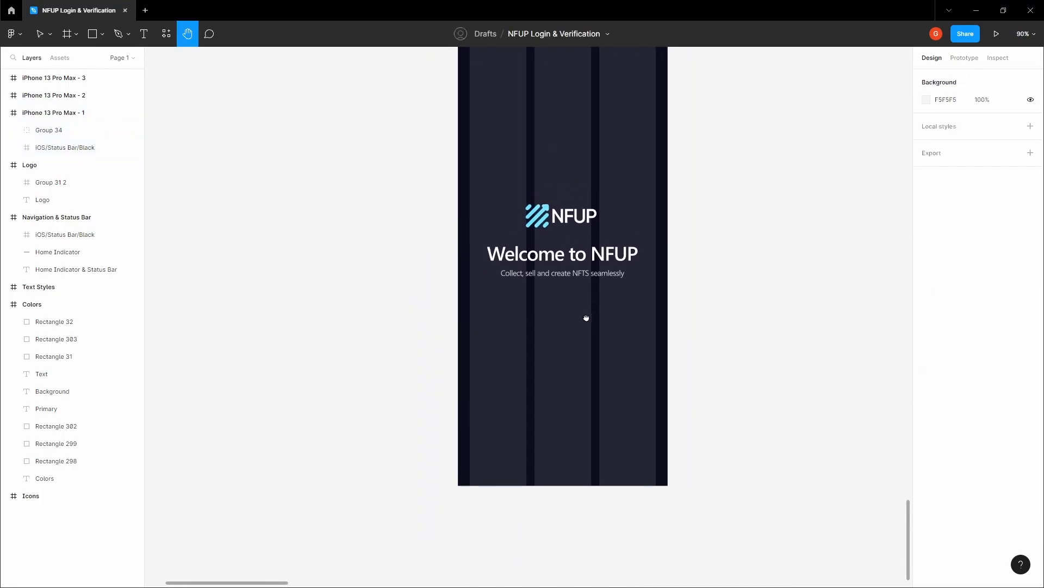
scroll(585, 312, up, 1)
scroll(589, 358, up, 1)
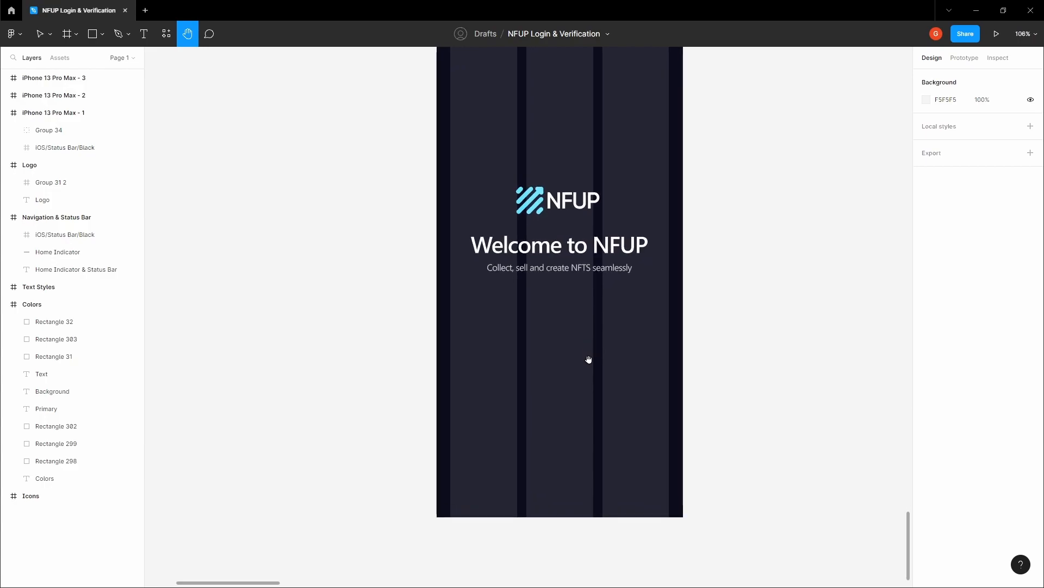
scroll(576, 361, up, 2)
key(t)
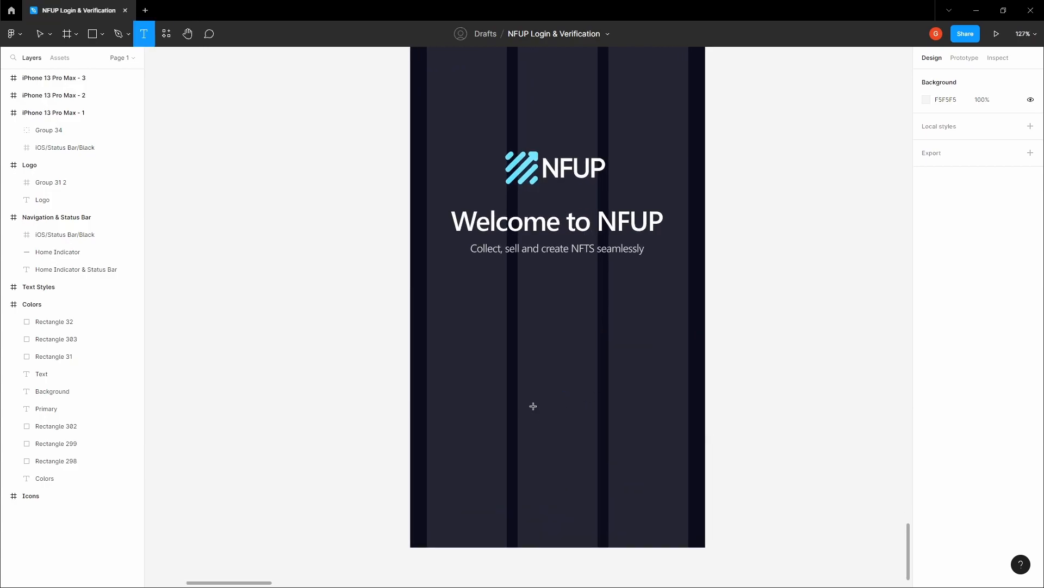
click(525, 396)
text(Import account)
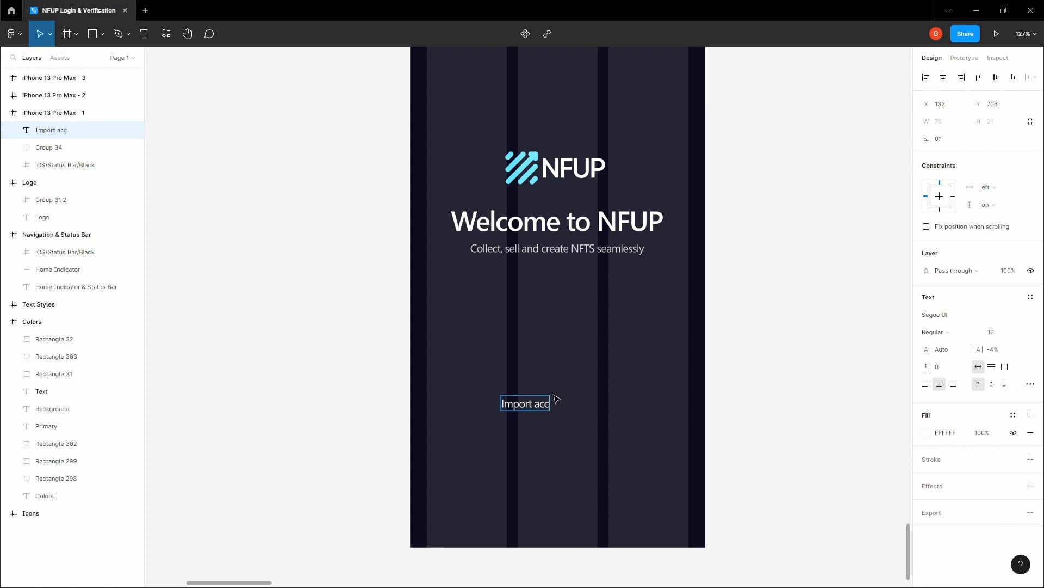
click(612, 360)
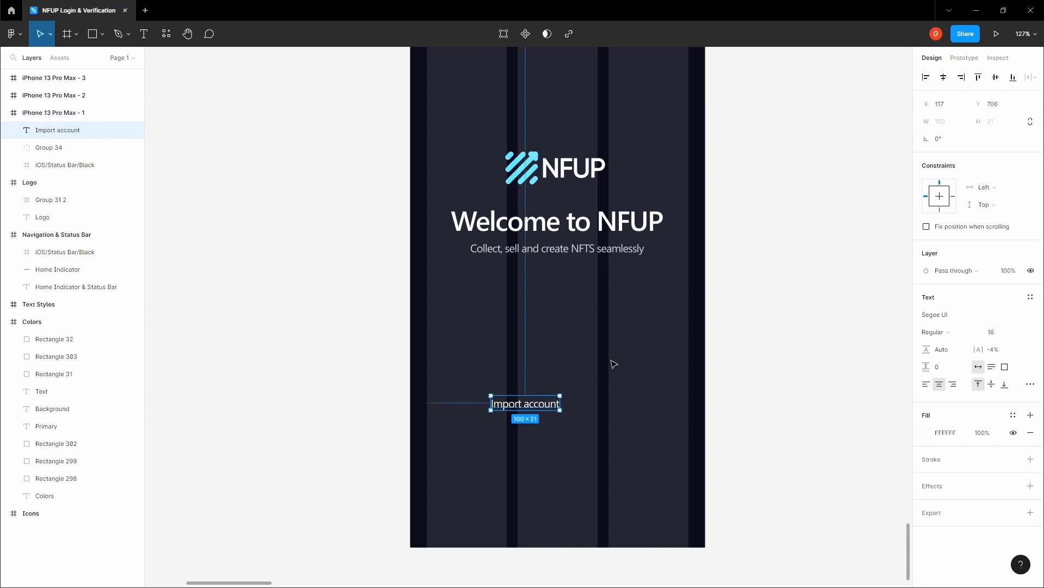
Step: Move the "Import account" text to the frame's horizontal centre, at about X 164, Y 712
key(space)
drag(599, 357, 586, 354)
scroll(585, 355, down, 1)
click(585, 355)
drag(520, 395, 549, 402)
scroll(549, 401, up, 3)
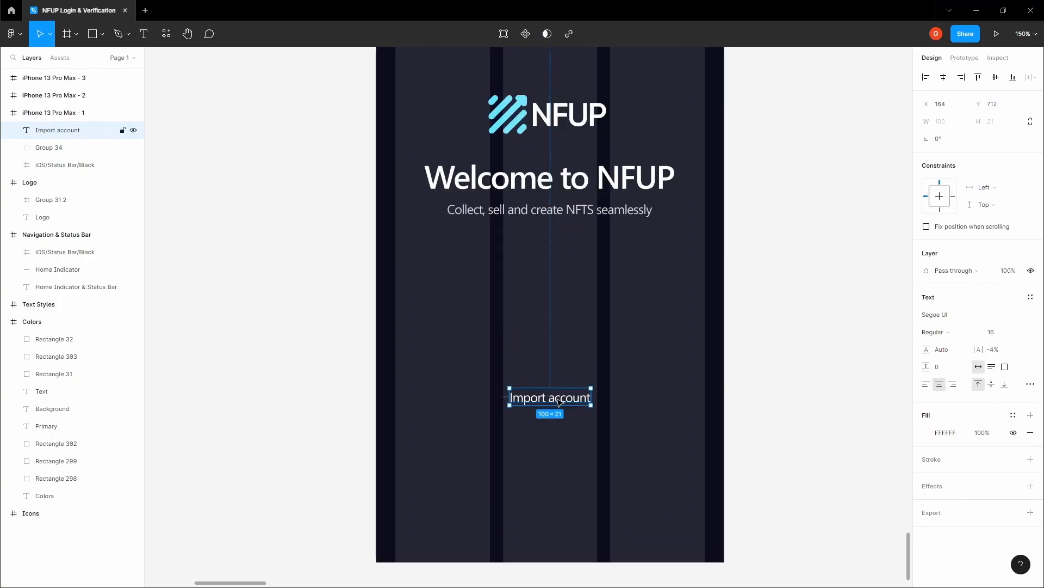
Step: Wrap the "Import account" text in an auto layout frame and set its vertical padding to 12
key(shift+a)
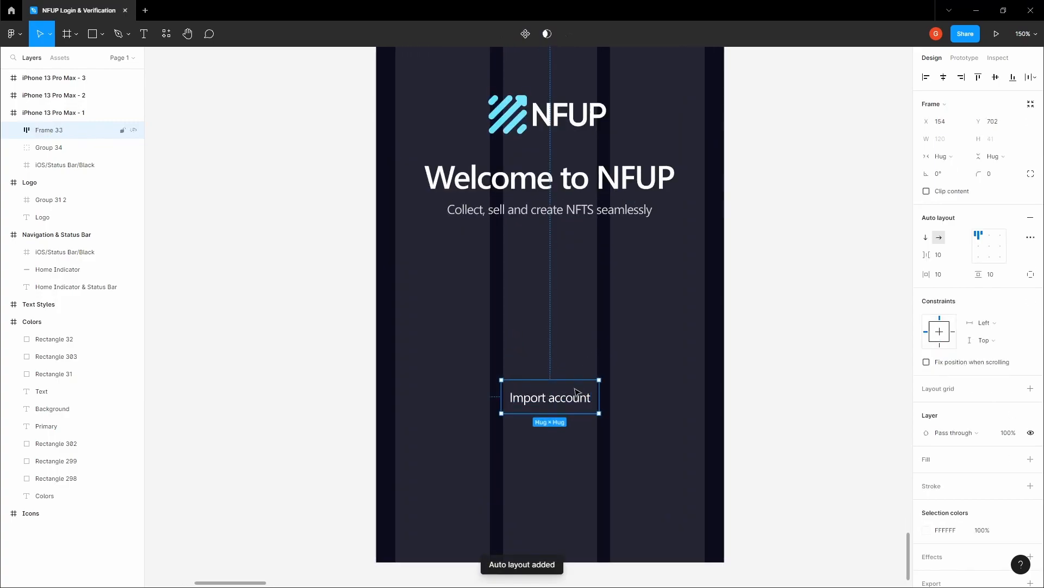
click(998, 278)
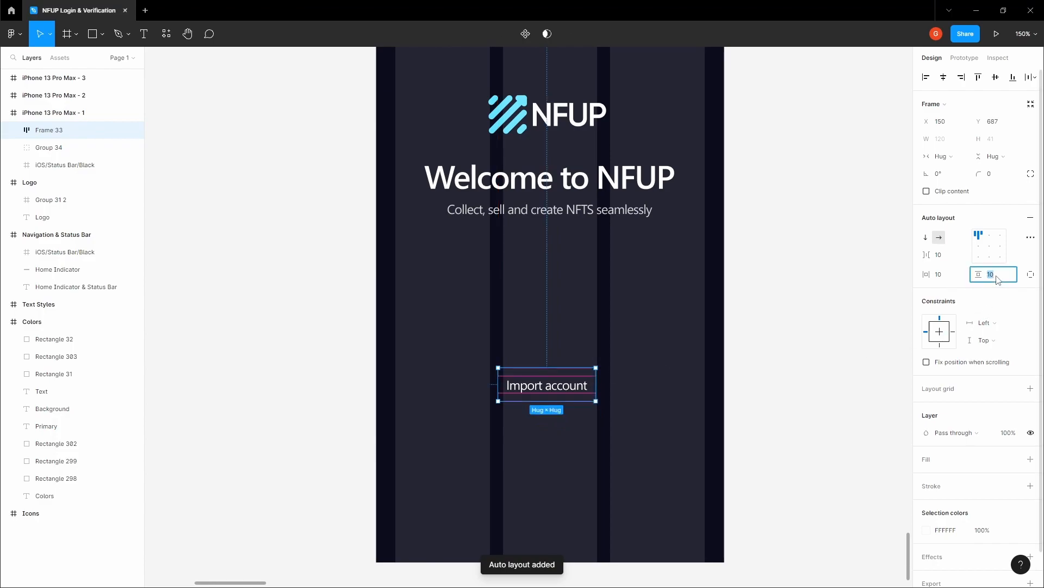
text(12)
key(Return)
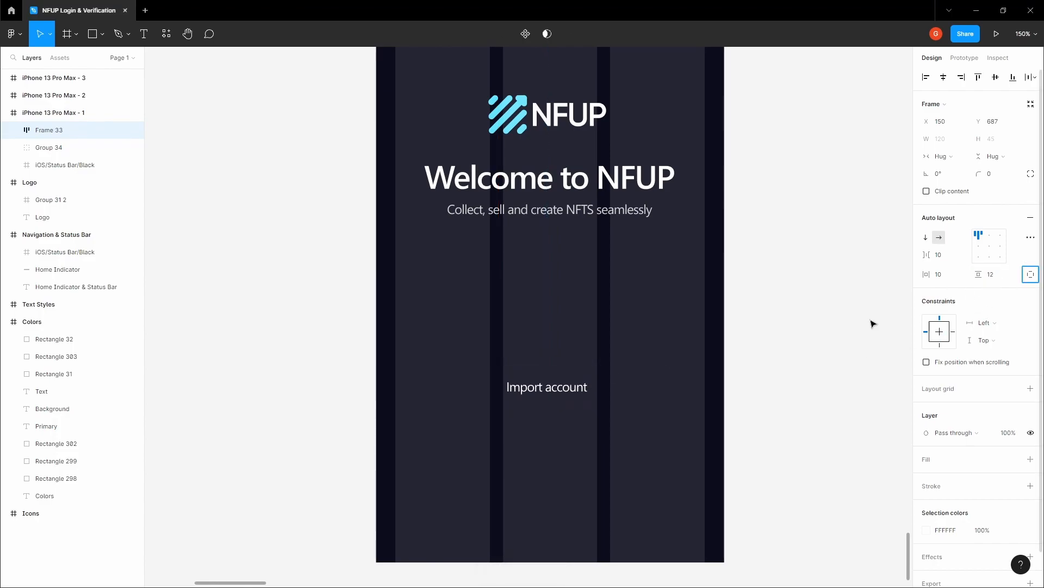
Step: Center the content of the "Import account" frame and widen it to 380 across the layout grid columns, starting at X 24
drag(579, 385, 590, 389)
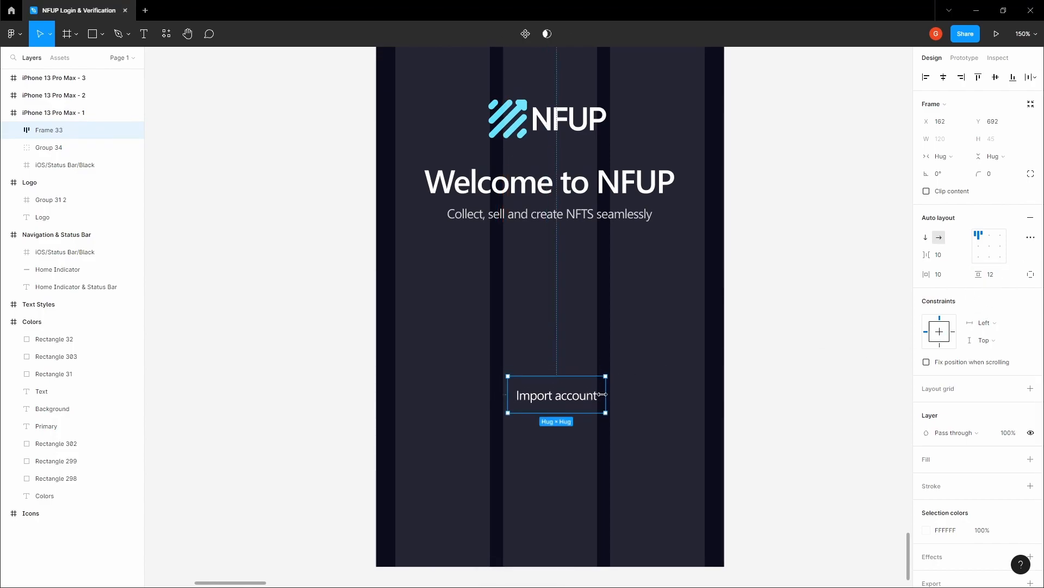
scroll(598, 392, up, 1)
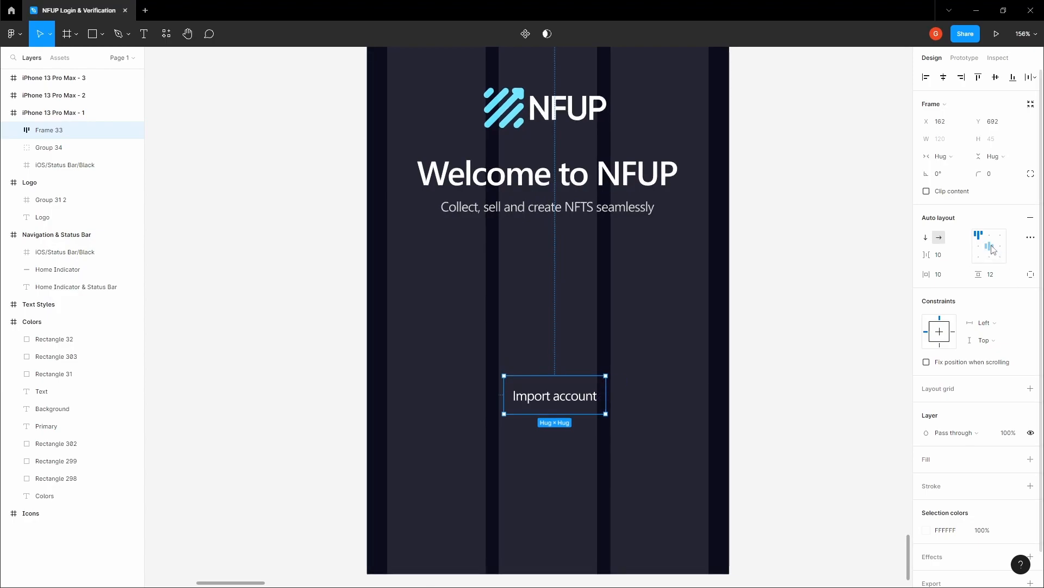
drag(607, 388, 709, 388)
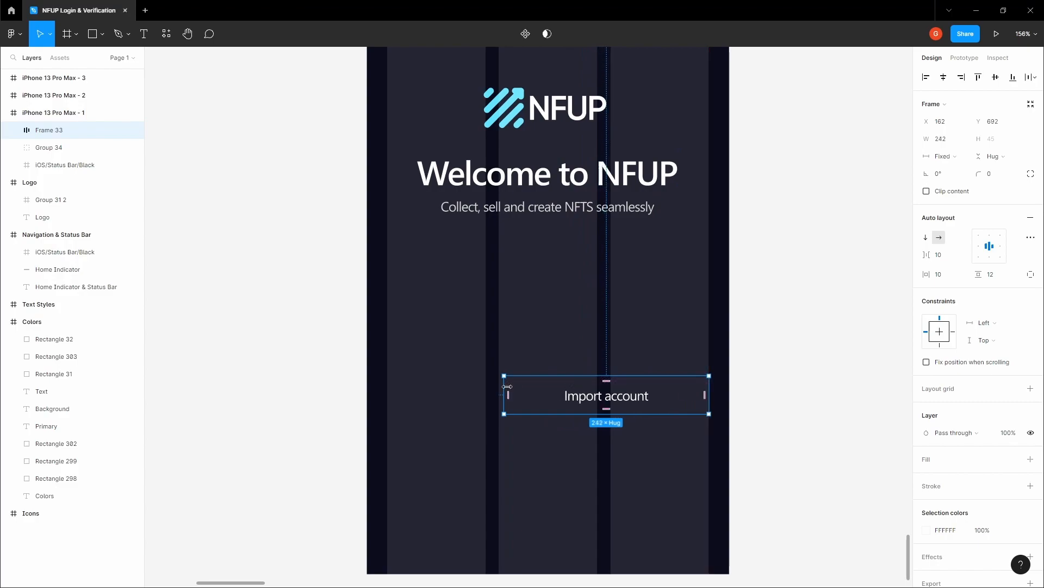
drag(504, 385, 387, 378)
click(361, 367)
key(space)
drag(382, 331, 362, 297)
mouse_move(518, 361)
mouse_down()
mouse_move(517, 291)
mouse_move(506, 378)
mouse_up()
scroll(547, 351, down, 1)
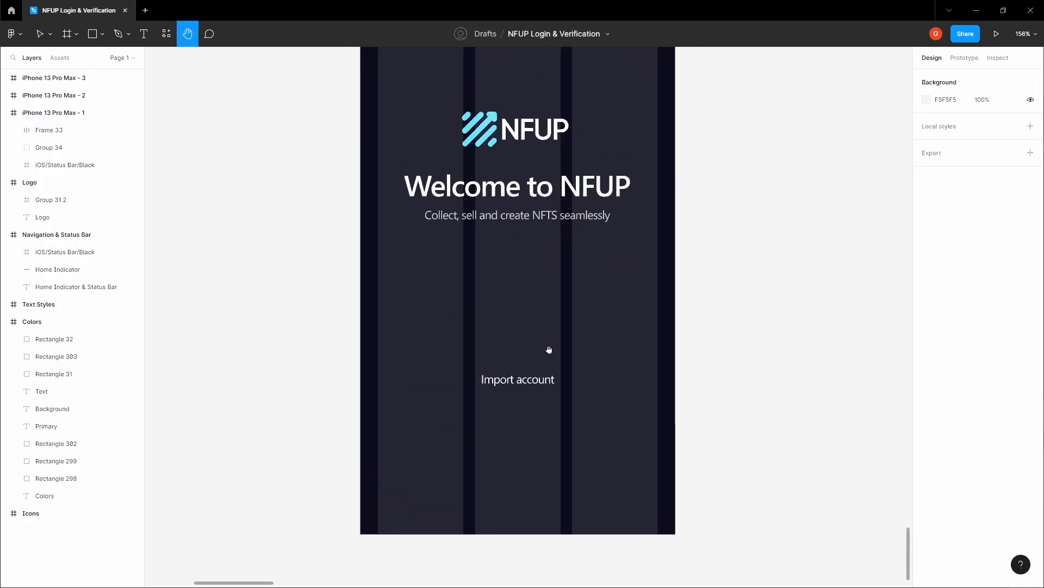
Step: Hide the layout grids on the welcome screen
click(529, 377)
click(549, 332)
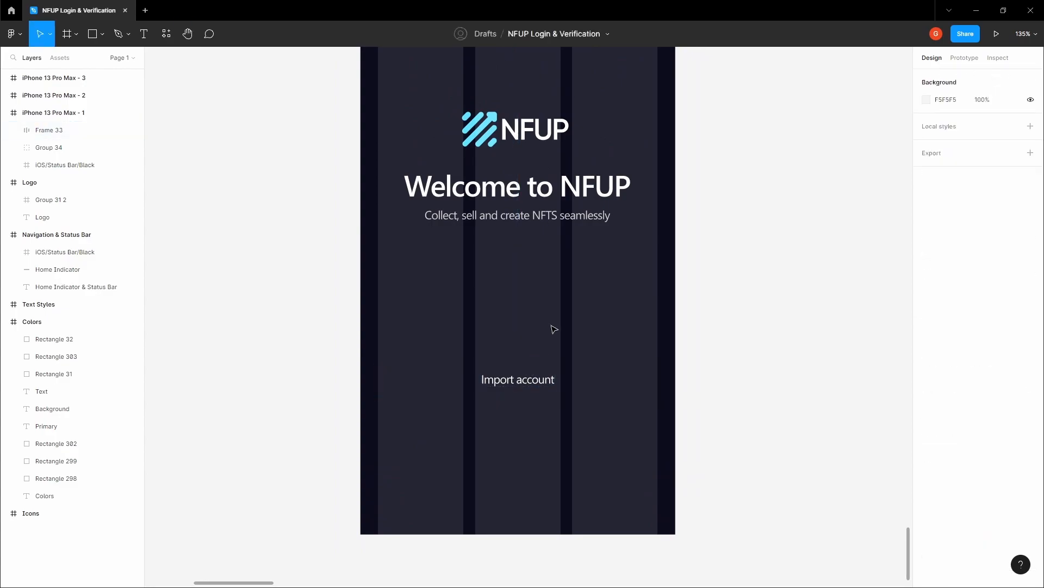
key(ctrl+shift+4)
key(space)
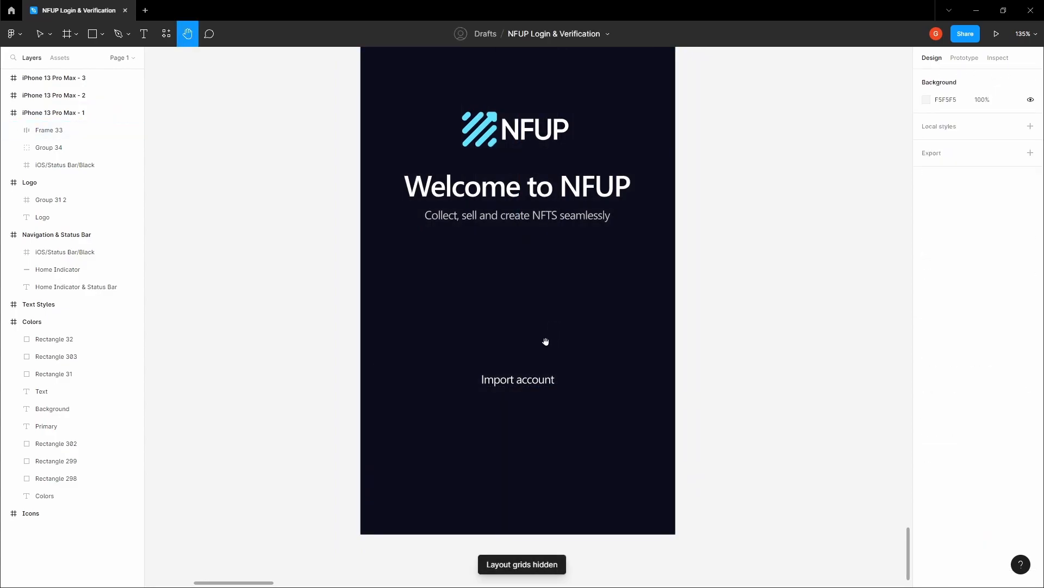
drag(546, 341, 544, 351)
Step: Add an inside stroke of width 1 to the "Import account" button frame
click(528, 380)
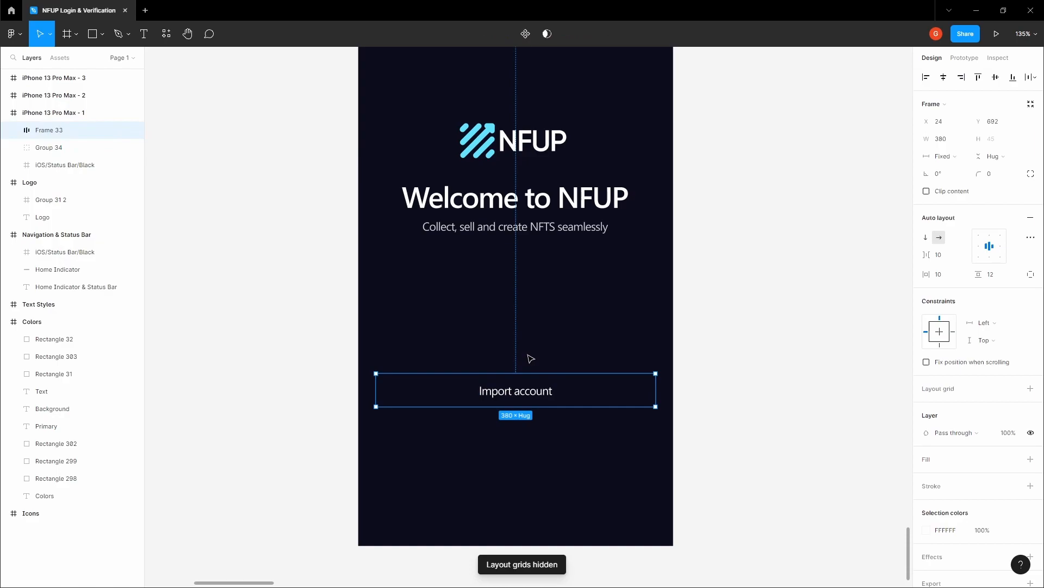
scroll(531, 358, down, 1)
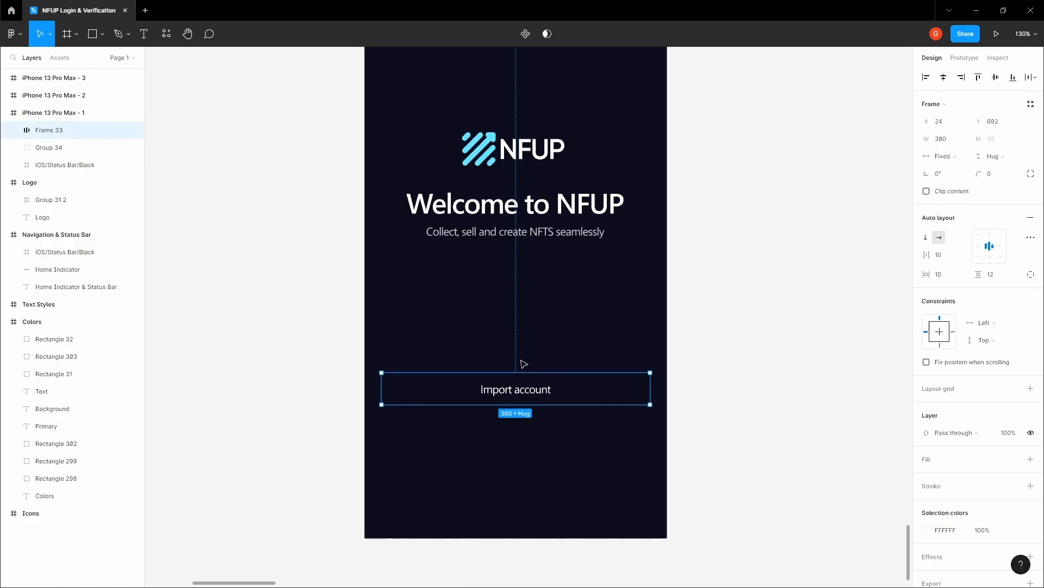
click(1030, 486)
click(585, 434)
key(space)
drag(562, 426, 574, 426)
click(545, 398)
Step: Set the "Import account" button's corner radius to 4
click(995, 175)
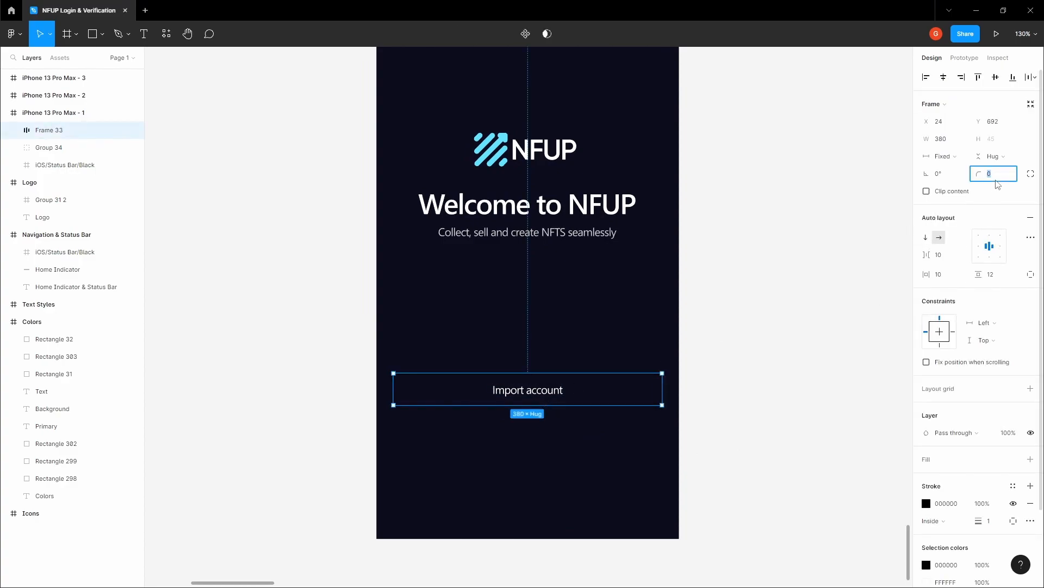
click(784, 240)
key(space)
drag(558, 374, 571, 355)
scroll(571, 355, up, 1)
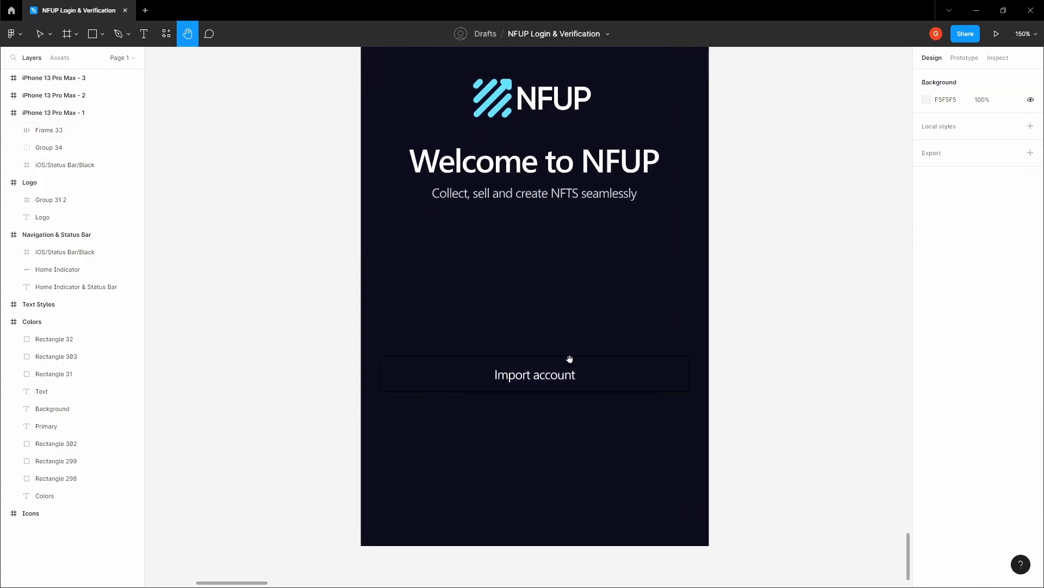
Step: Sample the screen's dark background for the "Import account" button's stroke and lighten it to 1B1C30
click(567, 378)
key(space)
drag(523, 319, 537, 313)
scroll(560, 327, up, 2)
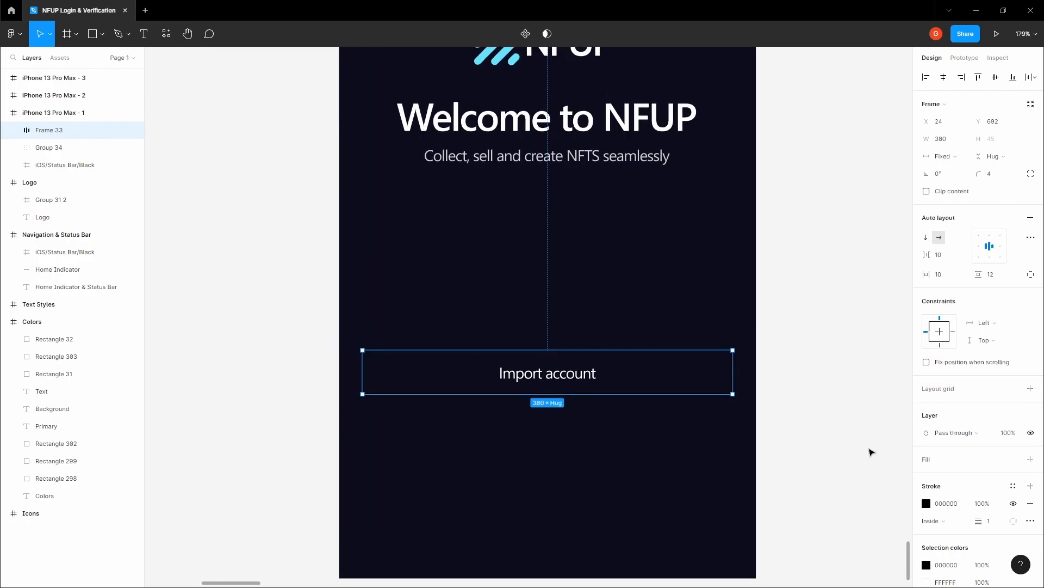
click(927, 503)
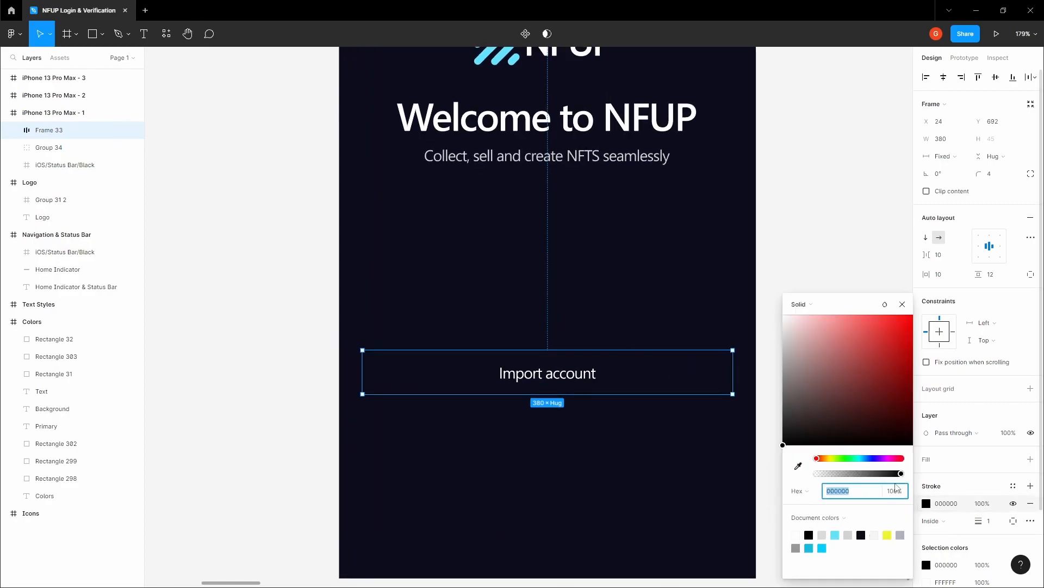
click(798, 465)
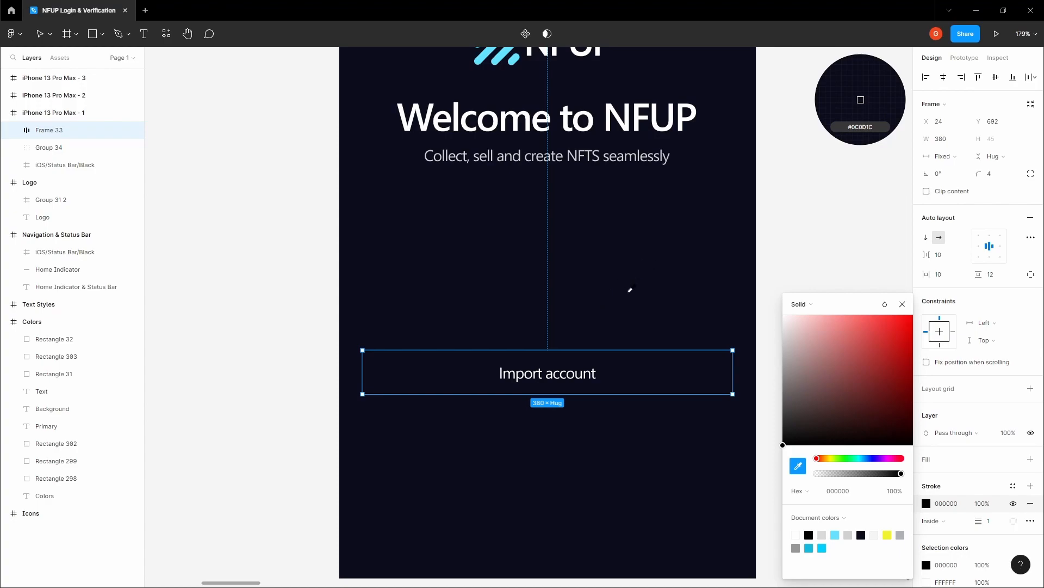
click(655, 298)
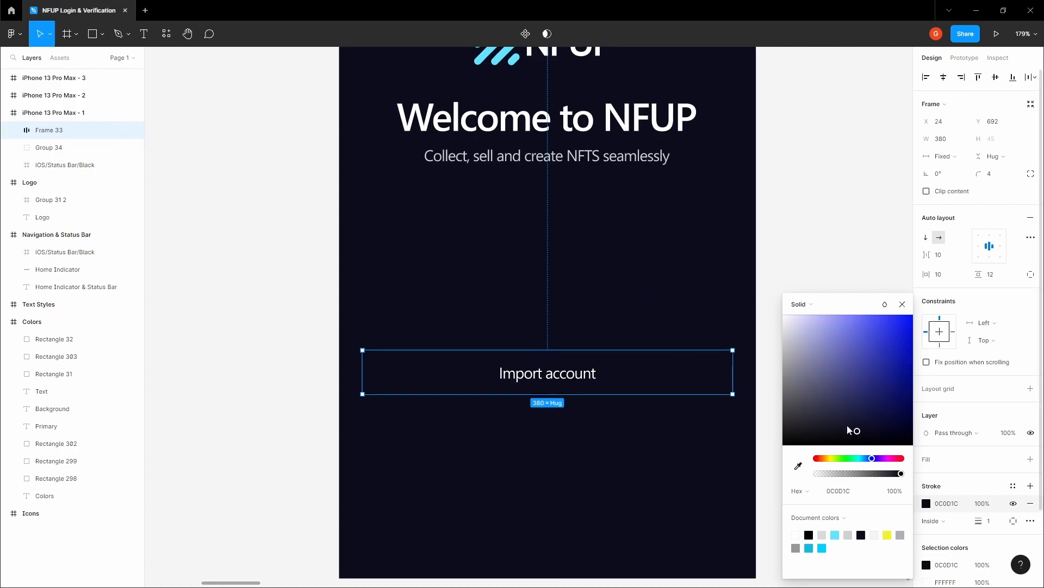
drag(858, 435, 849, 434)
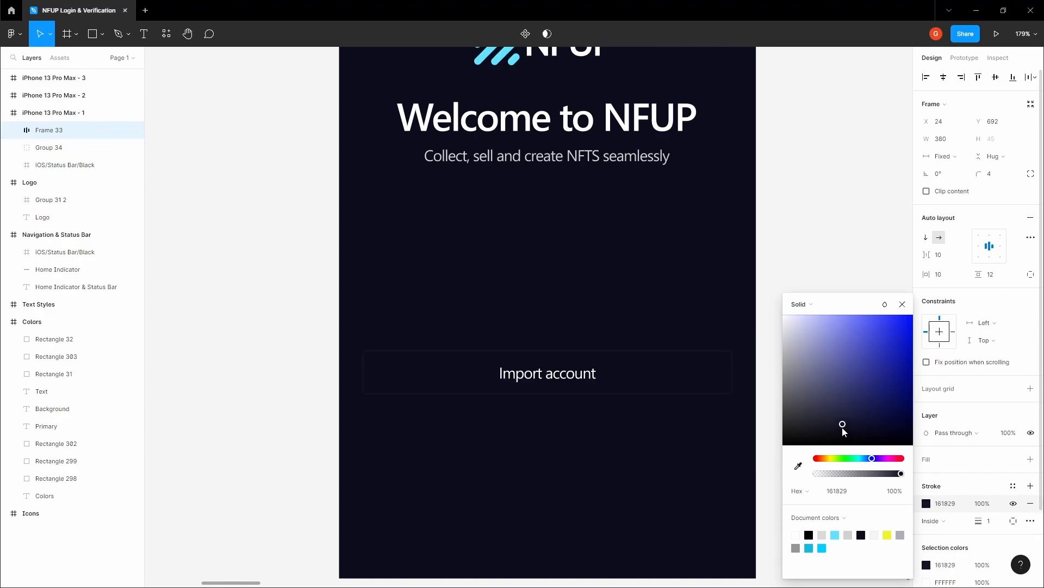
drag(842, 428, 840, 427)
scroll(727, 426, down, 3)
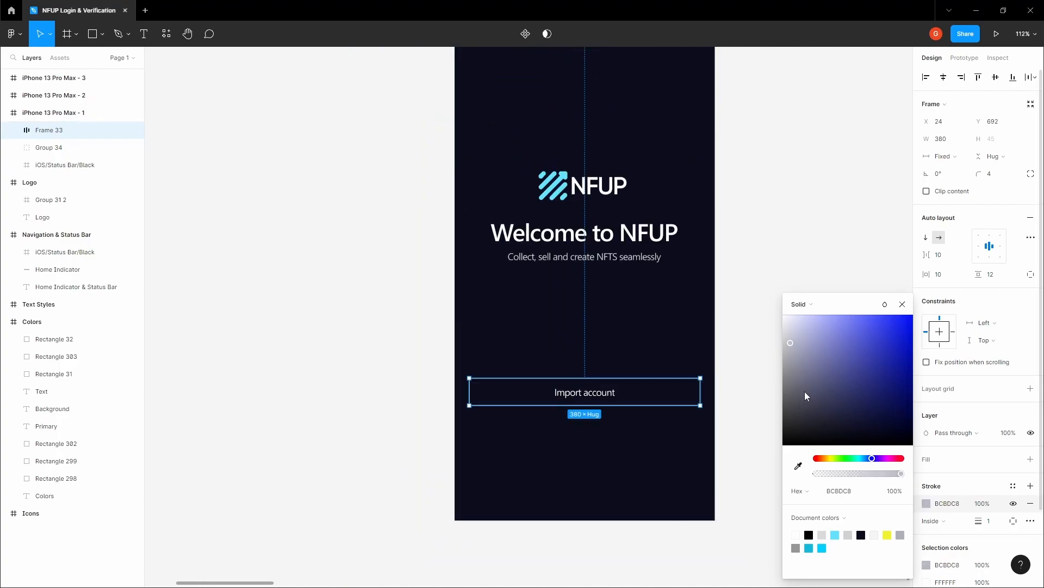
click(753, 382)
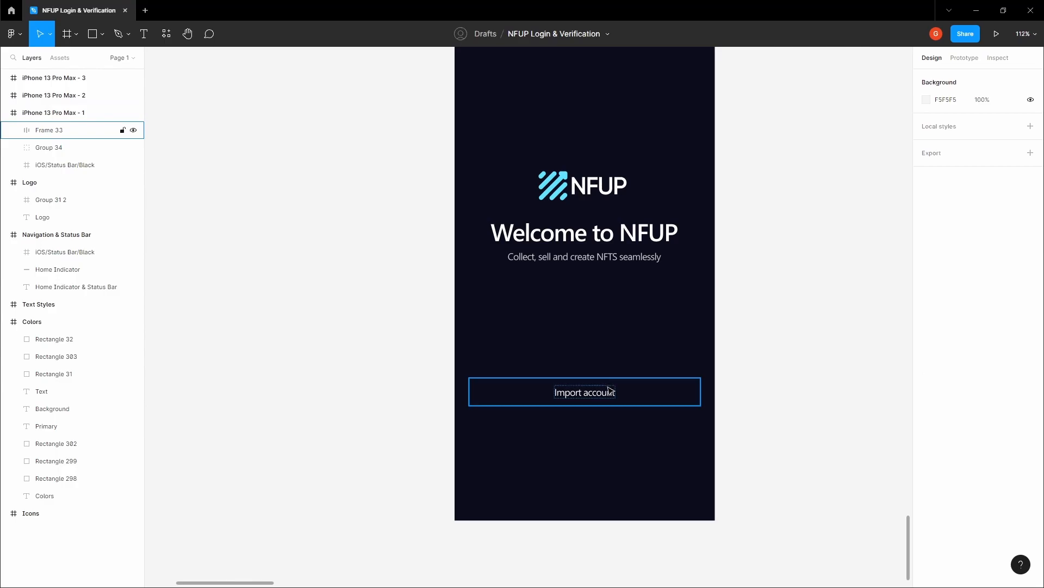
Step: Lighten the "Import account" button's stroke color slightly to 1E2035
scroll(748, 350, up, 2)
click(647, 367)
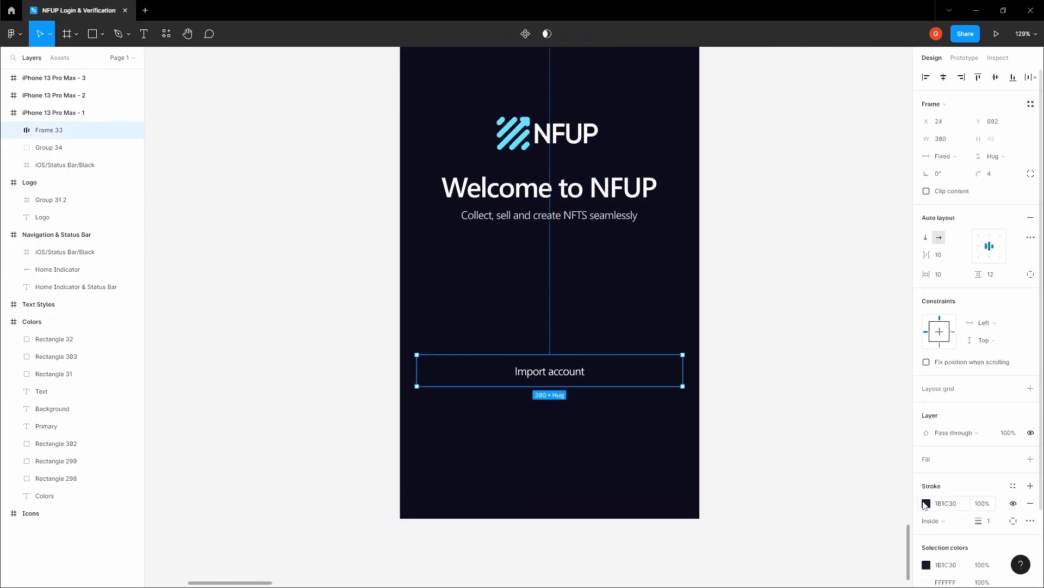
click(926, 503)
drag(838, 423, 840, 421)
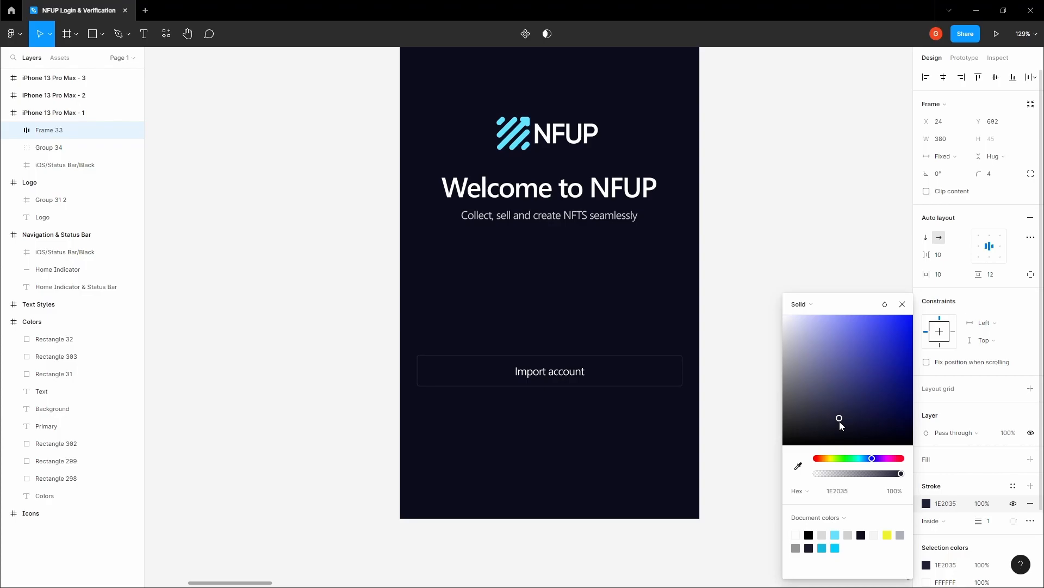
click(725, 367)
Step: Duplicate the "Import account" button below the original at Y 726 and change the copy's text to "Create account"
key(space)
drag(657, 359, 654, 364)
scroll(579, 362, up, 2)
drag(585, 378, 556, 411)
double_click(556, 411)
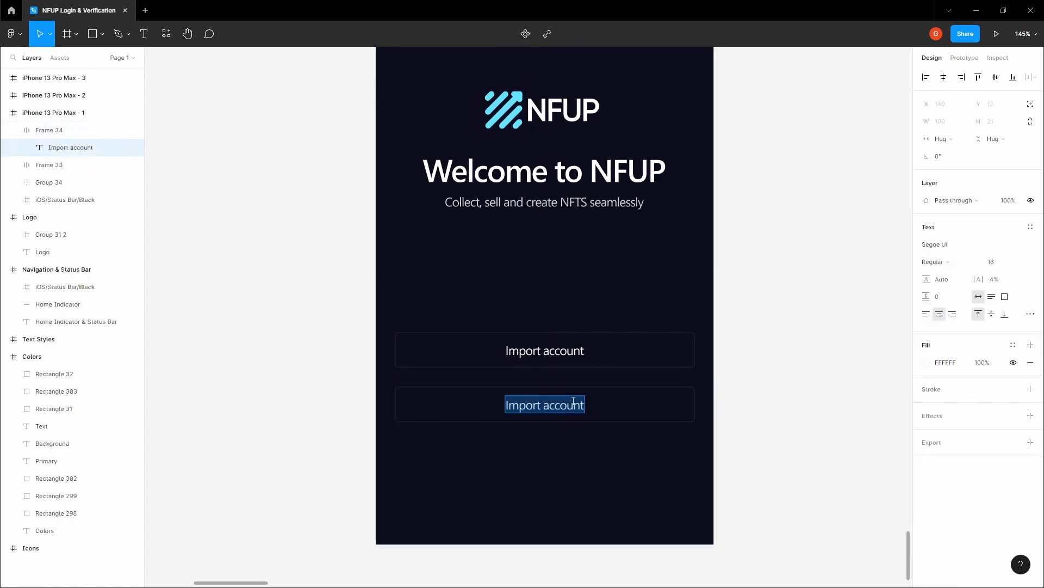
text(Create account)
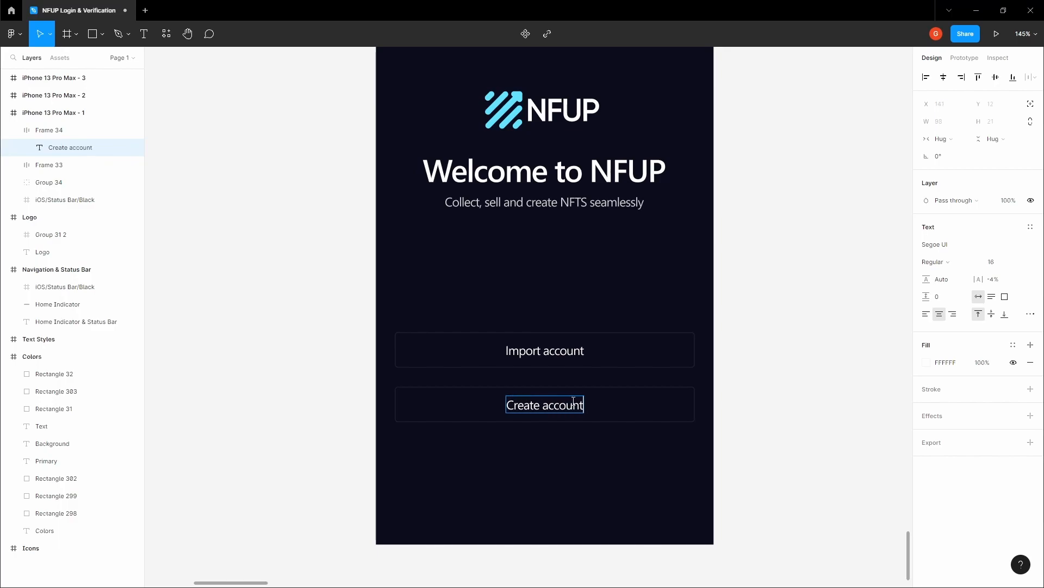
key(Escape)
click(757, 408)
Step: Add a fill to the "Create account" button and copy the second primary swatch's color, 00CFFC, from the Colors frame
click(625, 415)
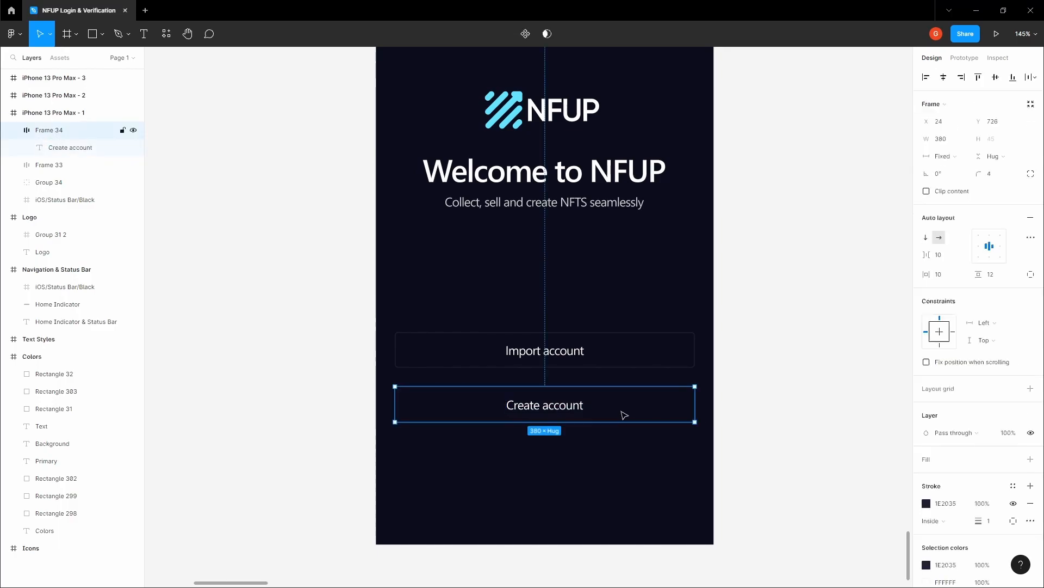
click(1030, 460)
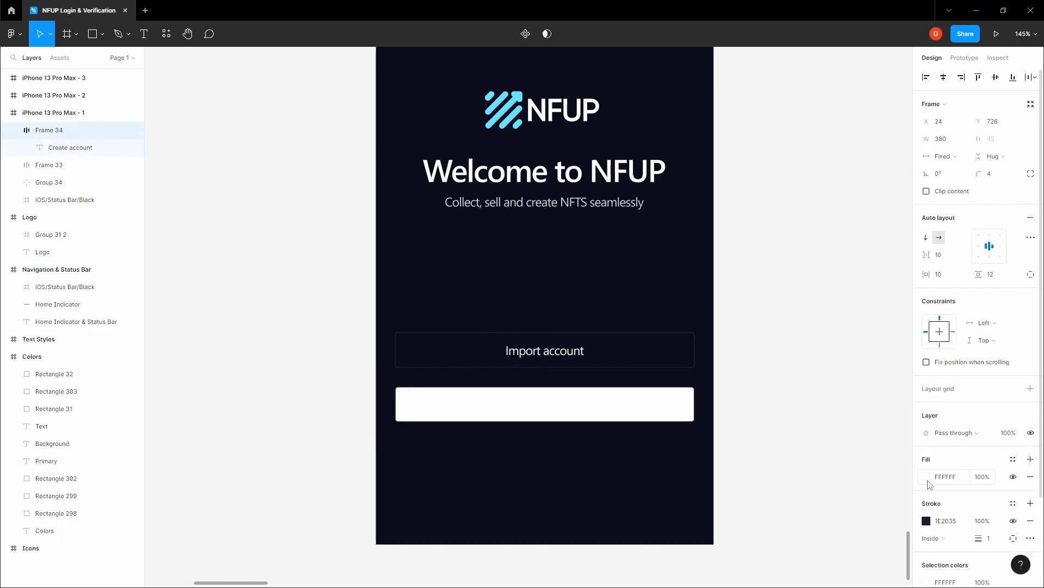
scroll(839, 418, down, 6)
click(840, 420)
key(space)
drag(832, 367, 735, 447)
scroll(738, 435, down, 4)
drag(760, 319, 513, 480)
drag(702, 271, 667, 451)
drag(900, 331, 579, 436)
scroll(659, 297, up, 3)
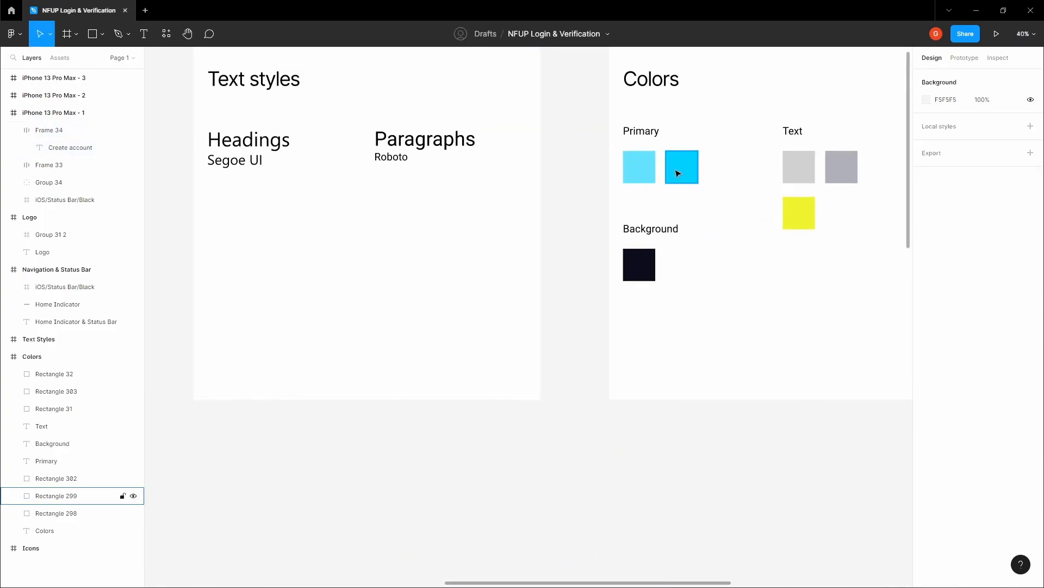
drag(664, 142, 660, 178)
scroll(669, 201, up, 2)
click(671, 207)
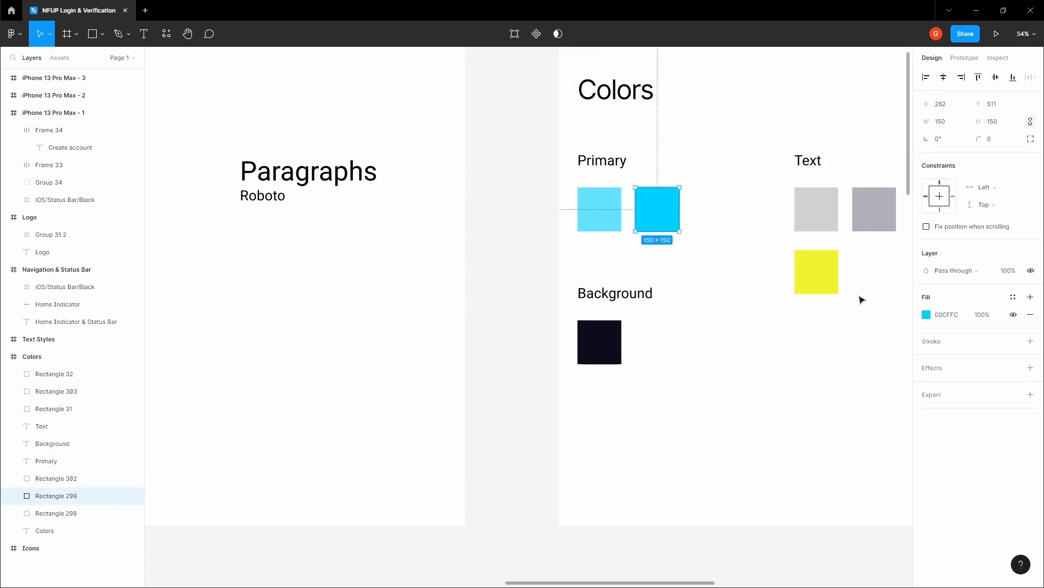
Step: Apply the copied blue 00CFFC as the "Create account" button's fill color
click(508, 299)
key(space)
scroll(614, 273, down, 4)
drag(391, 539, 494, 377)
scroll(478, 425, up, 8)
scroll(518, 403, up, 10)
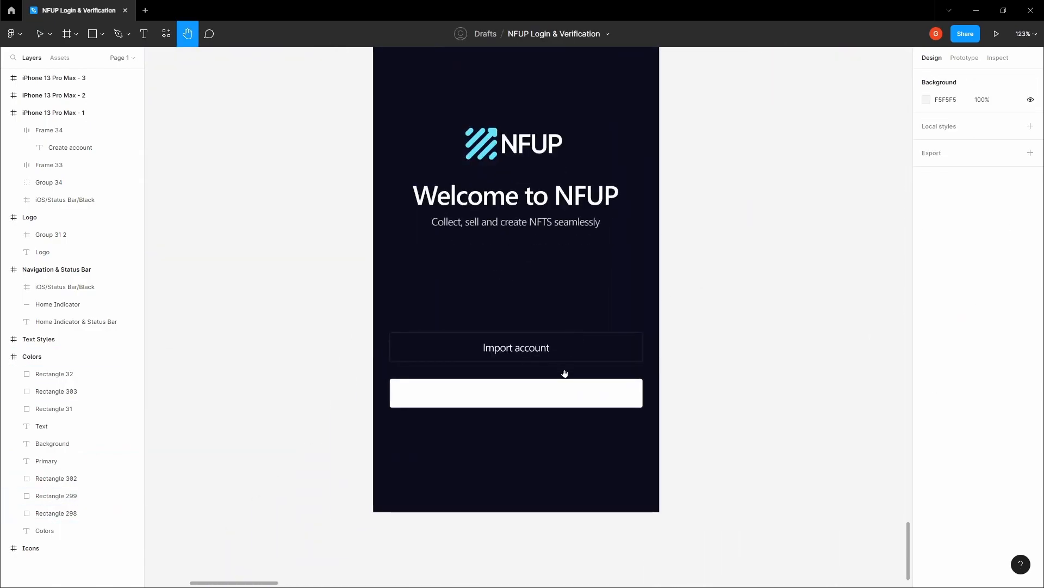
click(589, 399)
click(945, 477)
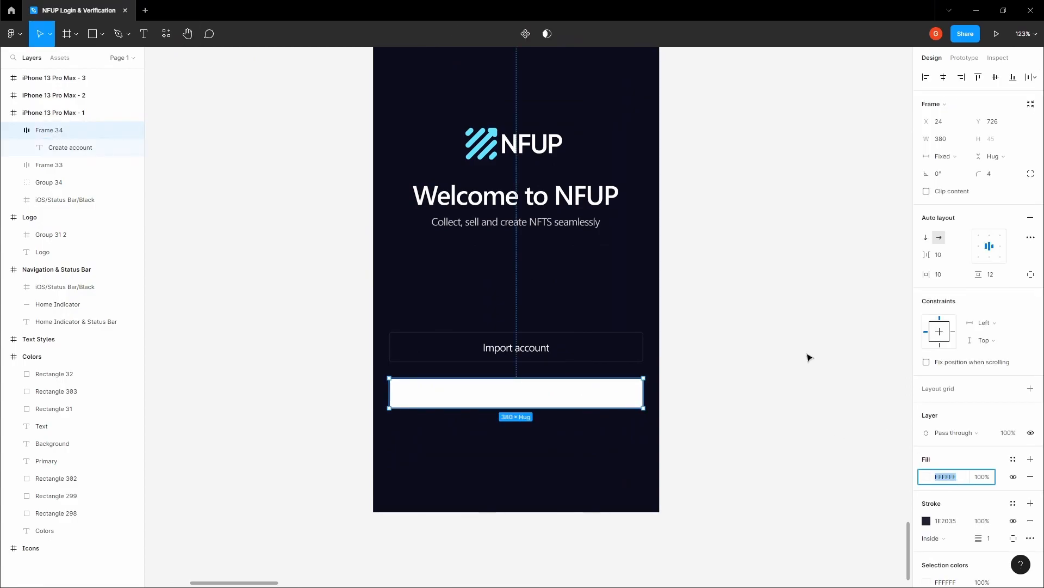
key(ctrl+v)
click(780, 351)
Step: Change the "Create account" text color to the screen's dark background color, 0C0D1C
double_click(534, 399)
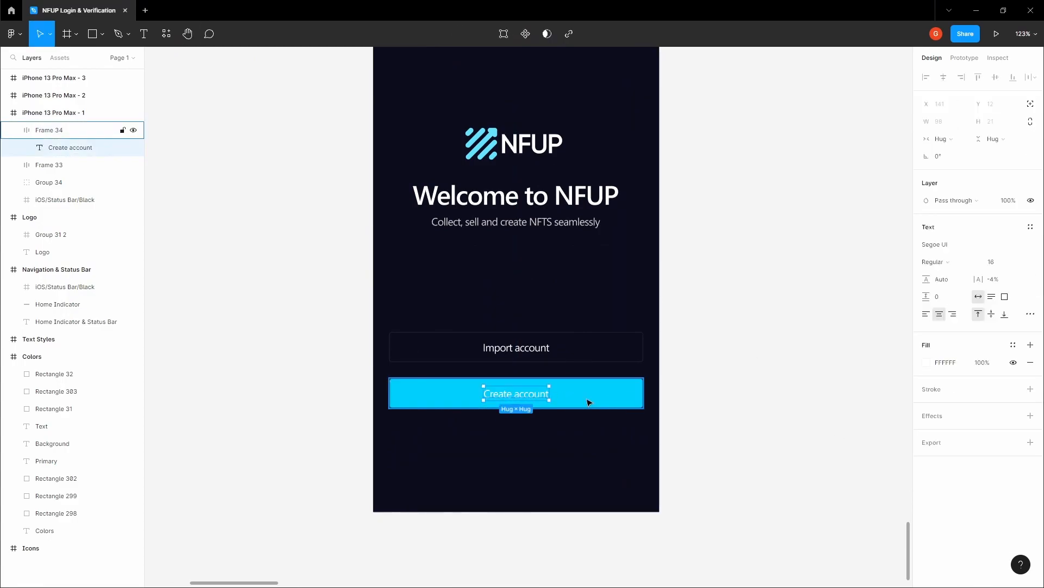
click(927, 363)
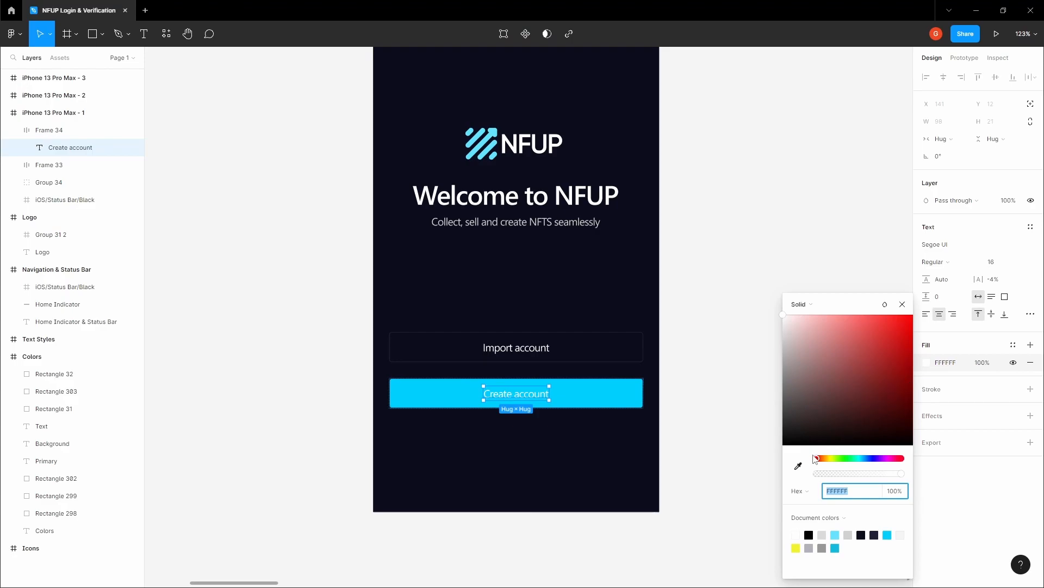
click(798, 466)
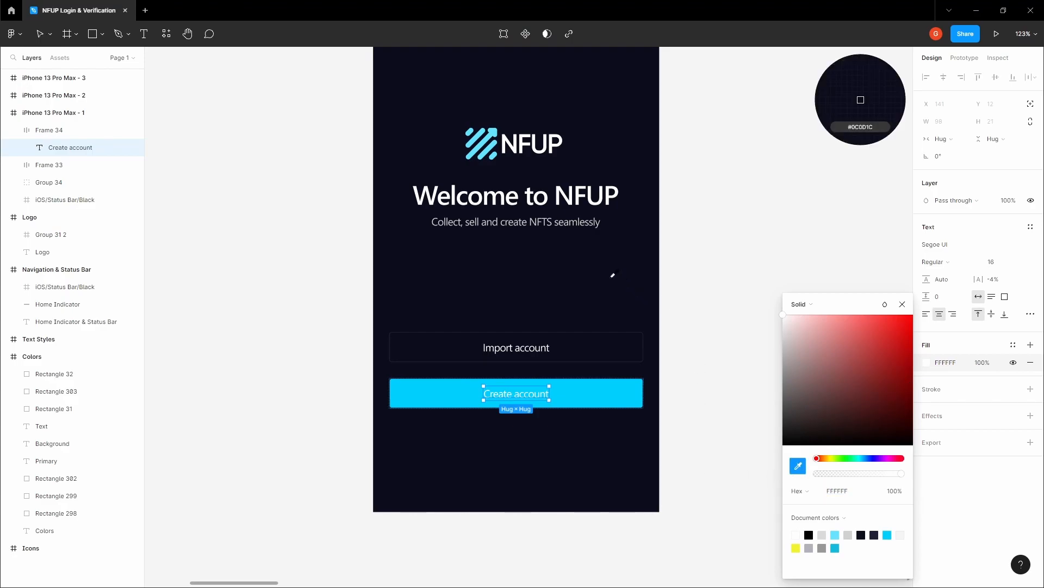
click(533, 276)
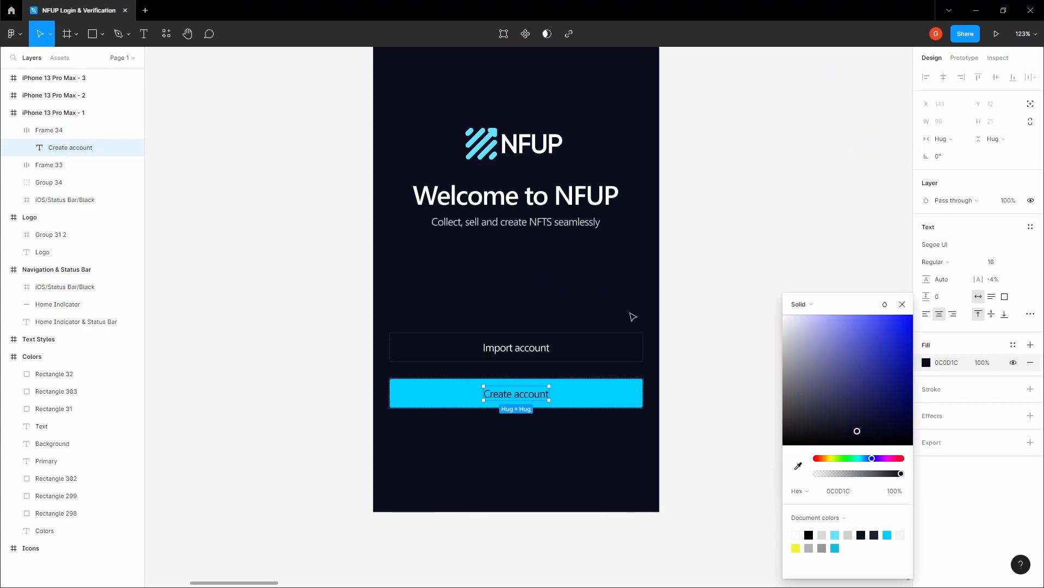
click(680, 326)
Step: Apply a bolder font weight to the "Create account" and "Import account" button texts
drag(679, 327, 690, 299)
scroll(536, 359, up, 3)
key(v)
double_click(536, 373)
click(936, 261)
click(932, 278)
double_click(518, 297)
click(936, 262)
click(932, 278)
key(h)
drag(795, 288, 707, 359)
scroll(795, 308, down, 3)
drag(610, 386, 623, 373)
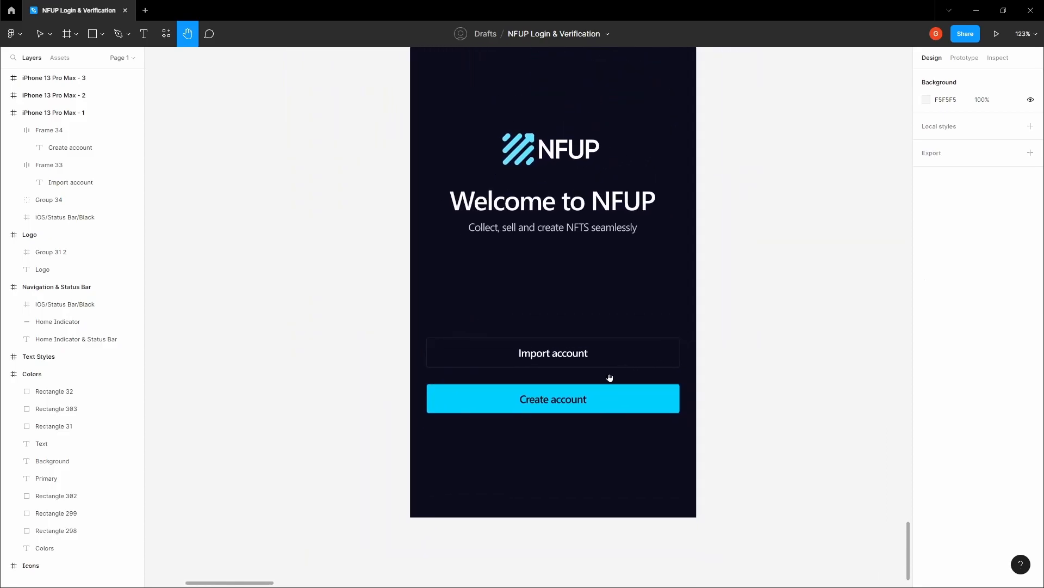
Step: Try a vertical padding of 16 on the "Import account" button, and undo that change
key(v)
scroll(615, 375, up, 3)
click(109, 165)
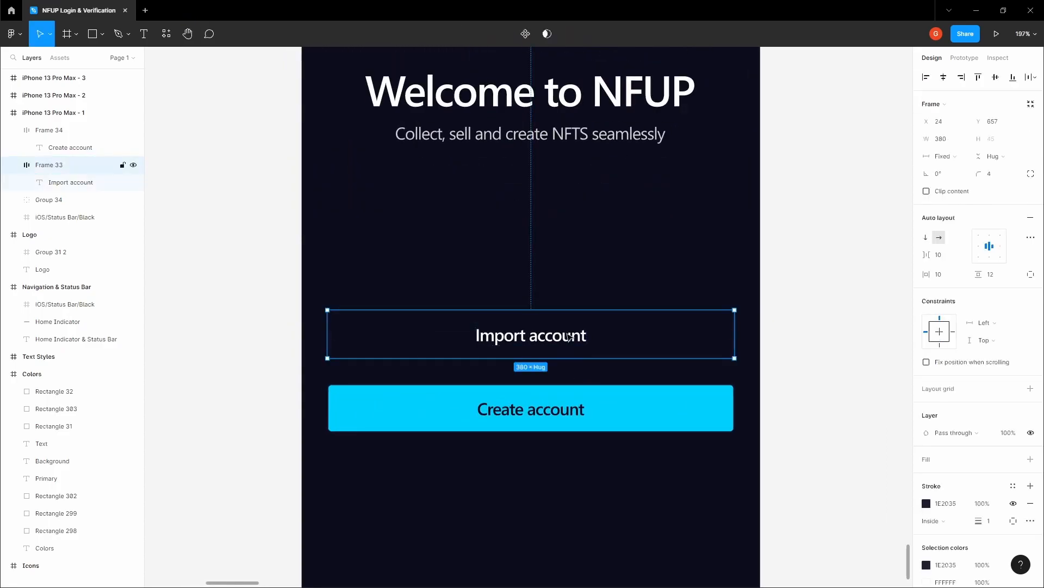
click(995, 277)
text(16)
click(828, 264)
key(h)
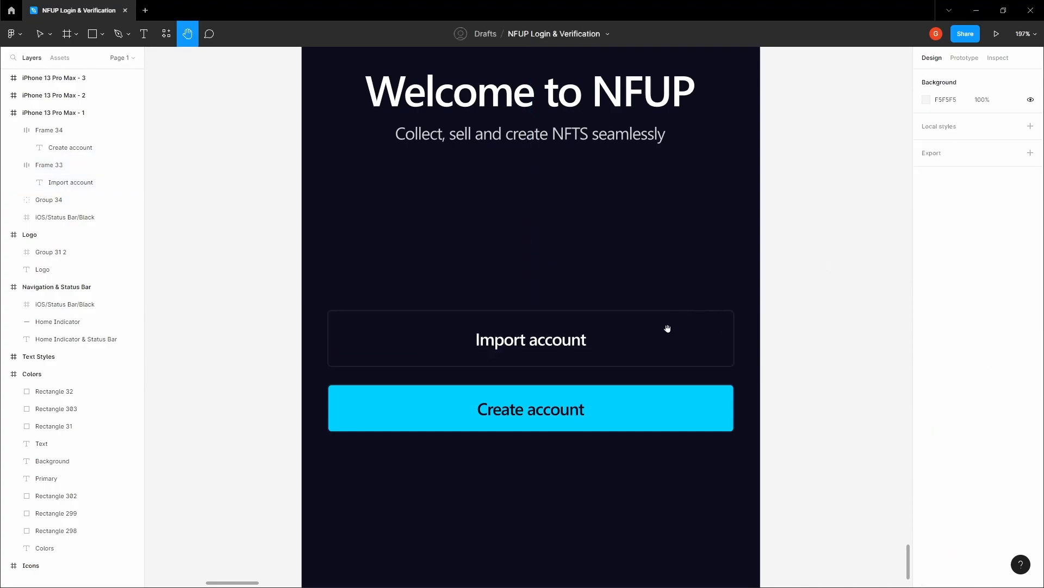
scroll(668, 329, down, 3)
drag(673, 328, 670, 339)
key(ctrl+z)
key(ctrl+z)
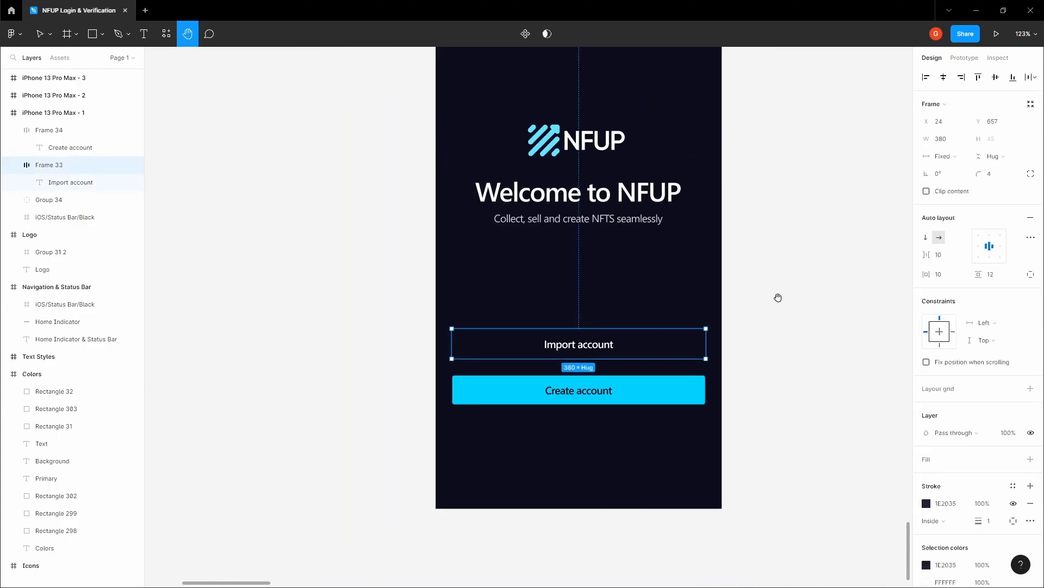
Step: Move the "Import account" button down to Y 669, leaving a 12 px gap above the "Create account" button
scroll(612, 314, down, 1)
scroll(612, 315, up, 2)
key(v)
key(Down)
key(Down)
key(Down)
key(Down)
key(Down)
key(Down)
key(Down)
key(Down)
key(Down)
key(Down)
key(Down)
key(Down)
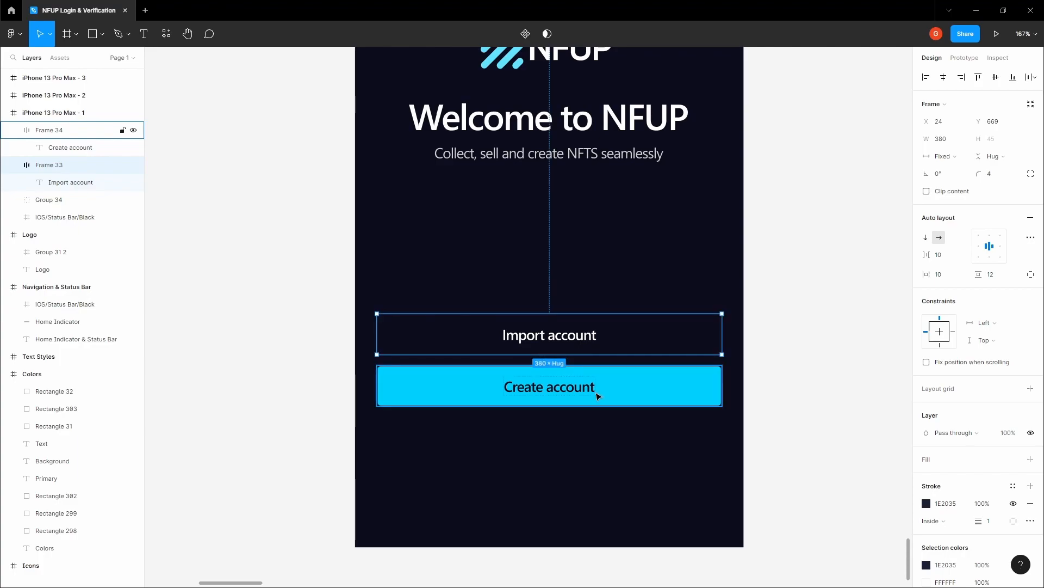
shift+click(599, 396)
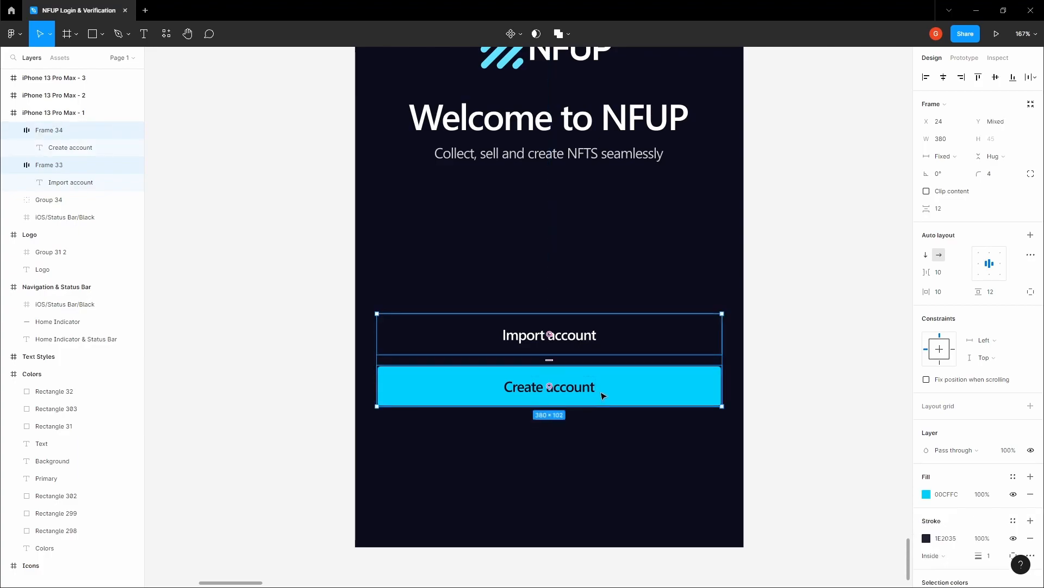
click(601, 395)
click(506, 463)
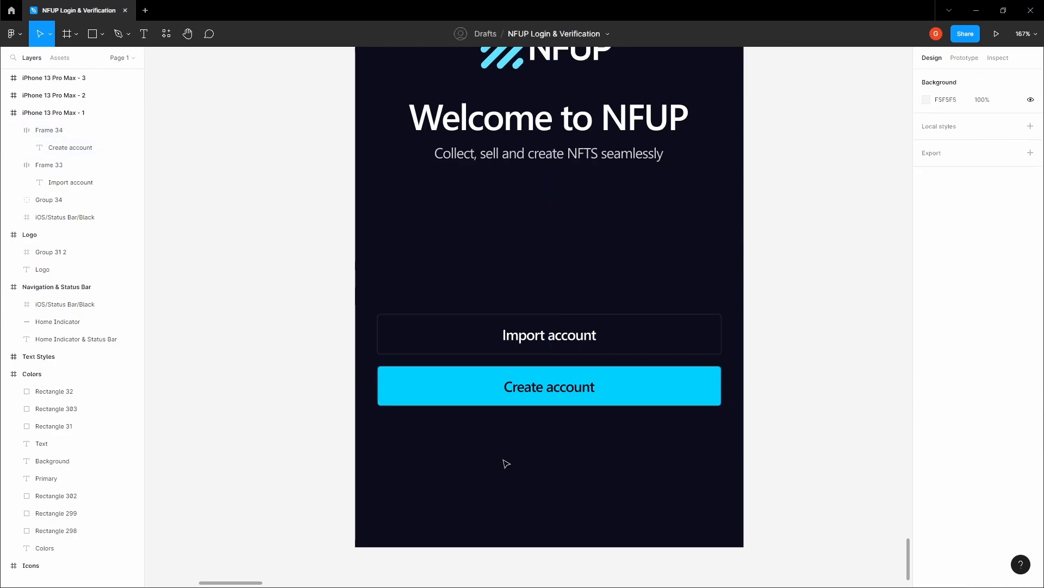
Step: Remove auto layout from the "Create account" and "Import account" buttons
click(550, 377)
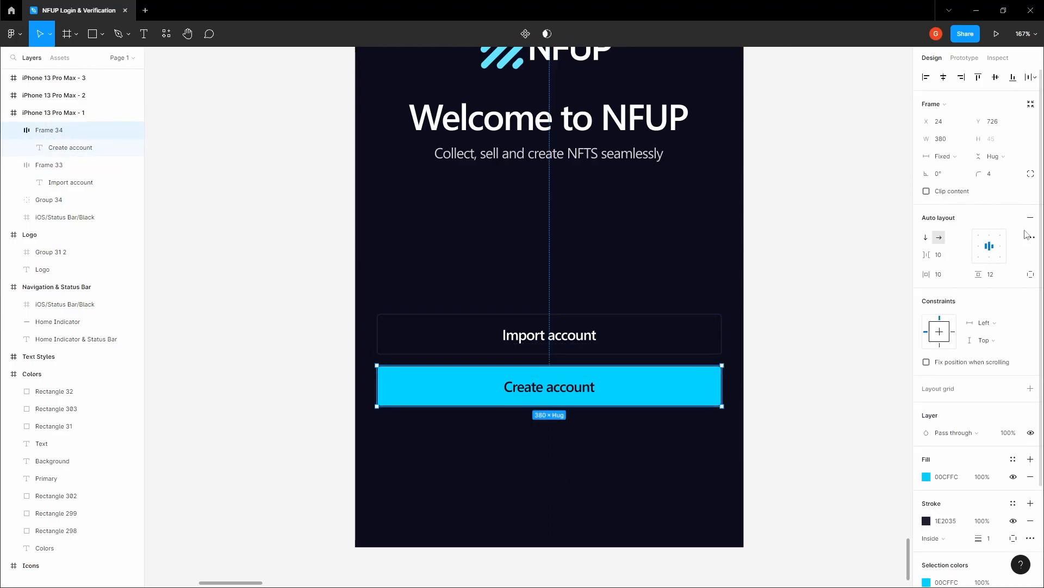
click(665, 343)
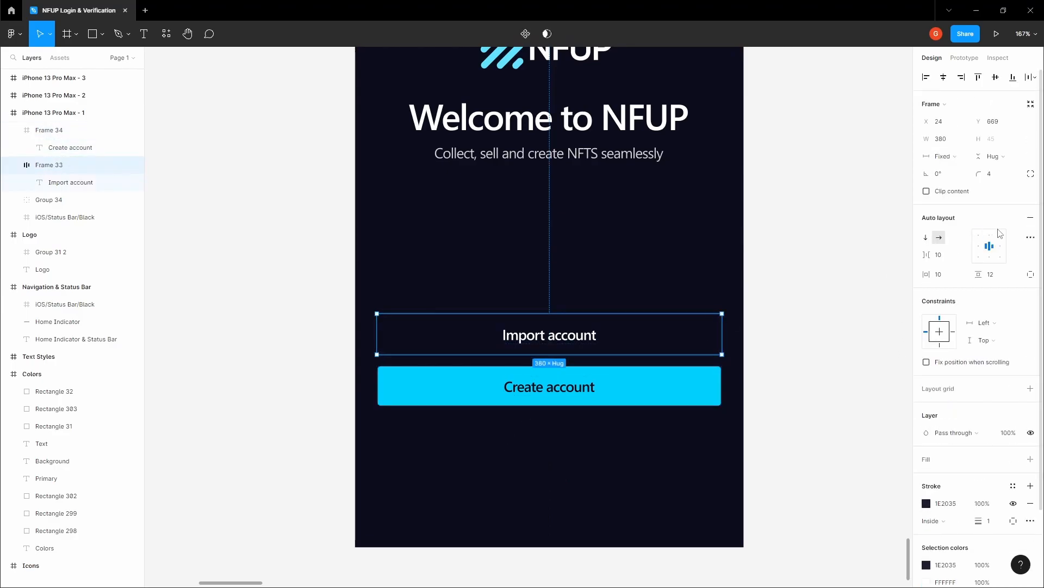
click(1031, 218)
click(760, 352)
click(690, 383)
click(809, 383)
Step: Group the "Create account" and "Import account" buttons together
key(space)
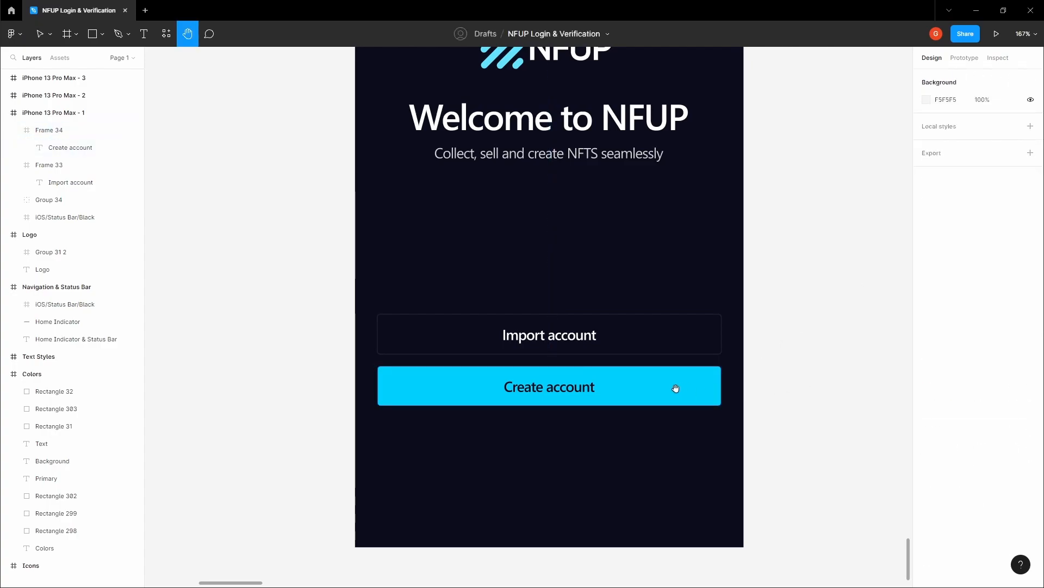
click(674, 389)
shift+click(580, 343)
key(ctrl+g)
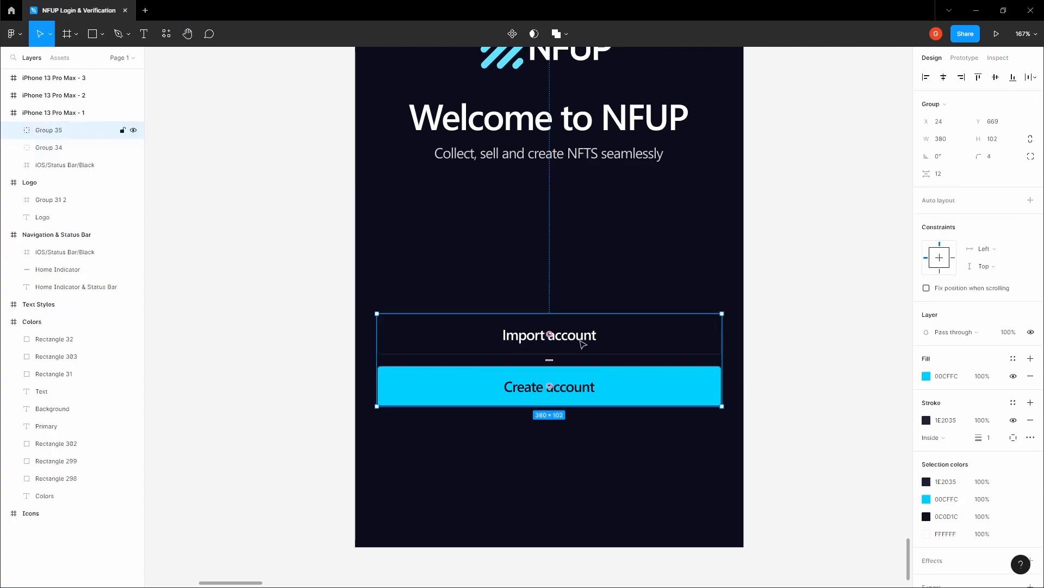
click(769, 357)
Step: Remove the 1E2035 stroke from the blue "Create account" button inside the button group
key(space)
double_click(422, 389)
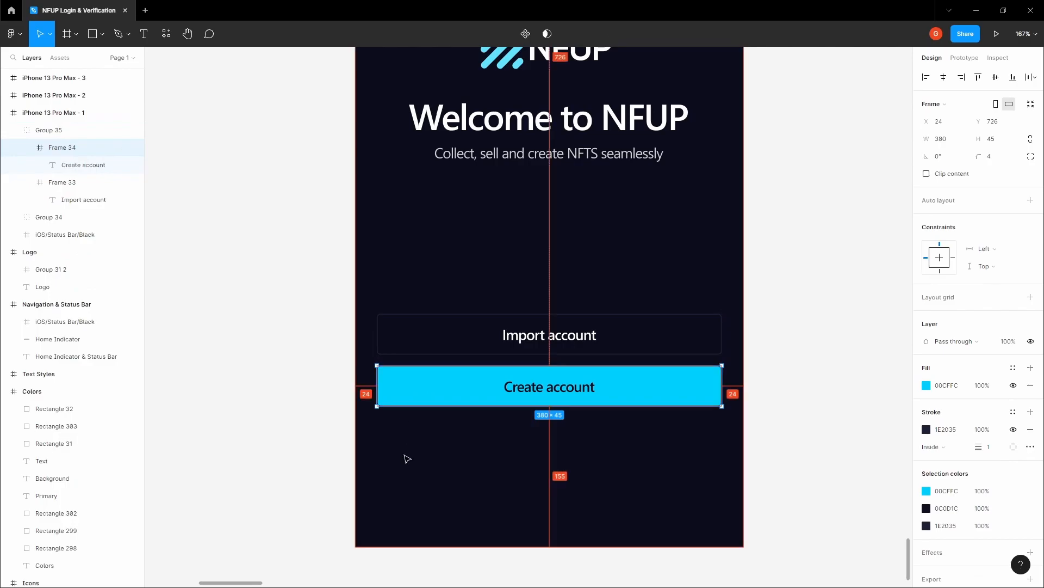
scroll(406, 457, up, 10)
scroll(360, 299, down, 3)
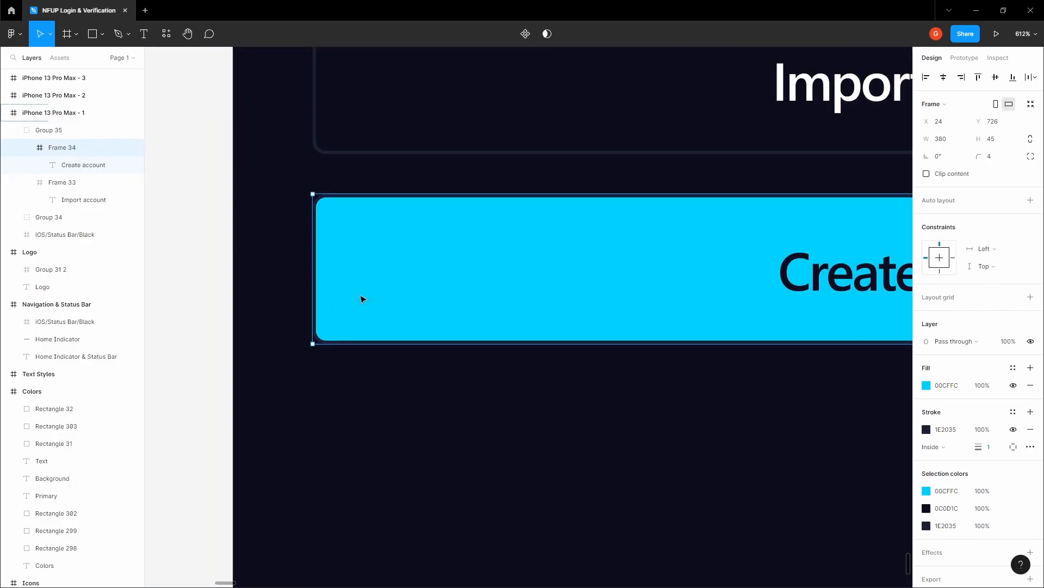
scroll(636, 372, down, 3)
click(701, 404)
key(space)
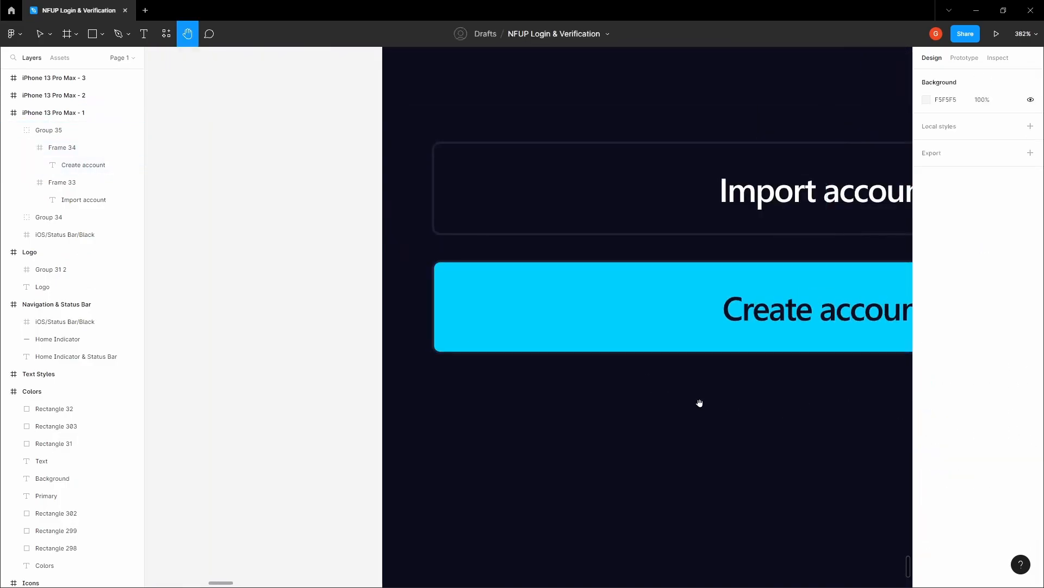
drag(702, 403, 598, 403)
scroll(599, 403, down, 4)
double_click(618, 355)
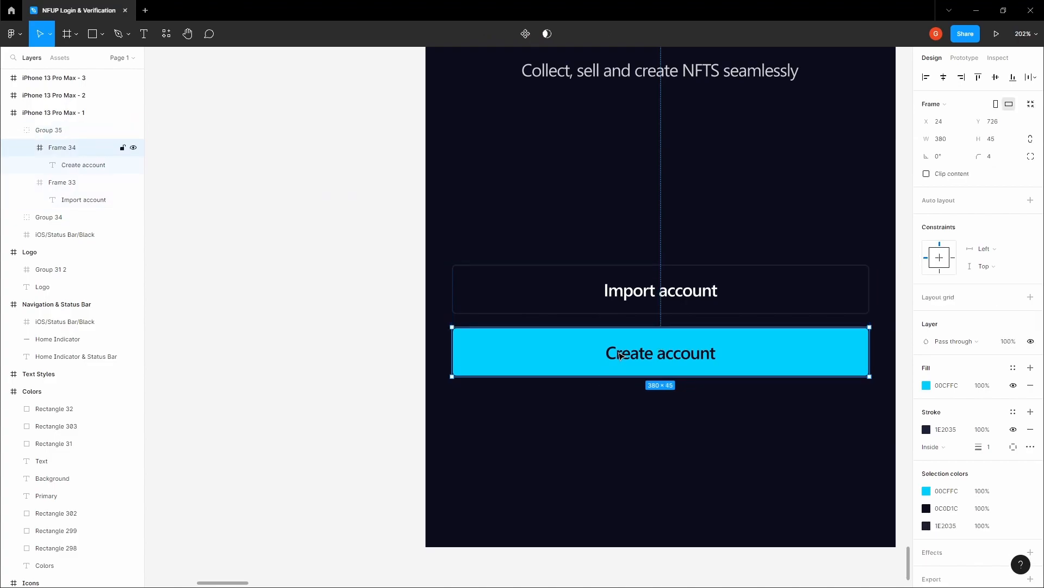
click(1030, 430)
click(692, 422)
scroll(693, 422, right, 2)
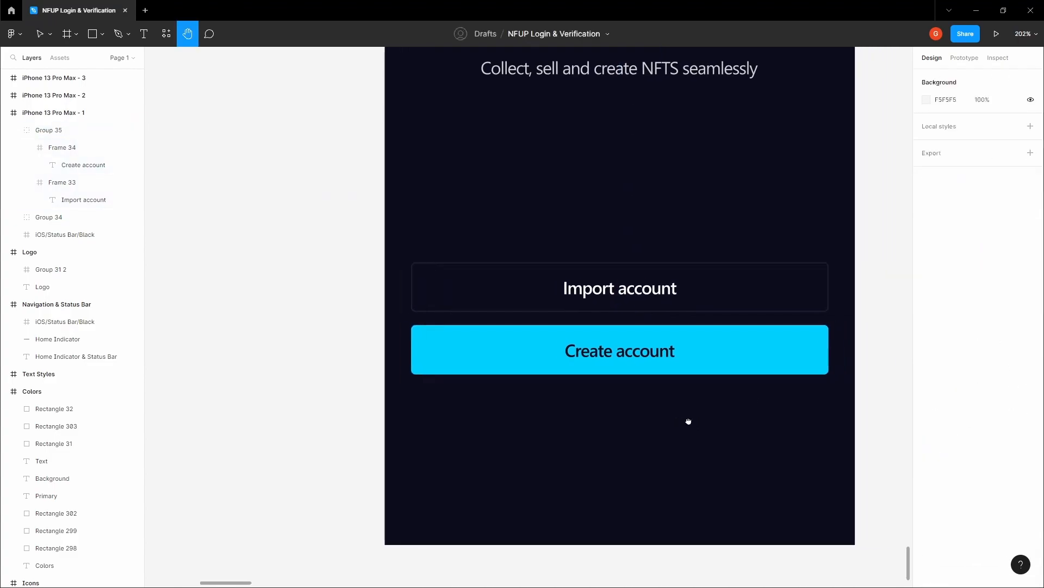
Step: Check the "Create account" button's distances to the screen edges and view both buttons close up
click(610, 376)
double_click(548, 366)
key(alt)
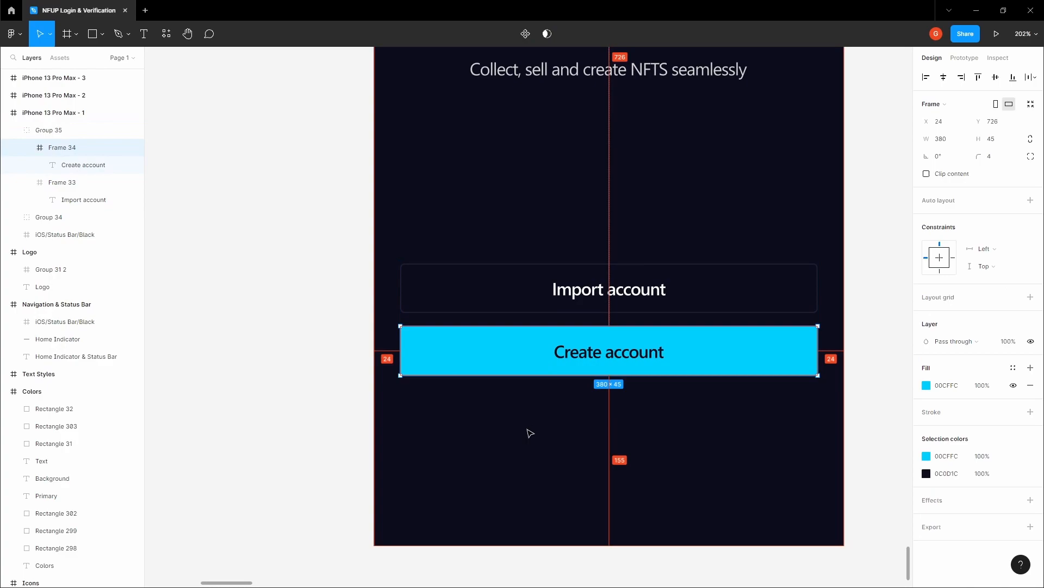
click(321, 349)
key(space)
scroll(401, 343, down, 1)
drag(443, 352, 386, 389)
drag(482, 389, 524, 412)
scroll(525, 412, up, 2)
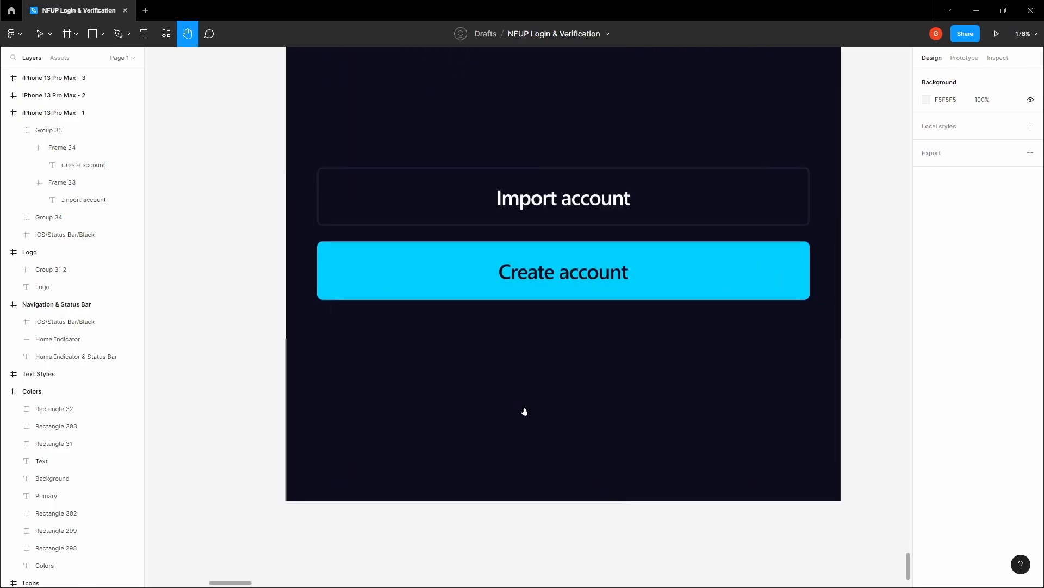
Step: Add a two-line text below the buttons reading "By creating an account, you agree to our Terms of Service and Privacy Policy."
click(523, 409)
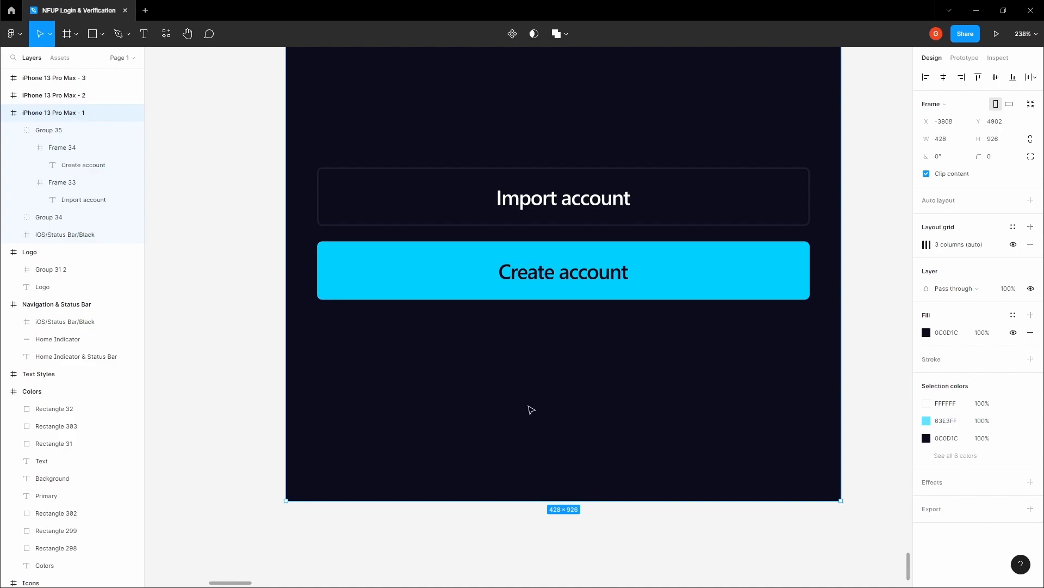
key(t)
click(497, 381)
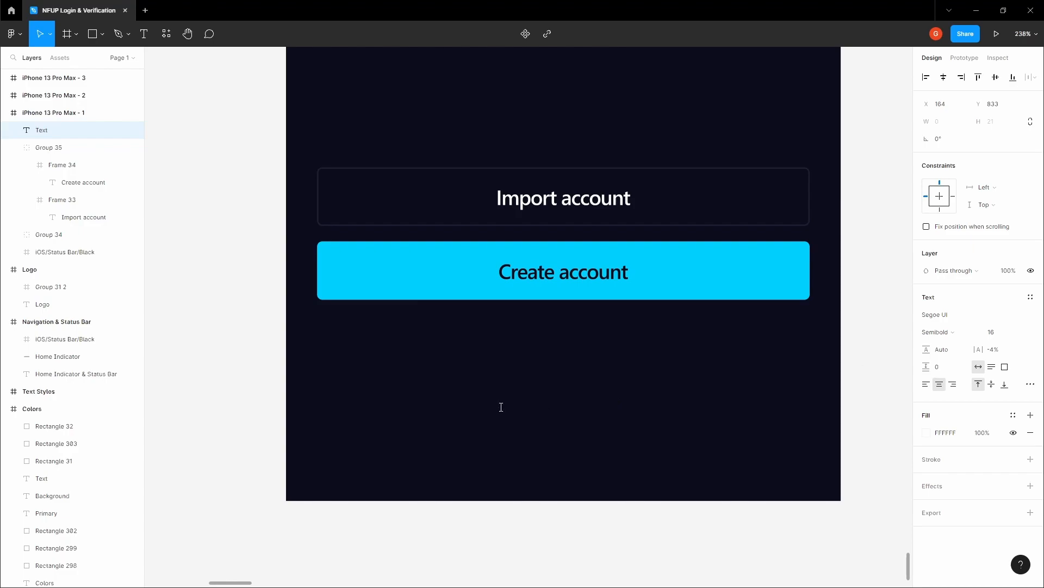
text(By creating an a)
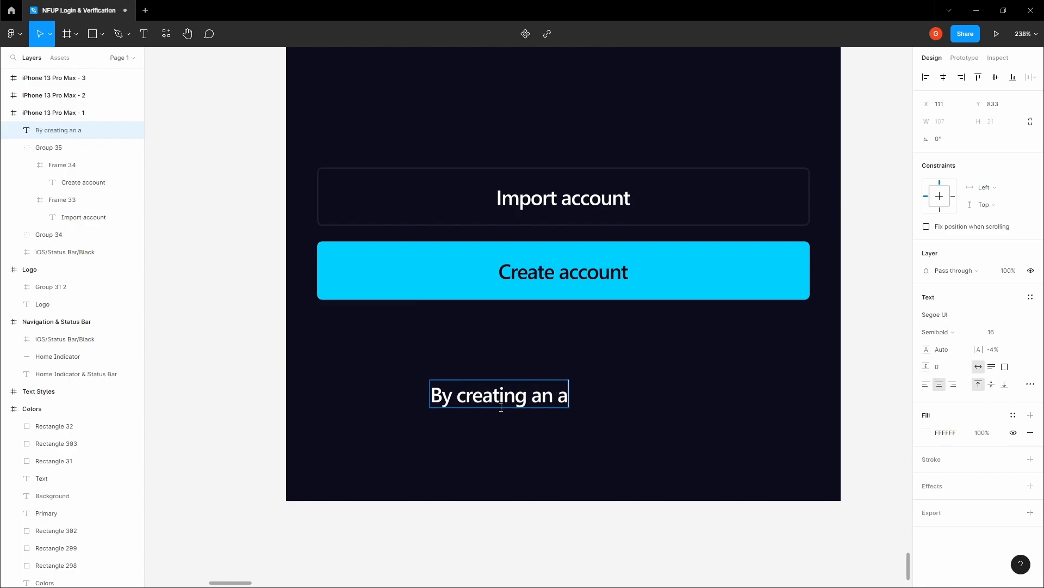
text(ccount, you agree to our)
key(Return)
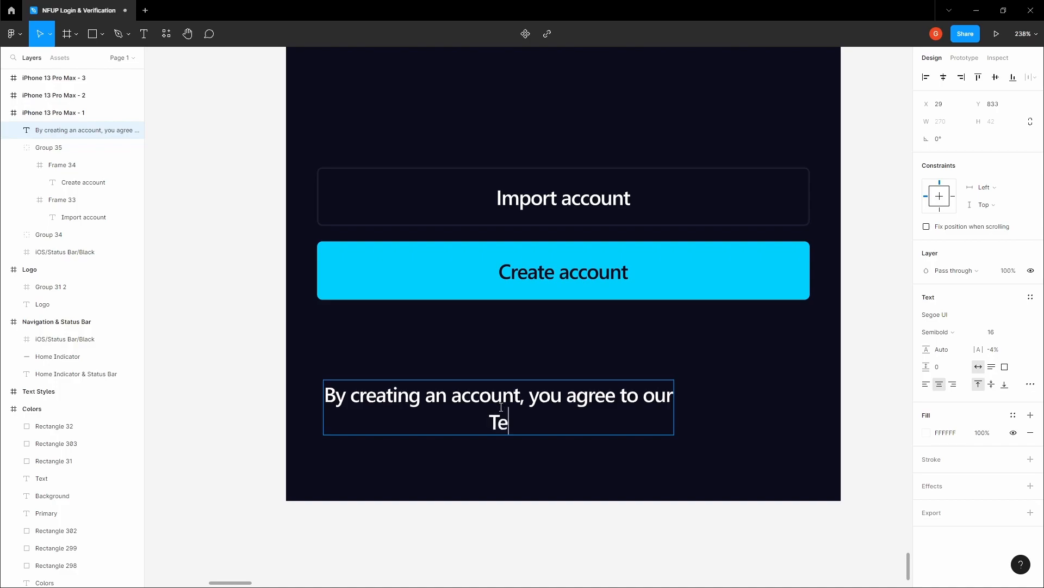
text(Terms of Se)
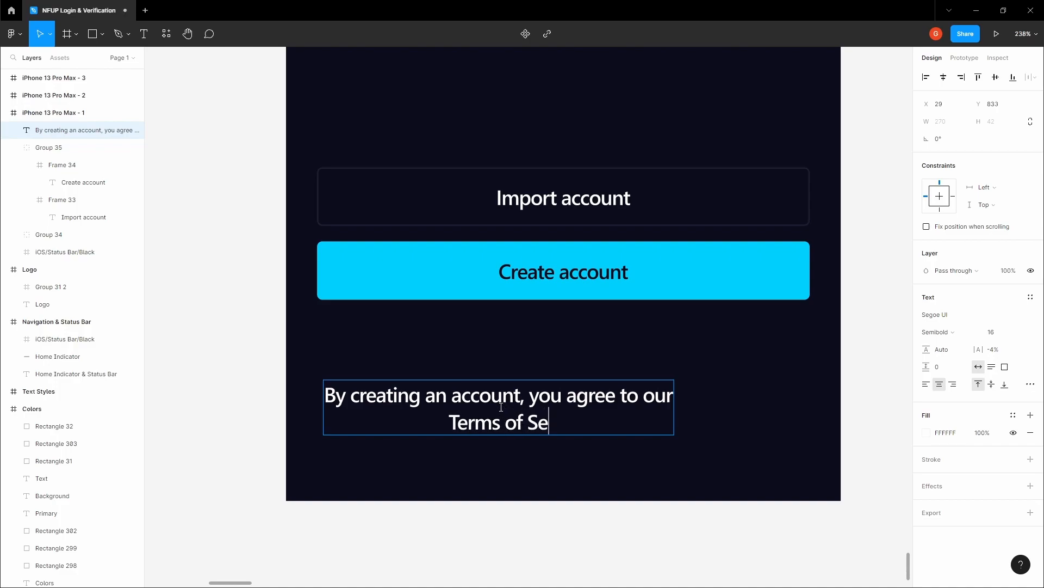
text(rvice and Privac)
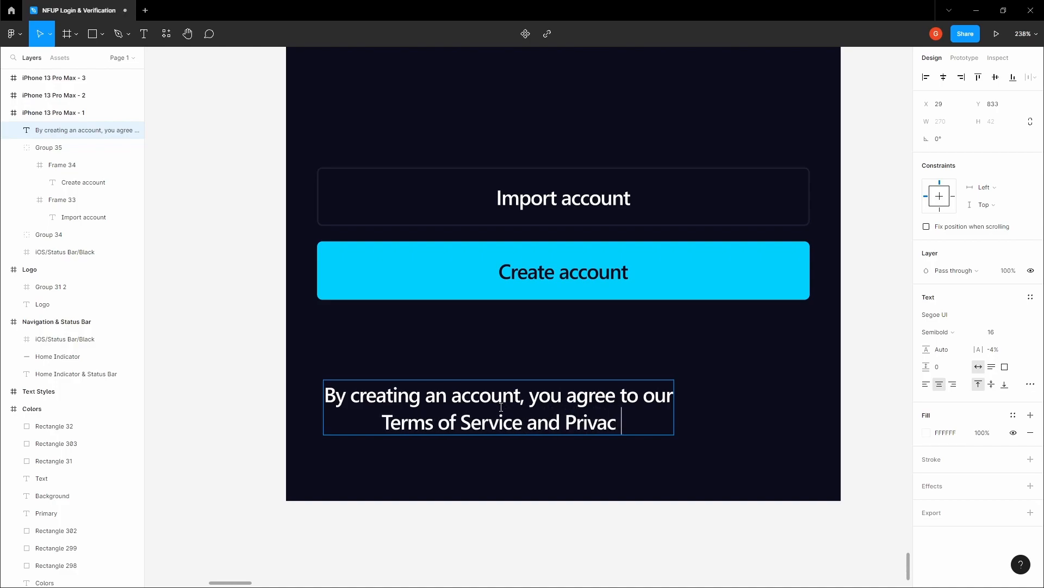
text(y Policy)
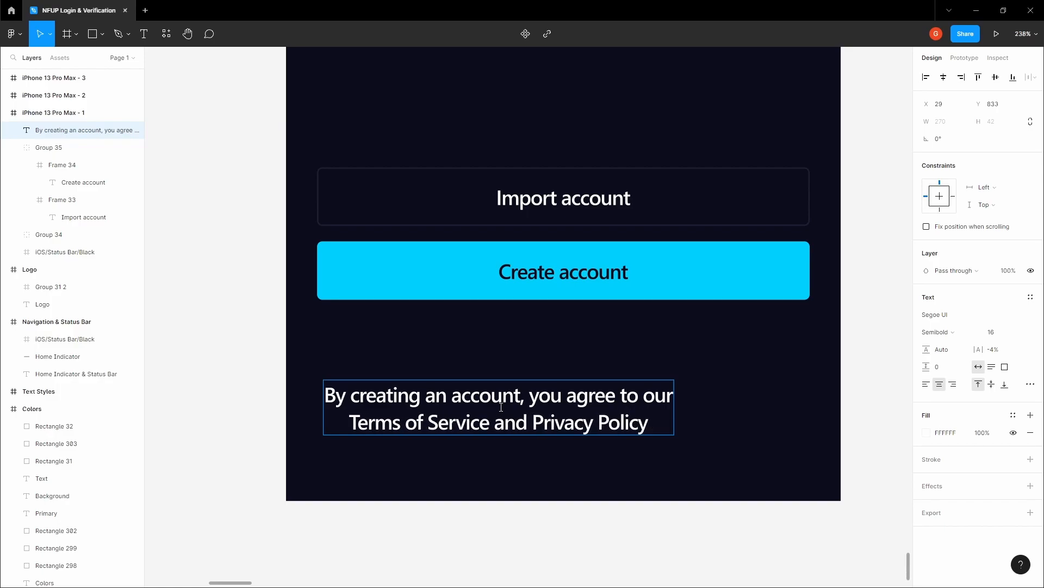
text(.)
key(Escape)
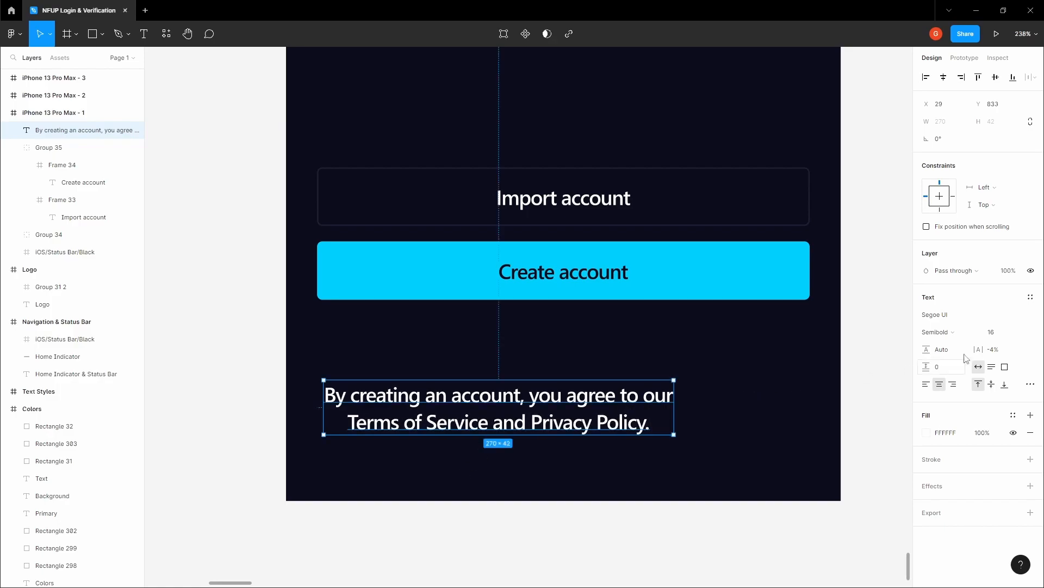
Step: Set the terms text to font size 14 with Regular weight
click(1009, 337)
text(14)
key(Tab)
click(956, 332)
click(955, 319)
click(727, 350)
Step: Center the terms text horizontally on the welcome screen
key(space)
drag(713, 351, 663, 362)
scroll(637, 365, down, 3)
click(570, 396)
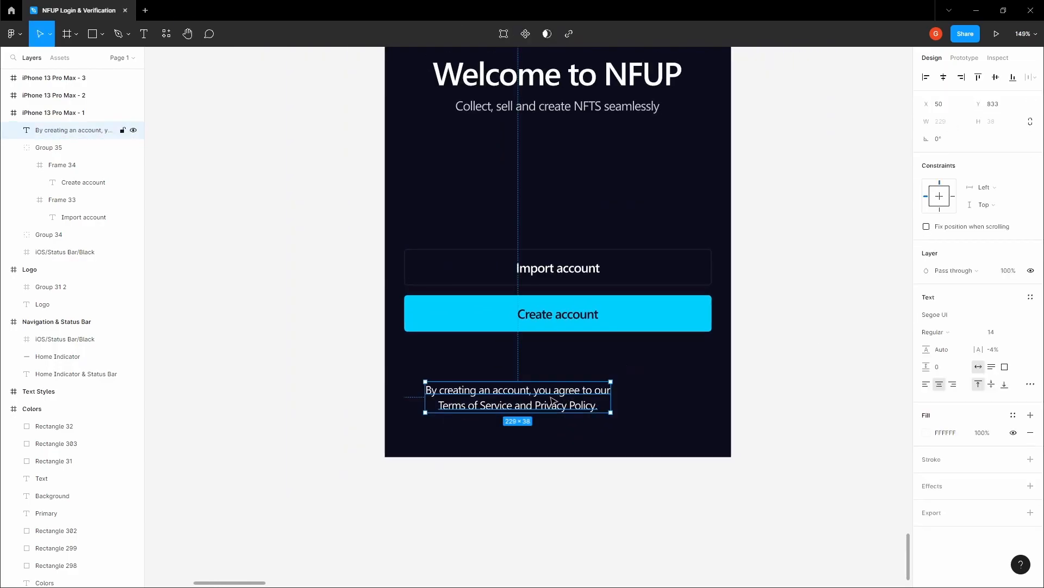
drag(552, 399, 583, 400)
click(947, 81)
Step: Color the words "Terms of Service" with the blue sampled from the "Create account" button
scroll(589, 401, up, 4)
triple_click(514, 414)
click(518, 411)
drag(519, 410, 388, 410)
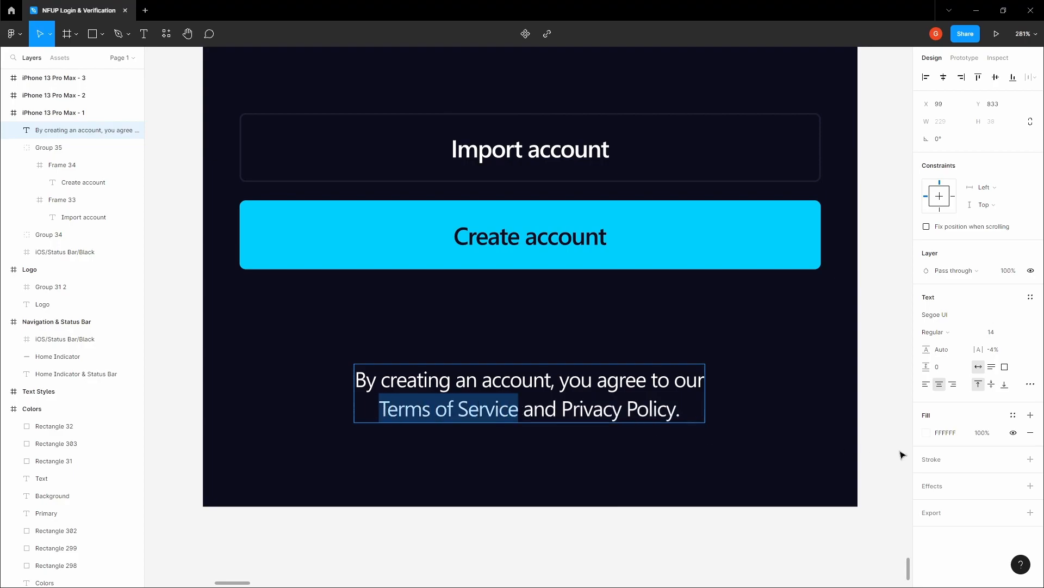
click(930, 433)
click(799, 465)
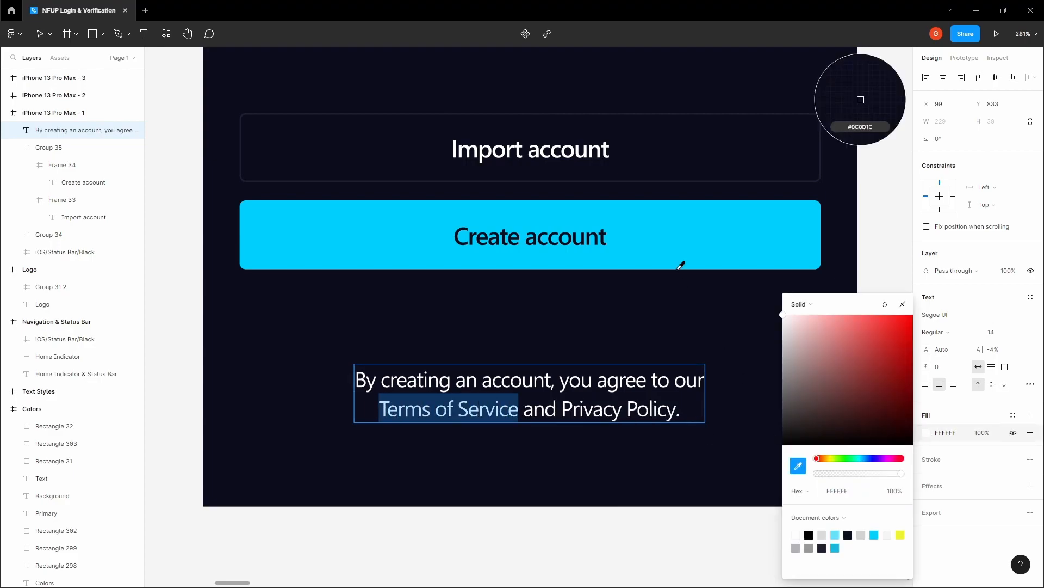
click(682, 233)
Step: Color the words "Privacy Policy" with the same sampled button blue, 00CFFC
double_click(599, 409)
drag(676, 409, 577, 406)
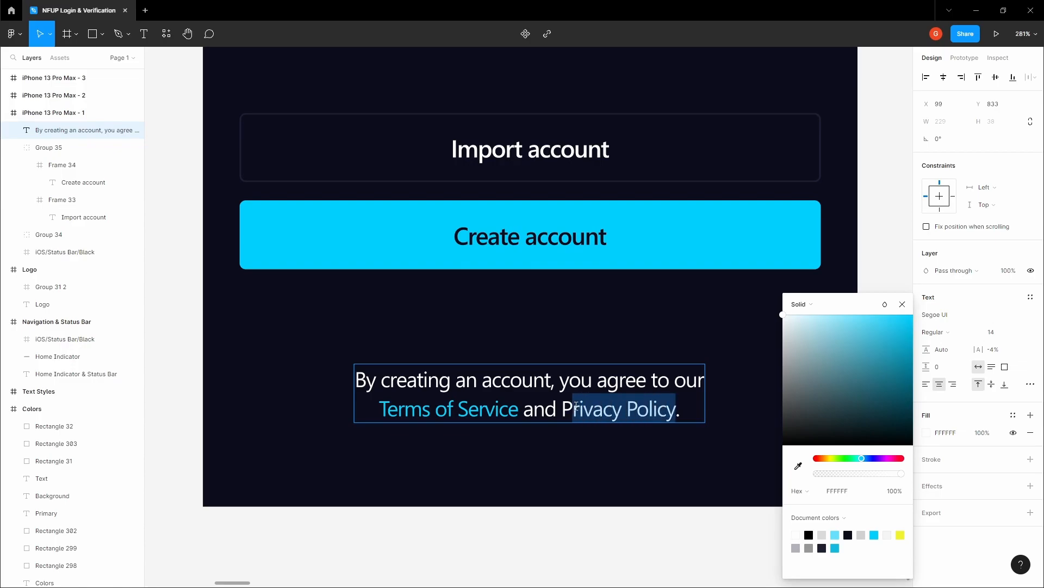
click(799, 466)
click(724, 255)
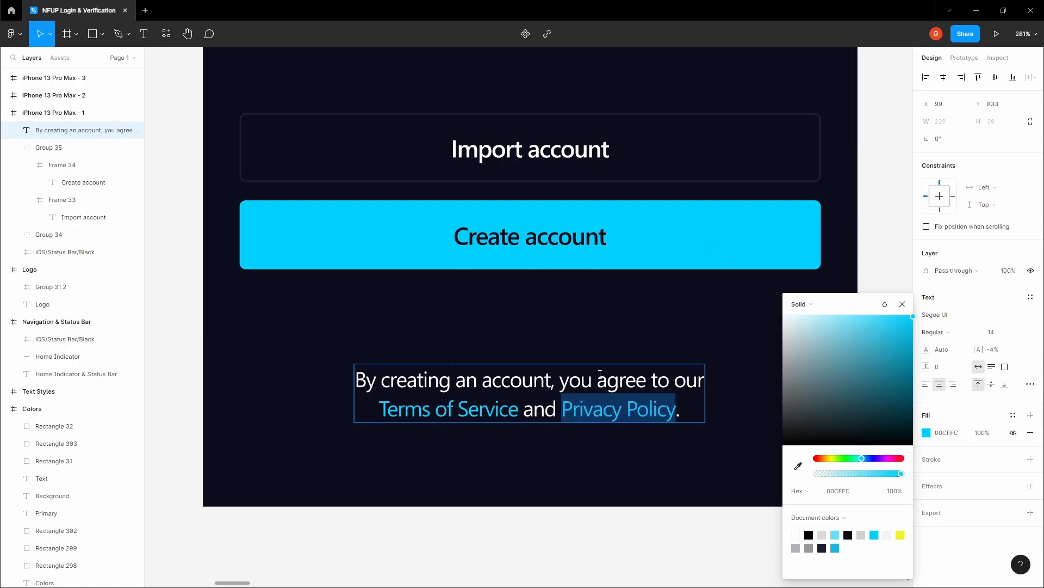
scroll(603, 380, down, 3)
click(620, 503)
Step: Move the terms text down to Y 864, 24 px above the screen's bottom edge
key(space)
drag(616, 501, 605, 511)
click(573, 412)
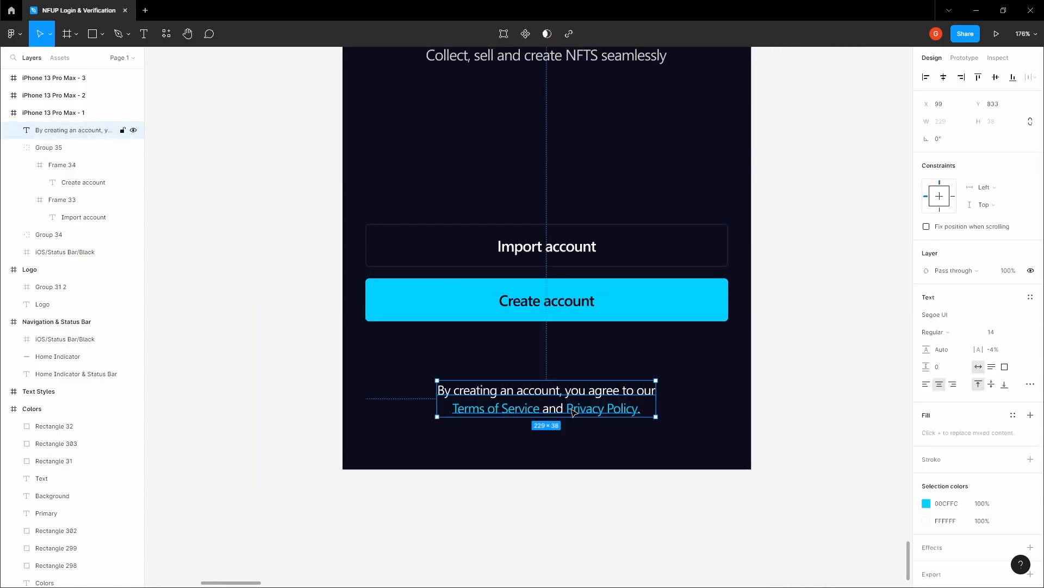
scroll(573, 412, up, 1)
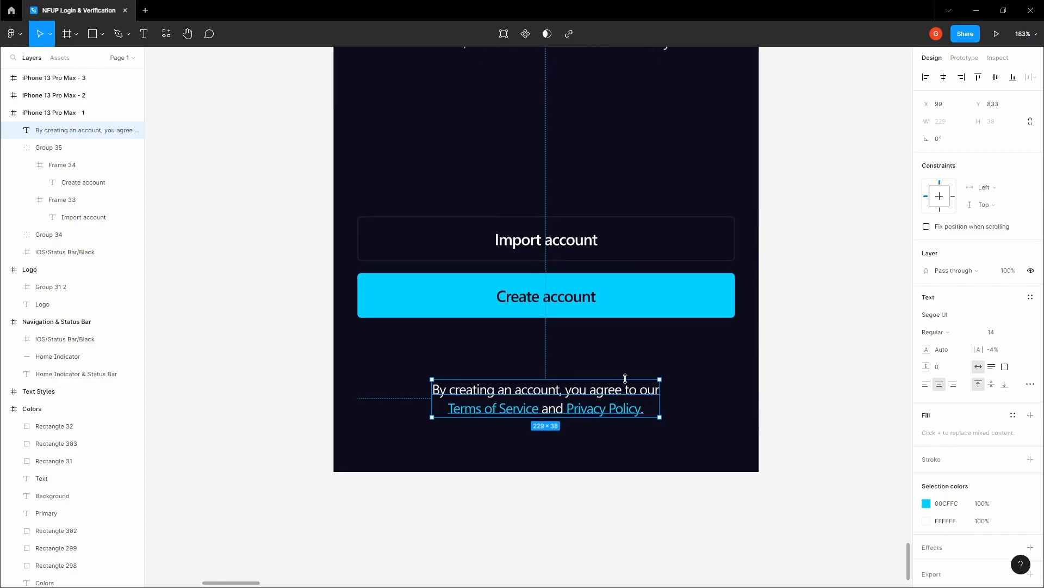
key(alt)
key(shift+Down)
key(shift+Down)
key(shift+Down)
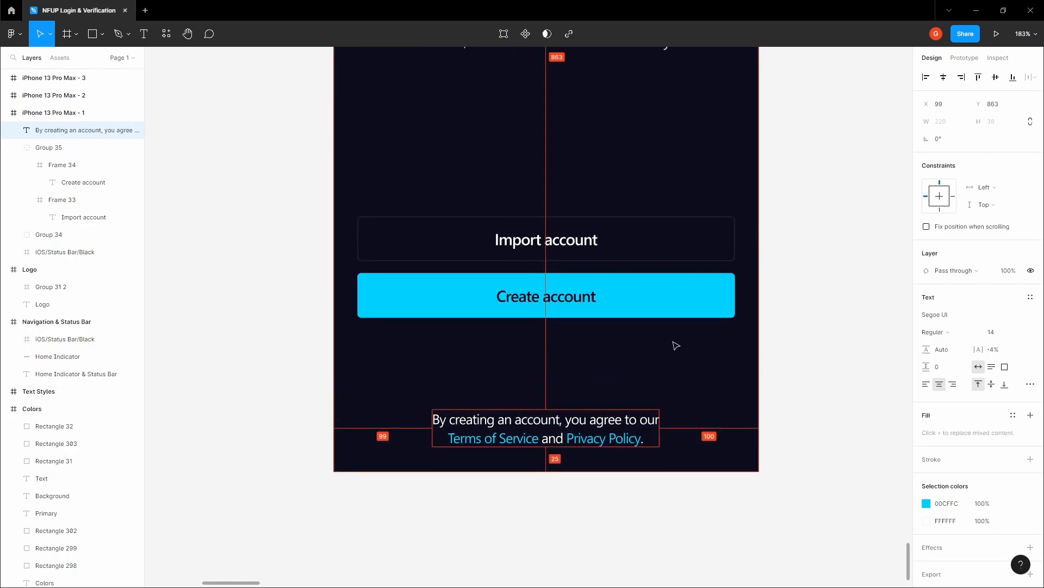
key(Down)
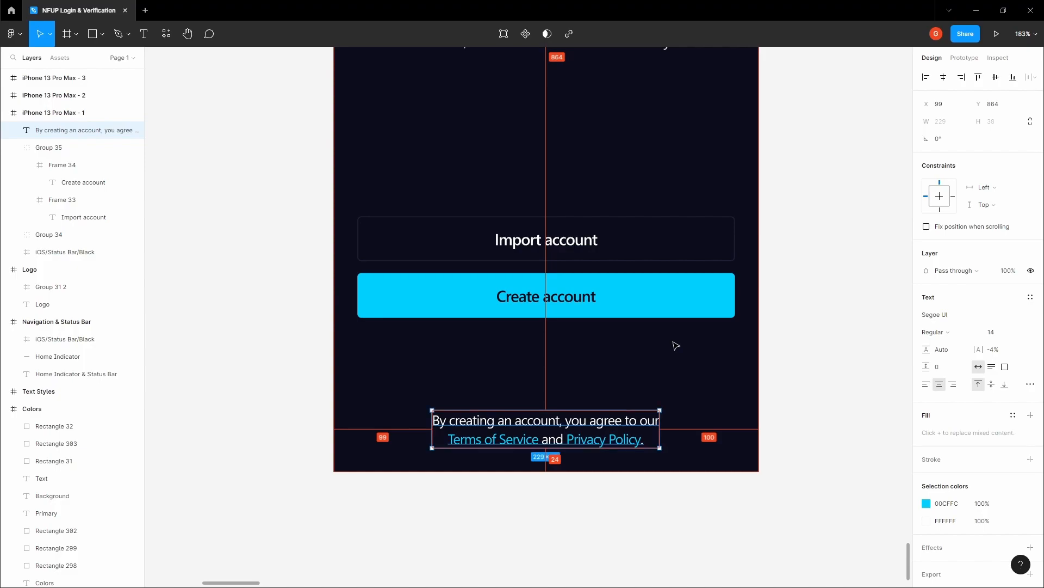
key(shift+Up)
key(shift+Up)
key(shift+Up)
key(shift+Up)
key(shift+Down)
key(shift+Down)
key(shift+Down)
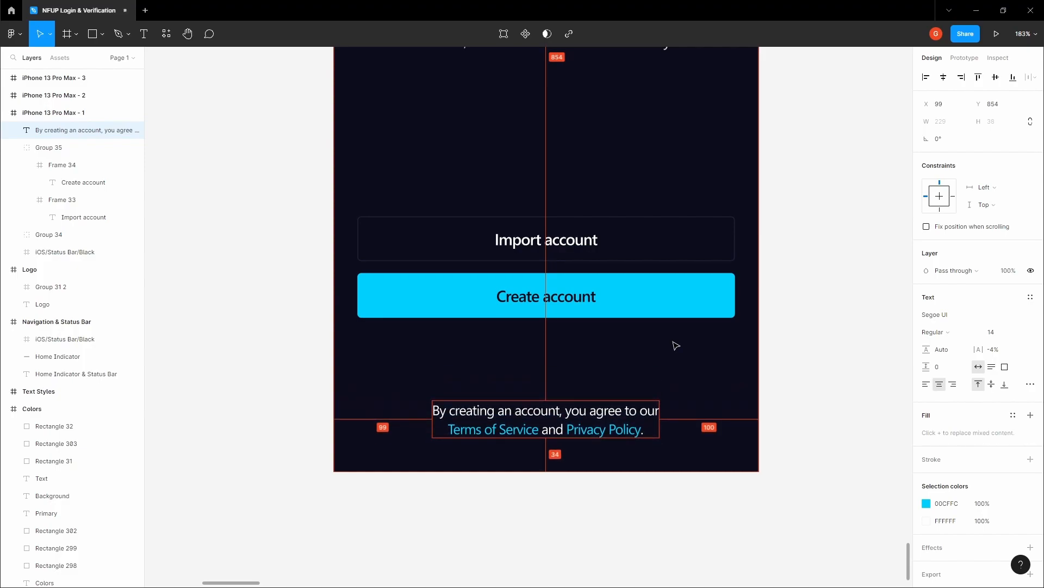
key(shift+Down)
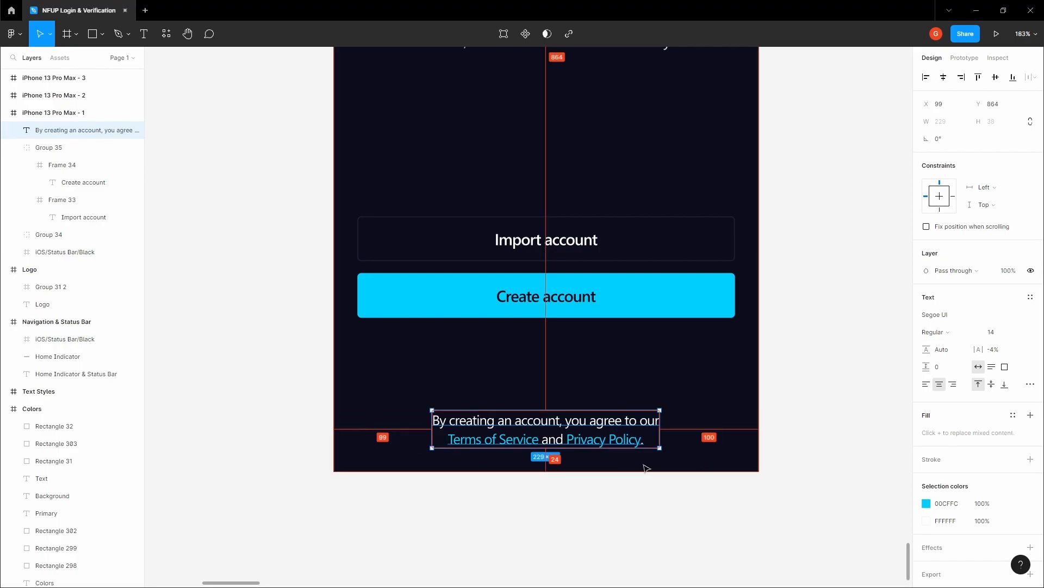
key(shift+Up)
key(shift+Down)
key(shift+Up)
key(shift+Up)
key(shift+Up)
key(shift+Down)
key(shift+Down)
key(shift+Down)
key(shift+Up)
key(shift+Up)
key(shift+Up)
key(shift+Down)
key(shift+Down)
key(shift+Down)
key(shift+Up)
key(shift+Up)
key(shift+Up)
key(shift+Down)
key(shift+Down)
key(shift+Down)
key(shift+Up)
key(shift+Up)
key(shift+Up)
key(shift+Down)
key(shift+Down)
key(shift+Down)
key(shift+Up)
key(shift+Up)
key(shift+Up)
key(shift+Down)
key(shift+Down)
key(shift+Down)
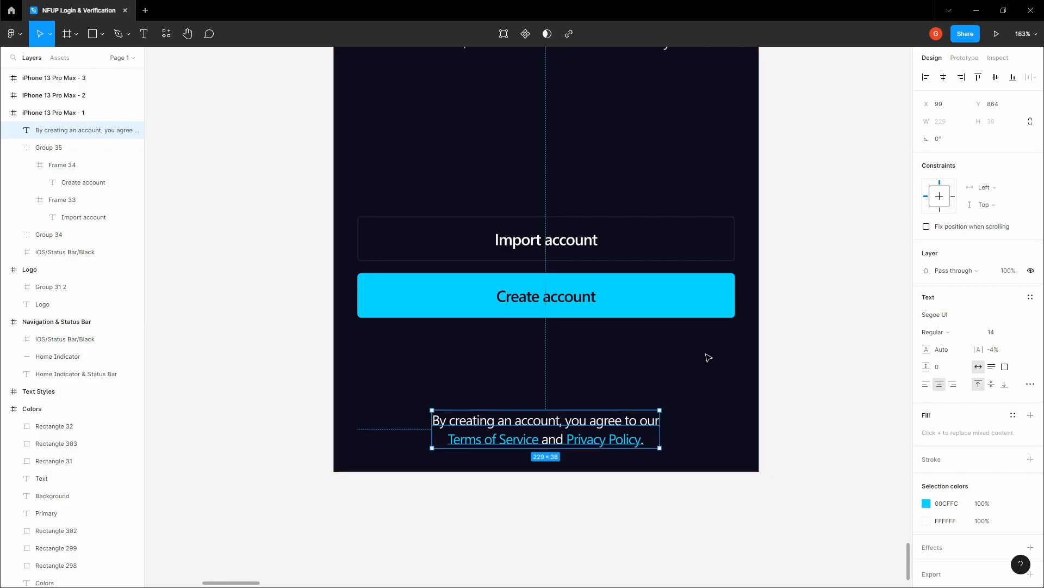
Step: Move the grouped account buttons down to Y 730, leaving a 32 px gap above the terms text
click(707, 357)
scroll(775, 371, up, 3)
click(600, 345)
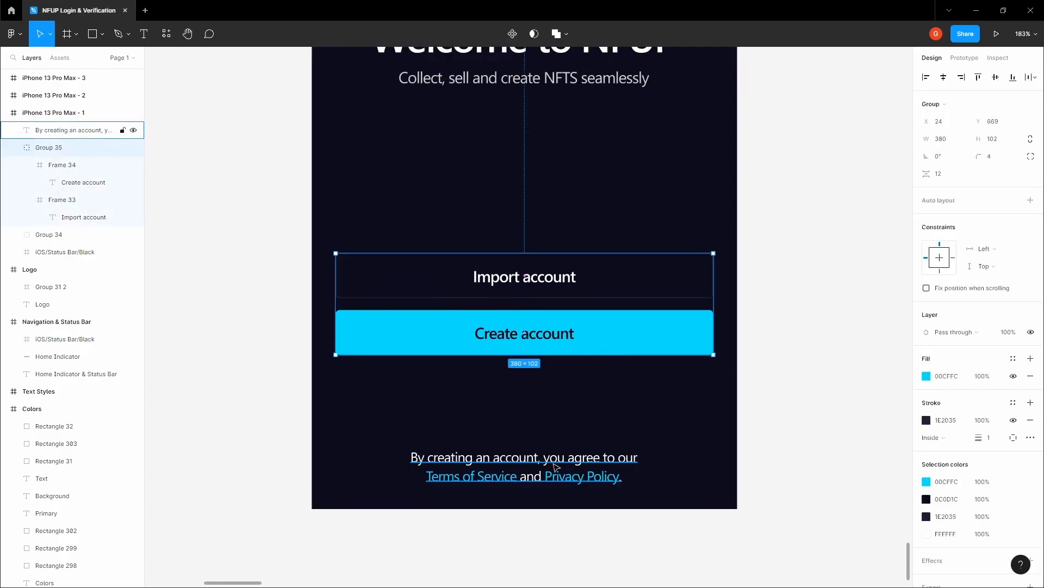
key(shift+Down)
key(shift+Down)
key(shift+Down)
key(shift+Down)
key(shift+Down)
key(Down)
key(Down)
key(Down)
key(Down)
key(Down)
key(Down)
key(Down)
key(Down)
key(Down)
key(Down)
key(Down)
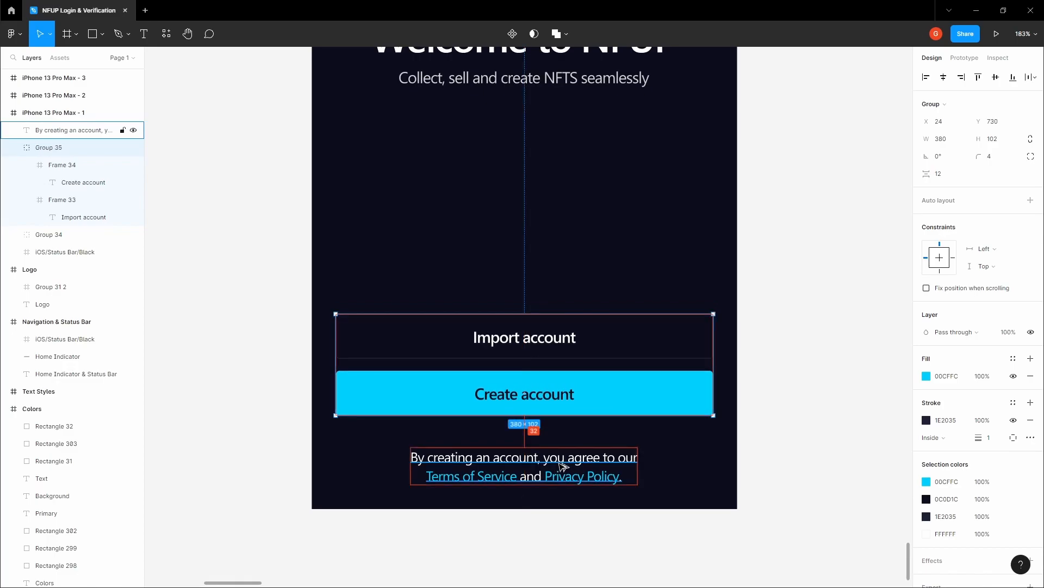
Step: Examine the complete welcome screen layout, from the status bar and logo down to the buttons and terms text
scroll(562, 467, down, 5)
click(557, 506)
key(space)
drag(557, 506, 517, 478)
drag(517, 440, 519, 463)
click(49, 234)
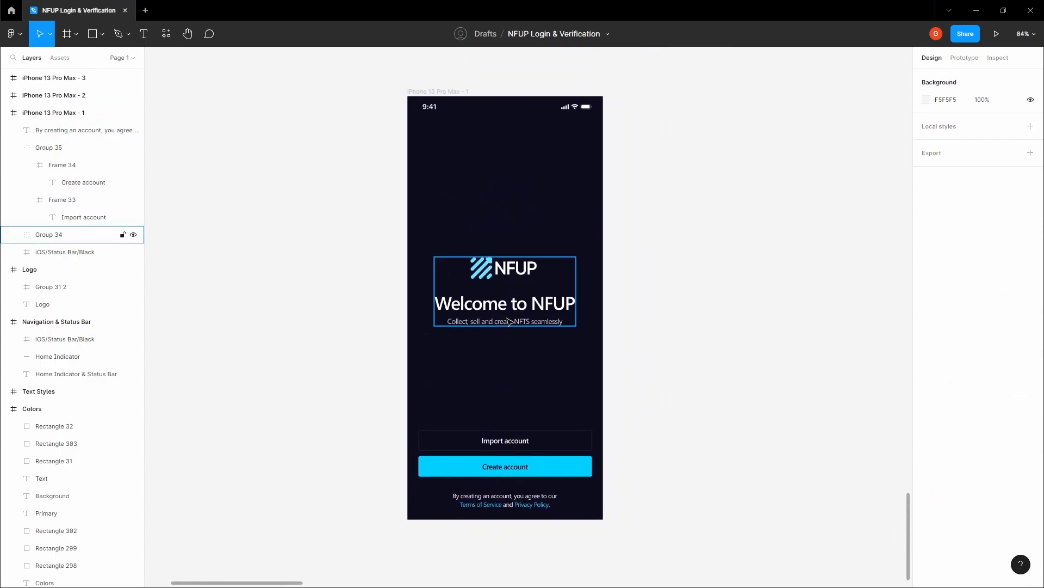
click(996, 78)
click(717, 208)
key(space)
drag(713, 209, 676, 229)
key(space)
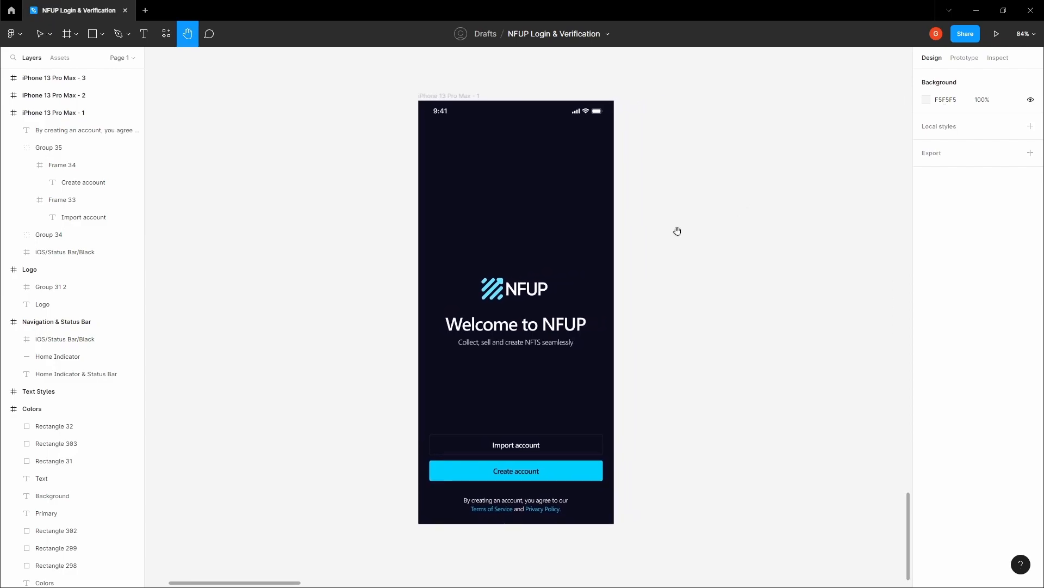
scroll(677, 232, down, 1)
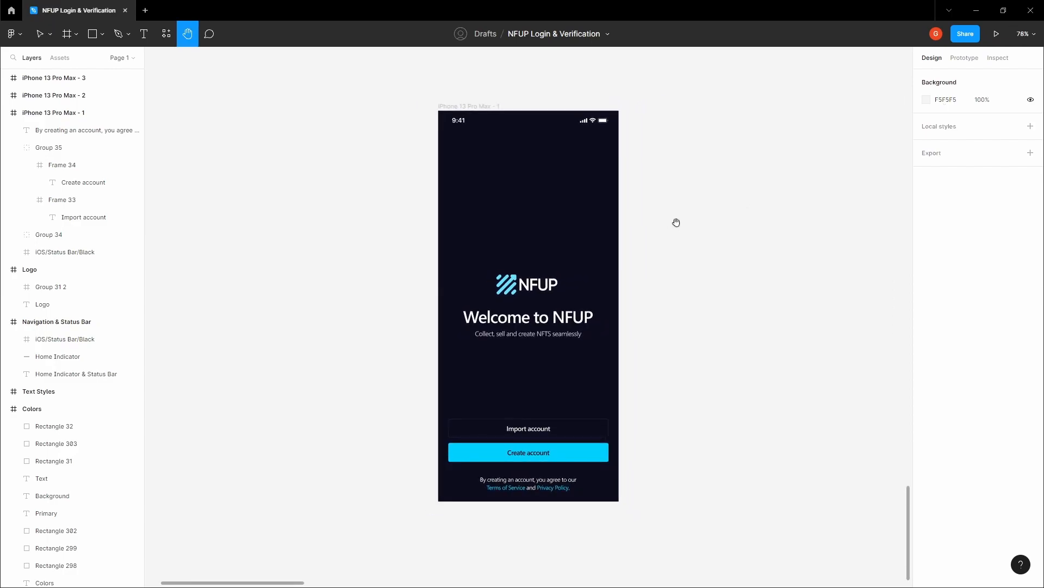
Step: Rename the welcome screen's frame as "Login Screen"
click(469, 106)
double_click(92, 115)
text(Lo)
key(Return)
Step: Duplicate the "Login Screen" frame and place the copy beside the original
click(315, 156)
key(space)
drag(330, 160, 264, 198)
scroll(312, 173, down, 3)
drag(342, 165, 393, 137)
click(597, 144)
key(space)
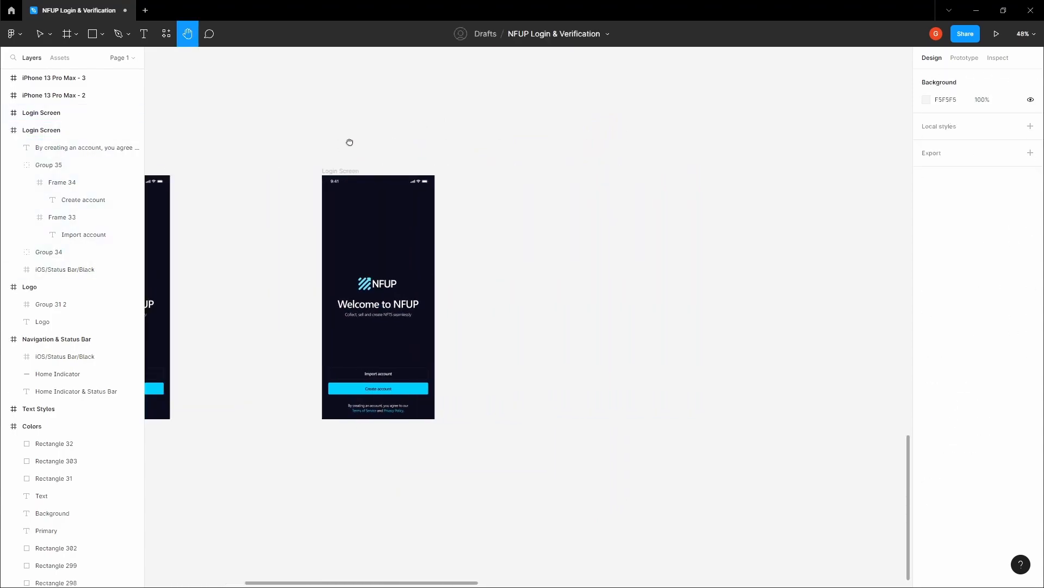
Step: Delete the empty frames "iPhone 13 Pro Max - 2" and "iPhone 13 Pro Max - 3"
scroll(394, 137, down, 3)
scroll(453, 166, right, 5)
click(606, 222)
key(Delete)
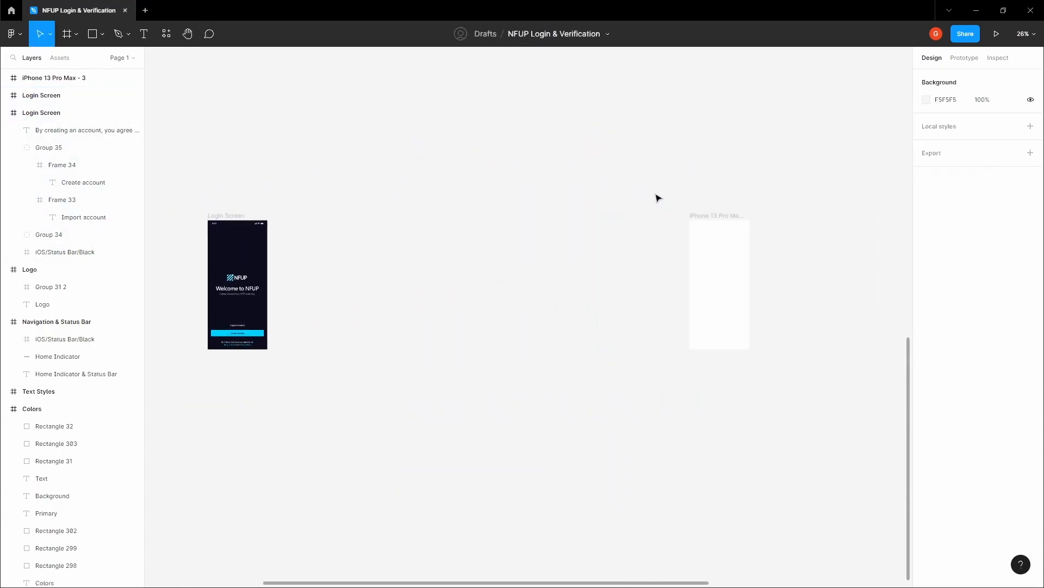
key(space)
drag(338, 230, 419, 232)
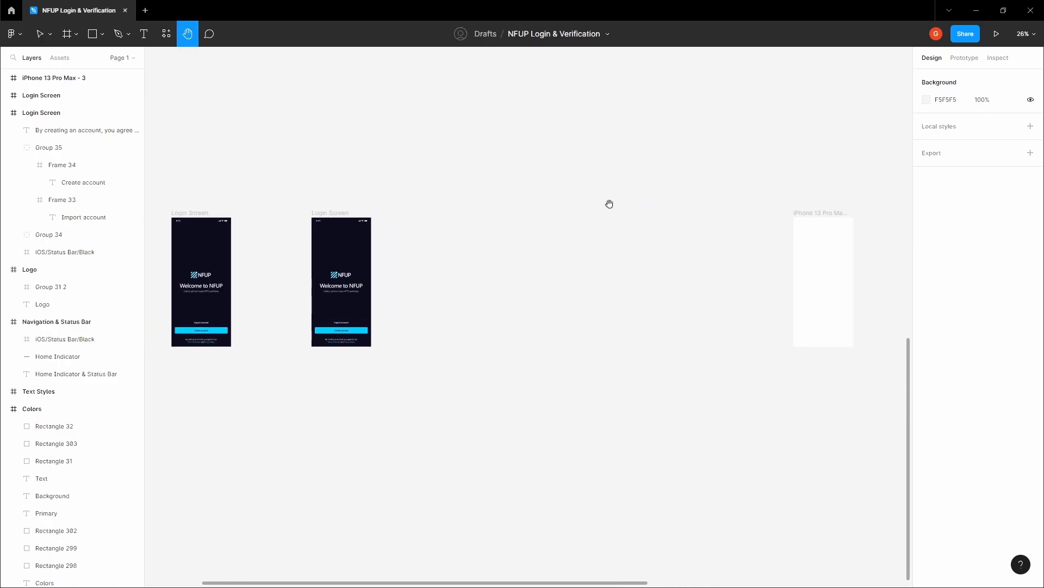
click(799, 212)
key(Delete)
Step: Delete the group holding the "Import account" and "Create account" buttons from the duplicated Login Screen
scroll(462, 245, up, 5)
key(space)
drag(459, 226, 489, 243)
scroll(478, 234, down, 1)
key(v)
click(482, 272)
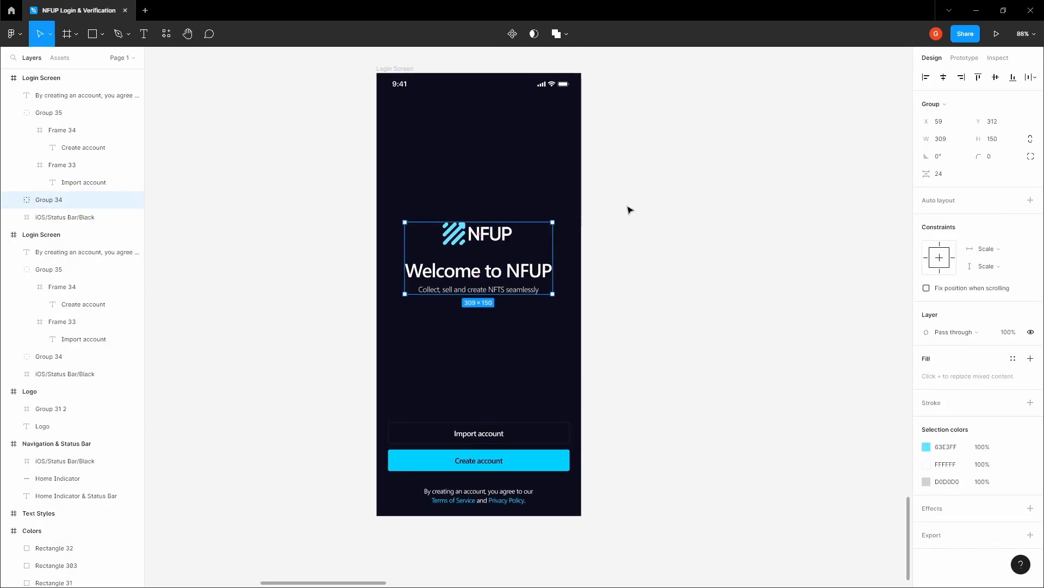
drag(627, 208, 629, 245)
click(629, 245)
click(533, 466)
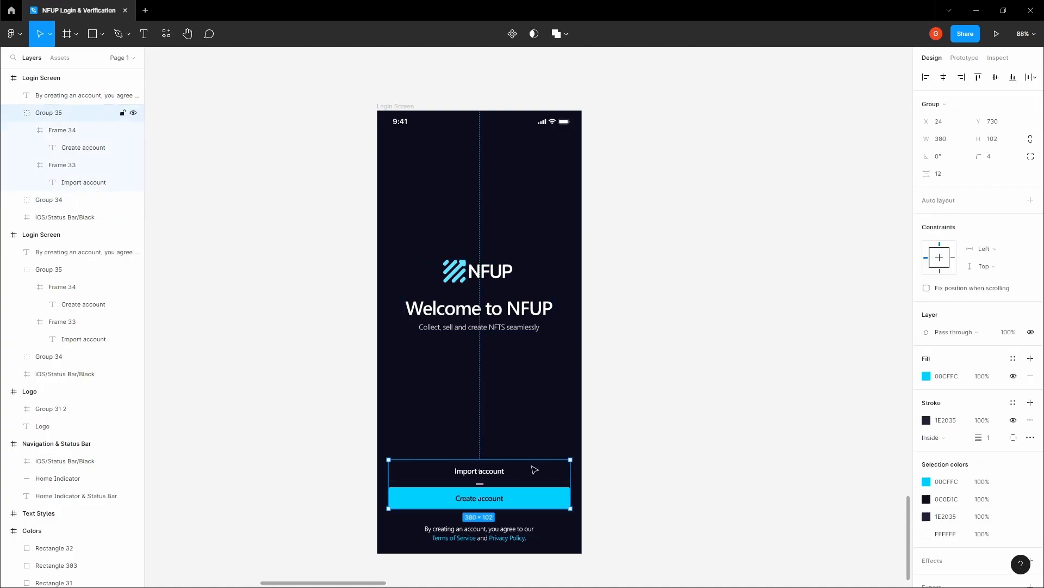
key(Delete)
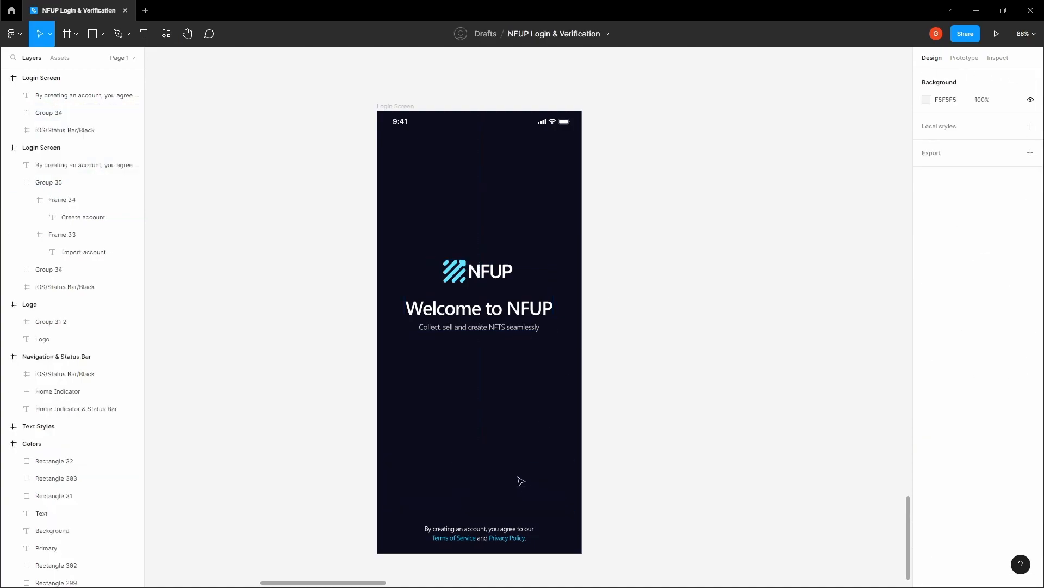
Step: Delete the NFUP logo above the welcome heading on the duplicated screen
drag(632, 328, 652, 358)
scroll(563, 334, up, 2)
scroll(563, 334, down, 2)
click(524, 282)
double_click(524, 282)
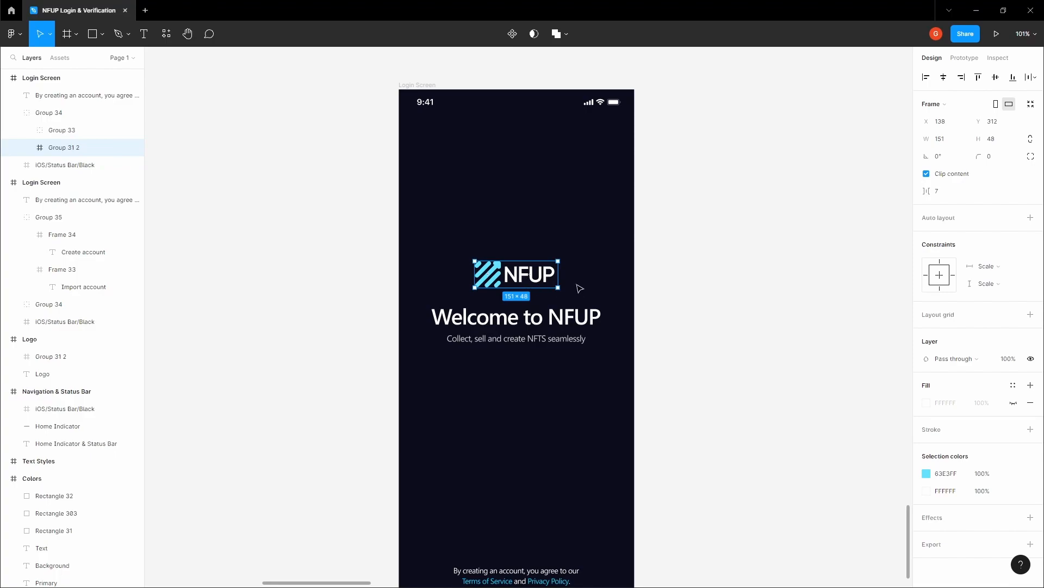
key(Delete)
Step: Ungroup the "Welcome to NFUP" heading and its subtitle into separate text layers
right_click(523, 318)
click(562, 403)
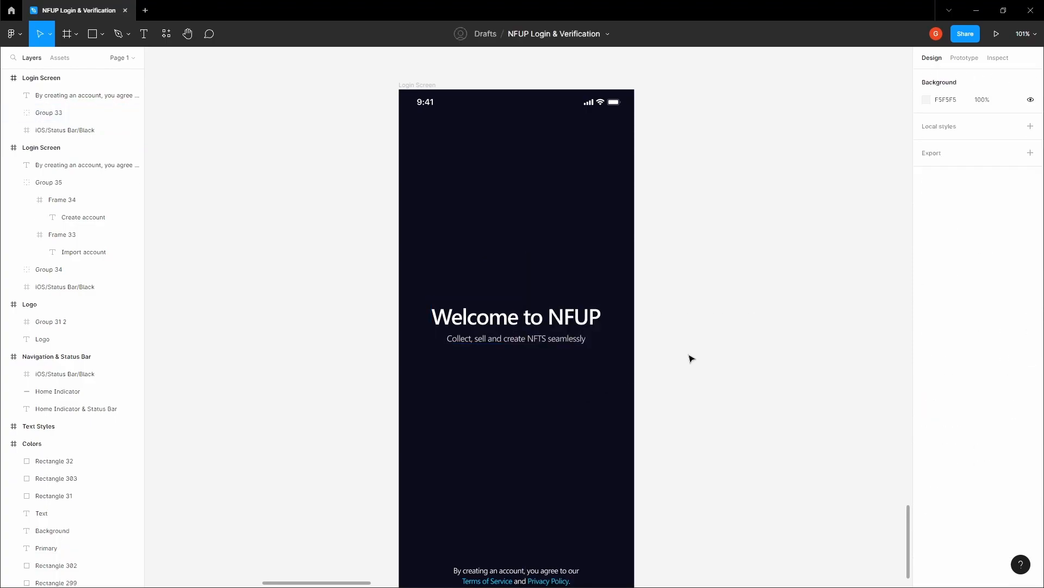
right_click(565, 316)
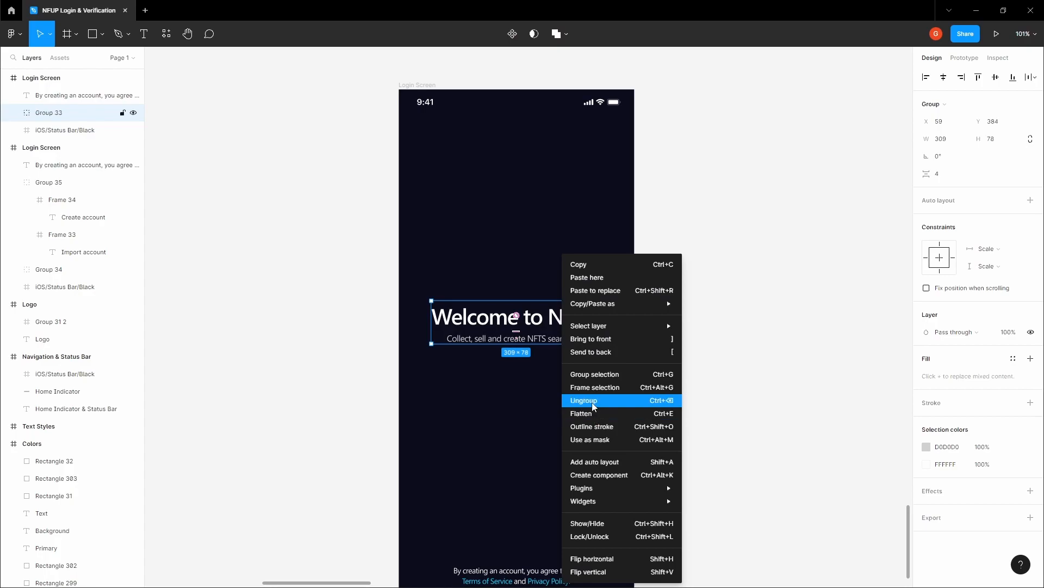
click(595, 406)
Step: Move the "Welcome to NFUP" heading up to Y 253, away from the subtitle
click(566, 318)
drag(565, 318, 527, 279)
click(562, 316)
key(space)
click(519, 271)
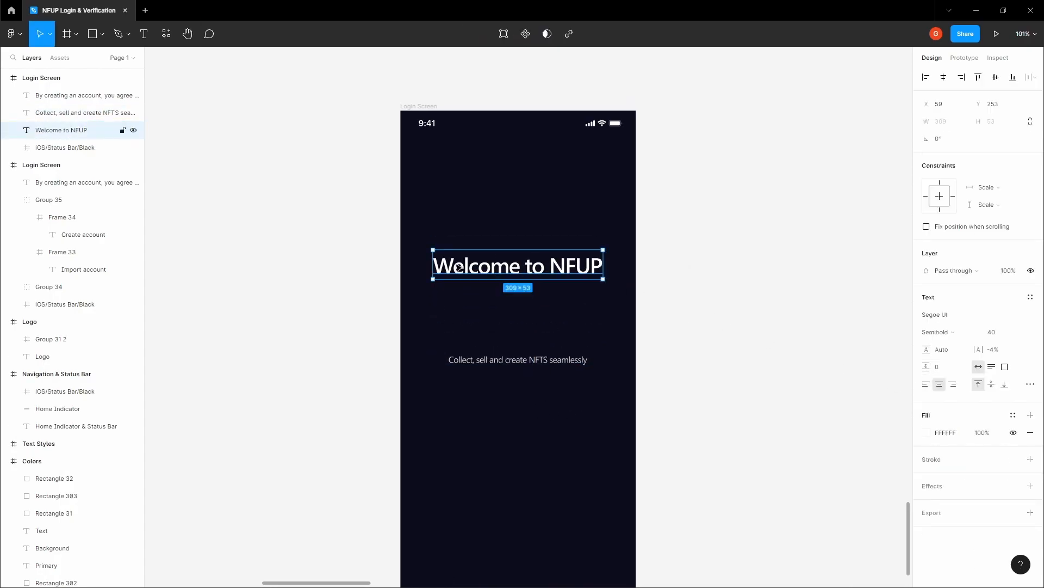
Step: Left-align the heading text and replace its wording with "Create an account"
click(926, 385)
double_click(524, 267)
text(Cr)
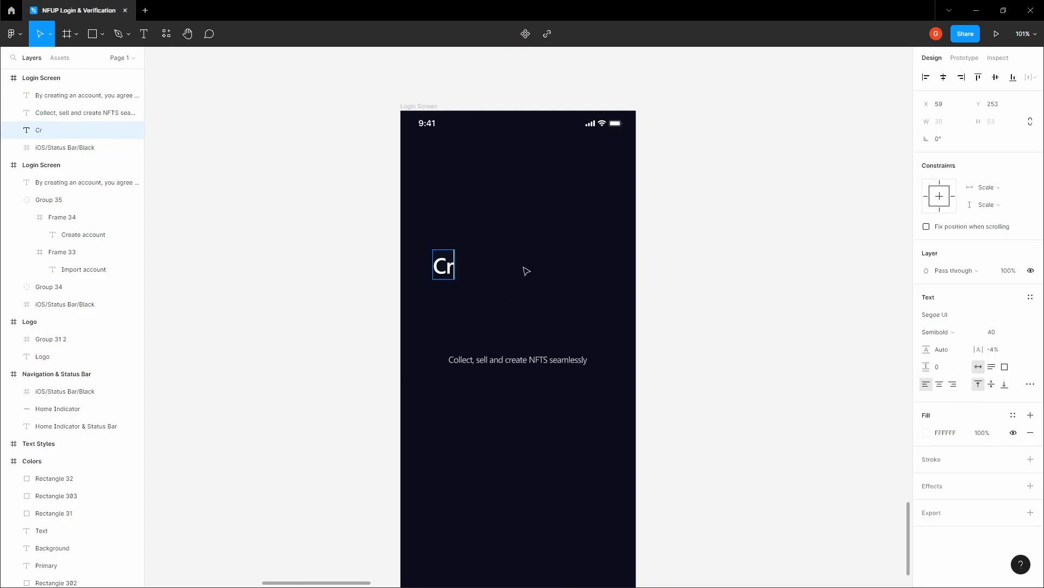
text(eate an account)
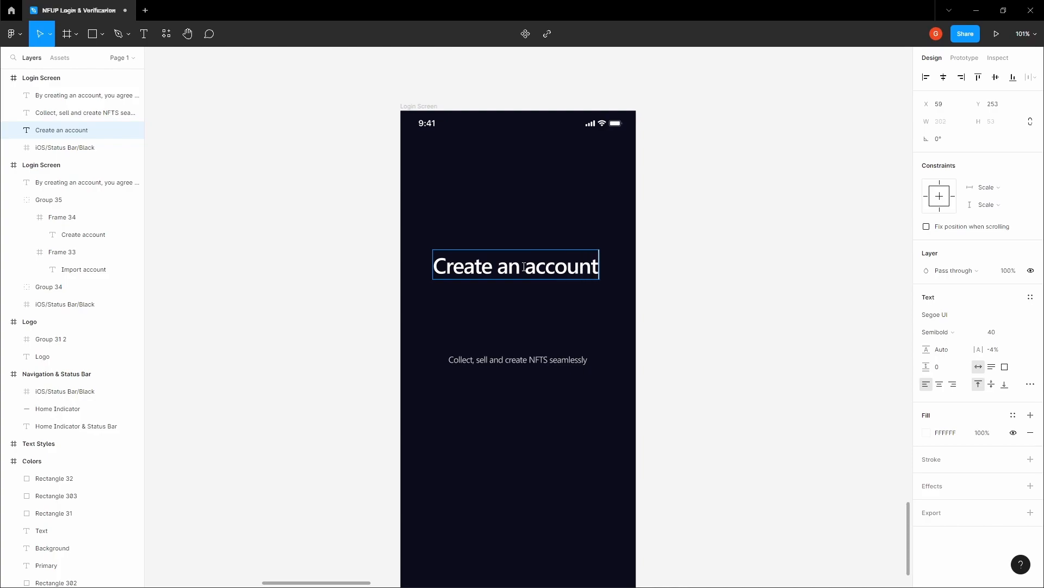
key(Escape)
Step: Show the duplicated screen's three-column layout grid
click(483, 107)
click(427, 107)
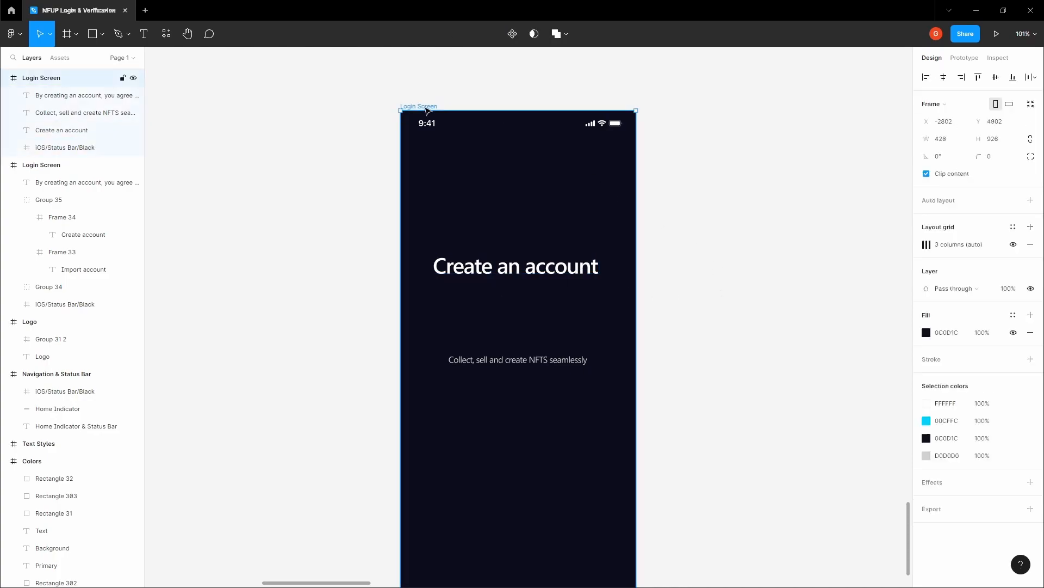
click(1013, 244)
click(720, 261)
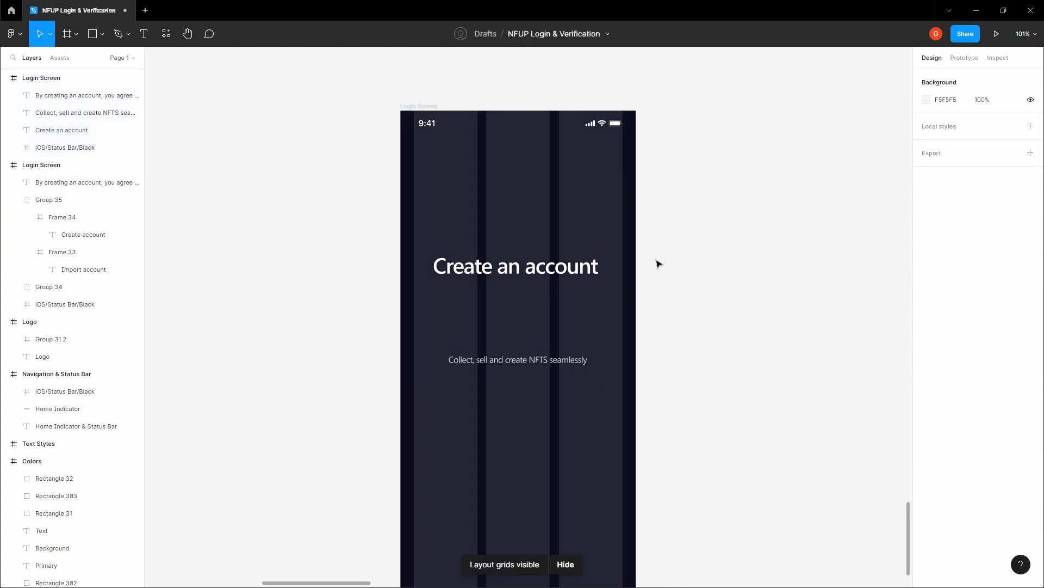
Step: Move the "Create an account" heading up and align it with the left edge of the first grid column
click(465, 266)
drag(465, 266, 459, 235)
scroll(409, 215, up, 4)
click(370, 245)
key(space)
scroll(369, 246, down, 4)
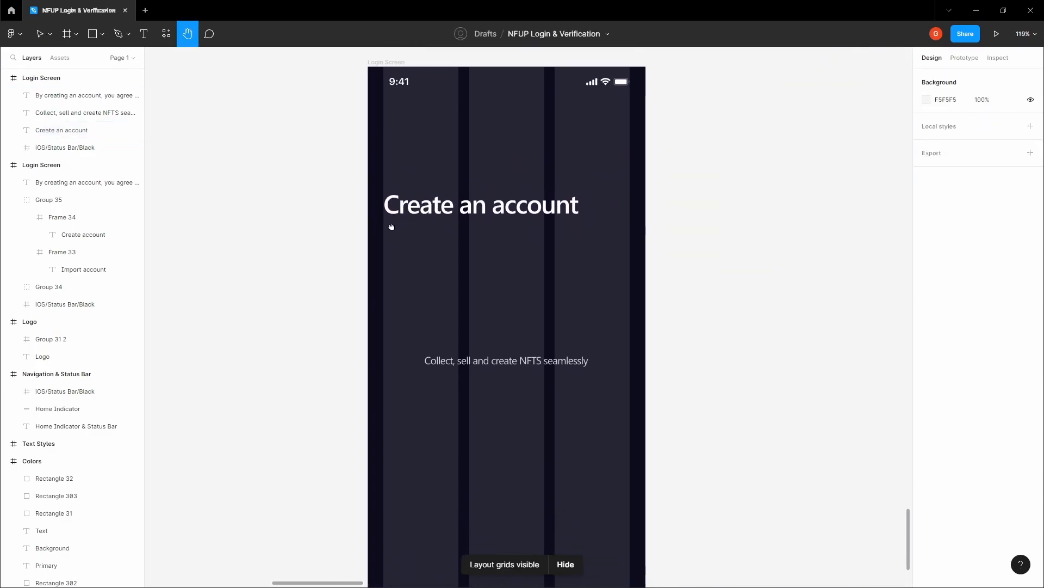
Step: Delete the subtitle "Collect, sell and create NFTS seamlessly" and shift the "Create an account" heading slightly down
drag(517, 352, 495, 290)
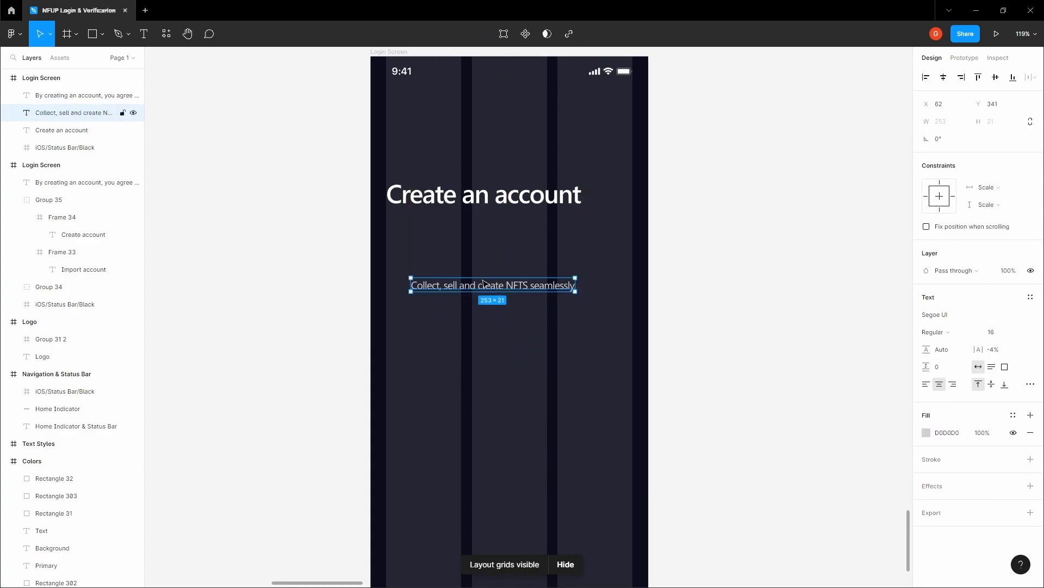
key(Delete)
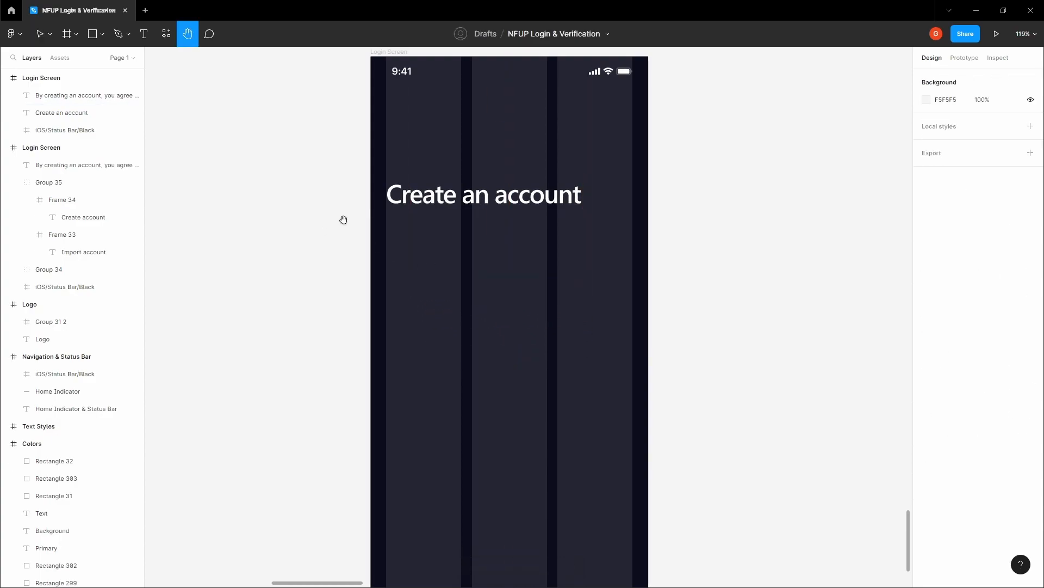
drag(343, 219, 408, 344)
click(492, 333)
click(483, 294)
key(h)
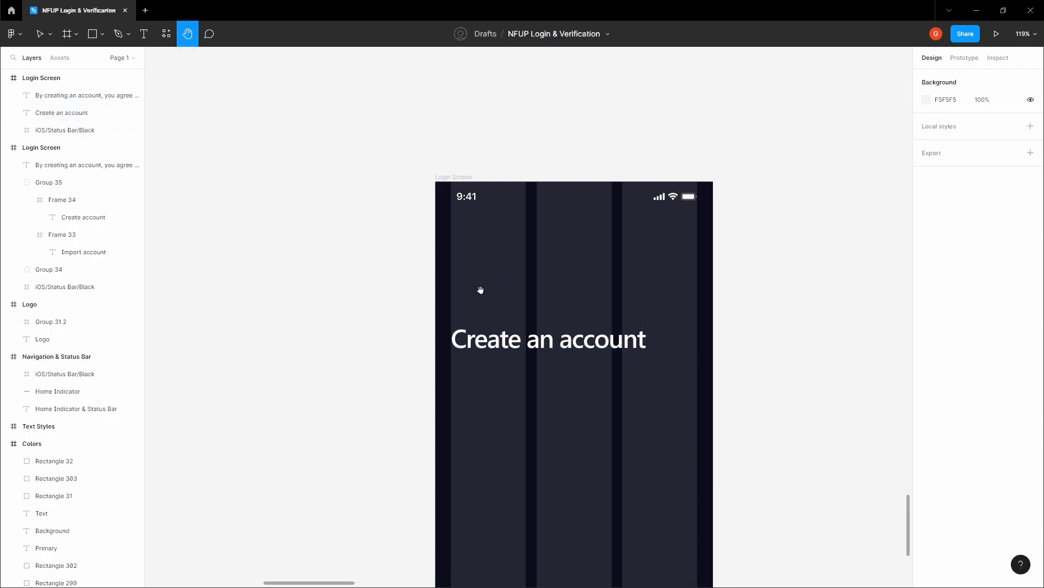
scroll(450, 287, down, 5)
mouse_move(423, 278)
mouse_down()
mouse_move(429, 268)
mouse_move(383, 270)
mouse_move(419, 286)
mouse_up()
scroll(430, 270, up, 1)
key(v)
right_click(377, 276)
click(333, 282)
key(space)
scroll(422, 287, up, 1)
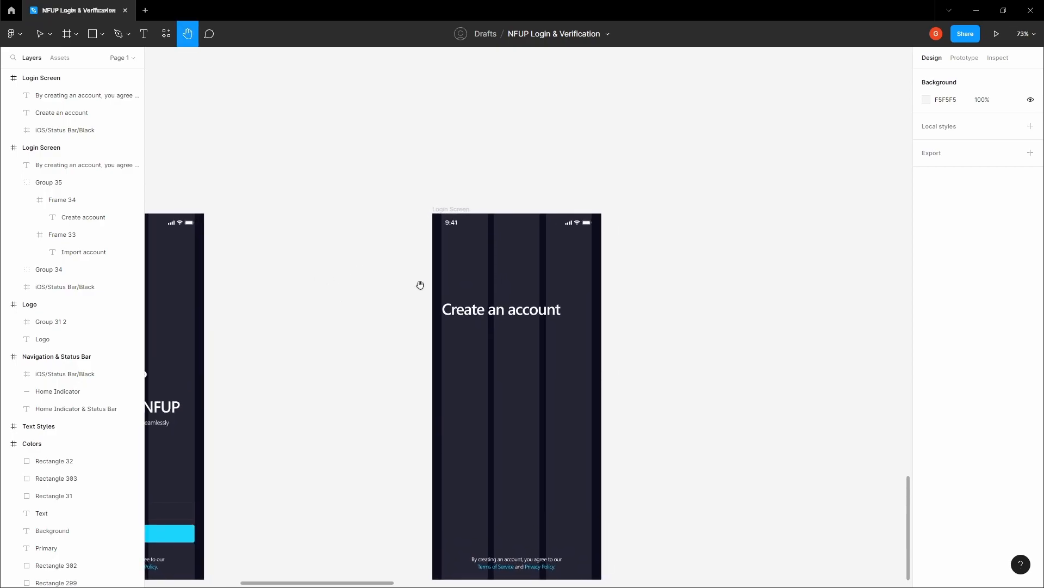
drag(591, 308, 527, 277)
scroll(457, 260, up, 1)
scroll(456, 259, up, 1)
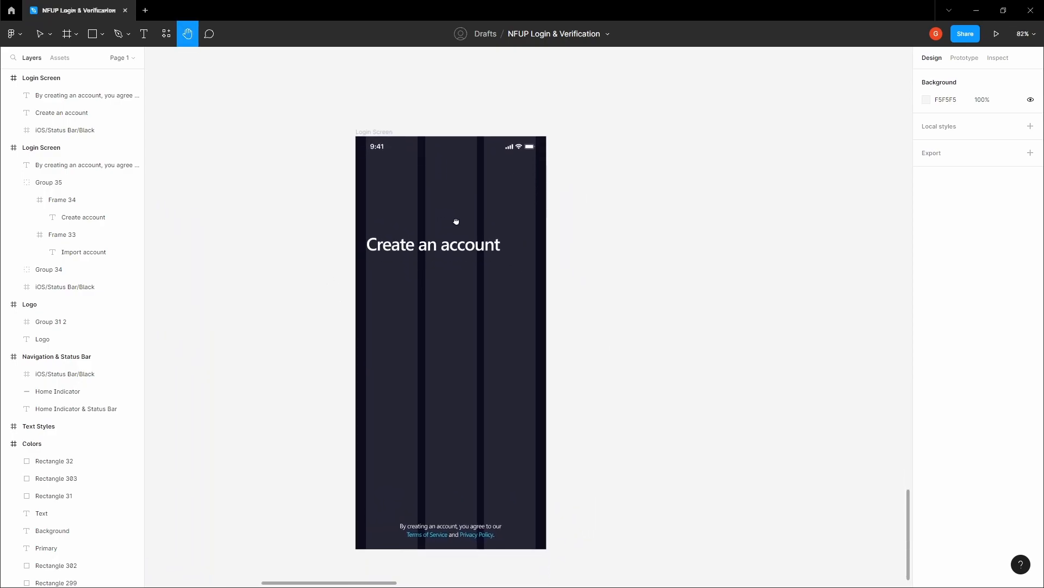
Step: Insert the arrow-left icon from the Feather Icons plugin and move it onto the empty canvas beside the frame
right_click(571, 250)
mouse_move(610, 342)
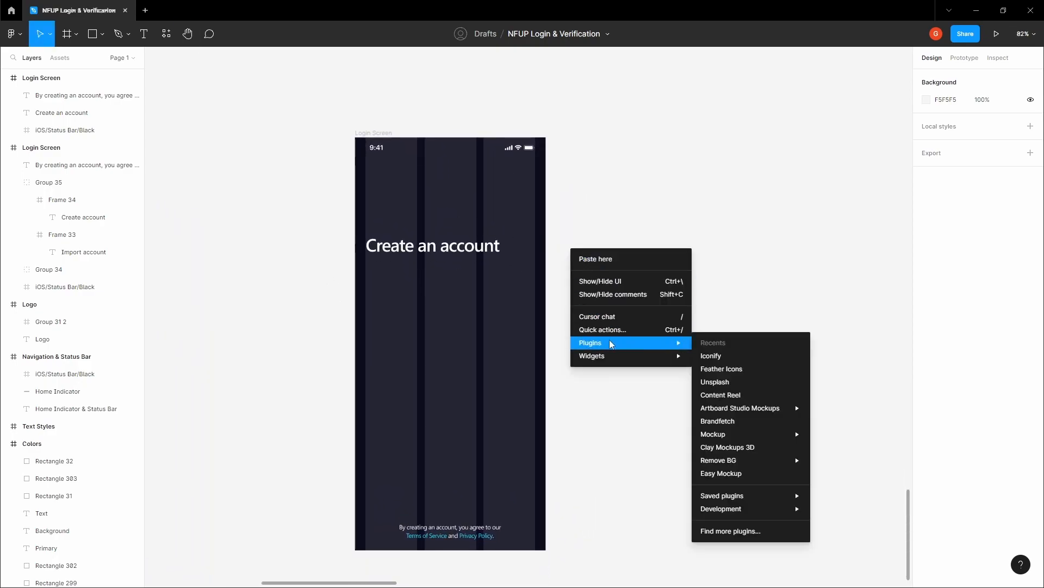
click(748, 371)
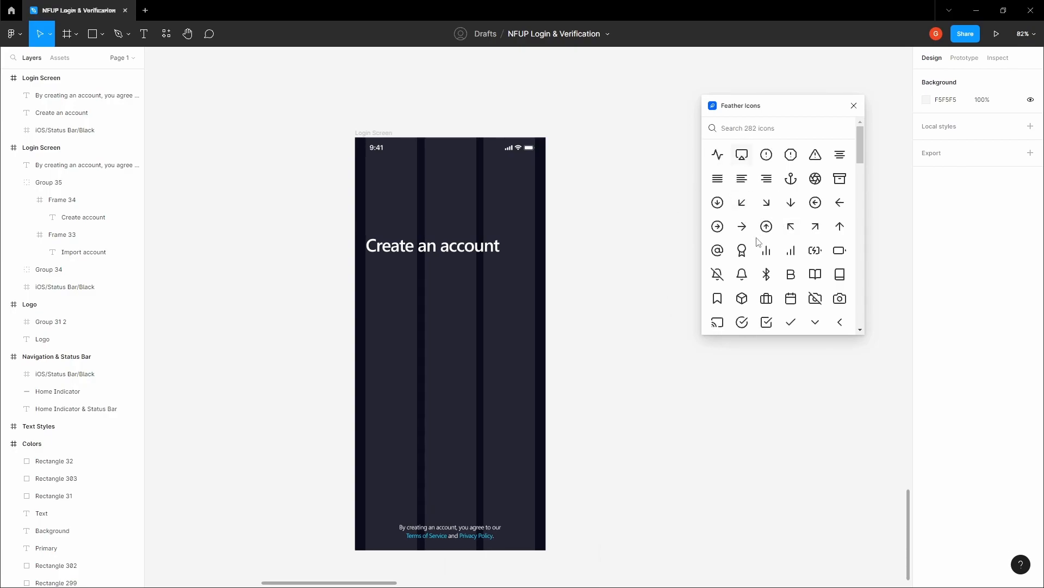
click(841, 207)
click(854, 106)
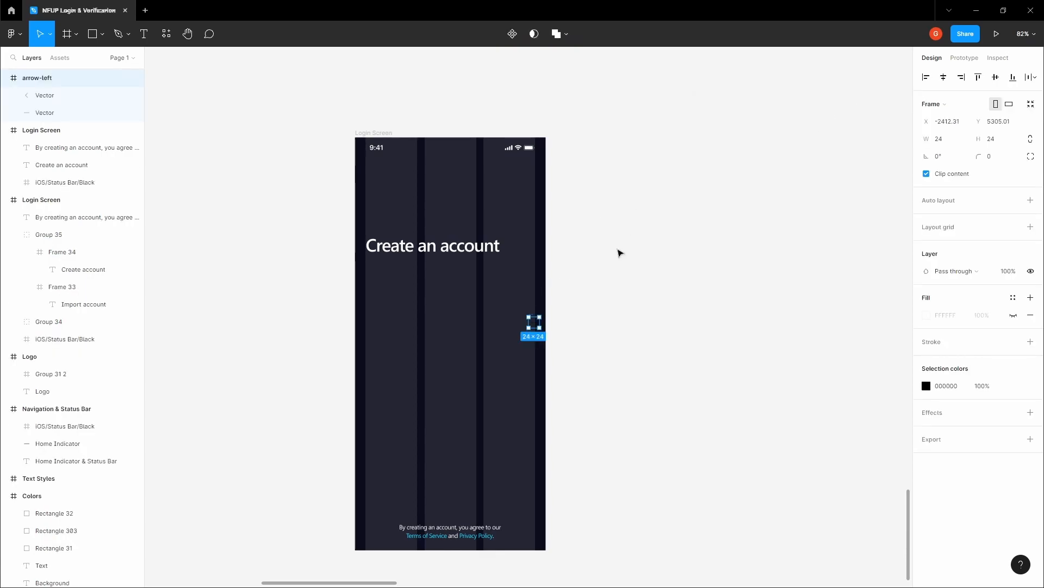
scroll(620, 253, up, 5)
drag(632, 318, 781, 251)
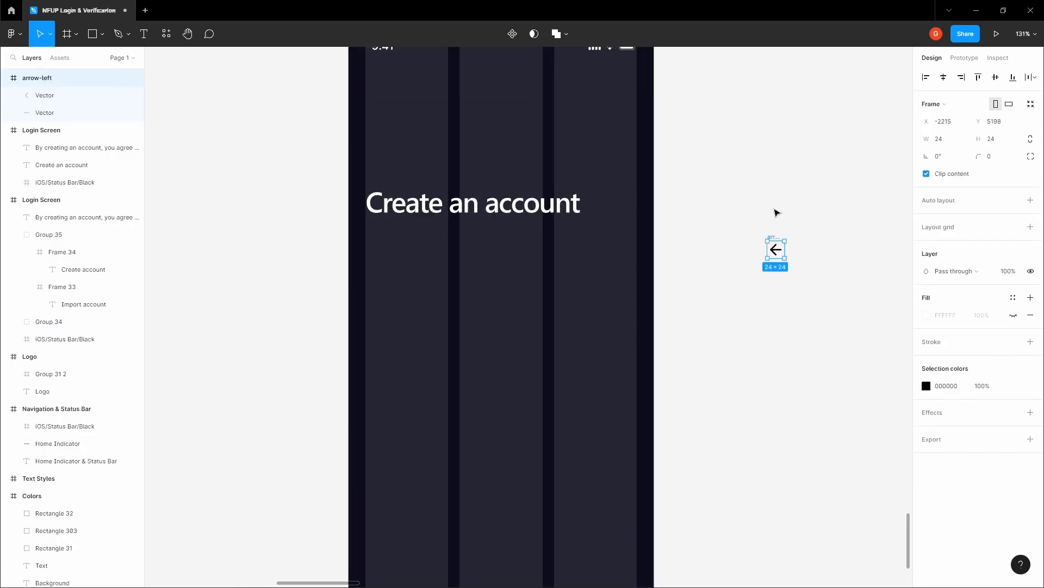
Step: Paste a copy of the arrow-left icon inside the frame above the heading, and delete the original outside it
key(ctrl+c)
click(781, 194)
scroll(771, 263, up, 4)
click(356, 168)
key(ctrl+v)
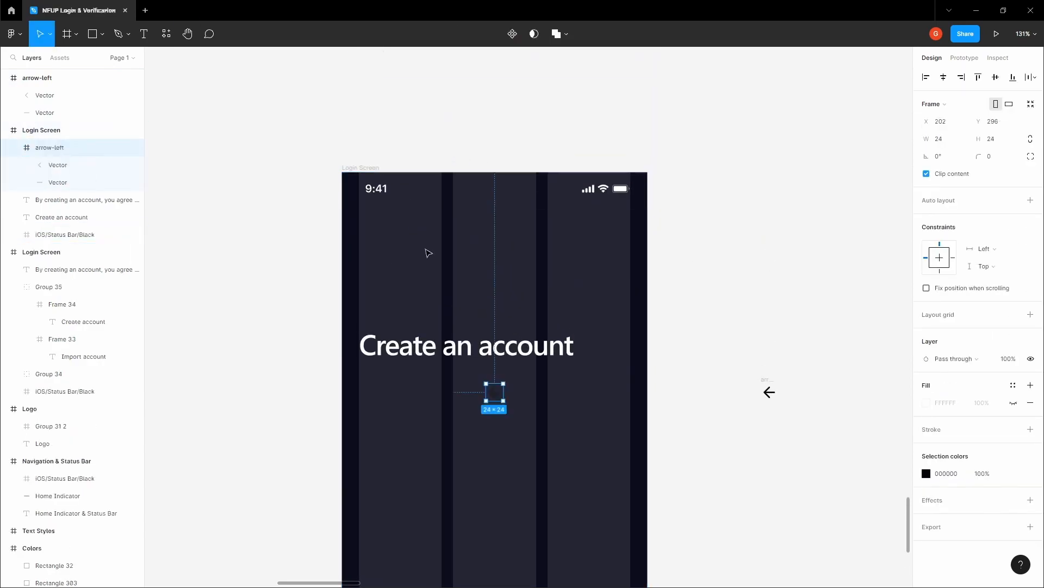
drag(495, 391, 391, 288)
click(767, 363)
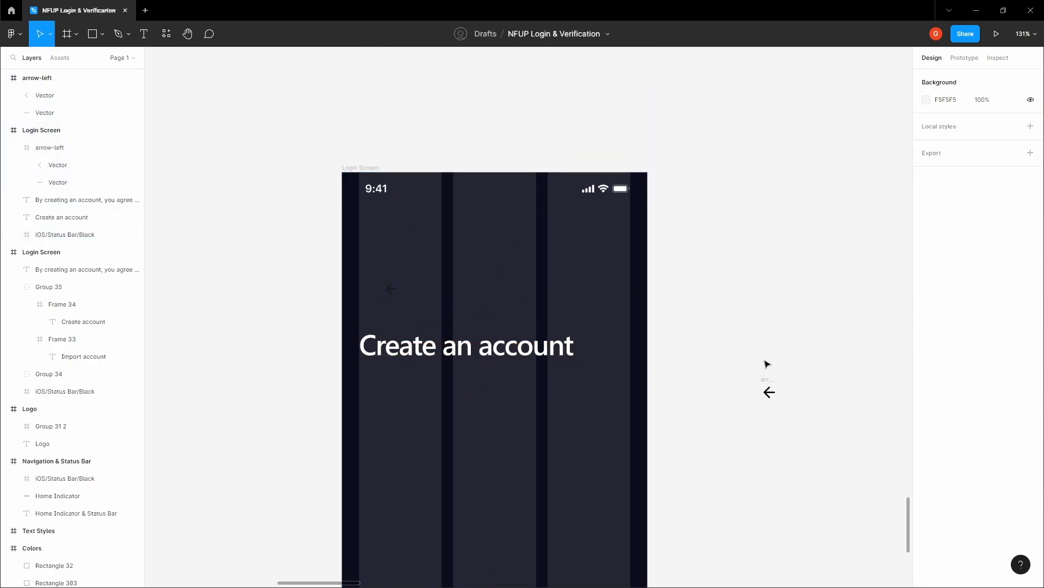
click(769, 390)
key(Delete)
Step: Change the arrow-left icon's color to white, FFFFFF
click(395, 289)
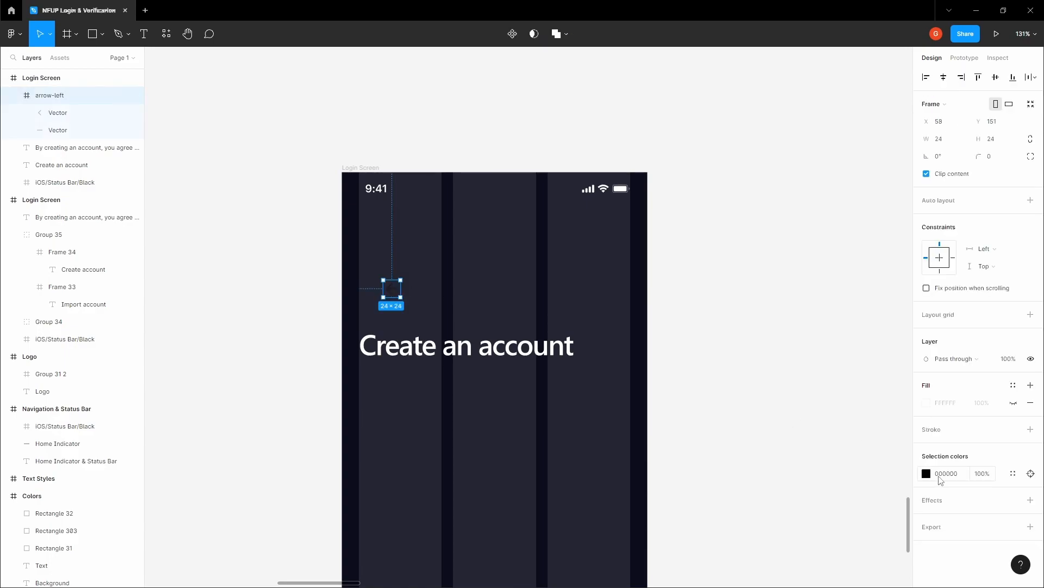
click(926, 473)
click(813, 360)
click(723, 299)
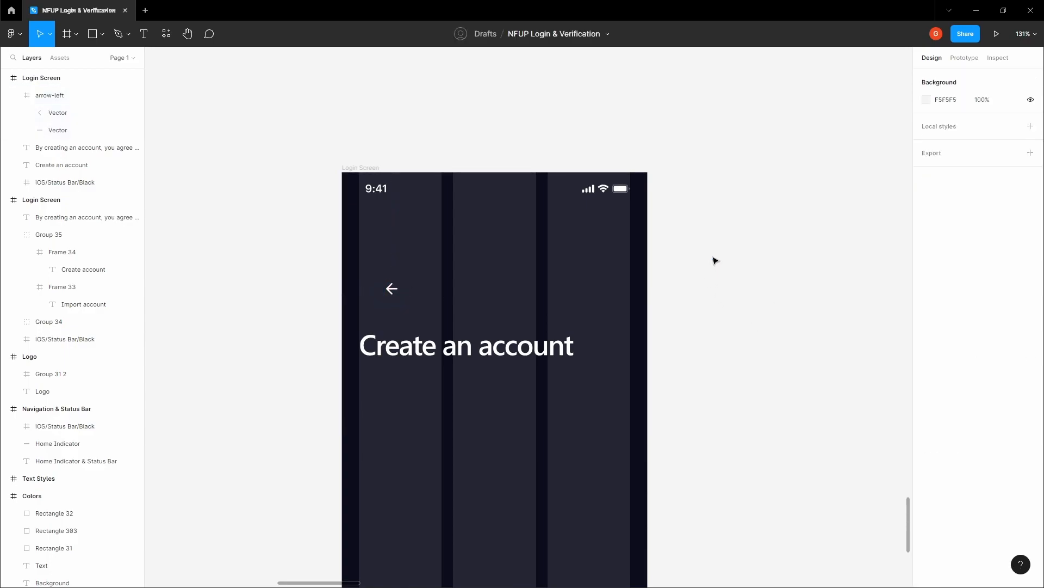
Step: Move the arrow-left icon to the first grid column's left edge, at about Y 137
scroll(523, 294, up, 5)
click(405, 269)
drag(406, 269, 393, 271)
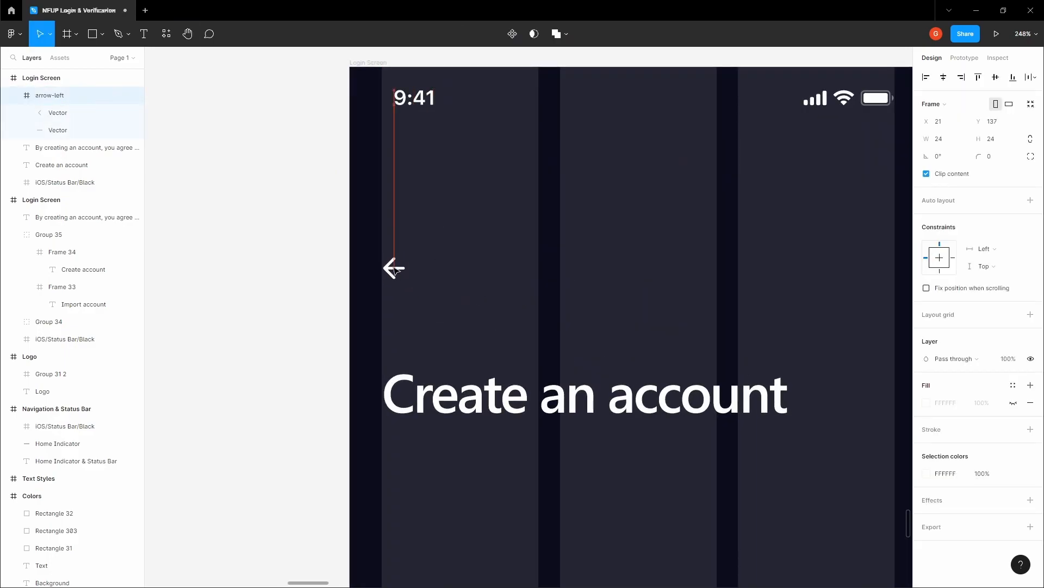
click(464, 266)
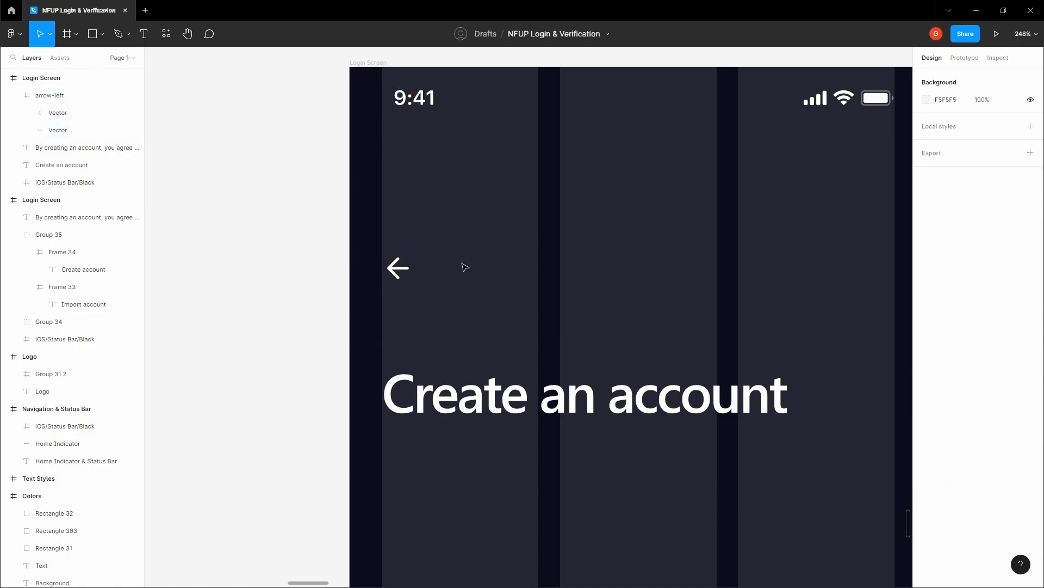
Step: Add a "Back" text label beside the arrow-left icon and set its font size to 16
key(t)
click(454, 263)
text(Back)
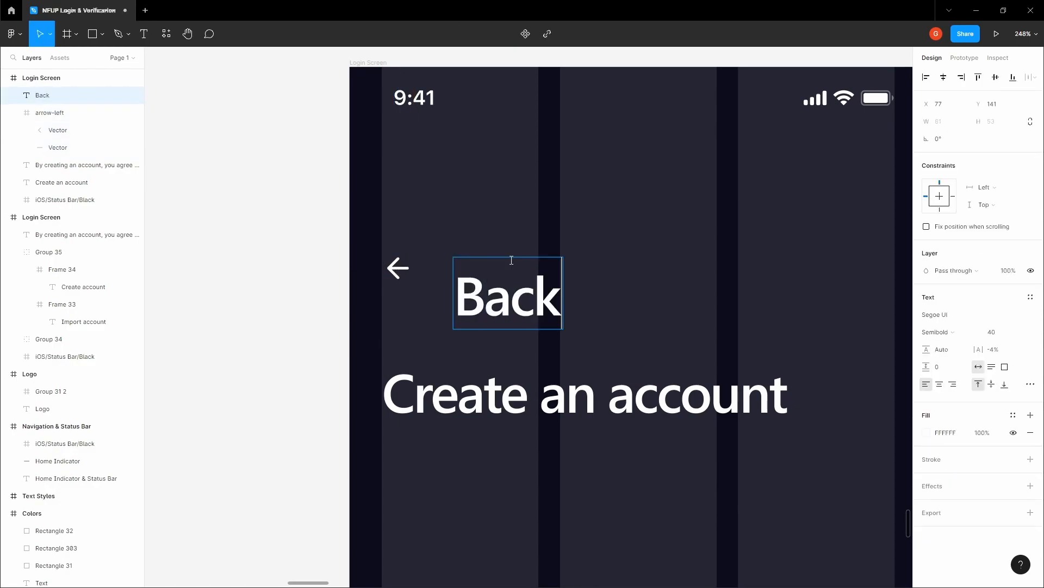
key(Escape)
click(991, 332)
text(16)
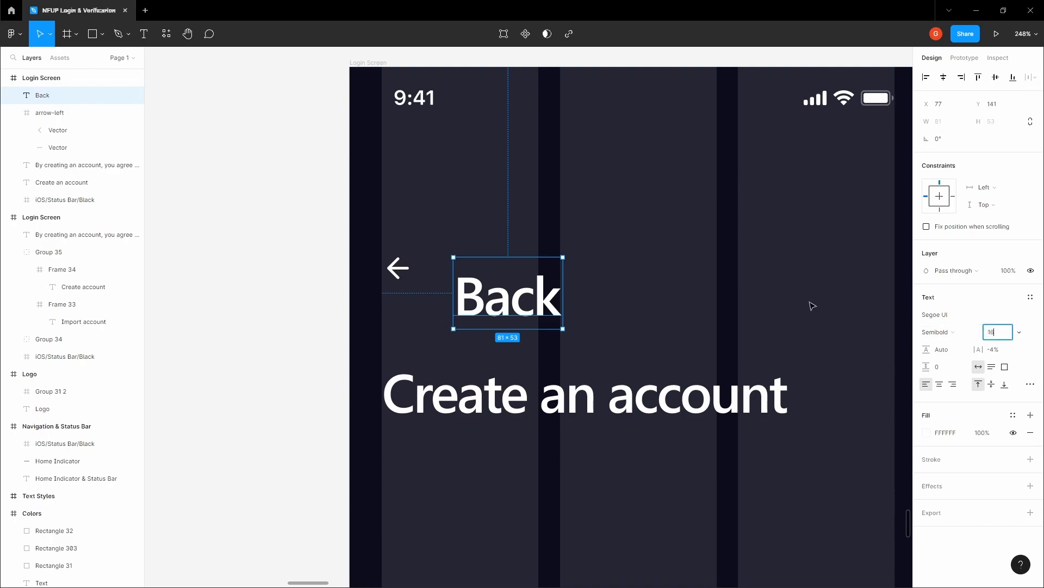
key(Tab)
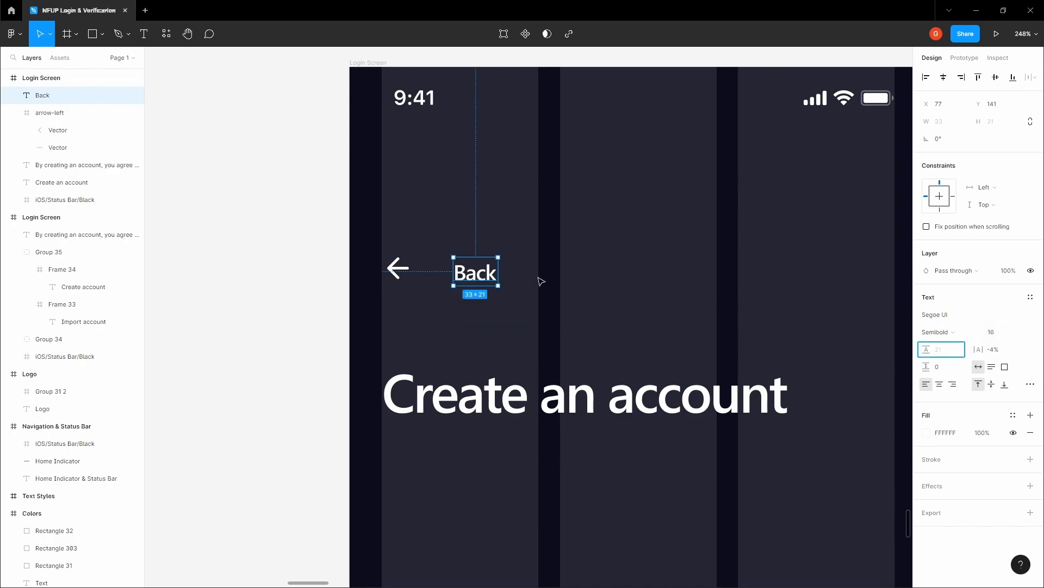
Step: Try a font size of 20 on the Back label
click(341, 272)
scroll(340, 273, down, 3)
click(416, 270)
scroll(422, 270, up, 5)
click(996, 334)
key(Tab)
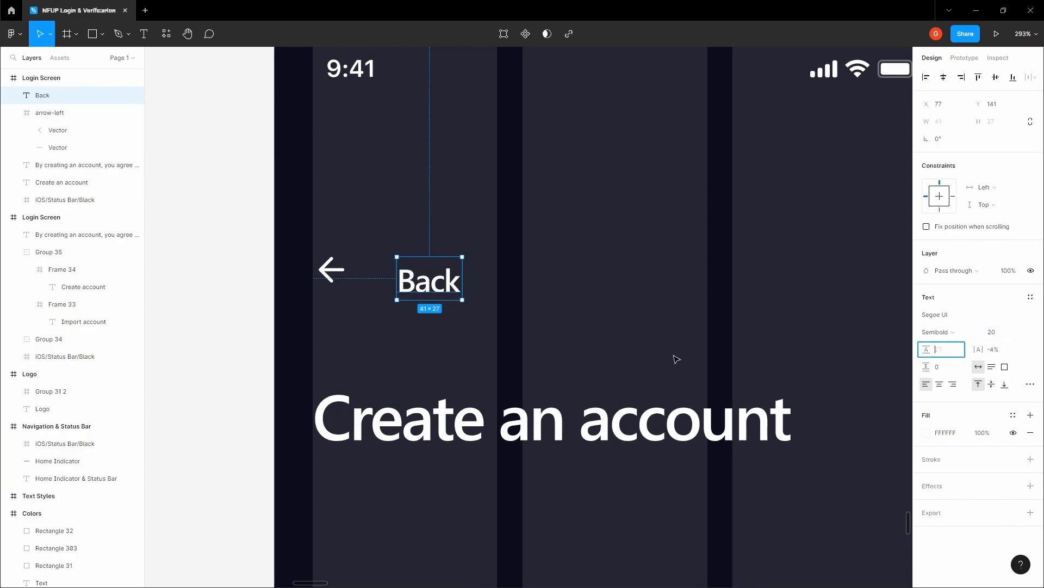
Step: Set the Back label's font size to 16 and move it level with the arrow's top edge, at X 75, Y 137
scroll(666, 354, down, 4)
click(426, 312)
key(space)
drag(540, 315, 467, 300)
scroll(466, 300, up, 3)
click(388, 295)
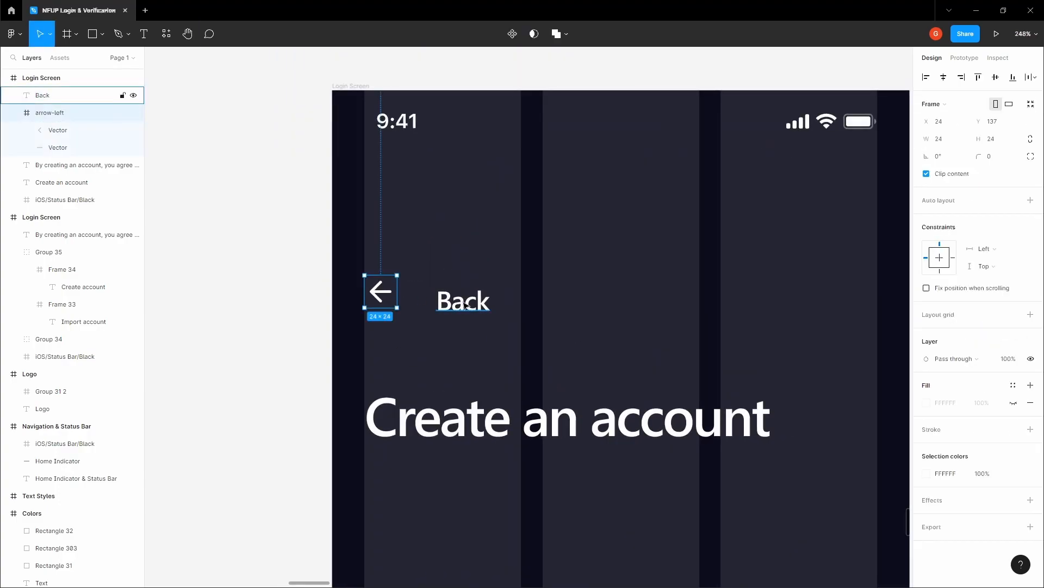
click(471, 306)
click(993, 336)
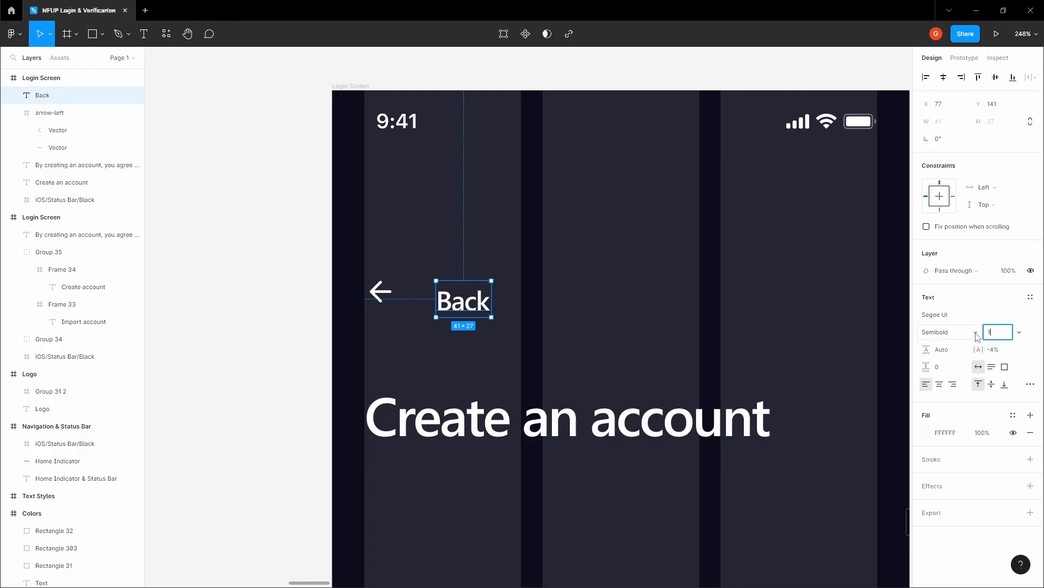
key(Return)
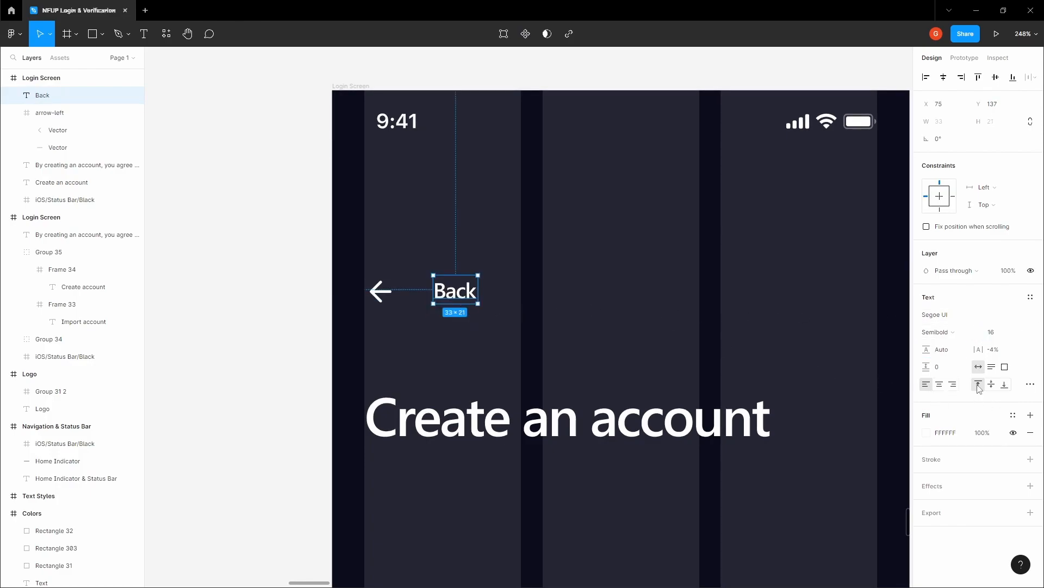
Step: Centre the Back label vertically on the arrow icon, and move it closer to the icon at X 52
click(391, 305)
shift+click(455, 292)
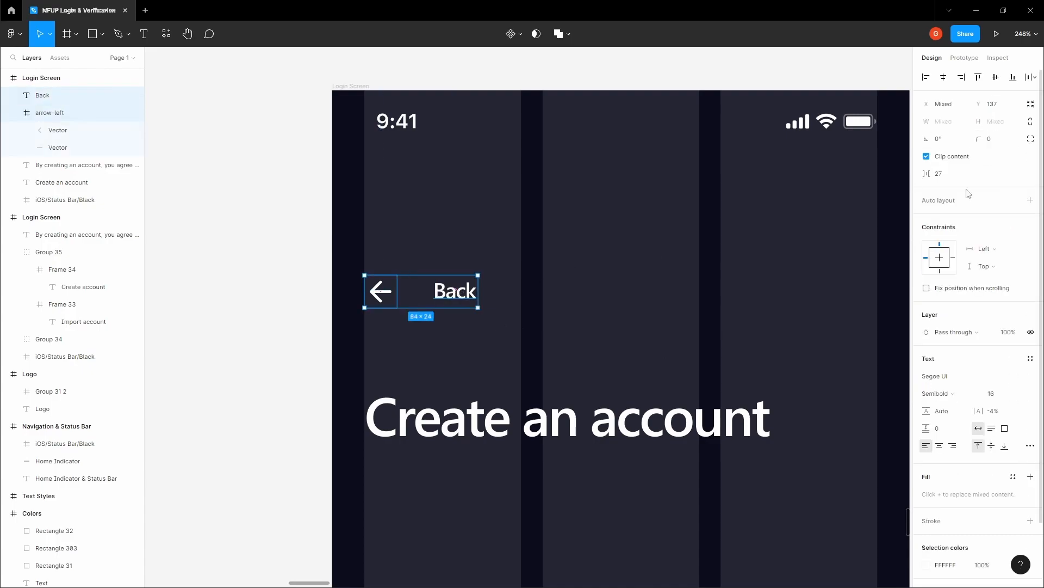
click(441, 303)
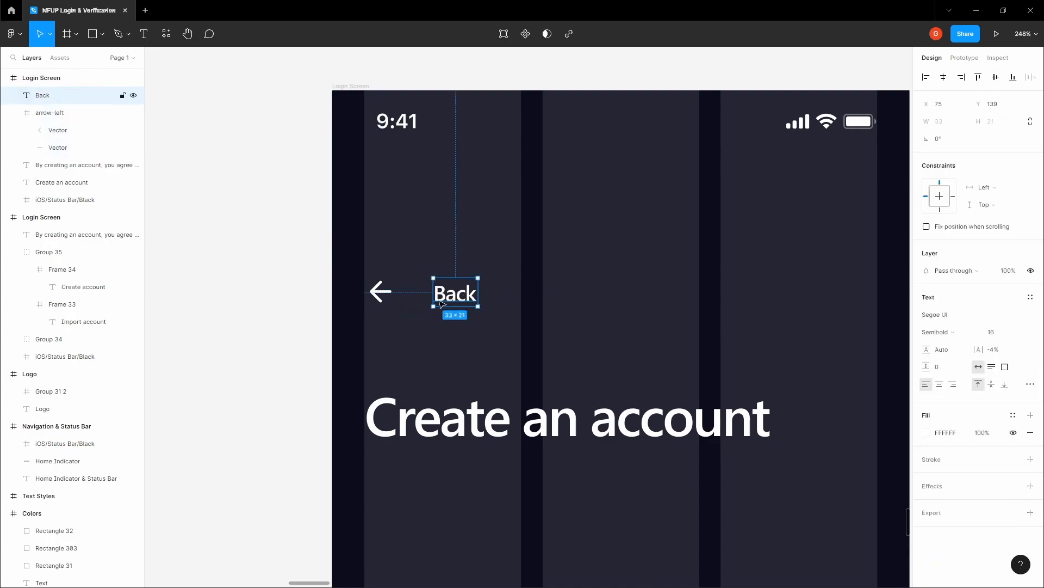
key(alt+shift+Left)
key(alt+shift+Left)
key(alt+Left)
key(alt+Left)
key(alt+Left)
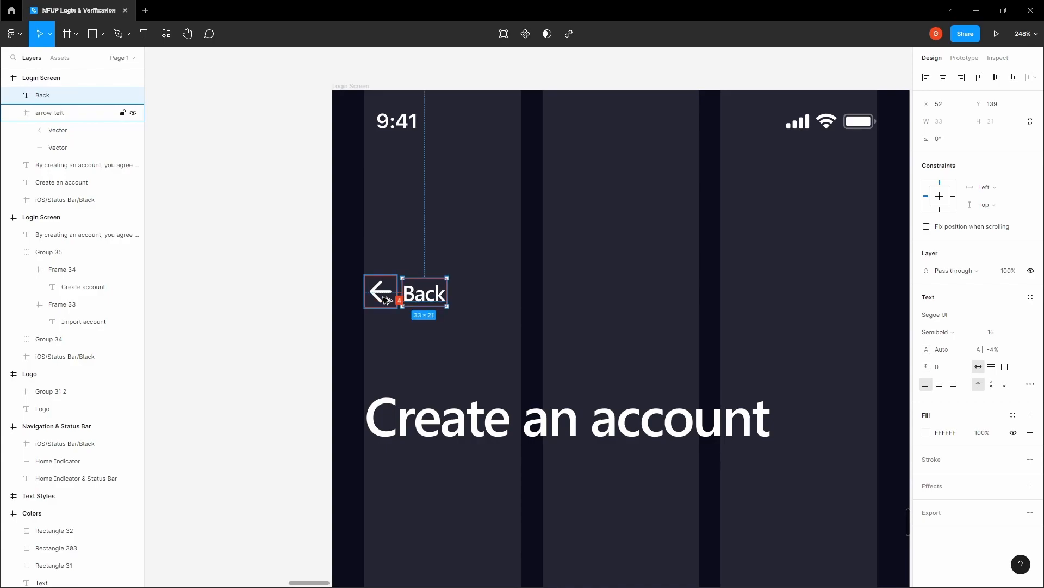
Step: Group the arrow icon with the Back label and move the group up to Y 86
click(386, 300)
shift+click(426, 296)
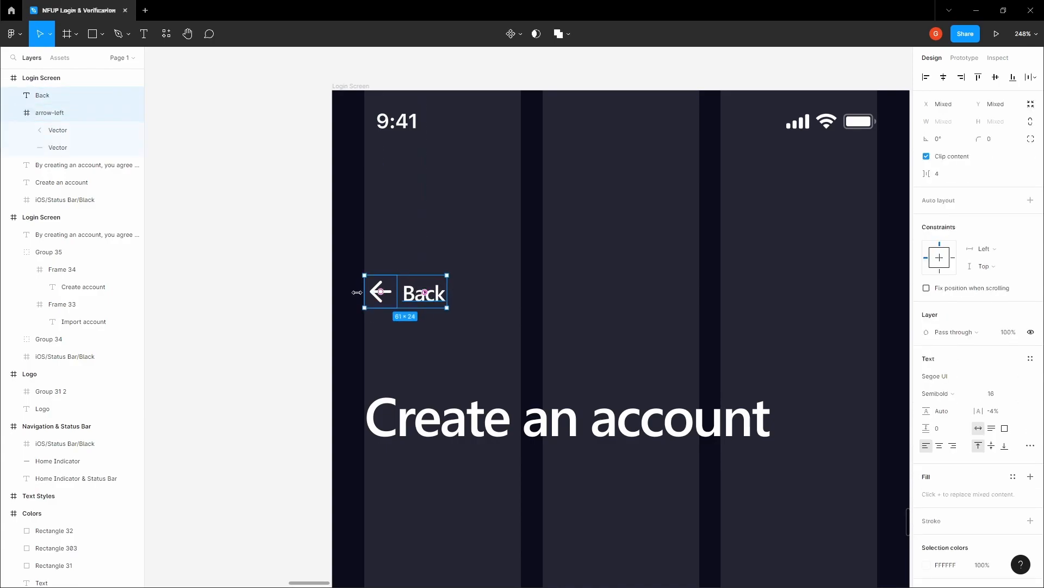
key(ctrl+g)
key(space)
scroll(276, 307, down, 2)
scroll(275, 306, down, 2)
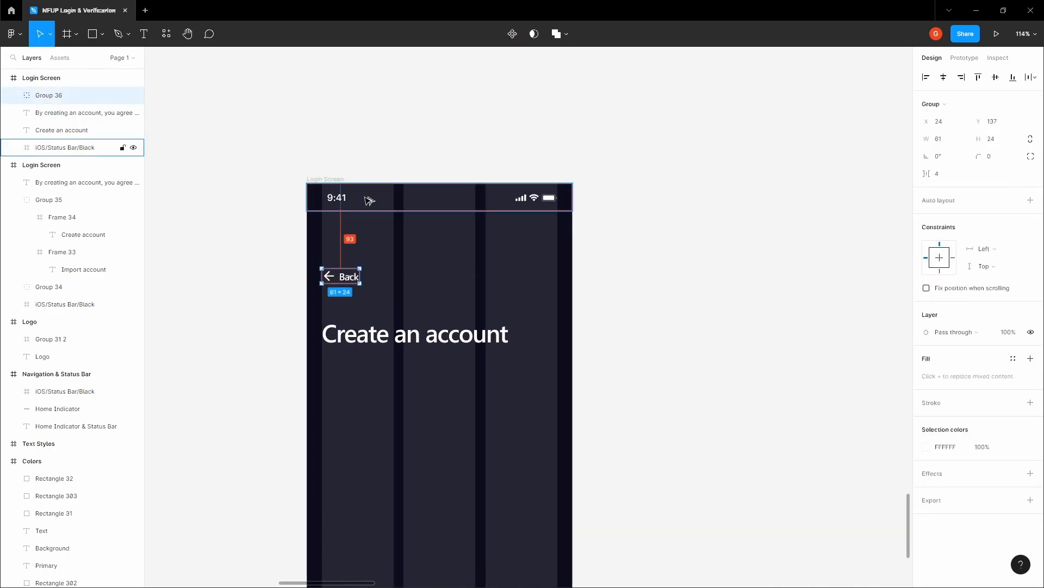
key(shift+Up)
key(shift+Up)
key(shift+Up)
key(shift+Up)
key(shift+Up)
key(Up)
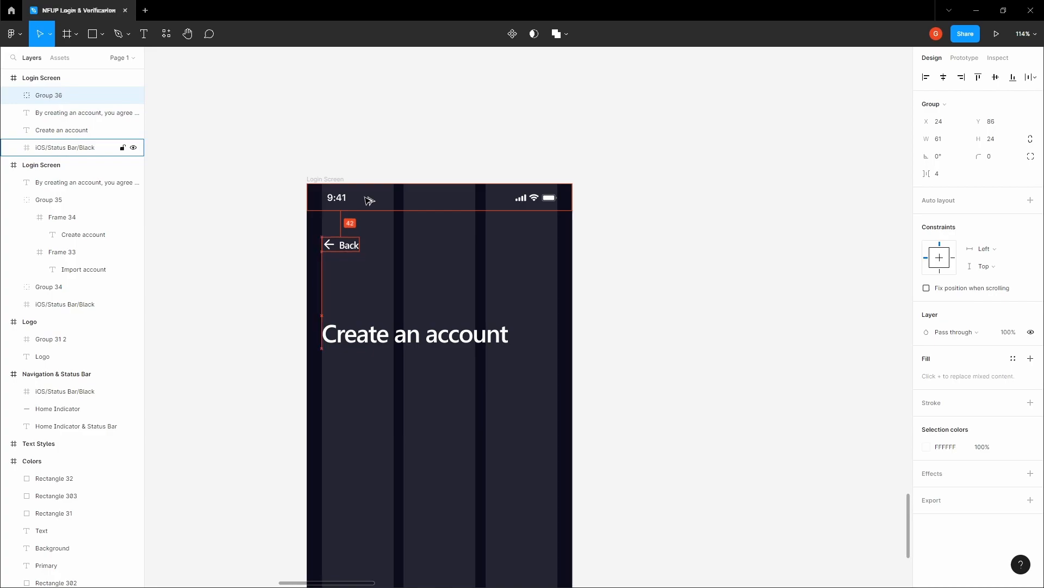
Step: Move the "Create an account" heading up toward the Back group, to about Y 144
key(Escape)
key(space)
scroll(326, 272, up, 3)
click(377, 365)
key(shift+Up)
key(shift+Up)
key(shift+Up)
key(shift+Up)
key(shift+Up)
key(shift+Up)
key(shift+Up)
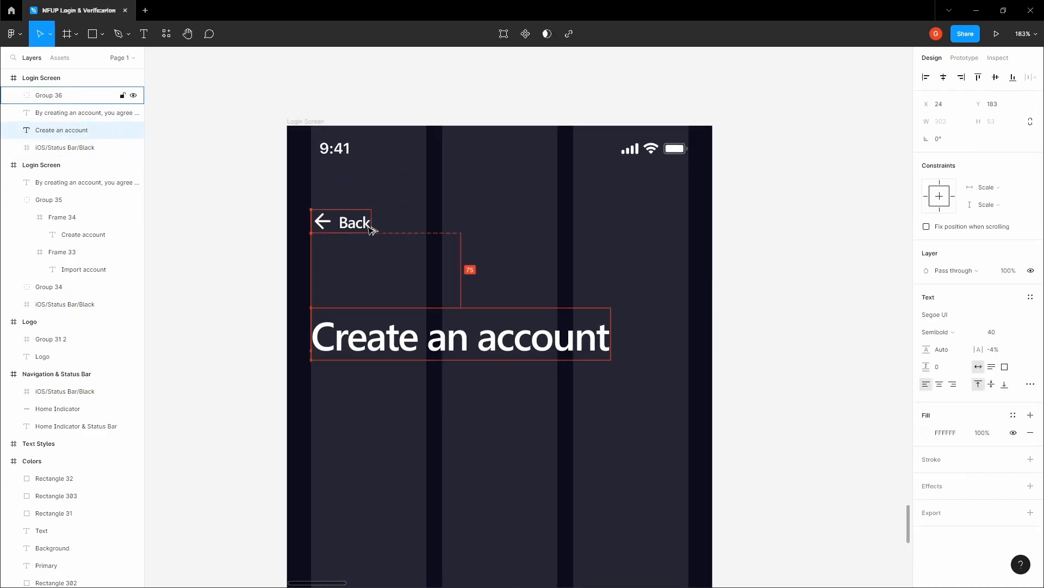
key(Down)
key(Up)
key(Up)
key(Up)
key(Up)
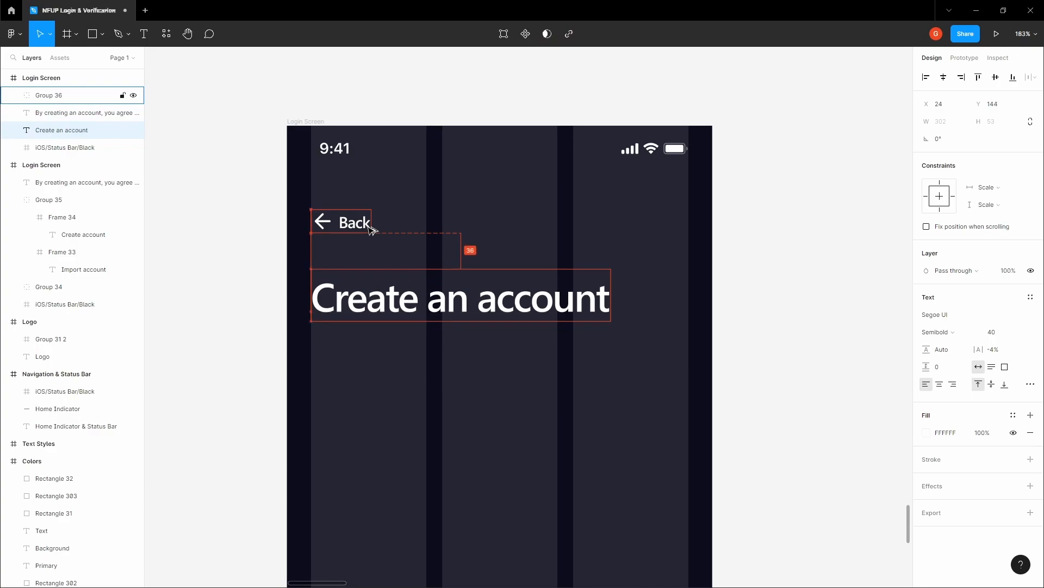
Step: Add a "Username" text below the "Create an account" heading
scroll(370, 226, down, 3)
click(317, 237)
key(space)
mouse_move(340, 260)
mouse_down()
mouse_move(319, 277)
mouse_move(325, 266)
mouse_up()
scroll(320, 277, down, 2)
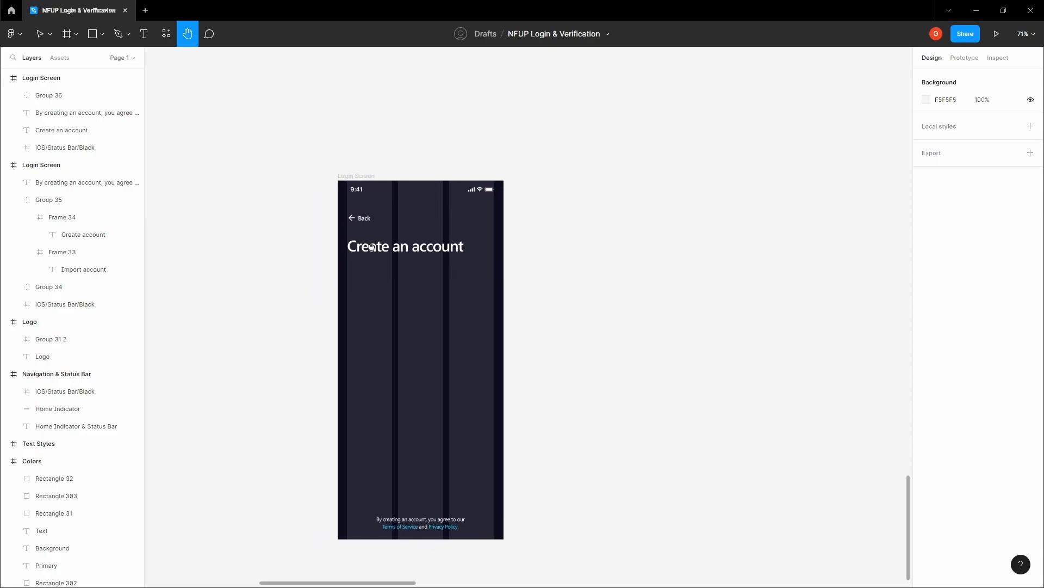
scroll(408, 285, up, 3)
drag(408, 284, 415, 275)
click(419, 280)
scroll(416, 278, up, 2)
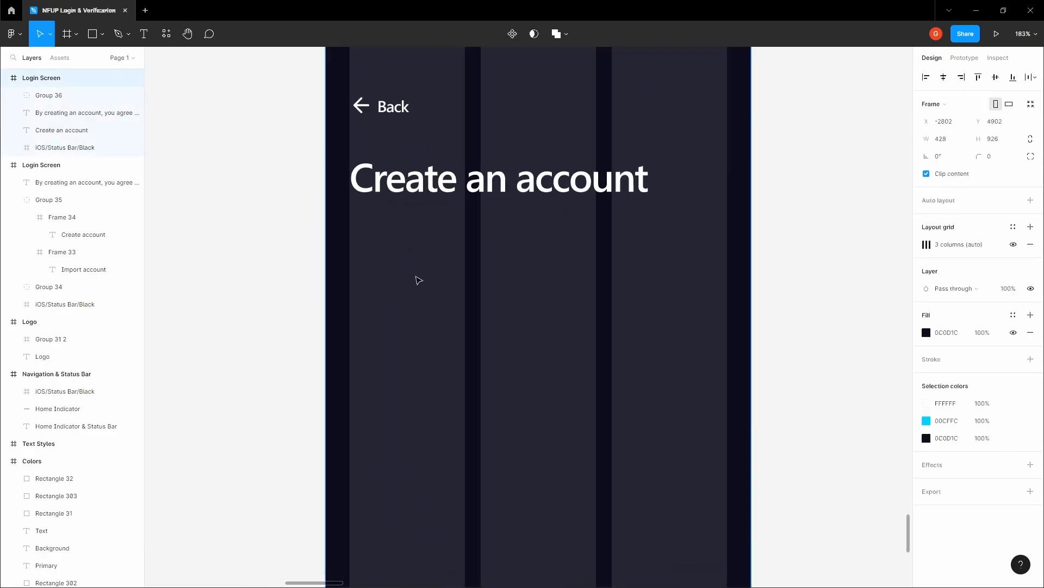
key(t)
click(367, 287)
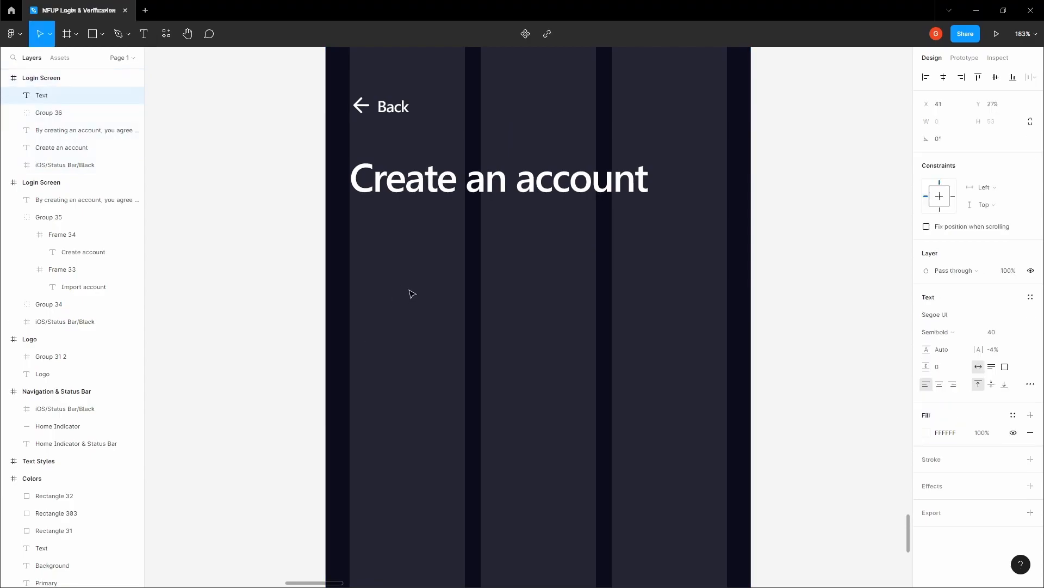
text(Username)
key(Escape)
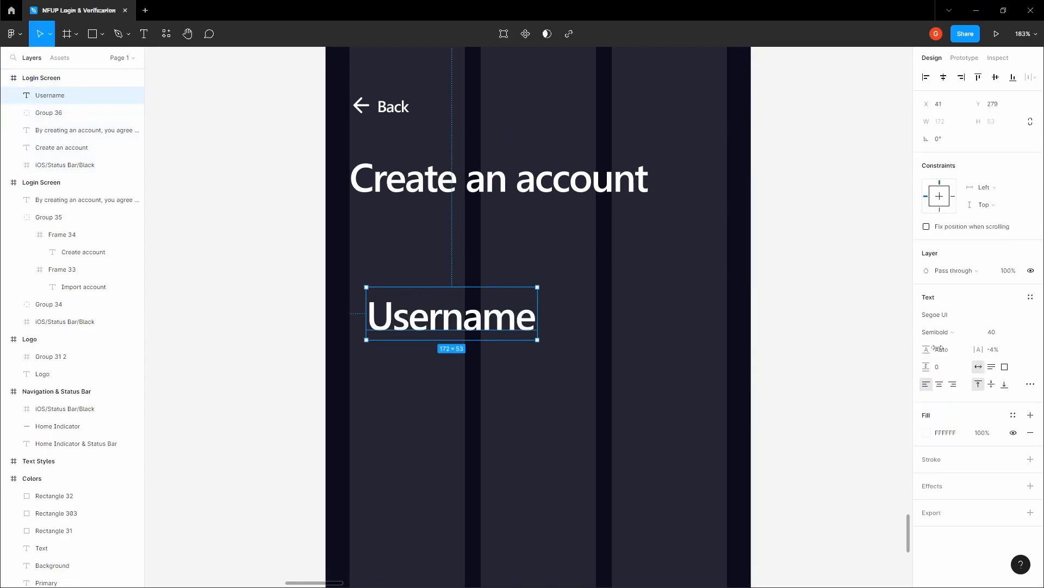
Step: Set the Username label's font size to 12 with automatic line height
click(998, 336)
key(Tab)
key(Return)
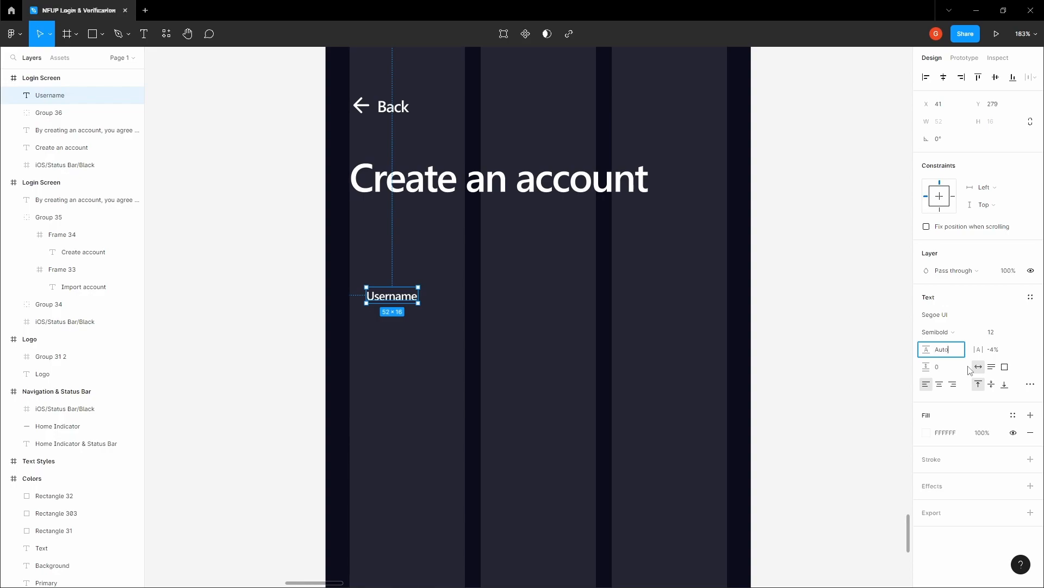
click(787, 357)
Step: Place a copy of the Username label below it at X 24, Y 292, and set the copy's font size to 16
drag(409, 302, 394, 336)
scroll(393, 284, up, 5)
click(996, 332)
text(16)
key(Tab)
Step: Replace the copied label's text with "OneEyelien77"
double_click(401, 332)
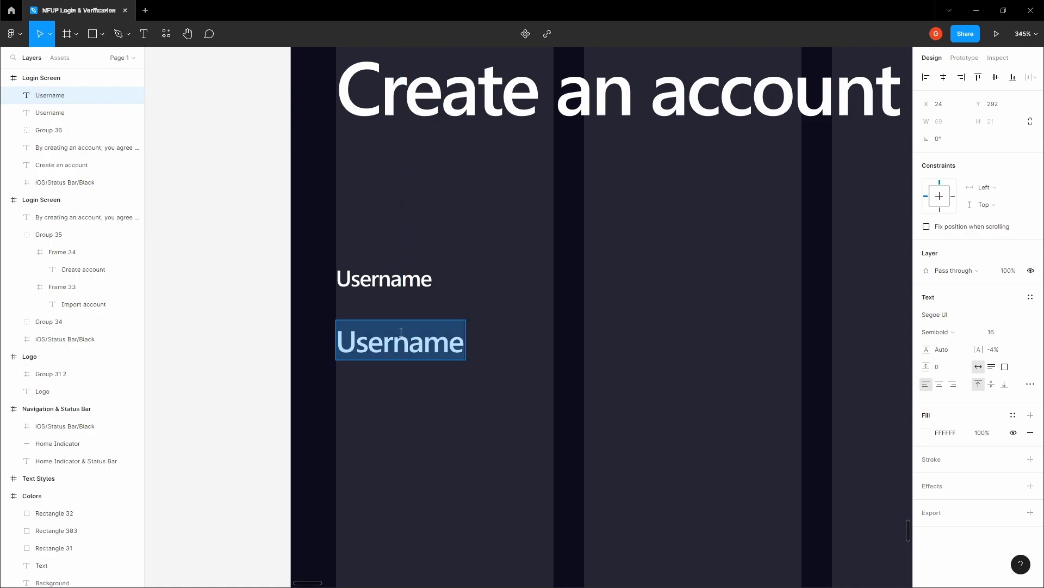
text(On)
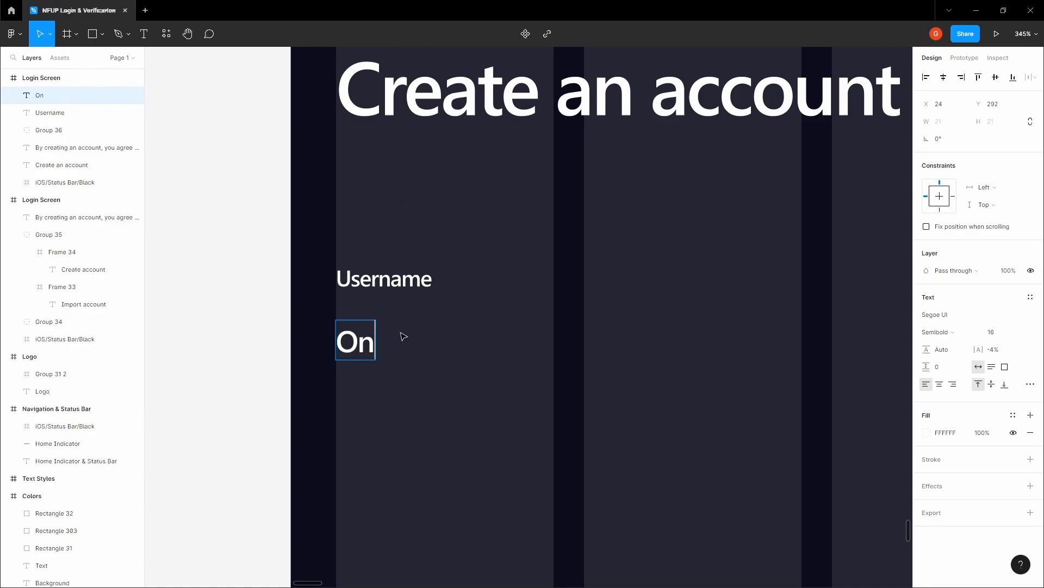
text(eEyelien77)
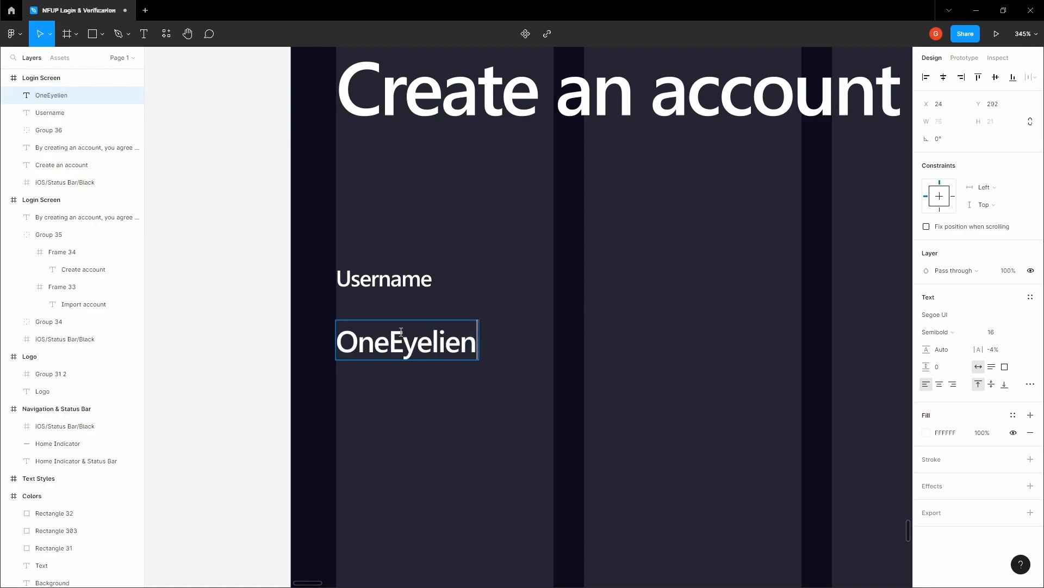
click(619, 372)
click(556, 386)
Step: Draw a horizontal line under the OneEyelien77 text, spanning all three grid columns
key(l)
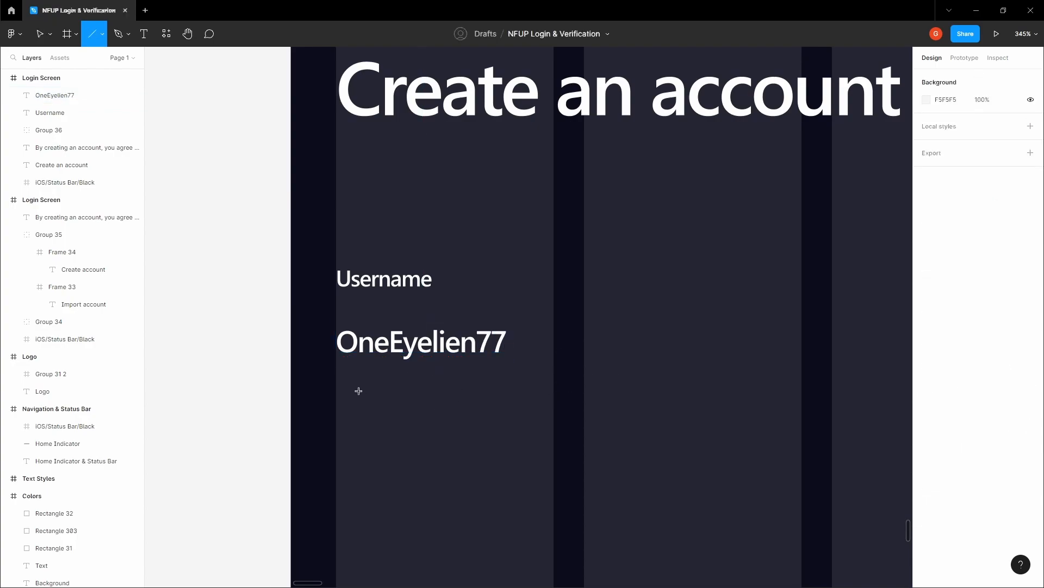
drag(337, 380, 827, 381)
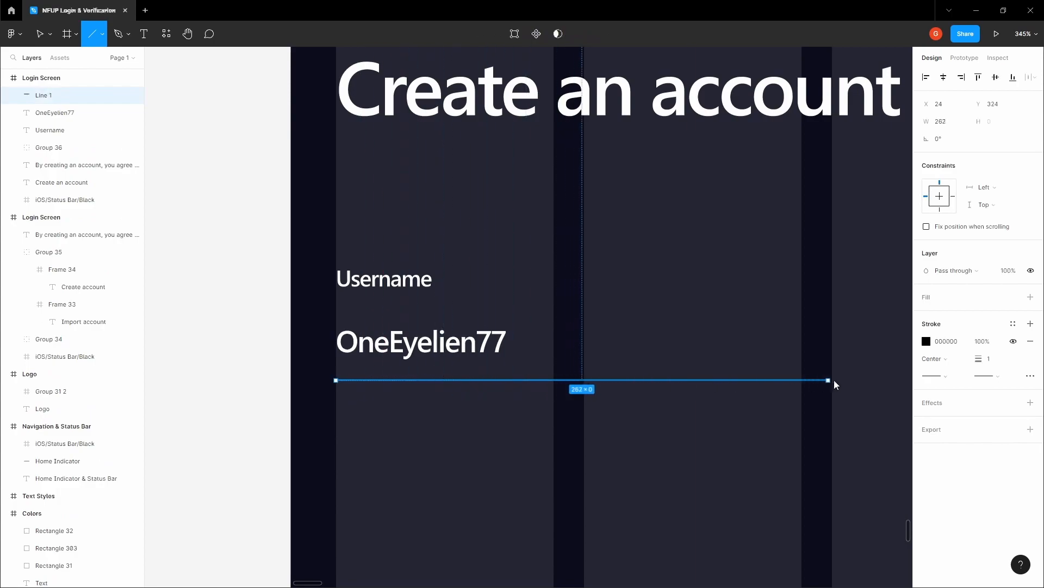
scroll(789, 369, right, 5)
drag(386, 350, 600, 356)
drag(386, 309, 924, 353)
Step: Move the line's starting point to X 25 for a 379 width, and nudge the line down to Y 325
scroll(474, 404, up, 4)
drag(403, 380, 410, 380)
key(alt)
key(Down)
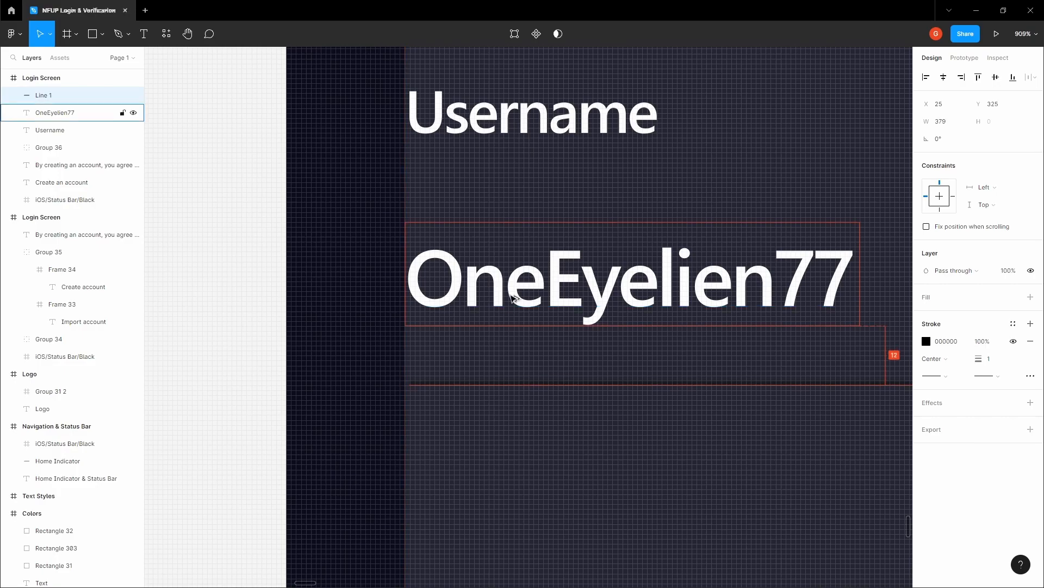
scroll(514, 299, down, 3)
drag(621, 324, 563, 334)
scroll(563, 335, down, 1)
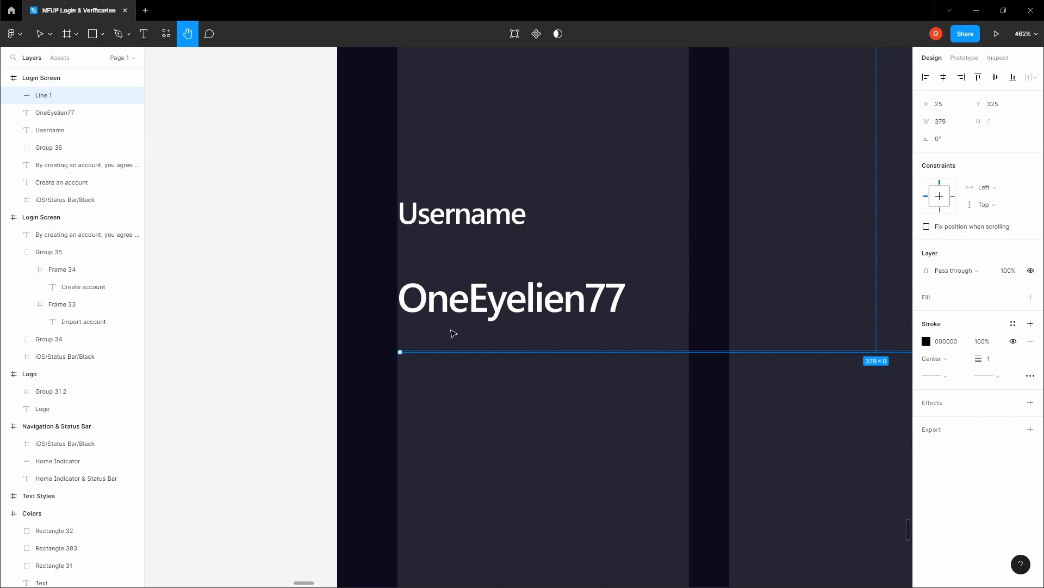
Step: Copy the stroke color of the Import account button's outline on the welcome screen
key(Escape)
scroll(308, 327, down, 10)
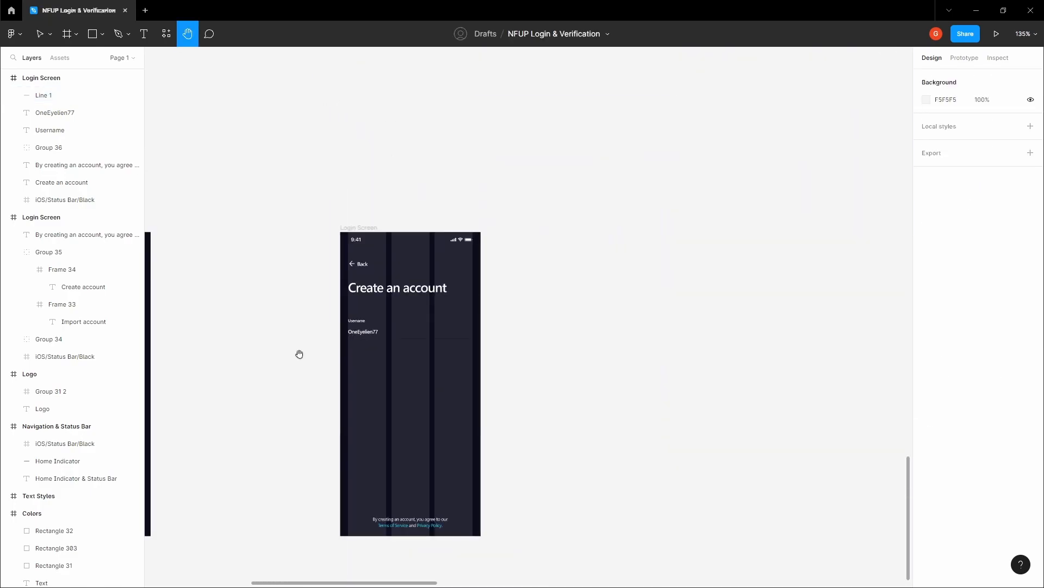
drag(300, 354, 561, 277)
double_click(389, 401)
click(947, 414)
click(496, 318)
drag(492, 320, 334, 407)
scroll(506, 337, up, 4)
drag(432, 369, 459, 349)
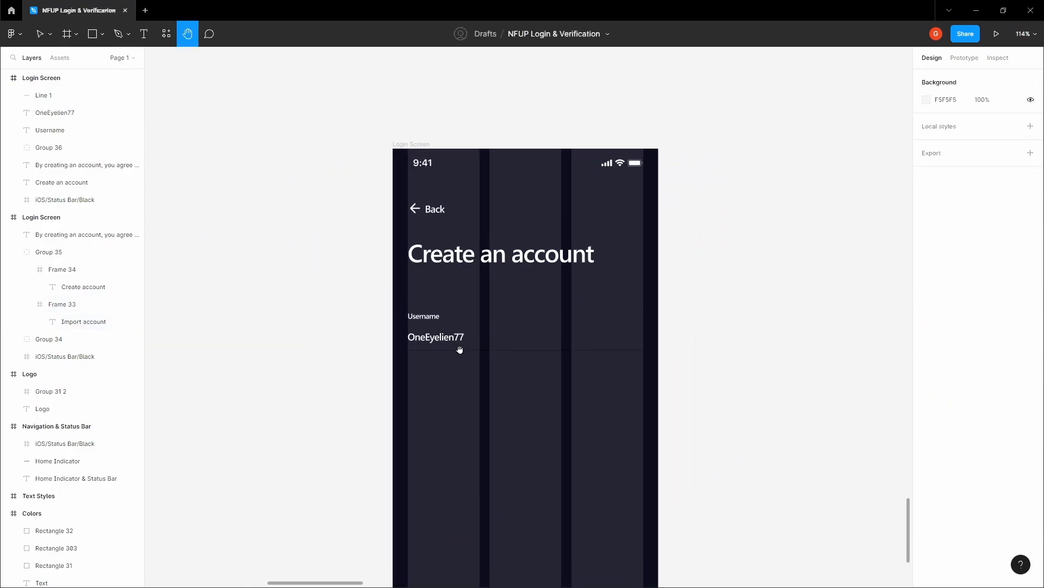
drag(186, 478, 548, 333)
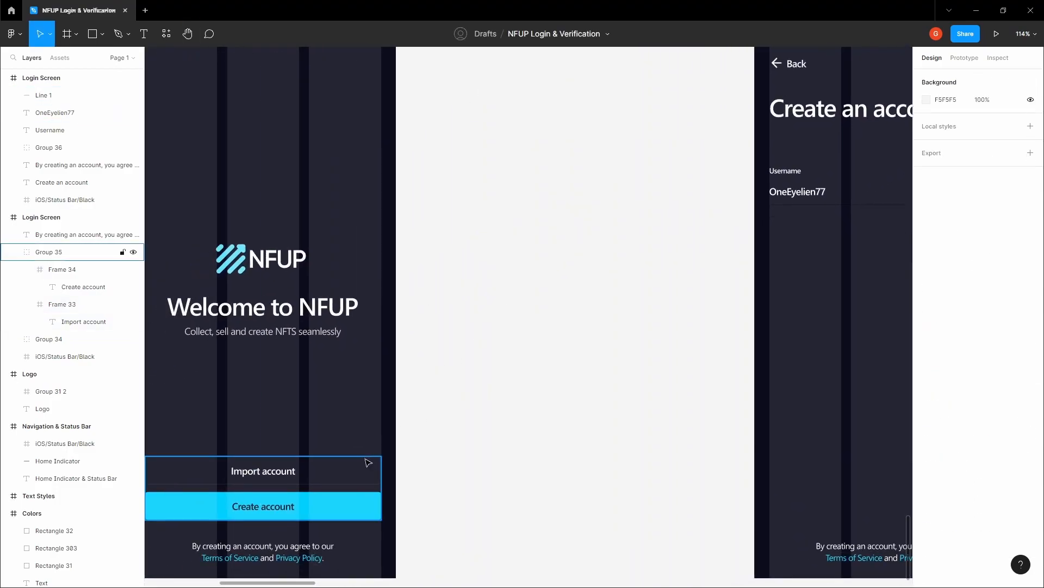
click(368, 462)
double_click(366, 473)
click(557, 401)
drag(680, 322, 549, 384)
scroll(549, 385, down, 2)
drag(686, 301, 505, 328)
scroll(506, 328, up, 3)
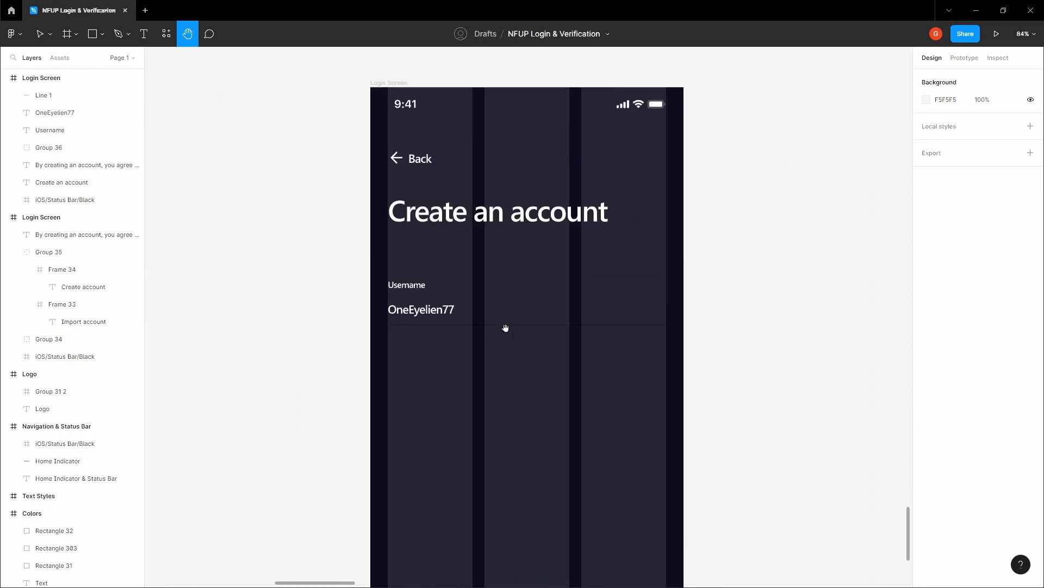
key(ctrl+shift+4)
click(514, 325)
scroll(514, 322, up, 1)
click(956, 345)
text(1E2035)
key(Return)
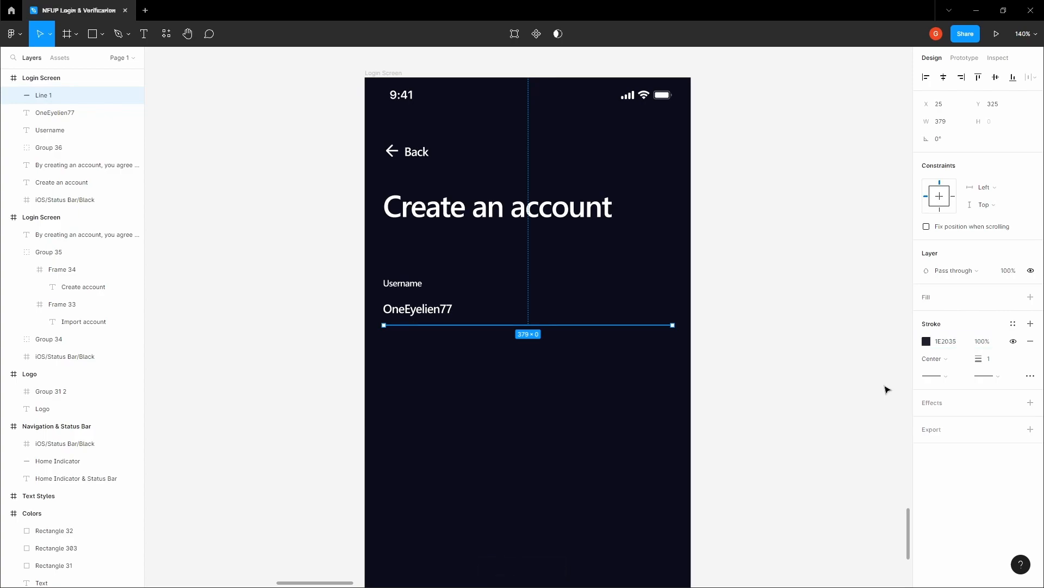
click(834, 404)
Step: Copy the fill color of the "Collect, sell and create NFTS seamlessly" tagline on the welcome screen
key(space)
scroll(635, 358, up, 1)
drag(522, 343, 528, 313)
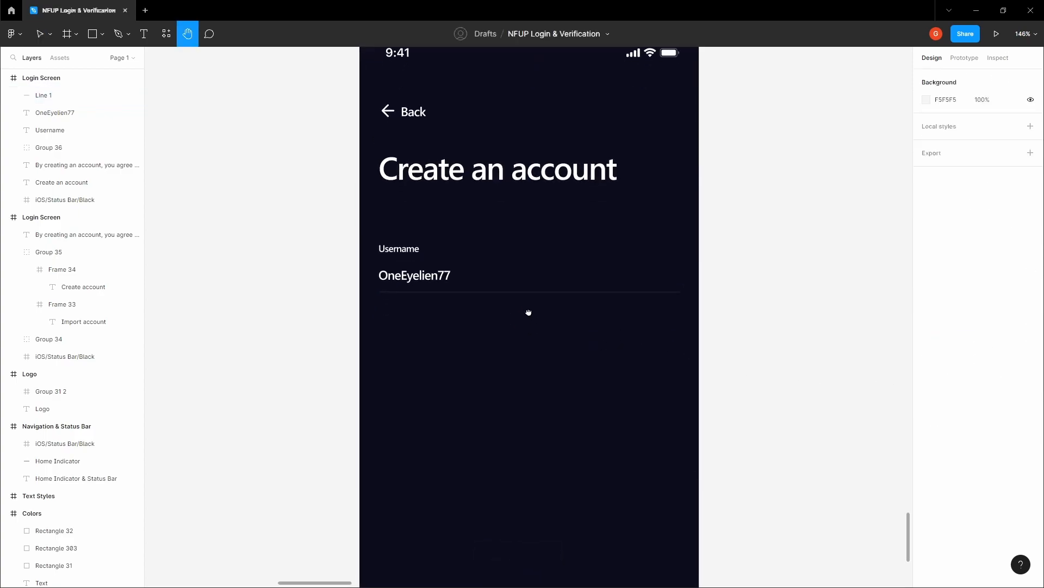
scroll(529, 312, down, 5)
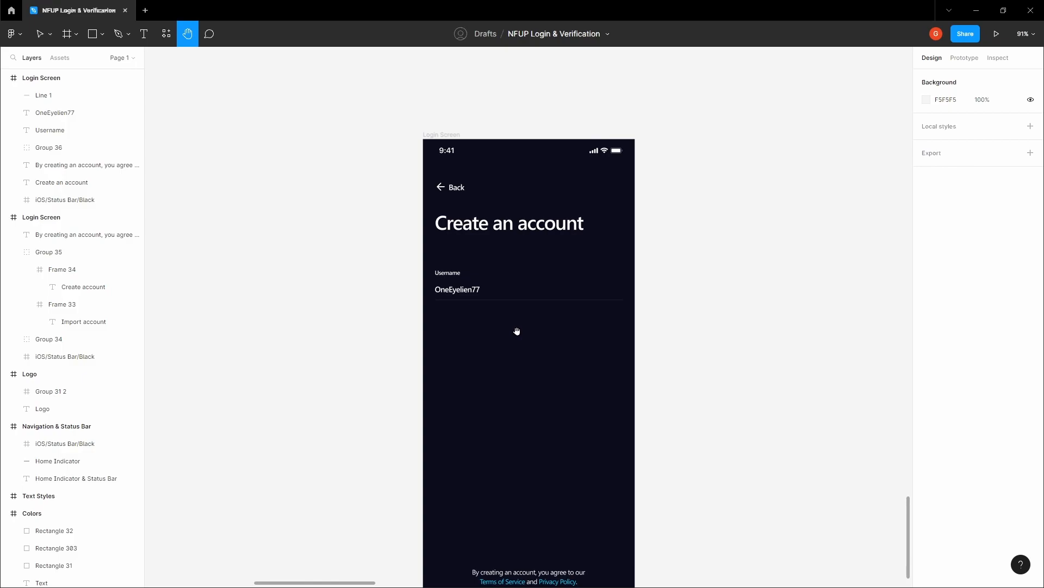
drag(518, 330, 642, 279)
drag(349, 387, 571, 342)
click(430, 477)
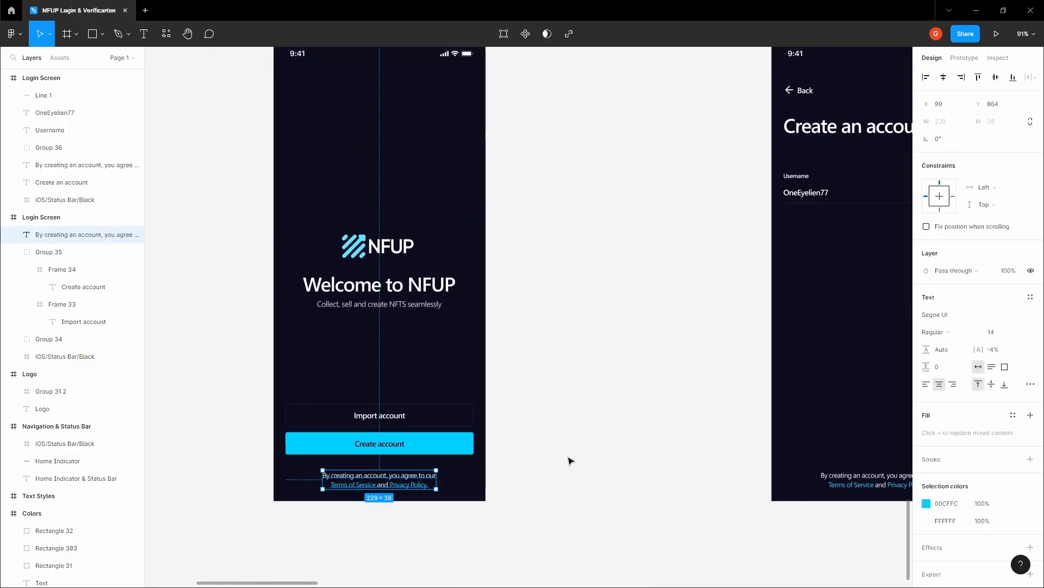
click(651, 383)
drag(648, 374, 564, 445)
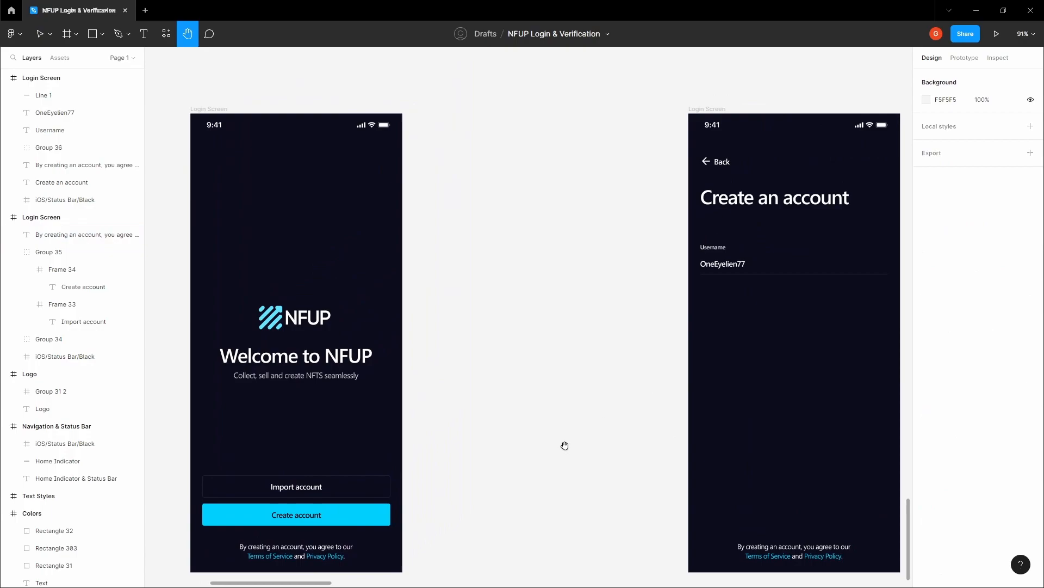
ctrl+click(336, 379)
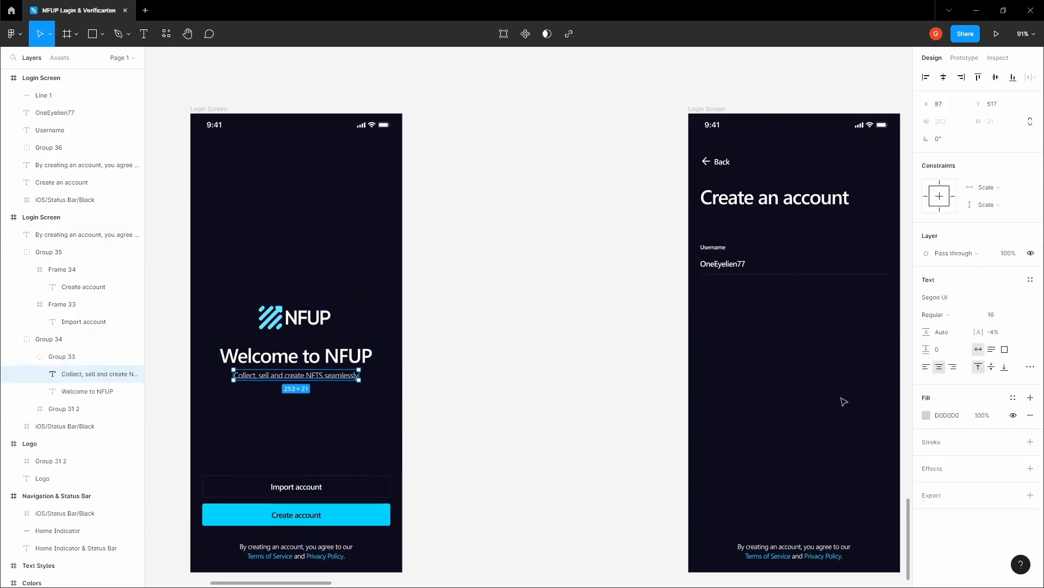
click(953, 419)
key(ctrl+c)
Step: Set the fill of the Username label and the OneEyelien77 text to D0D0D0 on the Create an account screen
click(571, 338)
drag(569, 337, 517, 331)
scroll(517, 330, up, 3)
key(v)
click(82, 113)
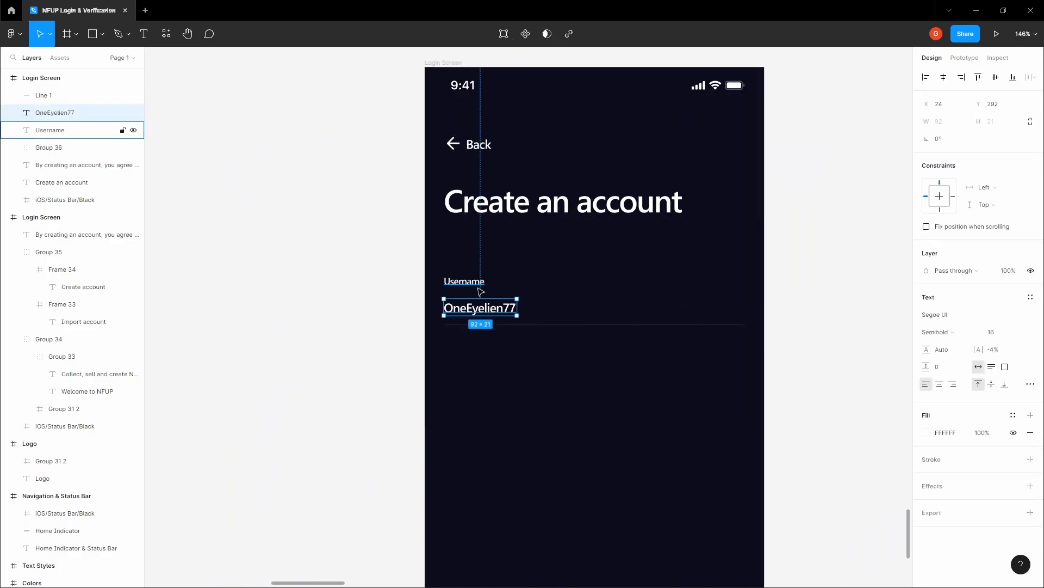
shift+click(82, 130)
click(953, 477)
key(ctrl+v)
click(548, 361)
Step: Nudge the OneEyelien77 text and the line beneath it up 3 pixels, bringing the line to Y 322
key(h)
drag(539, 360, 491, 361)
scroll(430, 311, up, 2)
drag(429, 311, 364, 311)
scroll(365, 312, down, 3)
key(v)
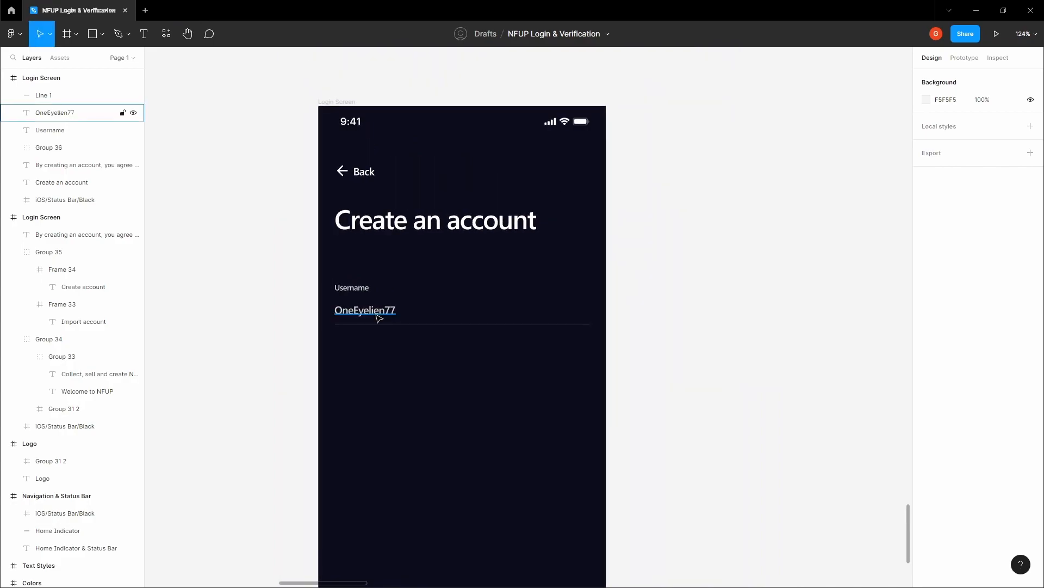
click(373, 311)
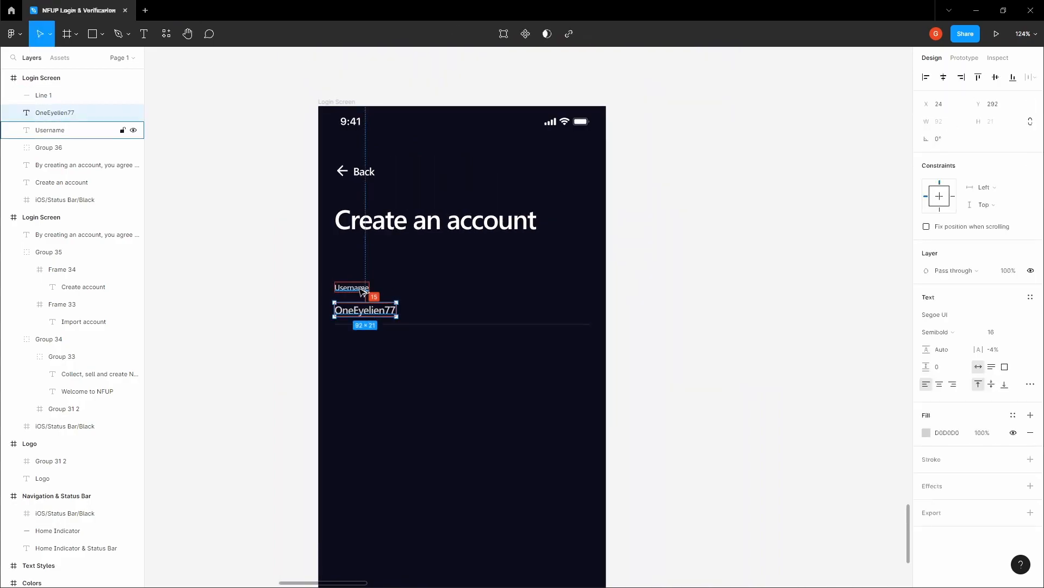
drag(342, 352, 383, 314)
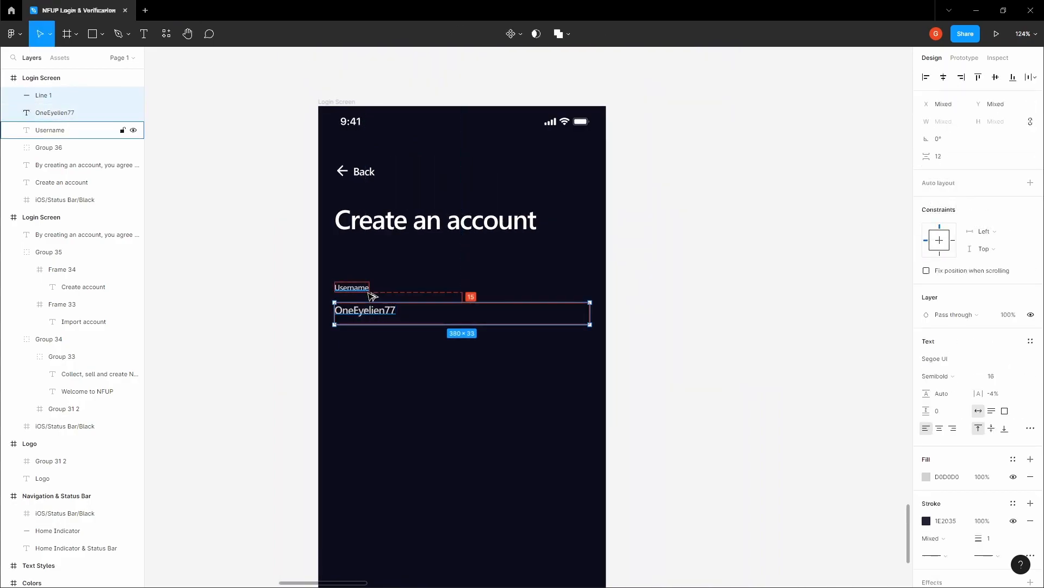
key(Up)
key(Up)
key(Up)
click(384, 349)
Step: Give the line under OneEyelien77 a round end cap
key(space)
mouse_move(380, 346)
mouse_down()
mouse_move(358, 345)
mouse_move(394, 343)
mouse_up()
scroll(356, 343, up, 3)
scroll(356, 340, down, 2)
scroll(362, 350, down, 1)
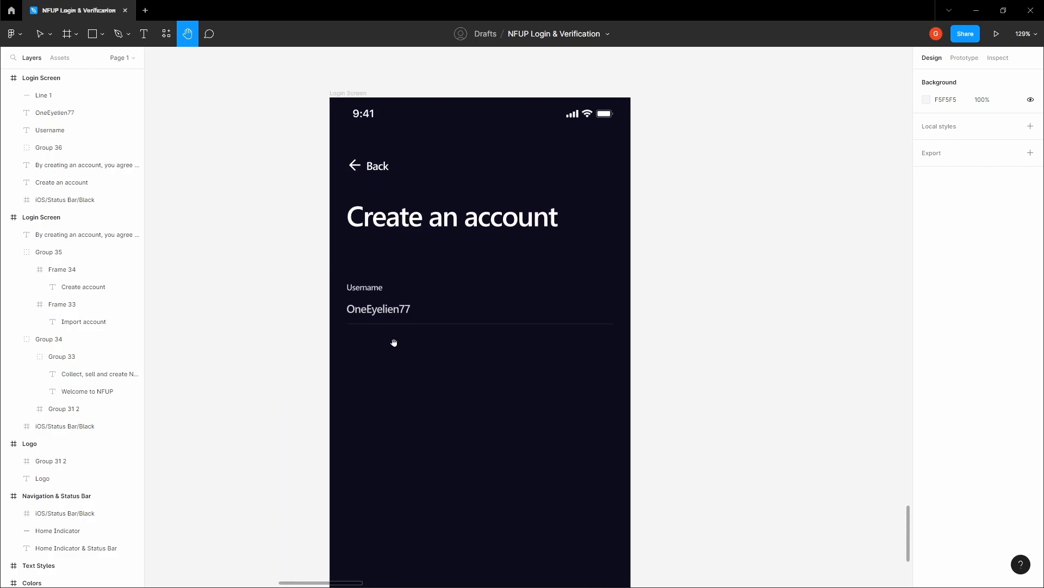
click(410, 324)
scroll(403, 338, up, 2)
click(936, 376)
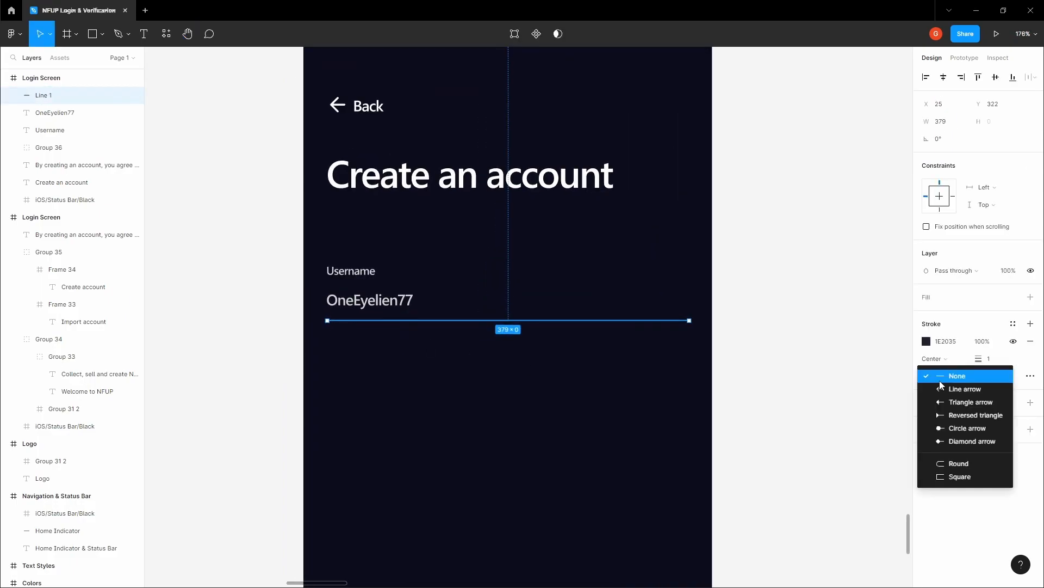
click(956, 464)
click(598, 365)
Step: Group the Username label, its text and line, and duplicate the group directly below at Y 354
key(space)
scroll(505, 347, down, 2)
drag(560, 355, 477, 315)
drag(322, 352, 494, 243)
key(ctrl+g)
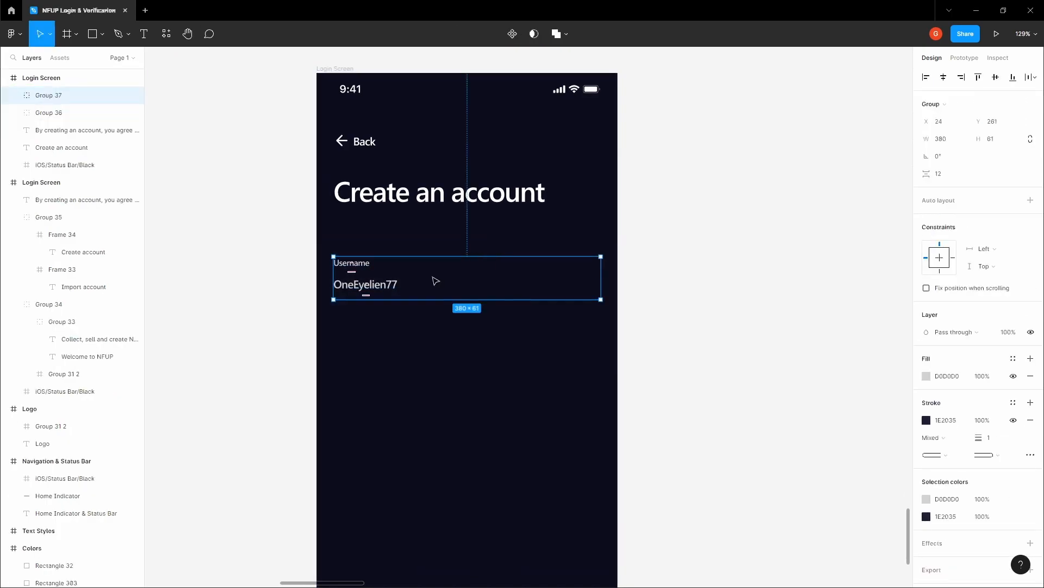
alt+drag(443, 281, 441, 343)
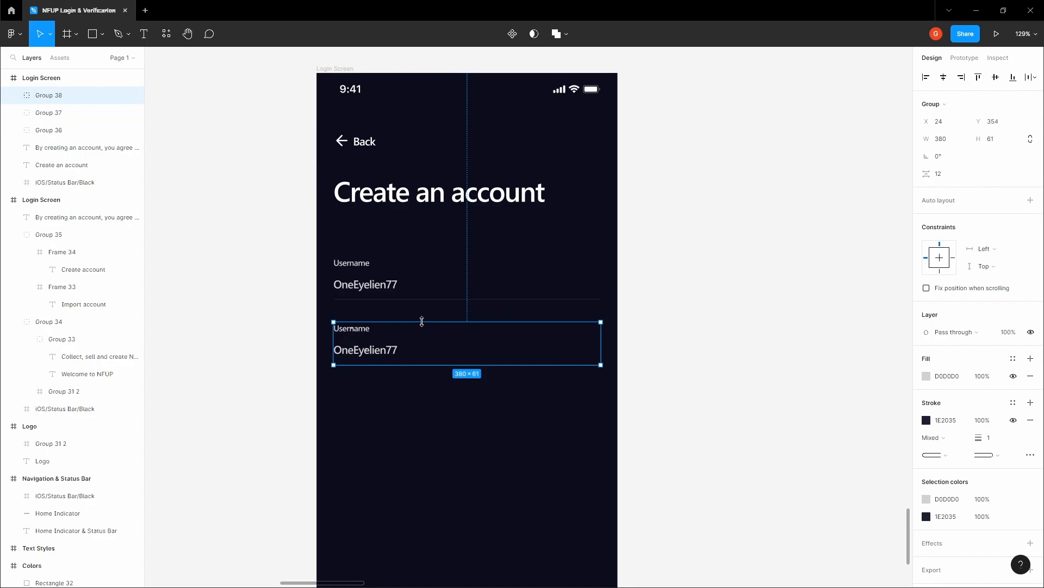
Step: Change the label of the duplicated field to Email
scroll(411, 322, up, 3)
double_click(314, 335)
double_click(314, 335)
text(E )
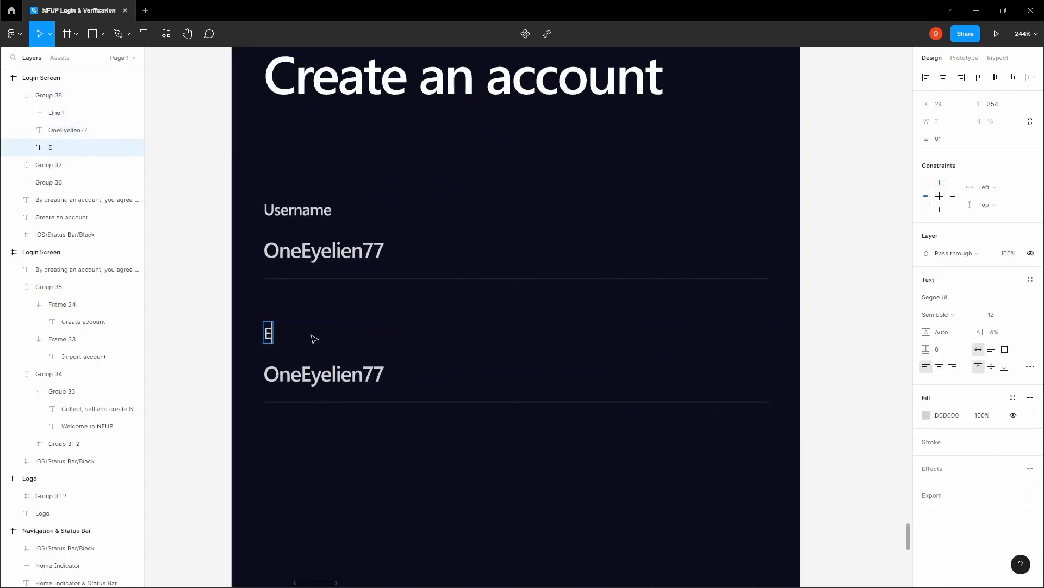
text(mail)
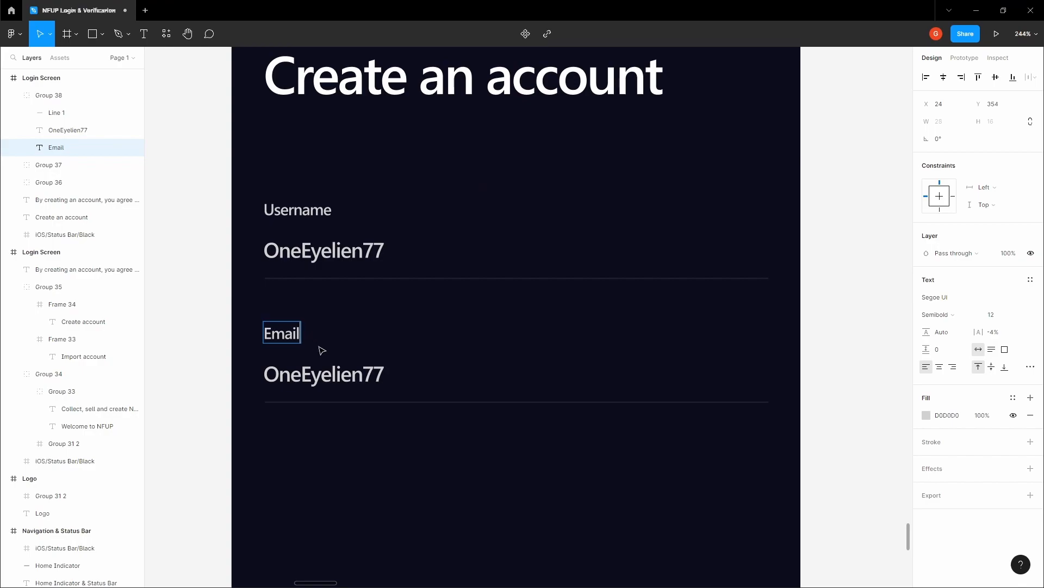
Step: Replace the OneEyelien77 text under the Email label with an example email address
double_click(330, 373)
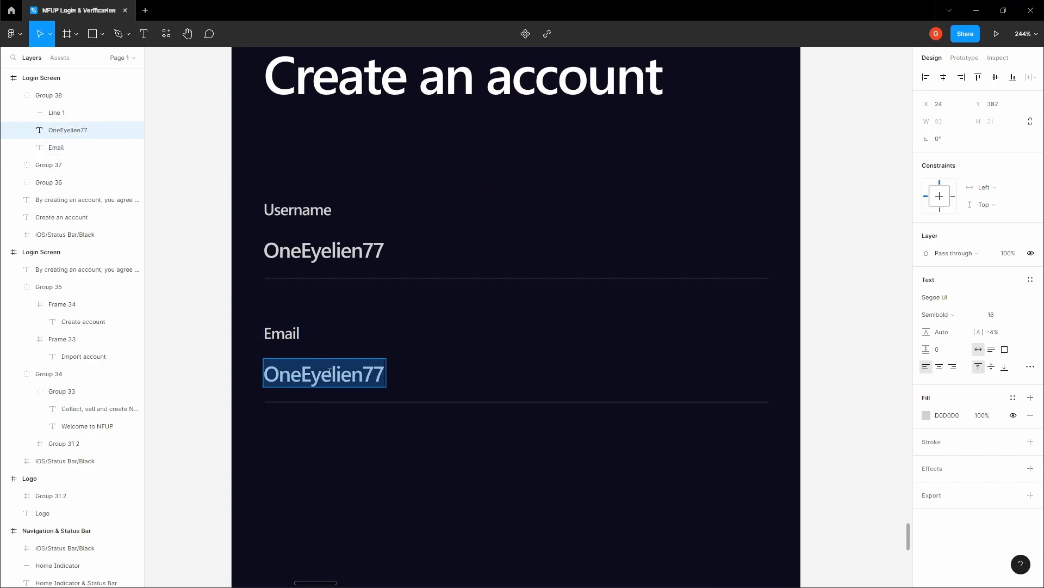
text(exampl)
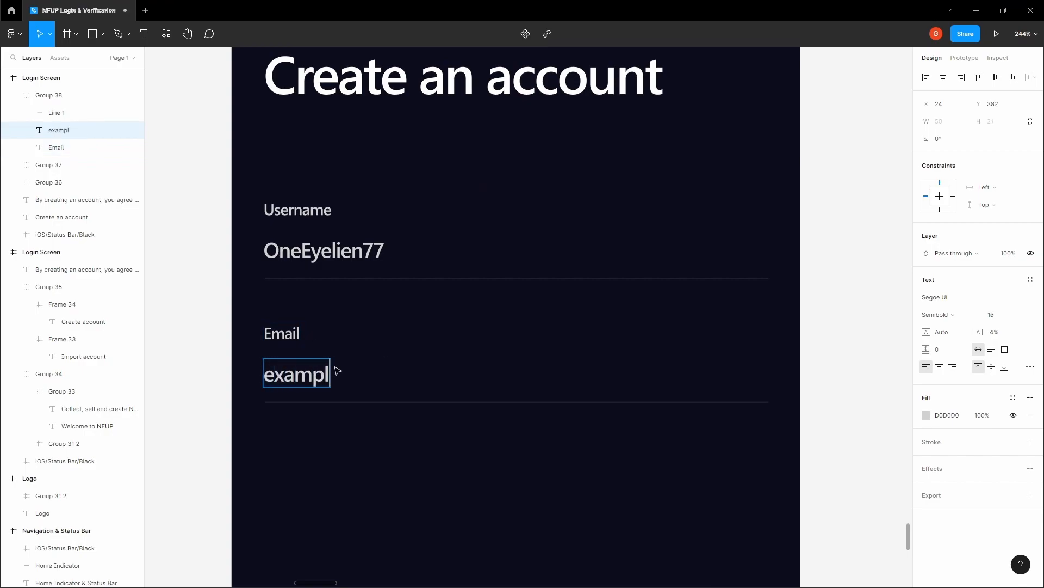
Step: Complete the sample e-mail address in the value text of the Email field
text(email@)
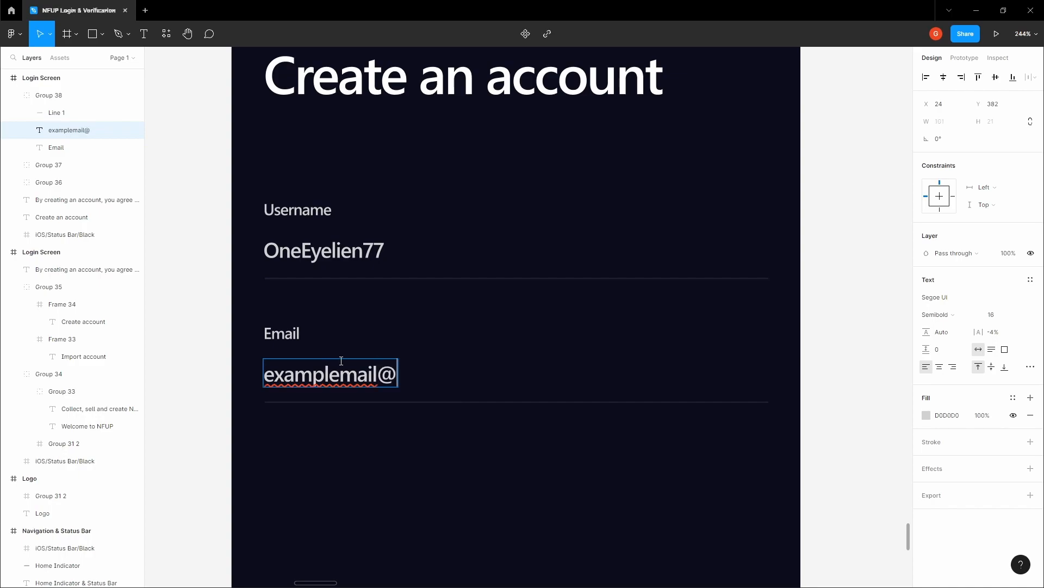
text(mailto.com)
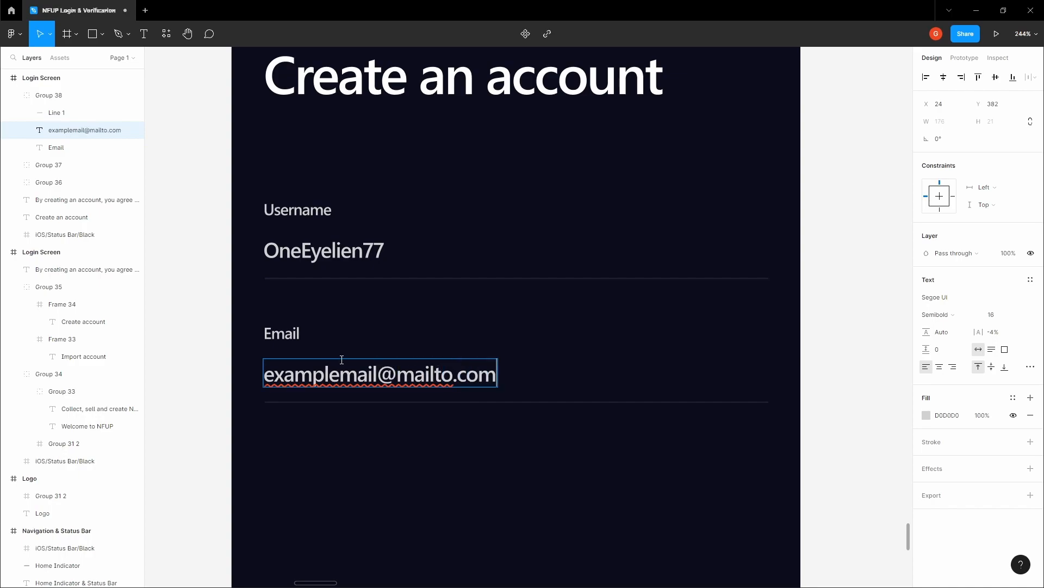
key(Escape)
scroll(552, 466, down, 4)
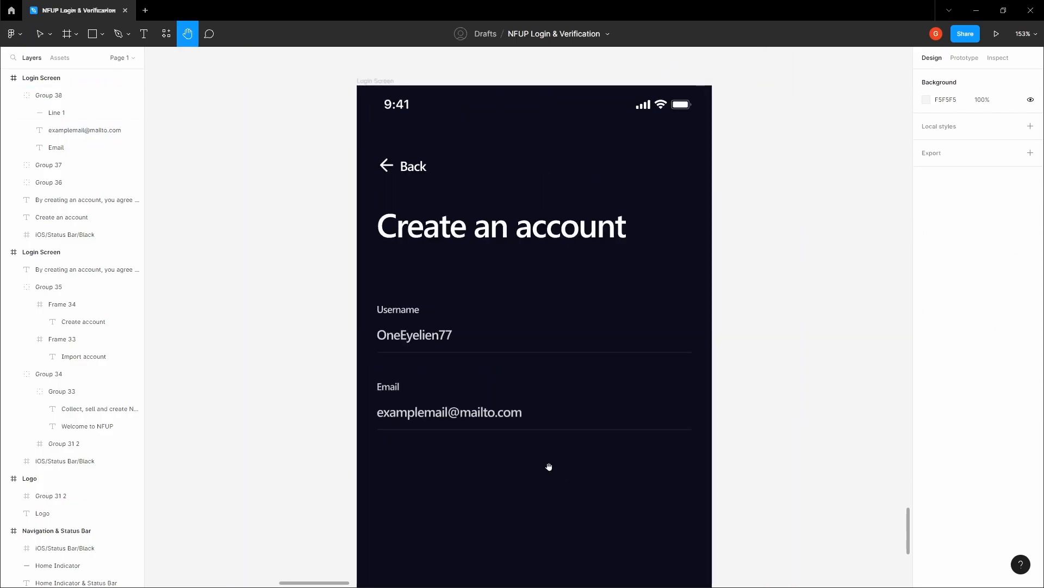
Step: Duplicate the Email field group directly below the original, aligned to the same left margin
scroll(432, 321, down, 2)
key(Escape)
drag(360, 286, 319, 361)
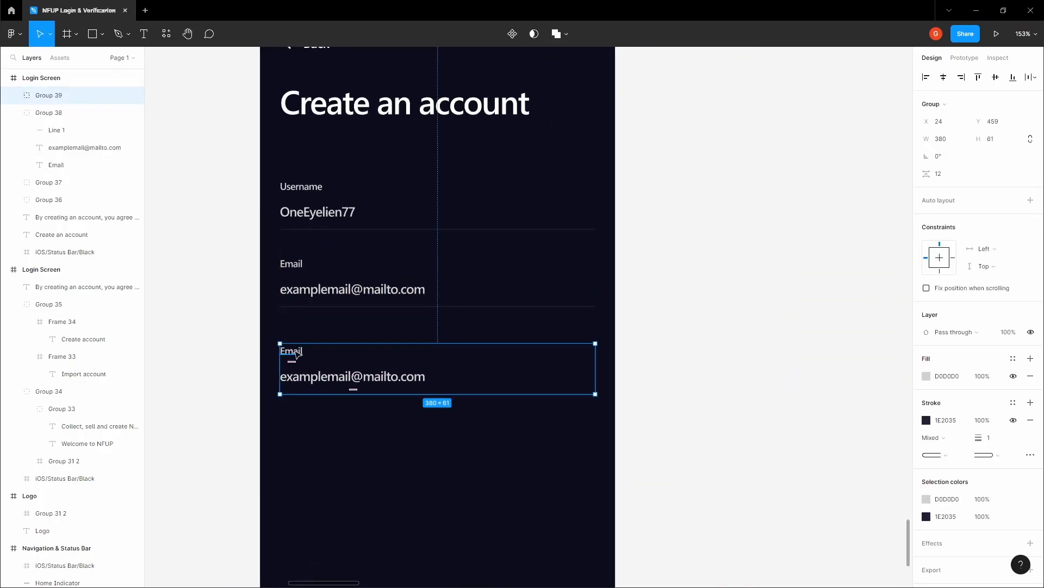
double_click(296, 352)
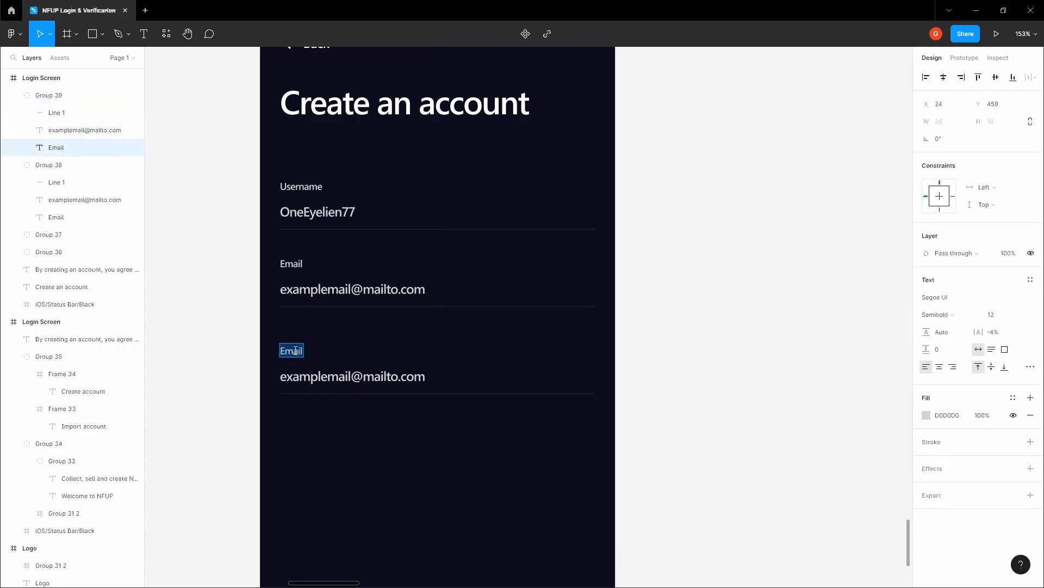
text(**)
key(ctrl+z)
Step: Replace the value text in the duplicated Email field with a row of asterisks
double_click(330, 380)
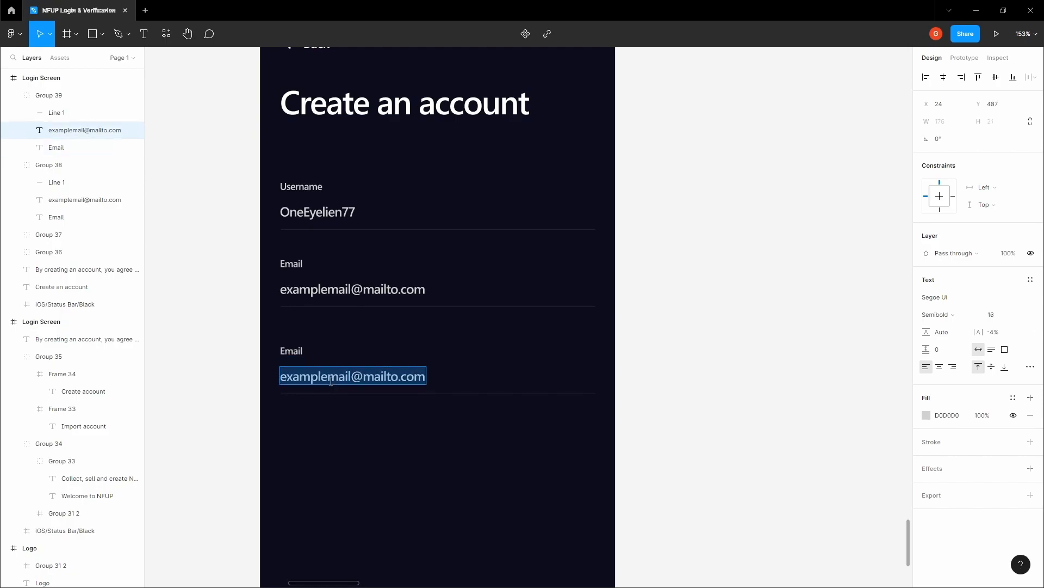
text(*)
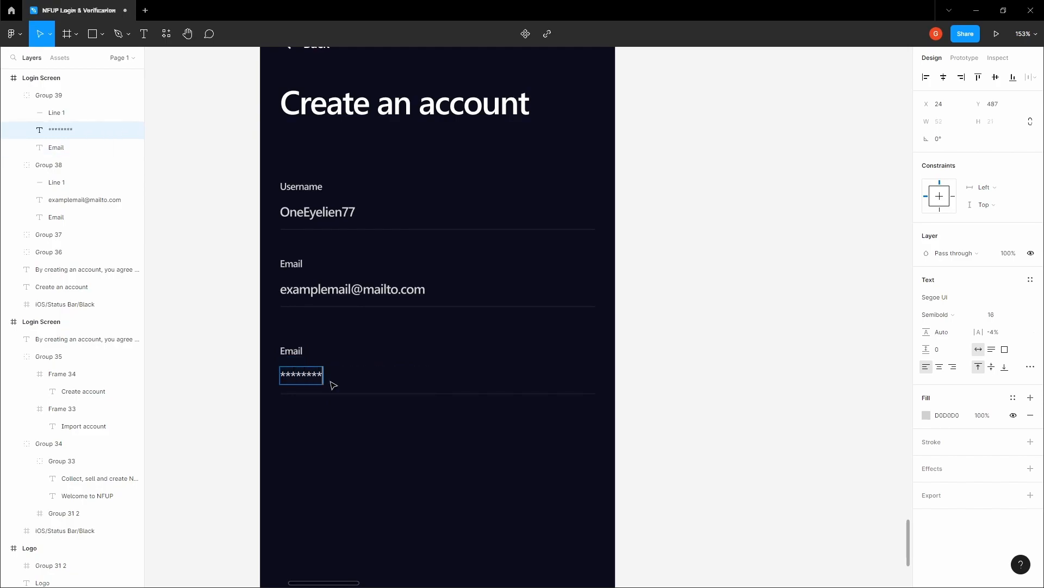
double_click(331, 381)
click(348, 438)
click(347, 438)
Step: Duplicate the field group with the asterisk value below itself to make a fourth field
scroll(347, 439, down, 3)
click(331, 398)
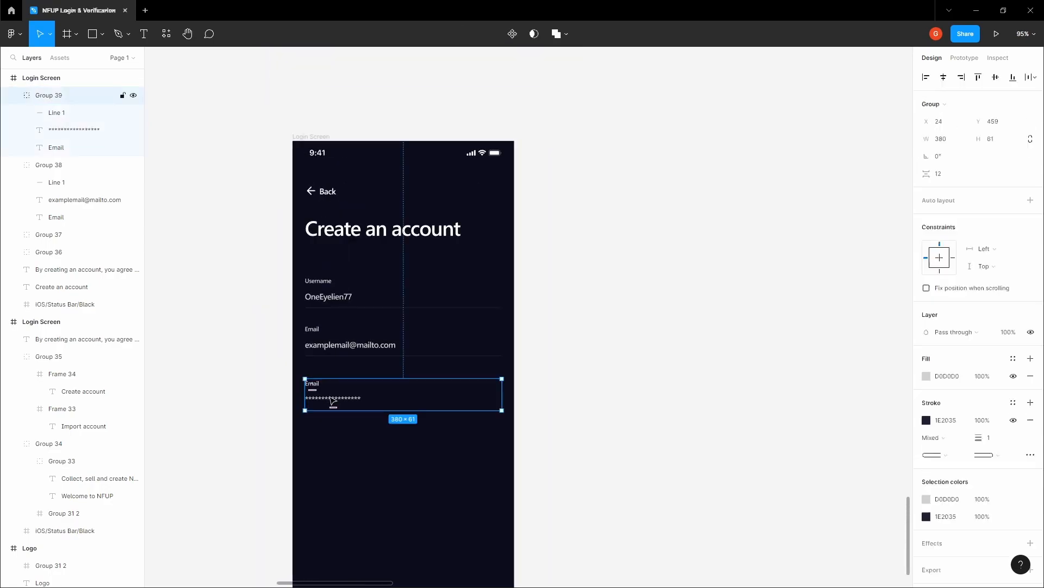
drag(336, 400, 345, 457)
click(345, 429)
Step: Relabel the third field as "Password" and the fourth field as "Confirm password"
scroll(345, 429, up, 5)
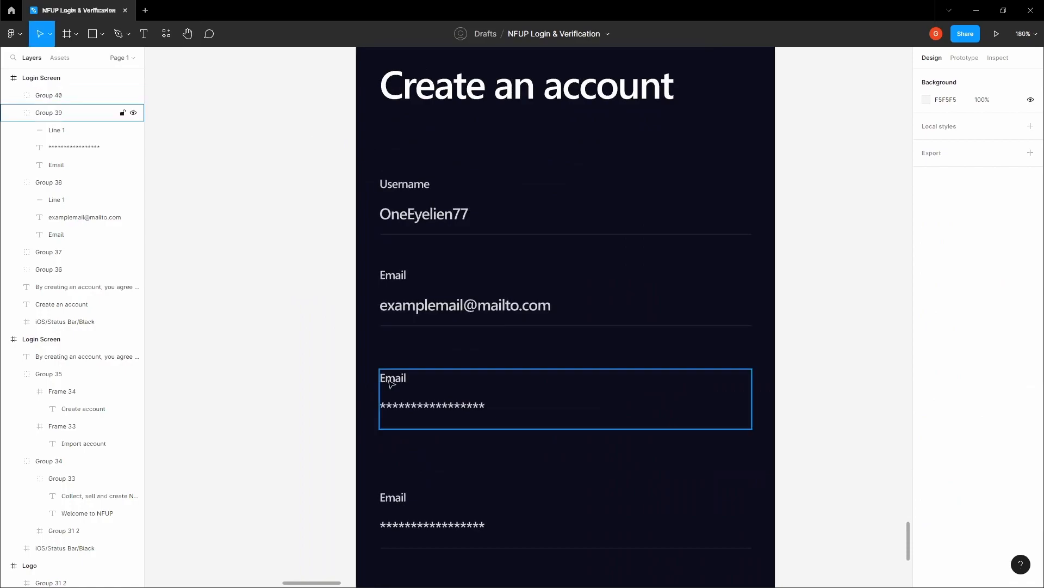
double_click(392, 380)
text(Password)
double_click(401, 497)
text(Confirm password)
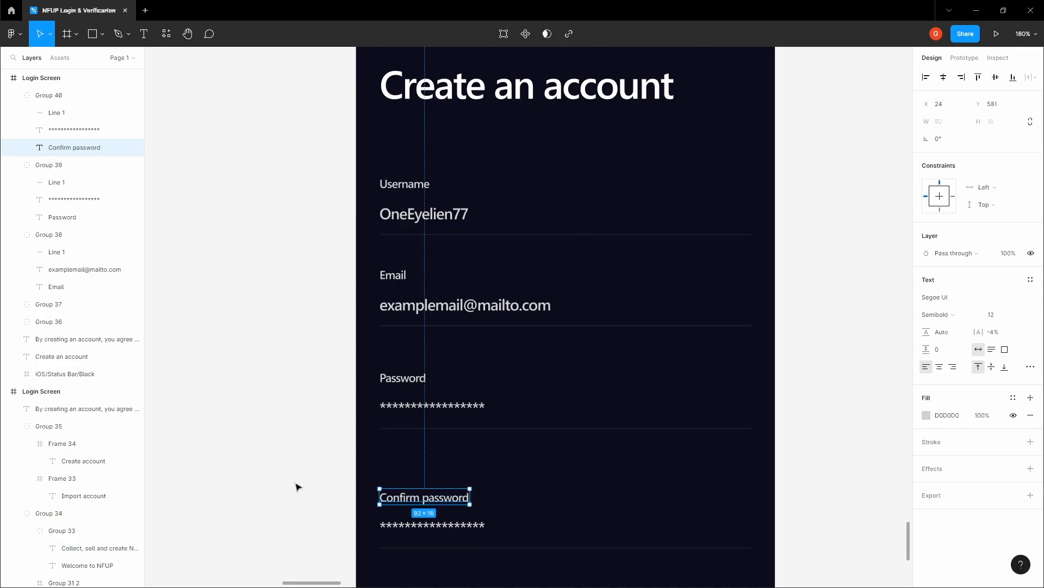
click(298, 486)
Step: Distribute the Username, Email, Password and Confirm password field groups with equal vertical spacing
key(space)
scroll(310, 439, down, 4)
drag(289, 420, 297, 358)
click(414, 235)
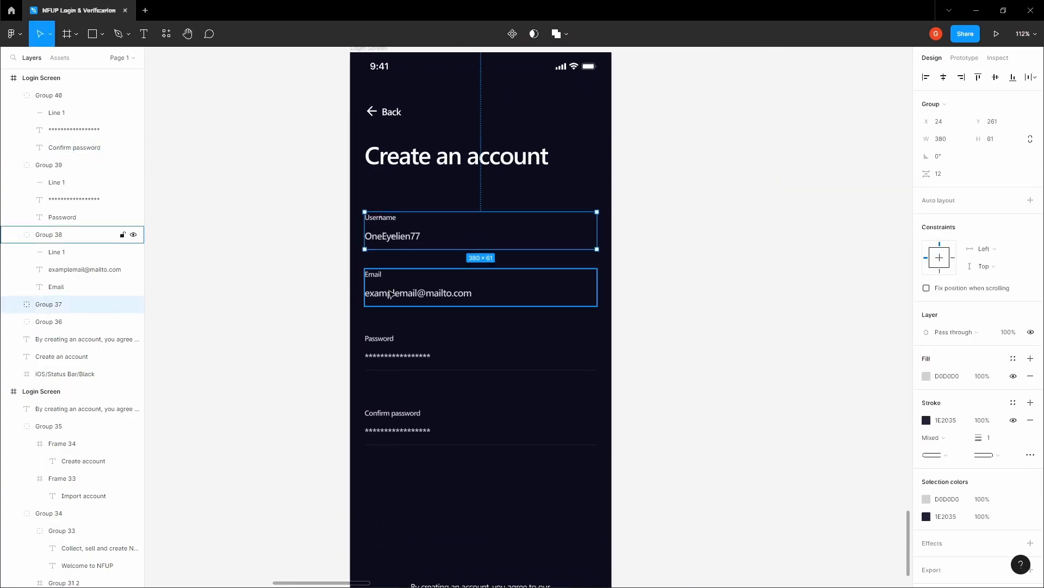
shift+click(388, 294)
shift+click(387, 347)
shift+click(387, 425)
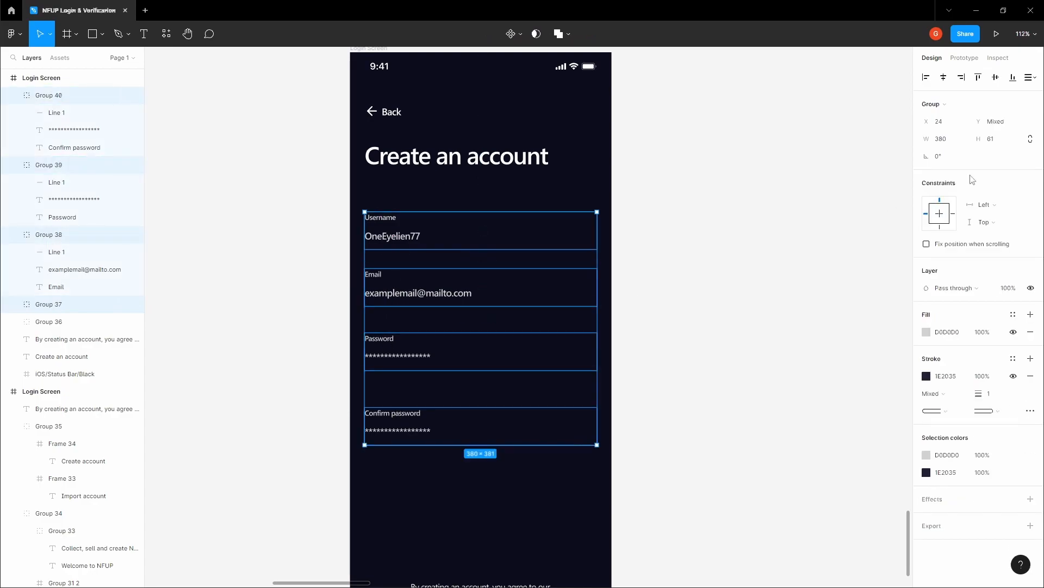
click(995, 81)
key(ctrl+z)
click(1034, 77)
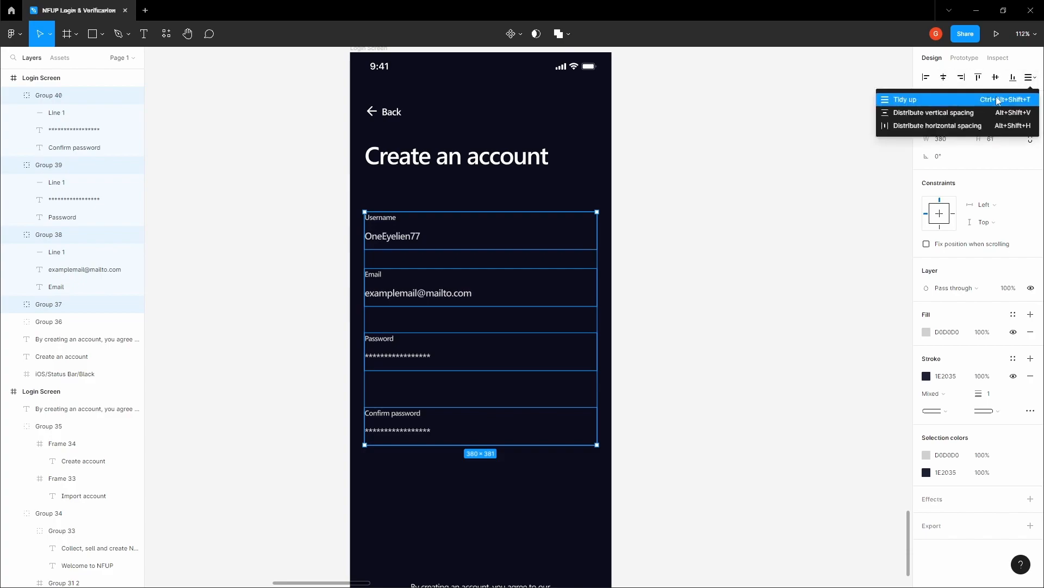
click(973, 113)
Step: Set the vertical spacing between the four field groups to 24
click(955, 174)
text(2)
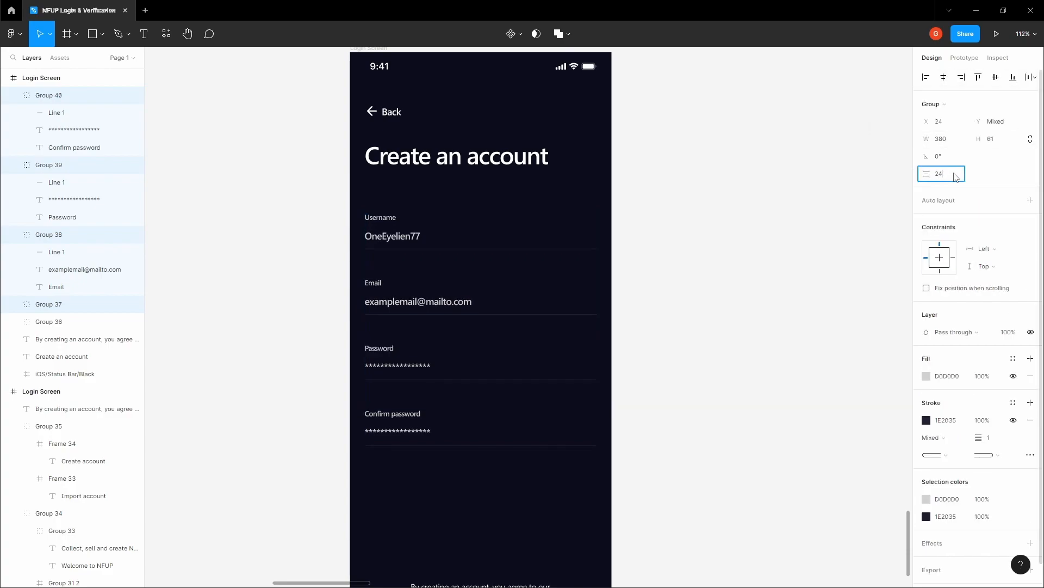
text(4)
click(716, 215)
Step: Copy the blue checkbox icon from the Icons frame
key(space)
drag(666, 220, 678, 229)
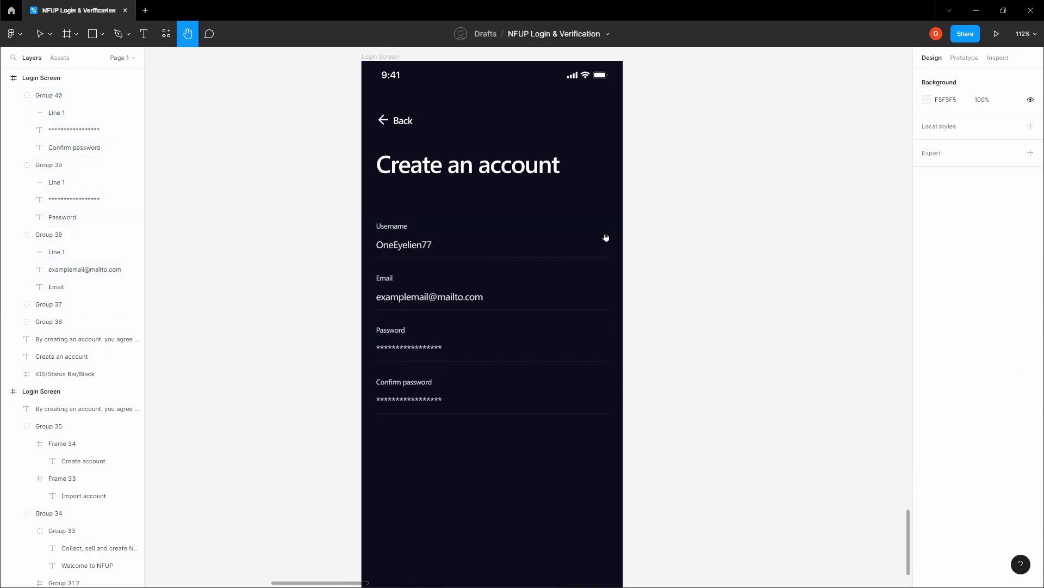
scroll(606, 237, down, 1)
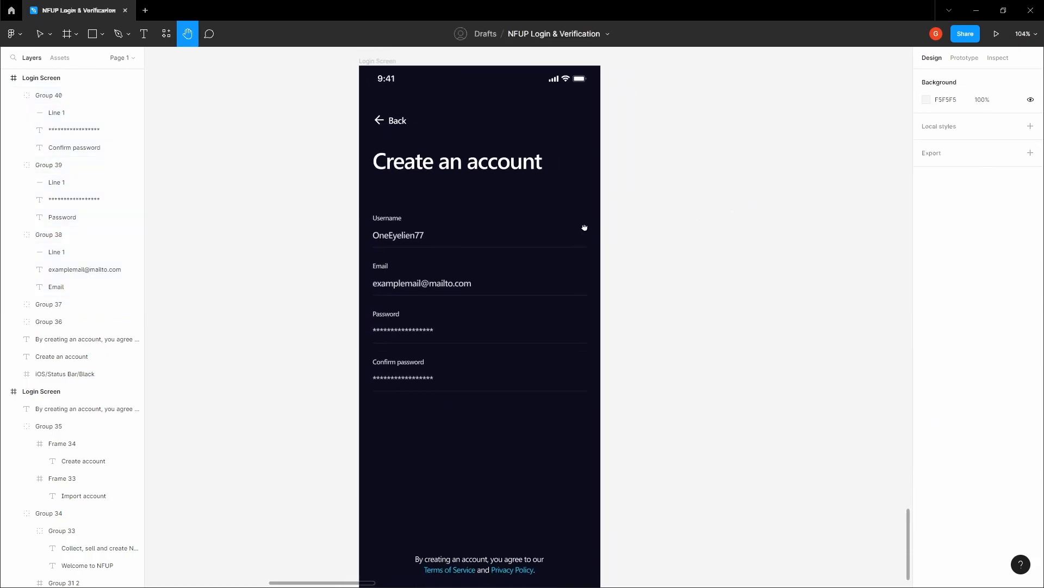
drag(584, 227, 550, 228)
scroll(538, 237, down, 4)
drag(566, 192, 484, 340)
scroll(502, 310, down, 3)
drag(537, 235, 326, 416)
drag(574, 231, 434, 362)
scroll(605, 239, up, 5)
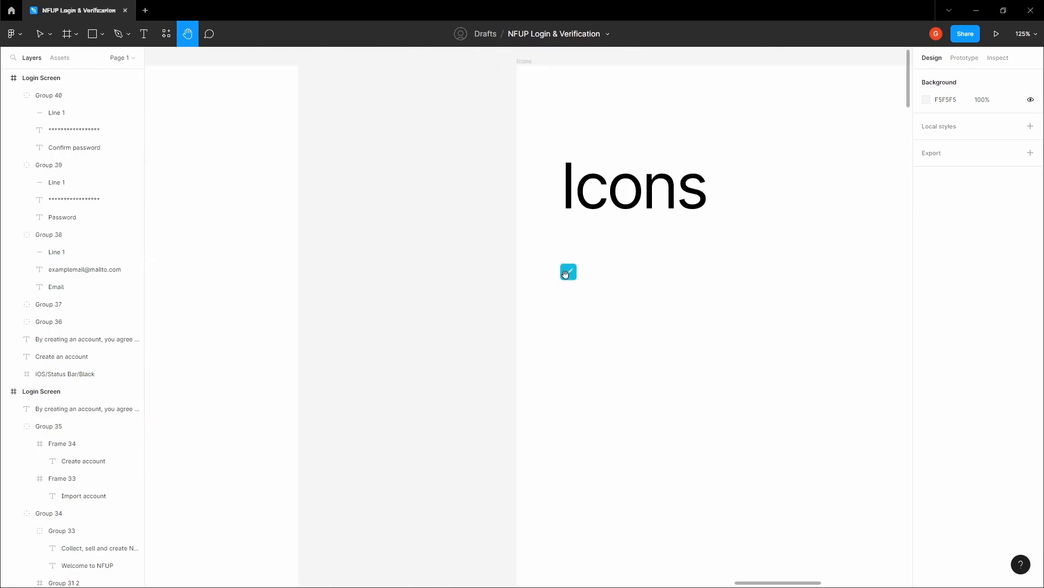
key(v)
click(569, 272)
click(485, 268)
Step: Paste the checkbox icon into the "Create an account" login screen frame
scroll(484, 268, down, 3)
drag(418, 401, 567, 144)
scroll(378, 420, down, 1)
drag(378, 419, 456, 209)
drag(305, 462, 443, 296)
scroll(442, 296, up, 3)
click(494, 275)
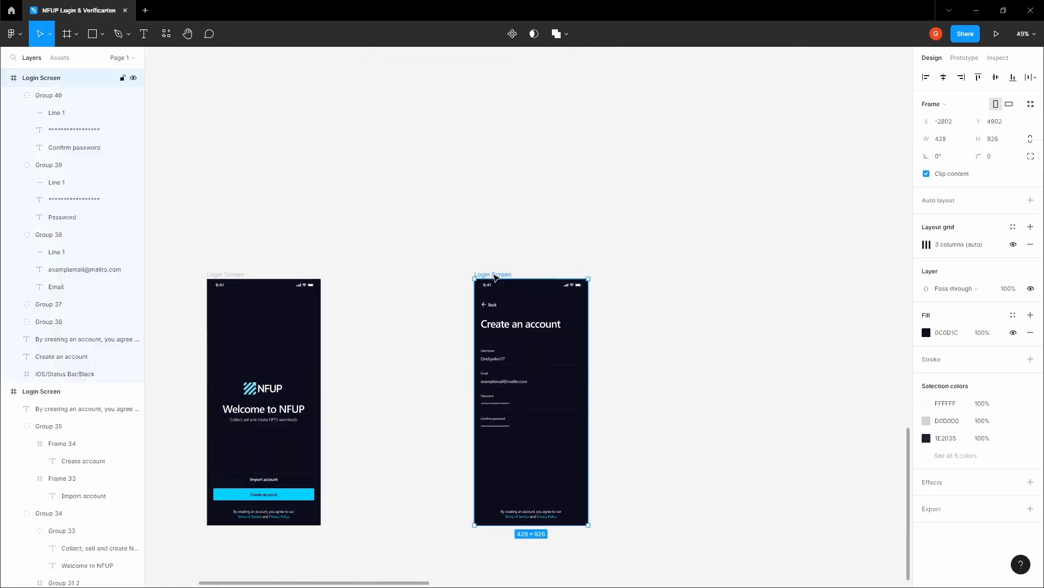
drag(537, 340, 533, 250)
scroll(535, 258, up, 2)
key(ctrl+v)
Step: Position the checkbox icon below the Confirm password field at X 24, Y 618, and check its spacing from the field
drag(458, 279, 437, 446)
scroll(439, 383, down, 3)
scroll(438, 380, up, 3)
drag(436, 352, 415, 344)
click(461, 335)
scroll(418, 348, up, 1)
click(473, 329)
click(410, 337)
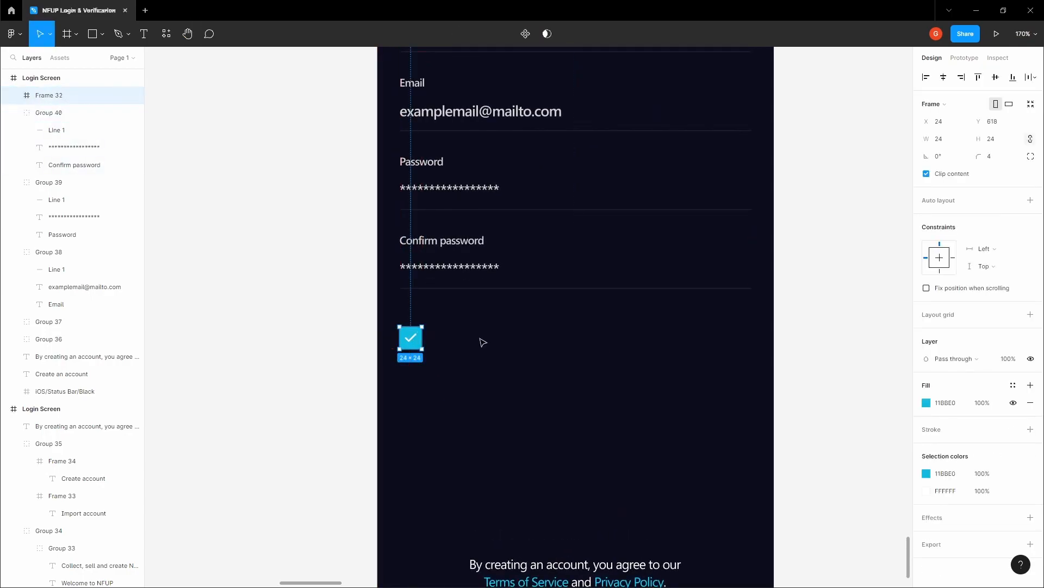
click(496, 287)
key(alt)
click(412, 338)
click(420, 298)
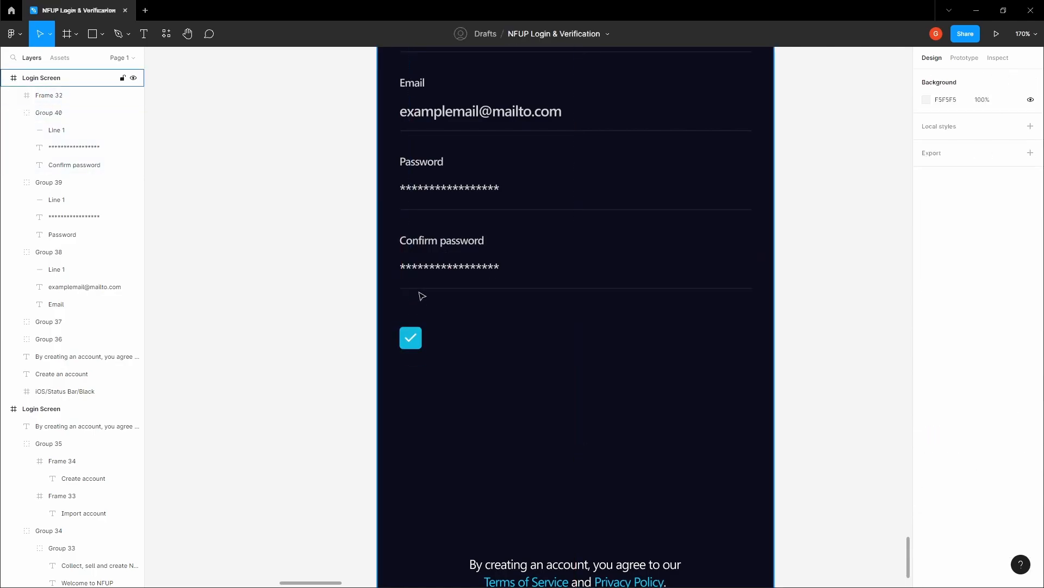
Step: Extend the left end of the Confirm password underline so it starts at X 24 and is 380 wide
ctrl+click(422, 294)
scroll(389, 292, up, 10)
scroll(447, 261, up, 3)
drag(536, 321, 527, 322)
scroll(494, 325, down, 5)
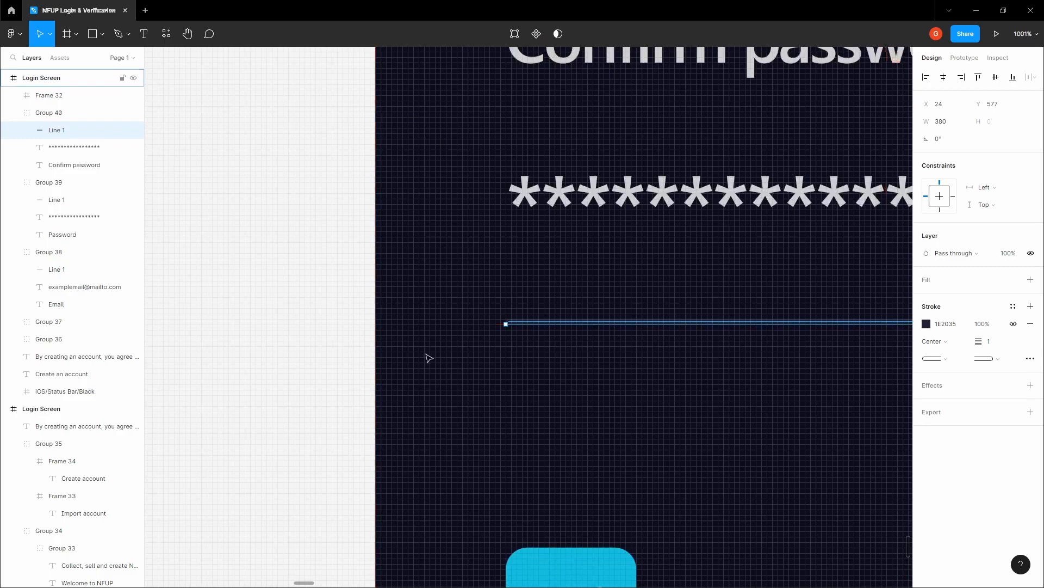
Step: Extend the left end of the Password underline so it starts at X 24 and is 380 wide
scroll(429, 358, down, 10)
scroll(664, 362, up, 5)
key(alt)
click(595, 308)
drag(600, 291, 1039, 402)
ctrl+click(458, 333)
ctrl+click(453, 332)
scroll(425, 331, up, 4)
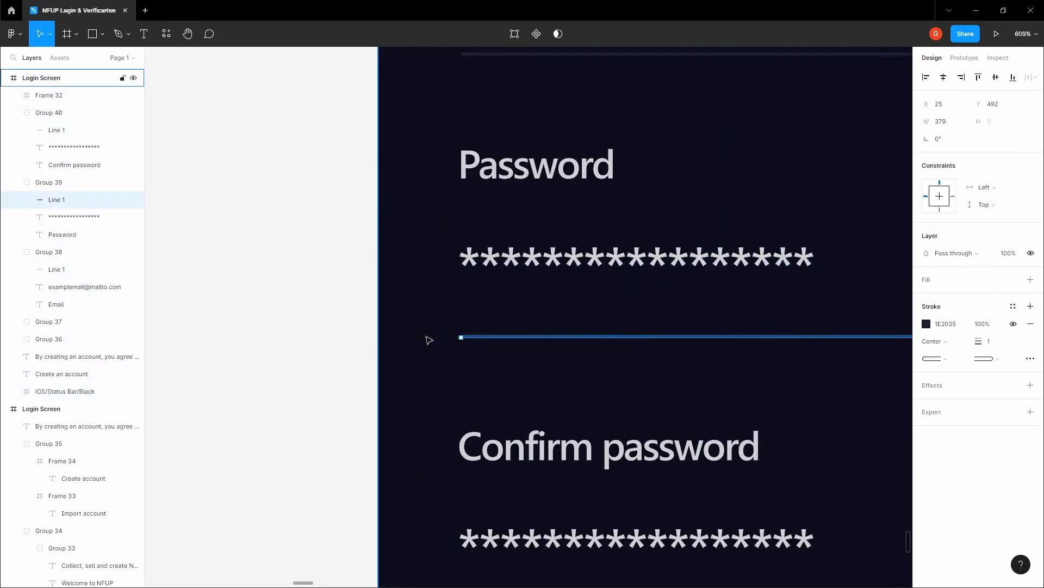
scroll(428, 340, up, 4)
drag(499, 336, 495, 337)
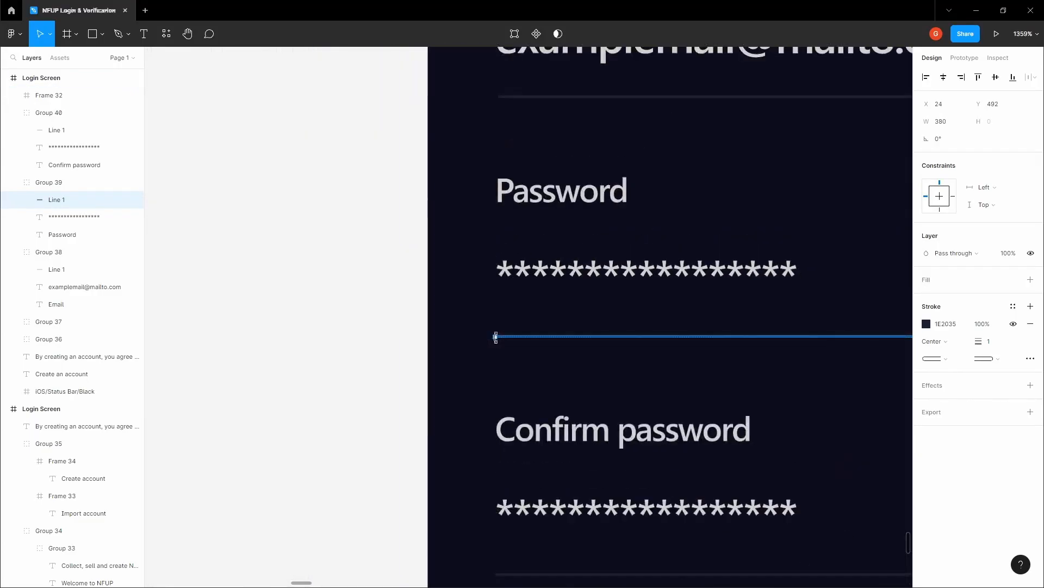
Step: Extend the left end of the Email underline so it starts at X 24 and is 380 wide
scroll(495, 338, up, 3)
ctrl+click(527, 272)
key(alt)
scroll(495, 262, up, 2)
scroll(497, 266, up, 2)
drag(506, 287, 497, 287)
Step: Extend the left end of the Username underline to line up with the text's left edge
scroll(498, 289, down, 4)
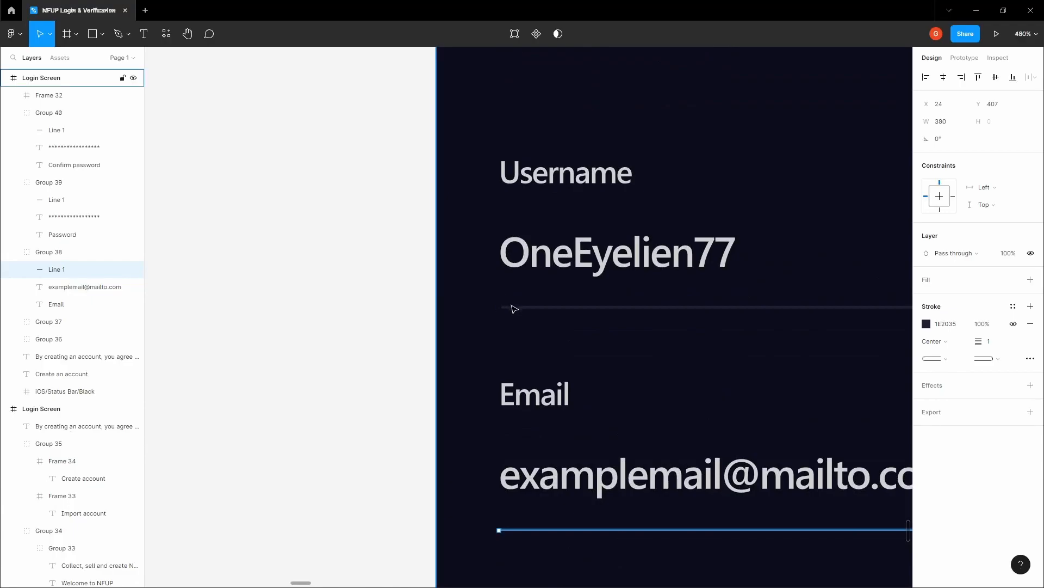
ctrl+click(514, 307)
scroll(487, 330, up, 5)
drag(490, 334, 489, 334)
scroll(462, 336, down, 6)
click(365, 335)
Step: Start a text layer beside the checkbox icon and set its font size to 13
scroll(380, 320, down, 4)
key(space)
drag(413, 352, 420, 248)
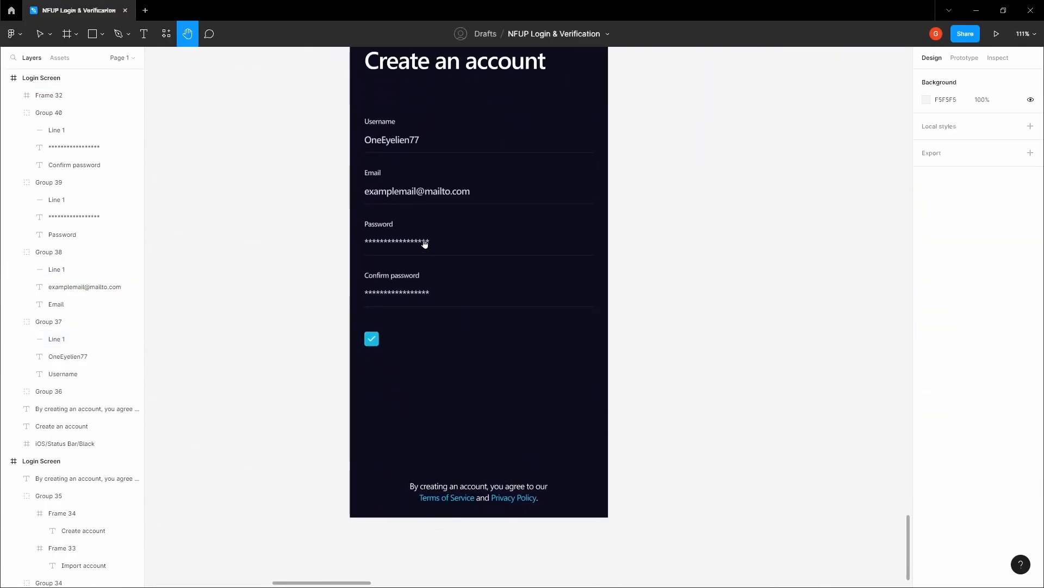
scroll(433, 303, up, 2)
drag(443, 346, 441, 346)
scroll(442, 346, up, 3)
key(t)
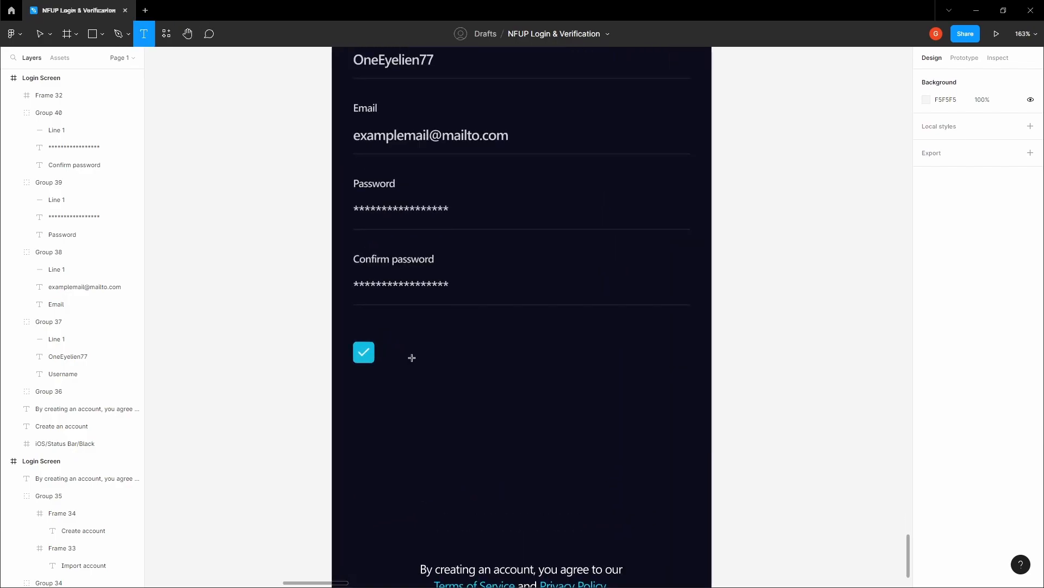
click(406, 354)
key(Escape)
key(t)
click(402, 362)
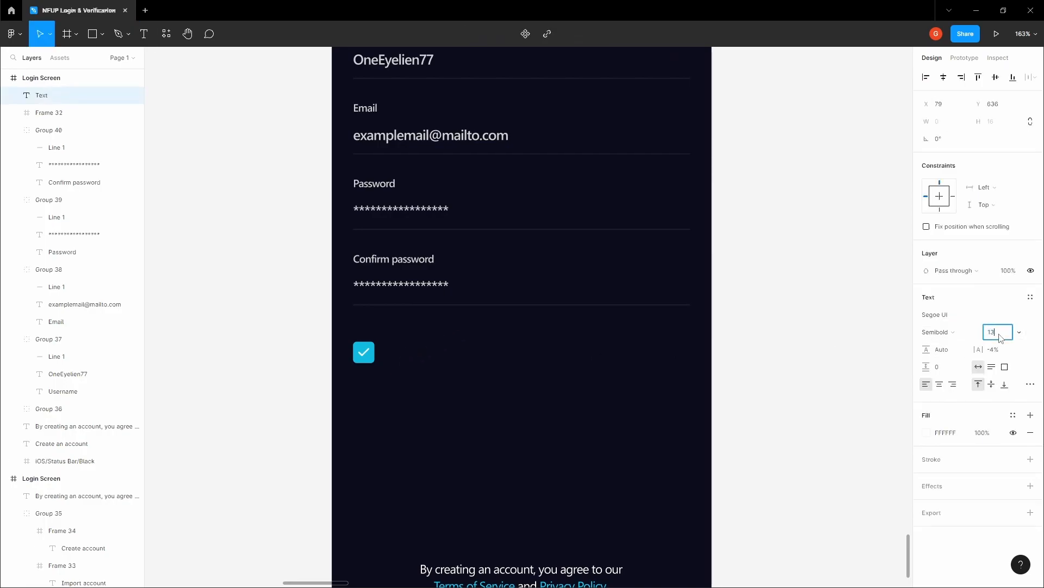
key(Tab)
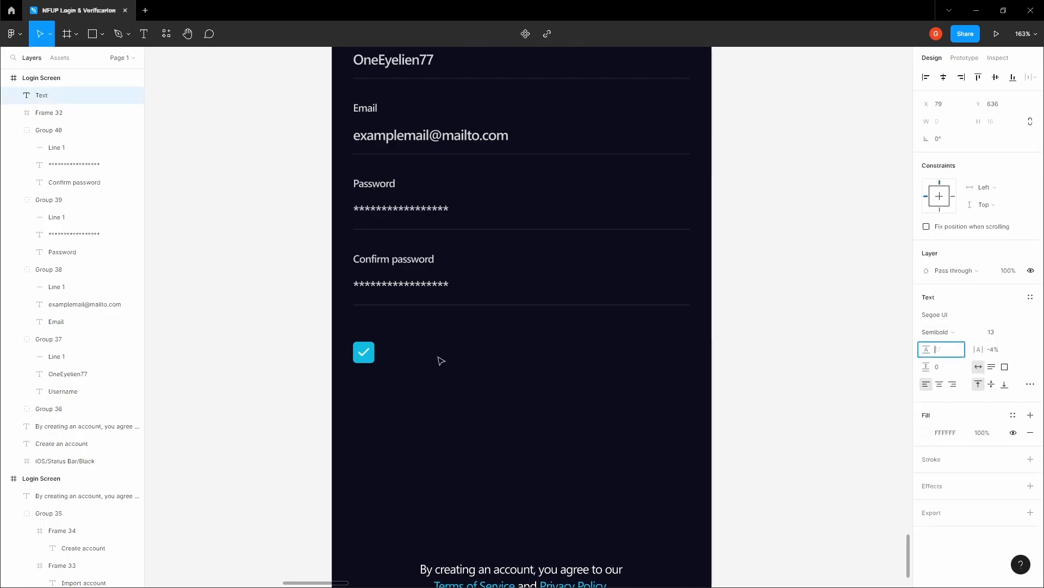
key(Escape)
Step: Add text beside the checkbox reading "I have read and I agree with the Terms of Service and Privacy Policy regarding the consent of using my data"
key(t)
click(418, 358)
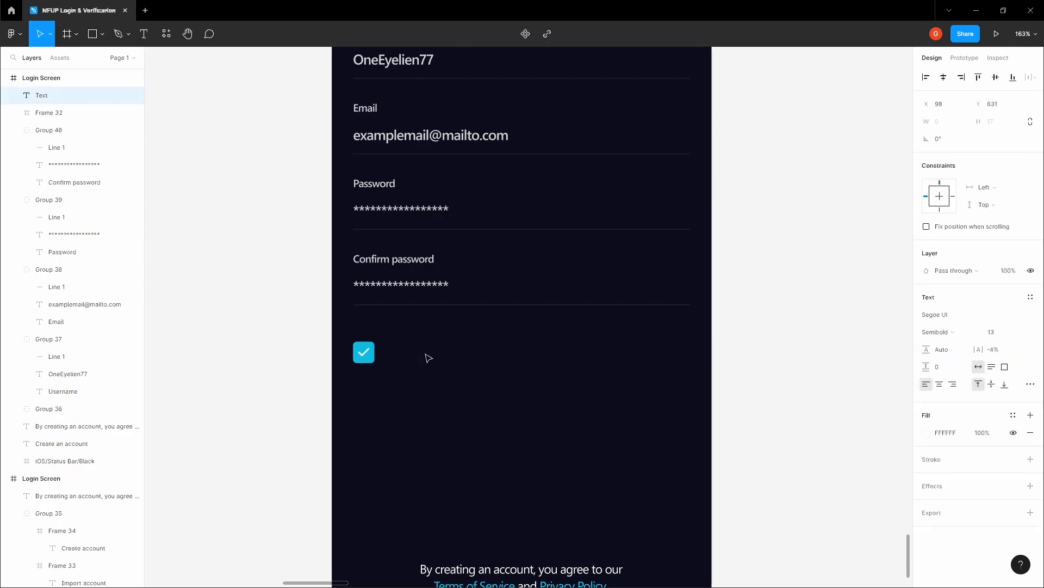
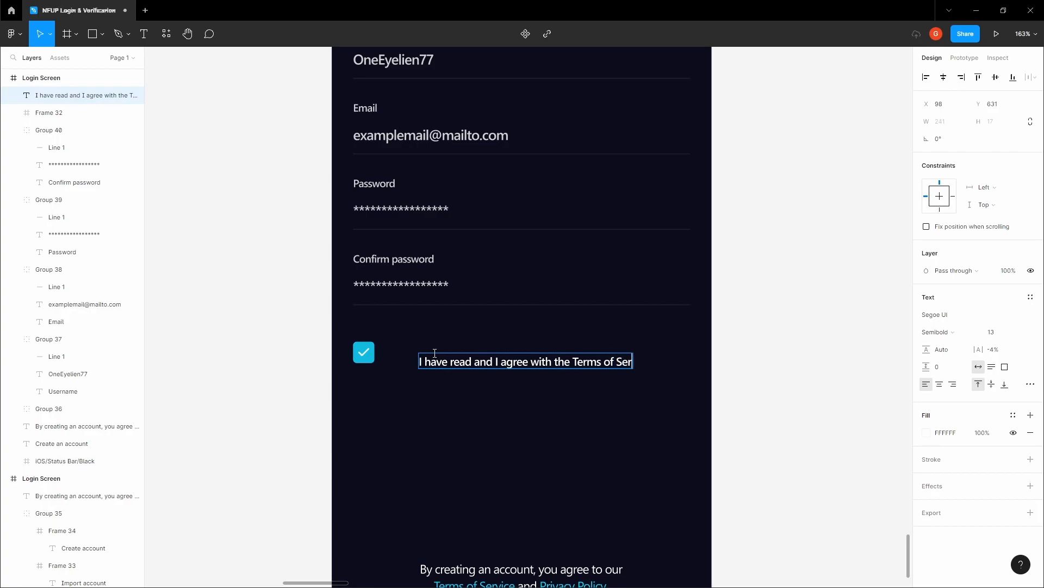
text(P)
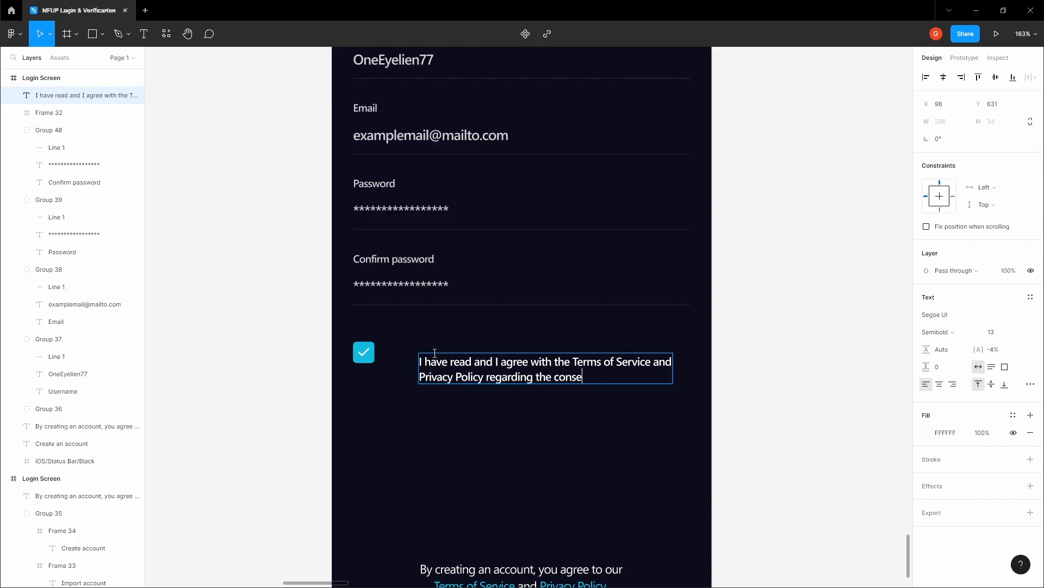
text(at)
Step: Finish the consent text with a third line reading "to prevent abuse and protect your account."
key(Return)
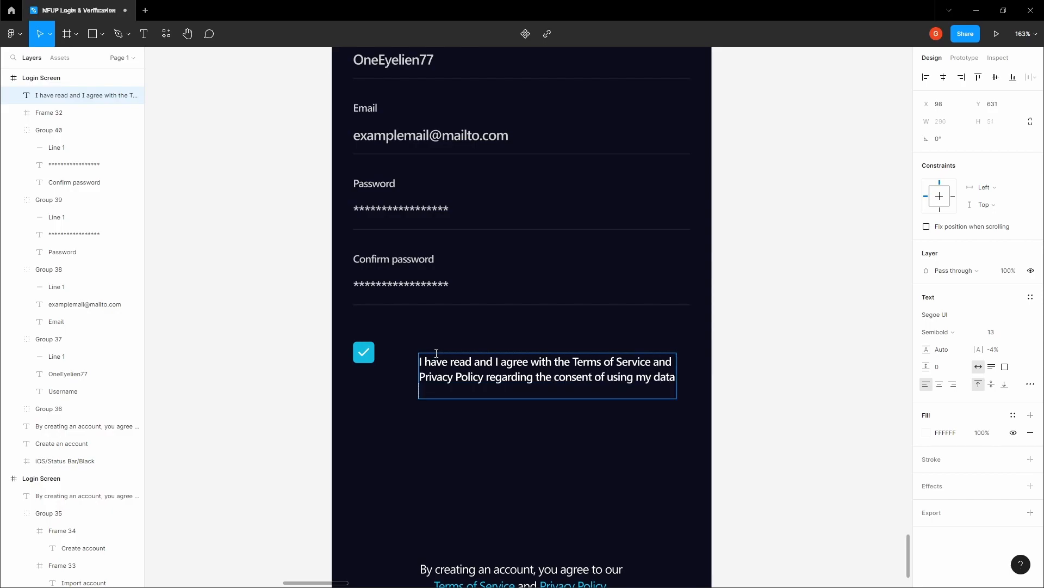
text(to prevent abuse)
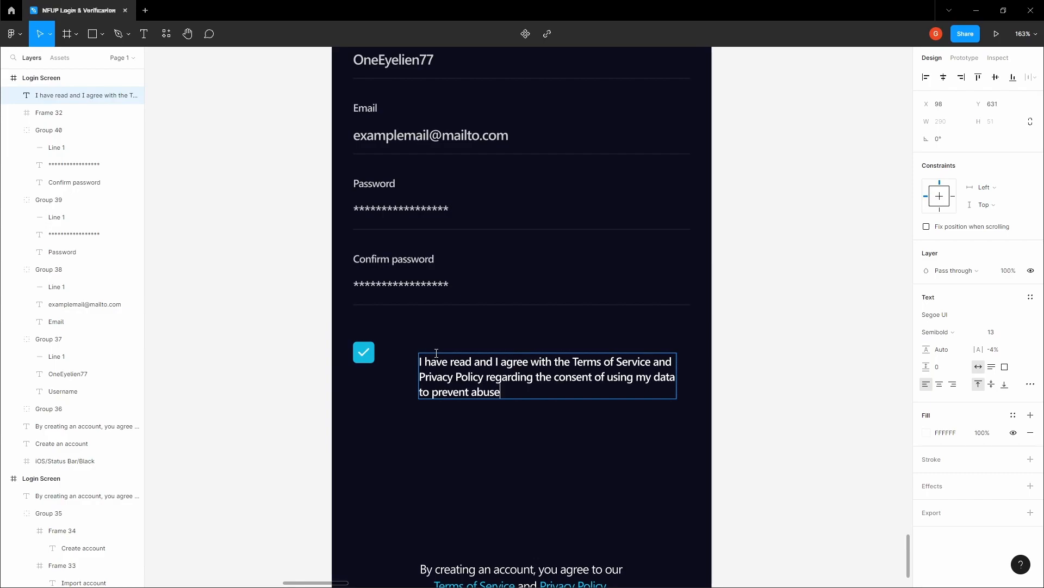
text(protect your account.)
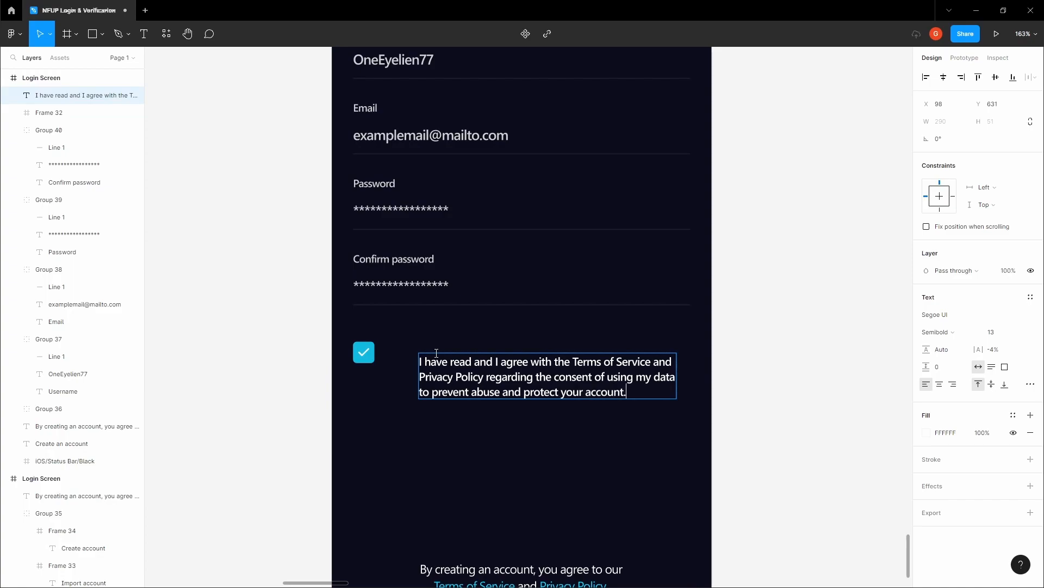
click(517, 432)
Step: Move the consent text up and to the left so it sits close beside the checkbox
key(space)
drag(479, 390, 419, 361)
click(412, 327)
scroll(411, 325, down, 3)
key(space)
drag(609, 271, 543, 381)
scroll(544, 381, down, 4)
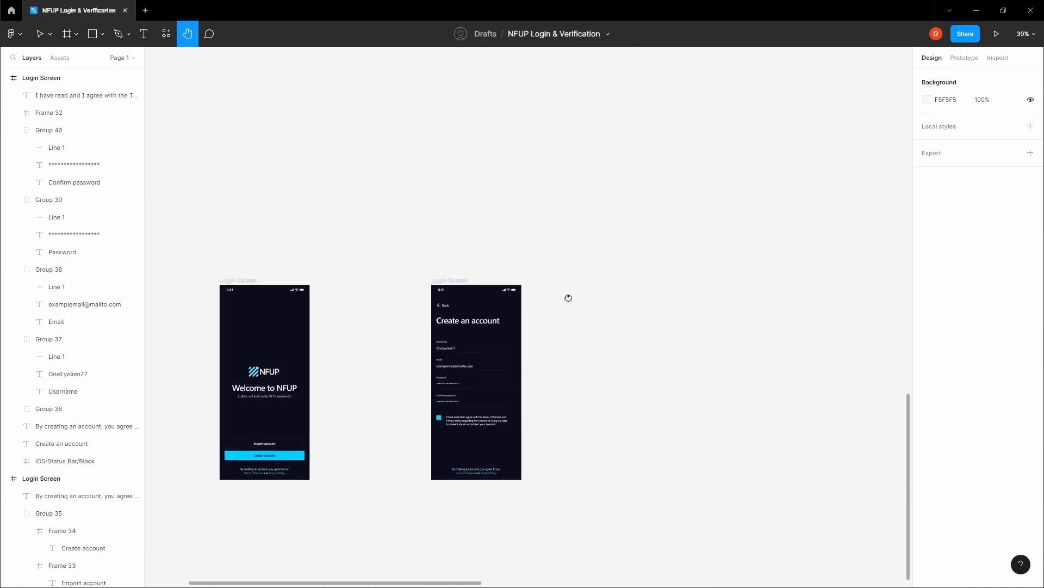
Step: Copy the fill color of the second grey Text swatch in the Colors frame
drag(661, 291, 480, 432)
scroll(480, 432, down, 3)
drag(609, 233, 476, 387)
scroll(476, 387, down, 3)
drag(678, 148, 573, 235)
scroll(574, 235, up, 7)
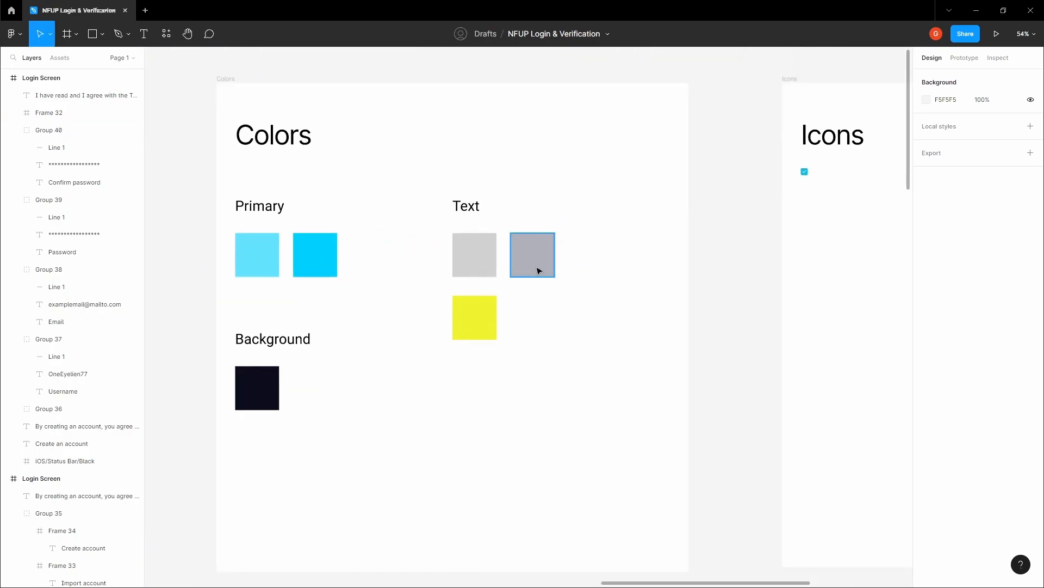
click(538, 271)
click(726, 368)
Step: Apply the copied grey AFB0BA as the fill of the consent text on the "Create an account" screen
scroll(725, 368, down, 4)
key(space)
drag(585, 467, 593, 420)
scroll(593, 419, down, 3)
drag(486, 574, 643, 347)
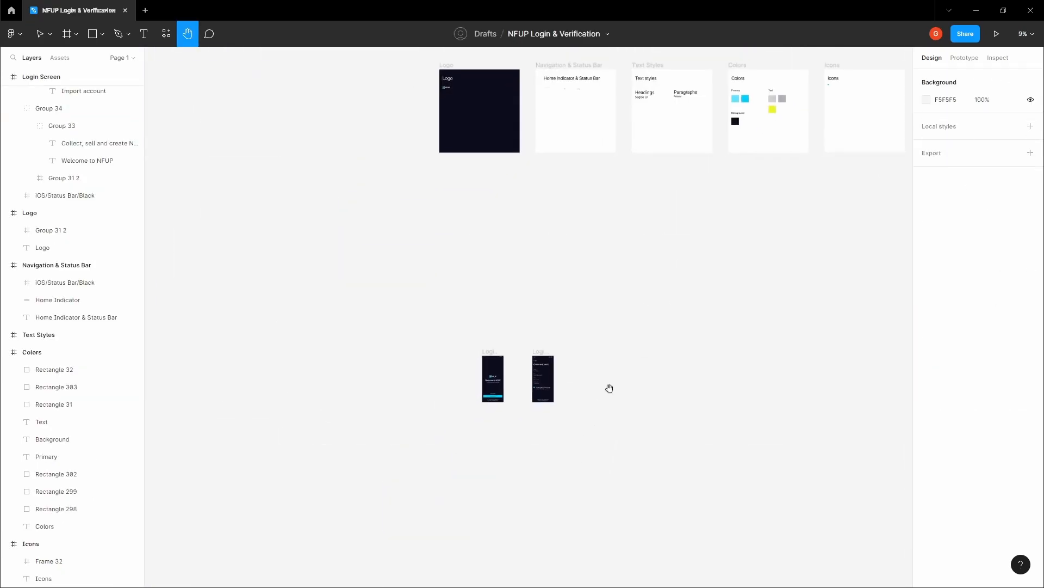
scroll(541, 381, up, 10)
click(598, 374)
click(941, 433)
key(ctrl+v)
click(811, 326)
Step: Align the consent text and the checkbox icon by their top edges
key(space)
drag(762, 282, 717, 299)
scroll(712, 299, down, 1)
drag(636, 330, 587, 340)
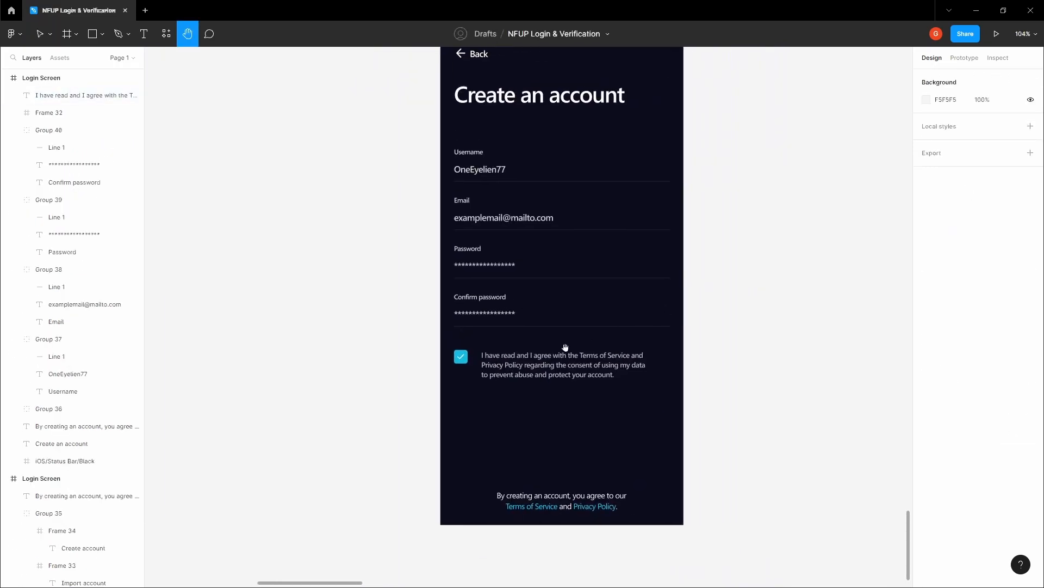
scroll(531, 361, up, 3)
click(484, 366)
drag(478, 361, 476, 361)
scroll(395, 358, up, 5)
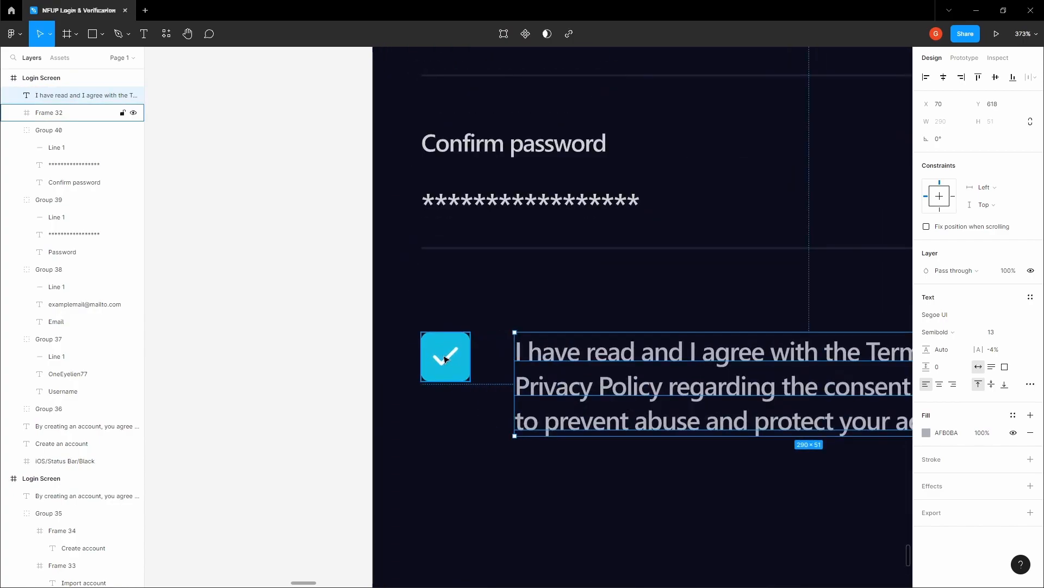
shift+click(446, 359)
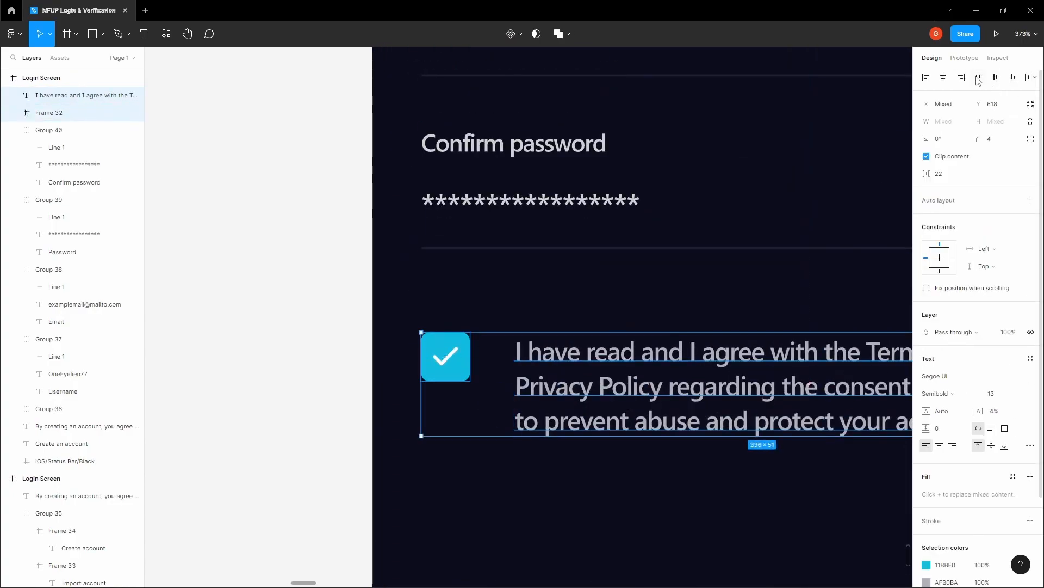
Step: Nudge the consent text horizontally to X 60, leaving a 12 px gap to the checkbox
shift+click(463, 366)
key(Left)
key(Left)
key(Left)
key(Left)
key(Left)
key(Left)
key(Left)
key(Left)
key(Left)
key(Left)
key(Left)
key(Left)
key(Left)
key(Left)
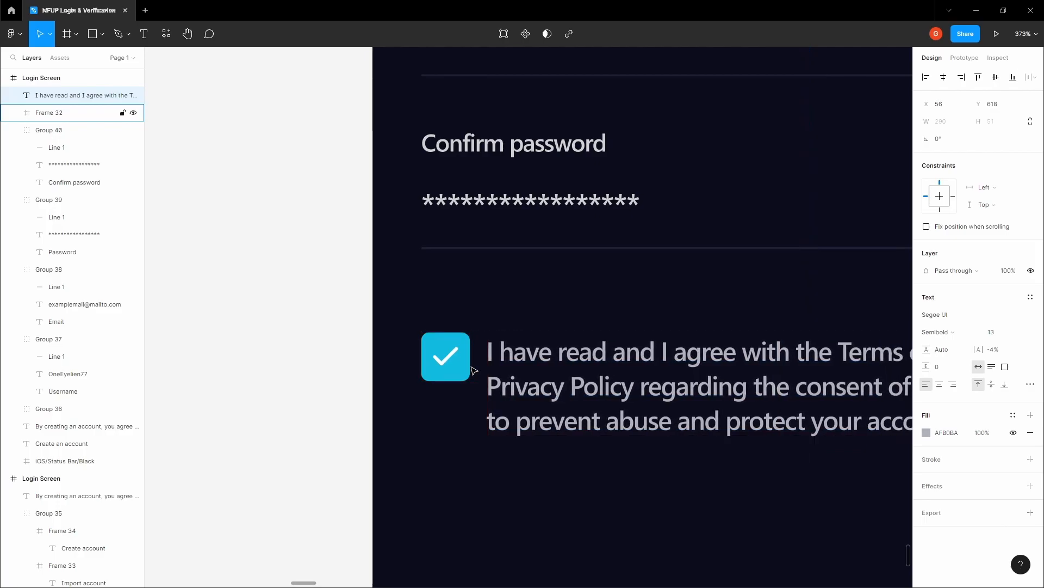
ctrl+scroll(474, 370, down, 10)
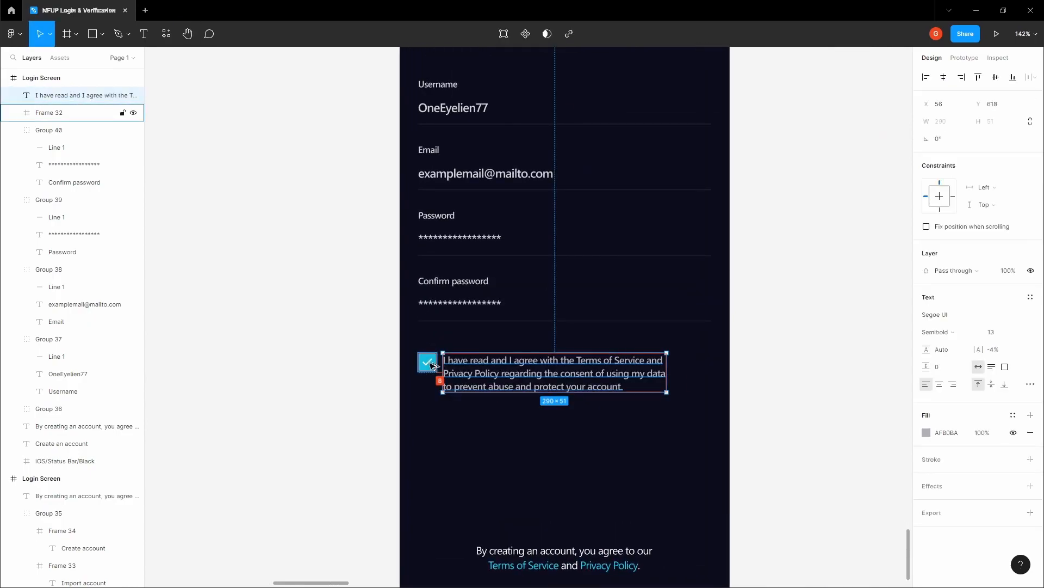
key(Right)
key(Right)
key(Right)
key(Right)
click(282, 432)
ctrl+scroll(310, 424, down, 1)
Step: Group the checkbox icon with the consent text
key(space)
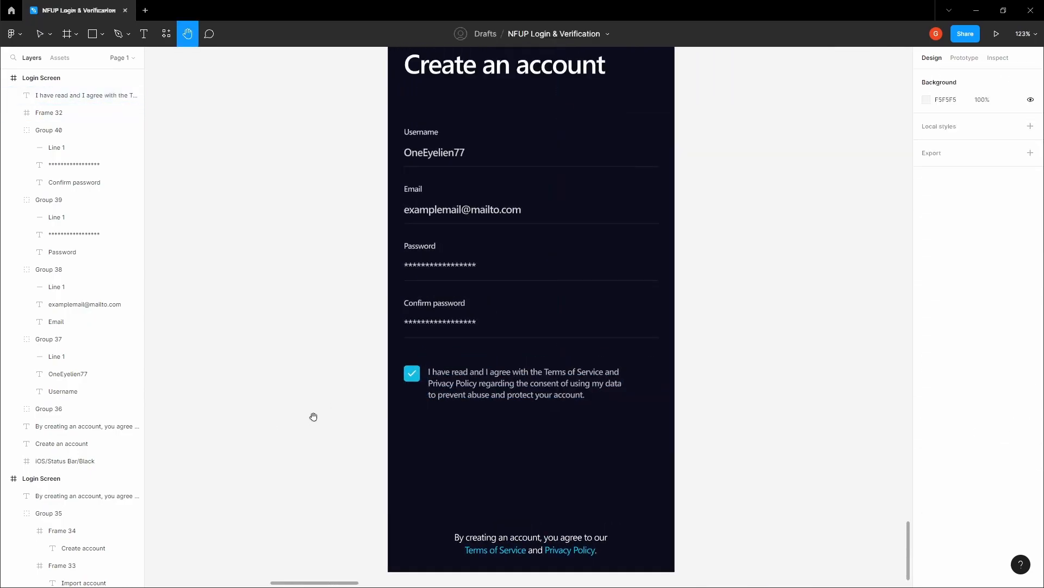
ctrl+scroll(400, 380, up, 5)
click(407, 380)
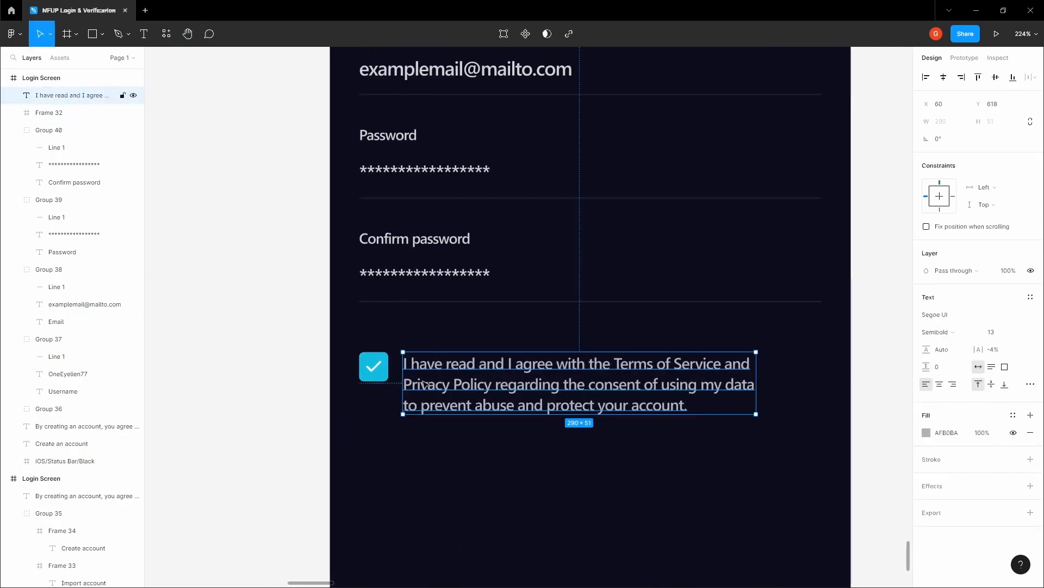
shift+click(375, 373)
key(ctrl+g)
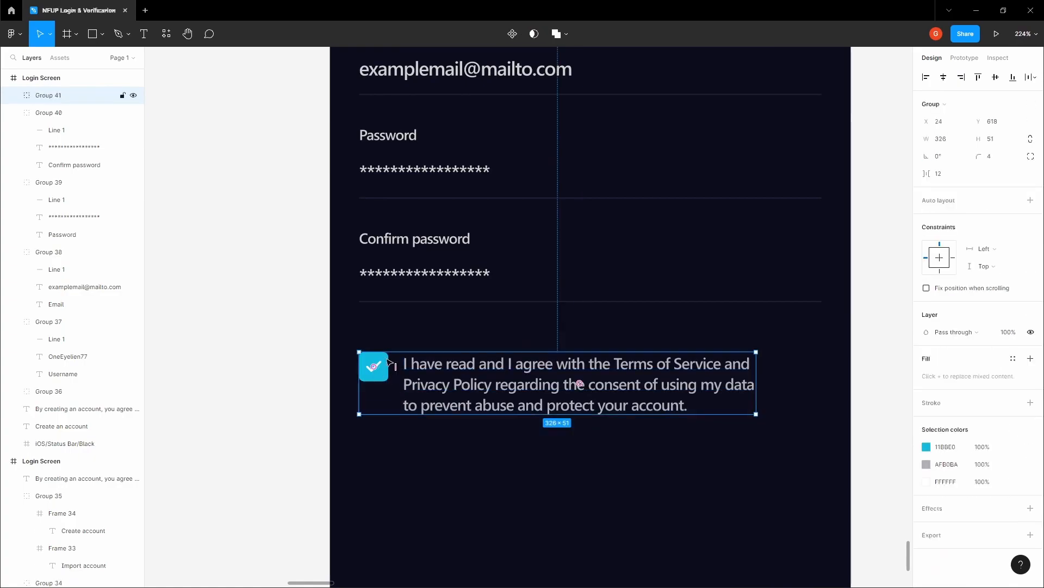
Step: Move the consent group up to Y 609, closer to the confirm password field
key(alt)
key(alt)
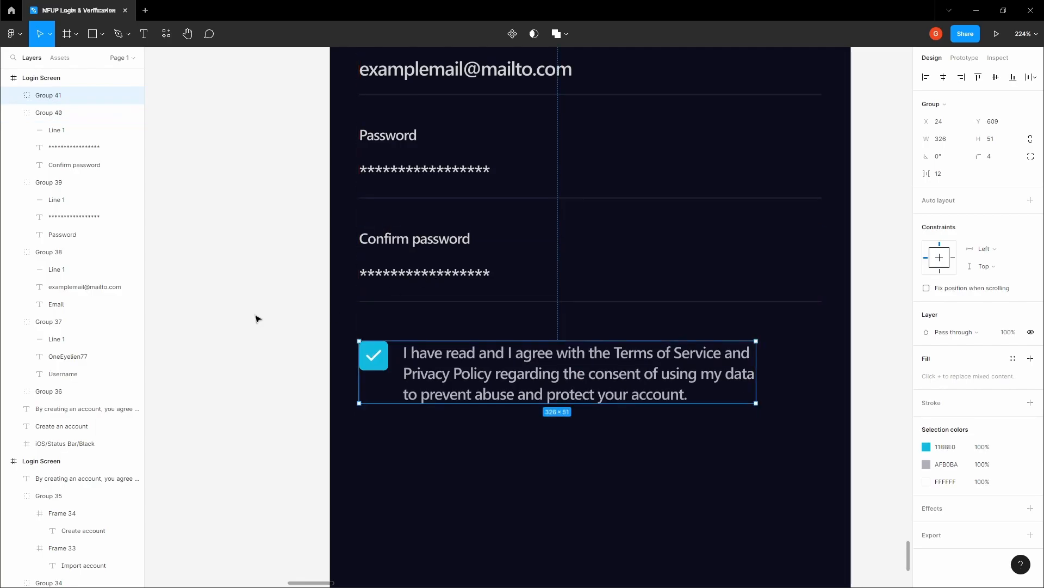
click(263, 319)
scroll(259, 314, down, 5)
drag(260, 315, 349, 328)
scroll(298, 356, down, 2)
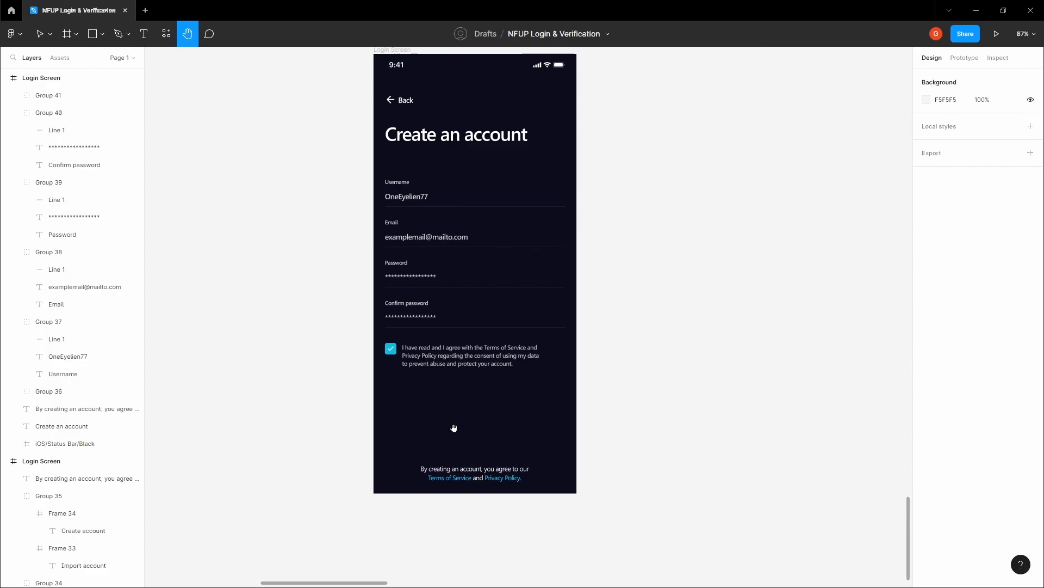
Step: Copy the blue "Create account" button from the welcome screen
drag(455, 429, 534, 413)
scroll(471, 397, down, 3)
drag(382, 383, 560, 364)
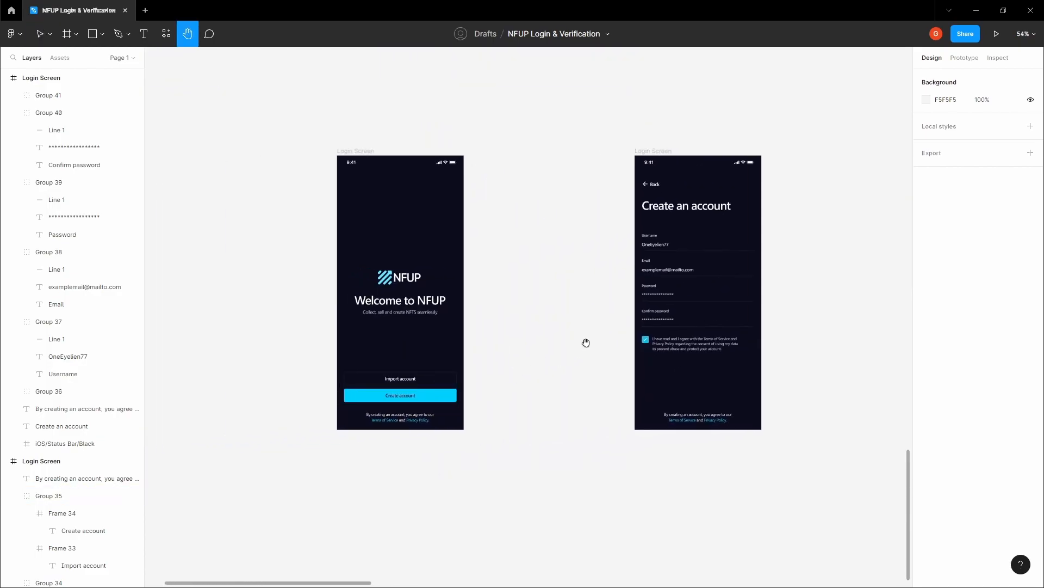
drag(453, 400, 415, 408)
scroll(409, 407, up, 4)
double_click(409, 400)
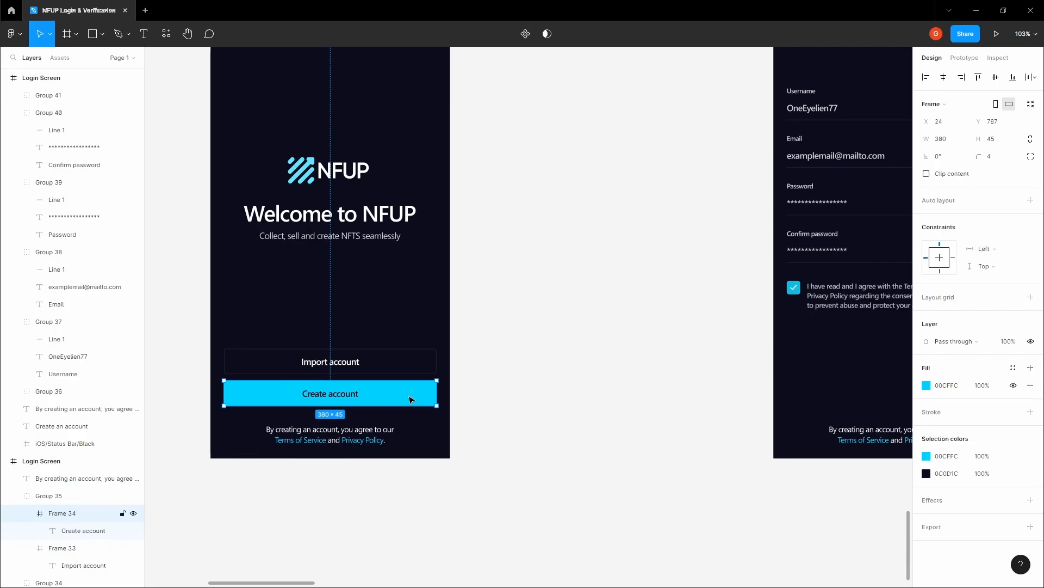
Step: Paste the button into the "Create an account" screen and place it just above the terms text at Y 796
click(558, 362)
scroll(544, 354, right, 3)
scroll(511, 348, down, 3)
click(493, 99)
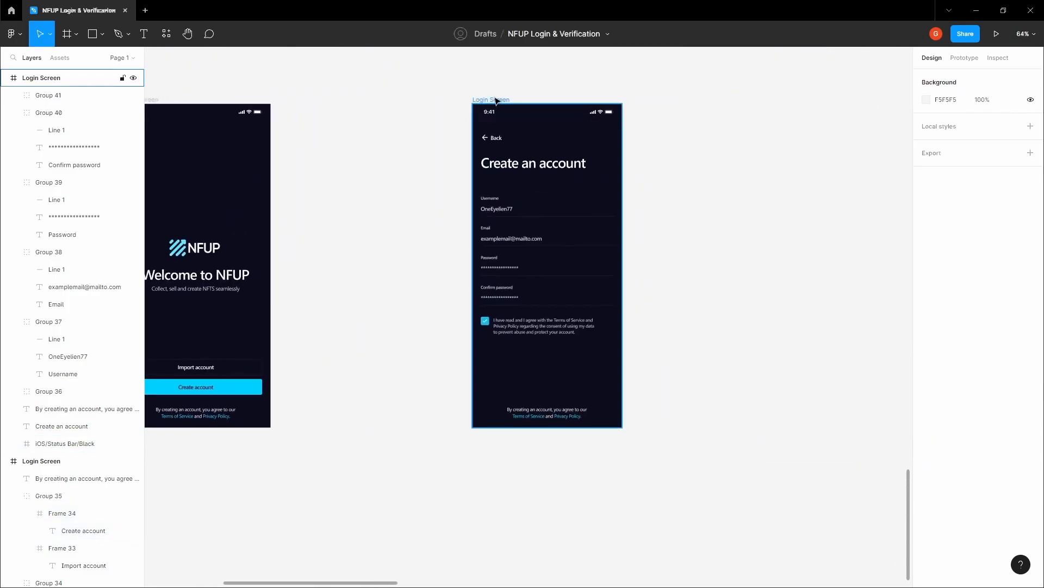
key(ctrl+v)
drag(559, 135, 564, 408)
scroll(563, 370, up, 3)
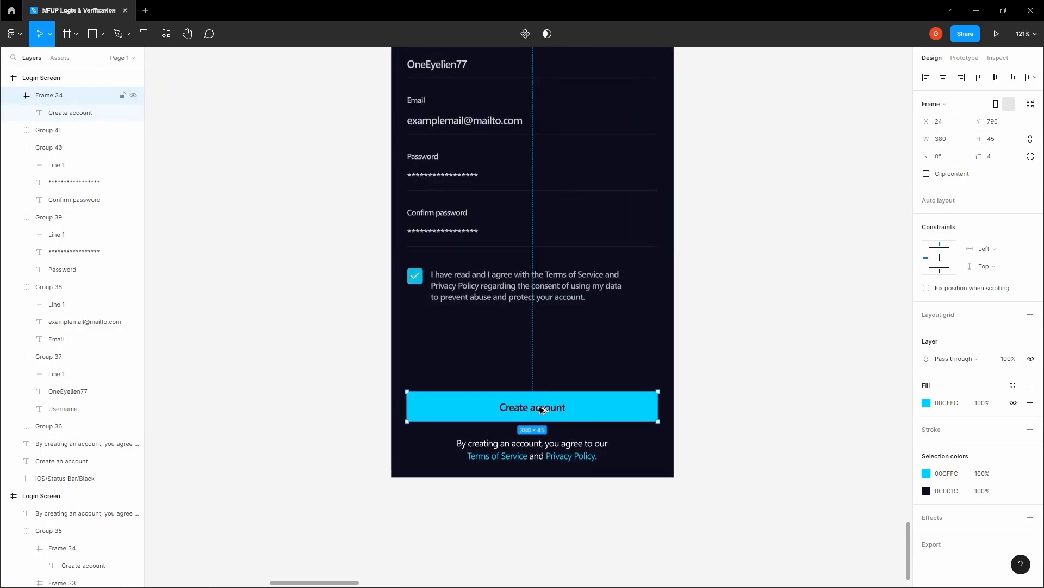
Step: Change the pasted button's label to "Next"
double_click(540, 408)
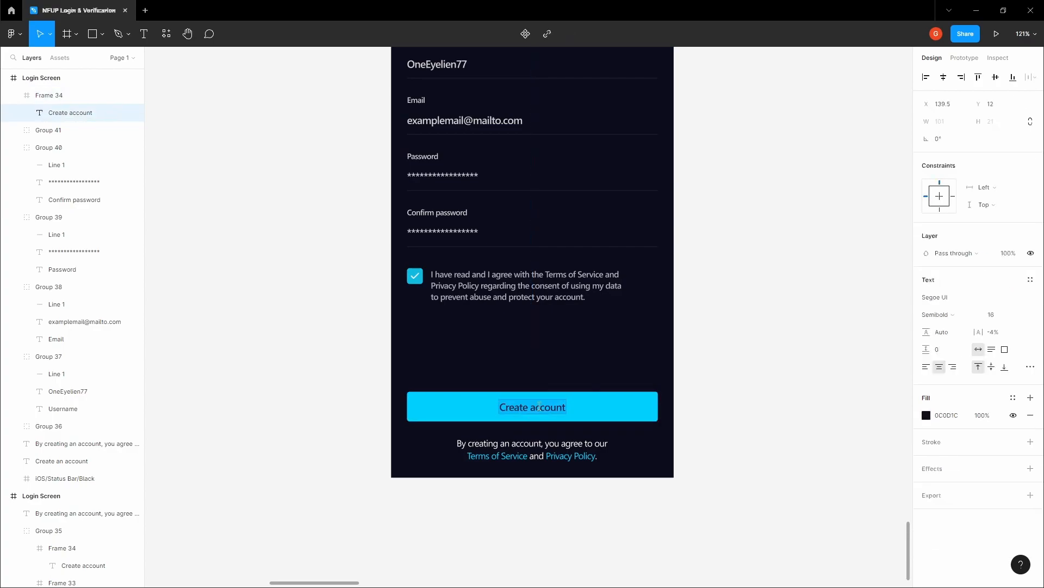
text(Nex)
click(761, 380)
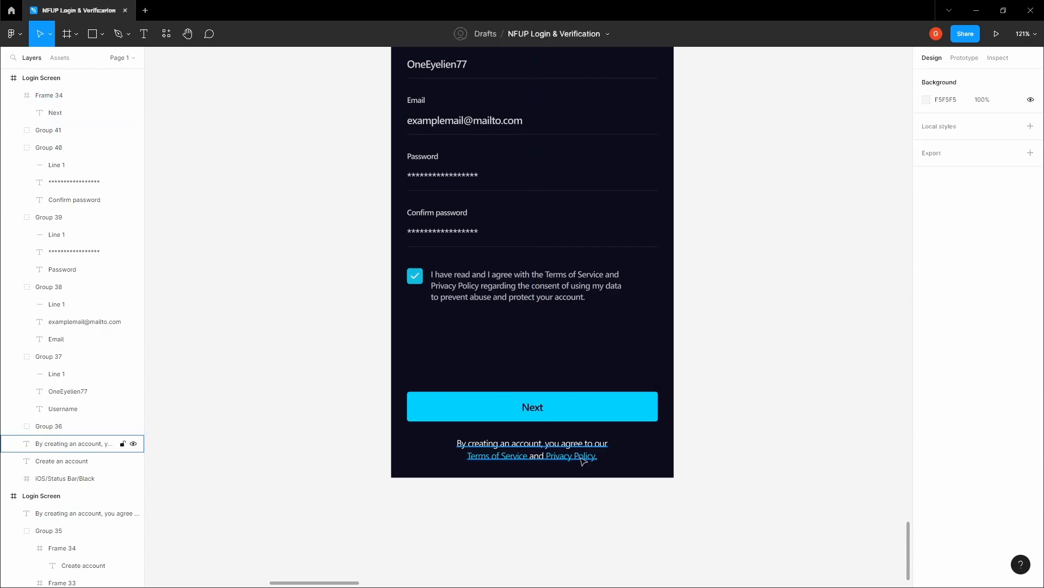
Step: Delete the terms text below the Next button and place a duplicate of the button there at Y 850
click(579, 462)
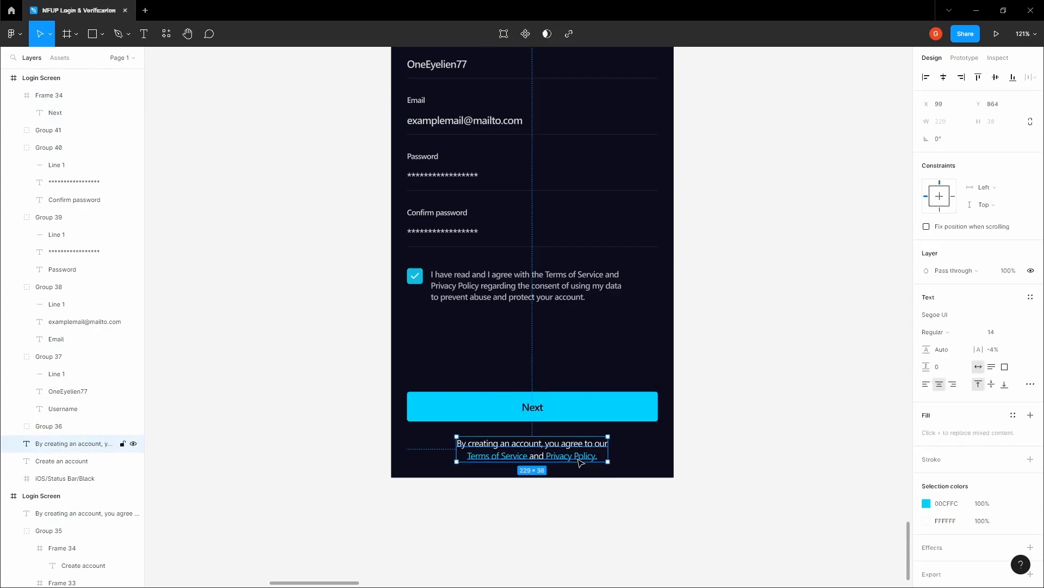
key(Delete)
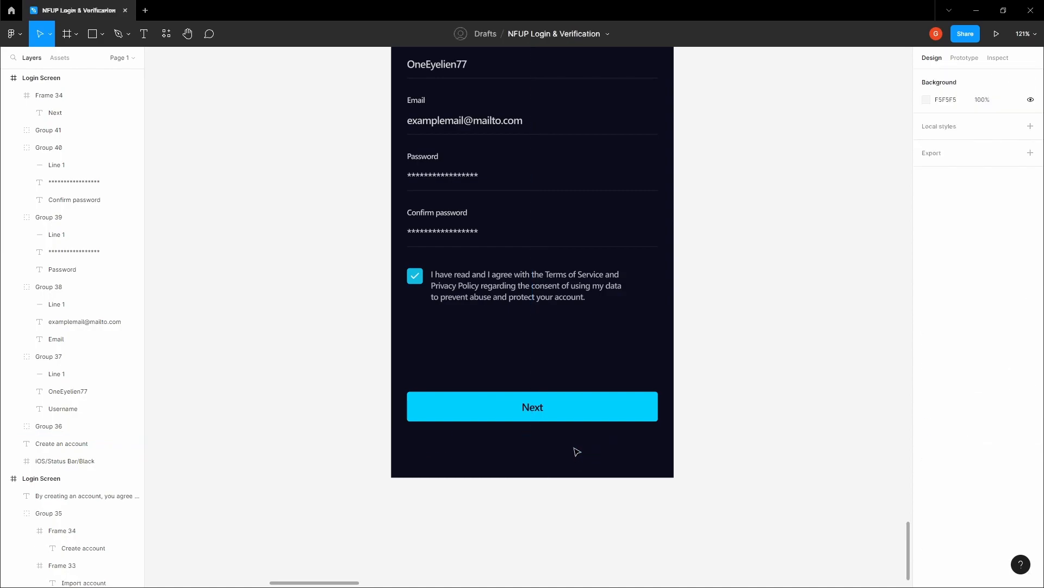
click(585, 420)
drag(580, 407, 581, 443)
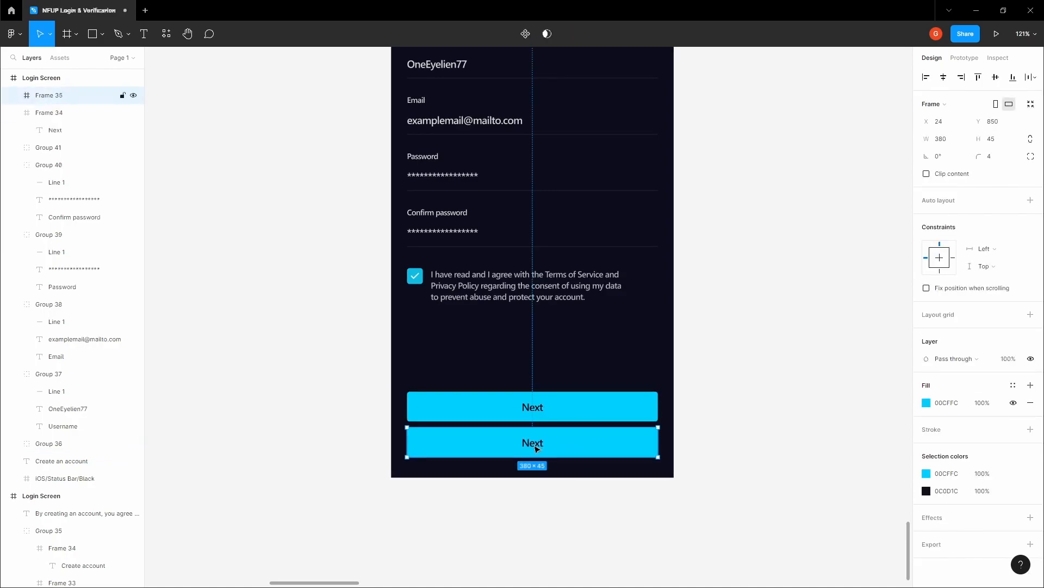
Step: Change the duplicate button's label to "Already have an account ? Sign in" and remove the button's fill
double_click(538, 442)
scroll(535, 443, up, 2)
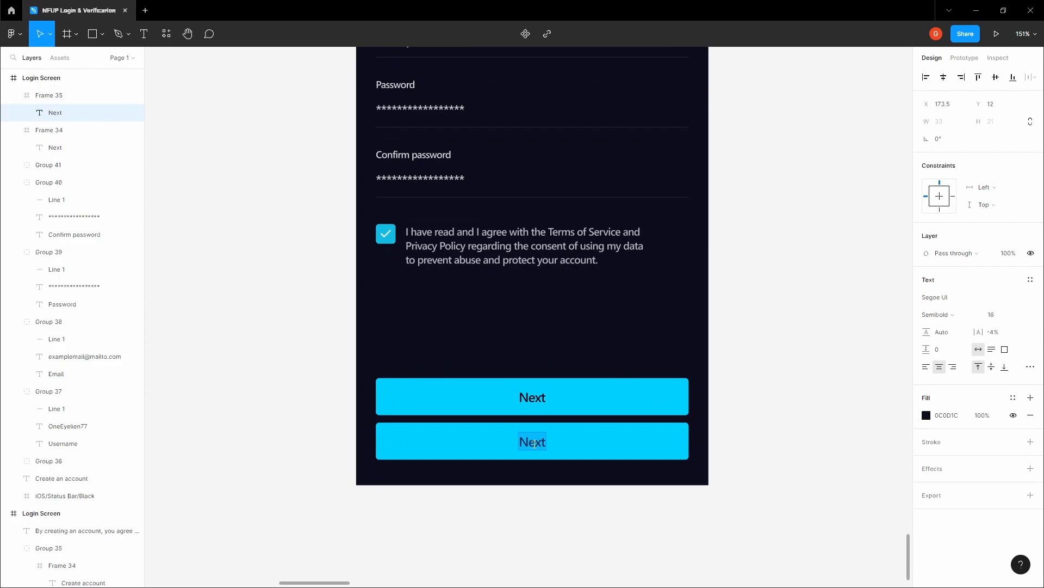
text(Already have an account ? Sign in)
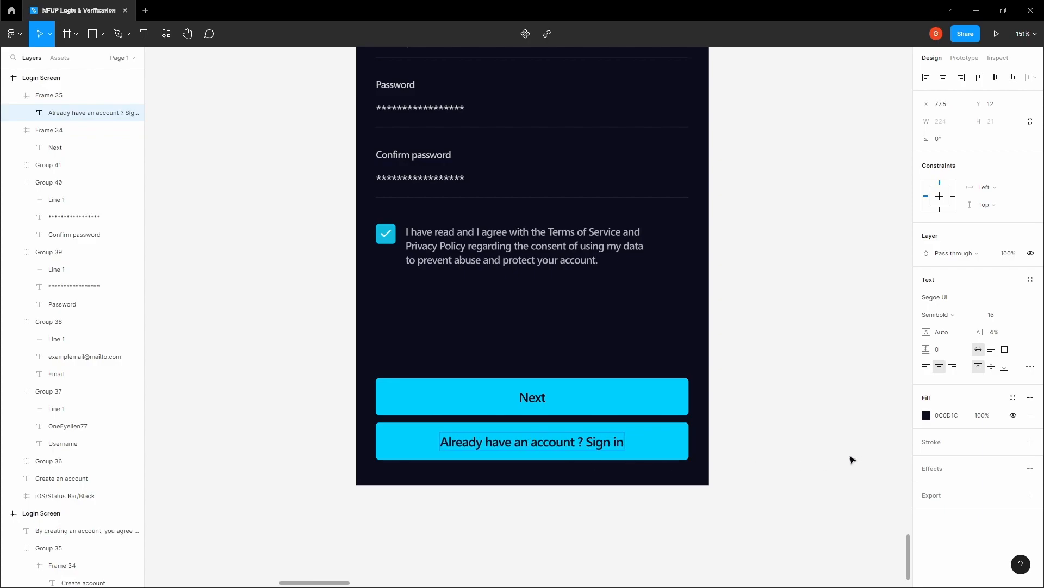
click(842, 462)
click(647, 438)
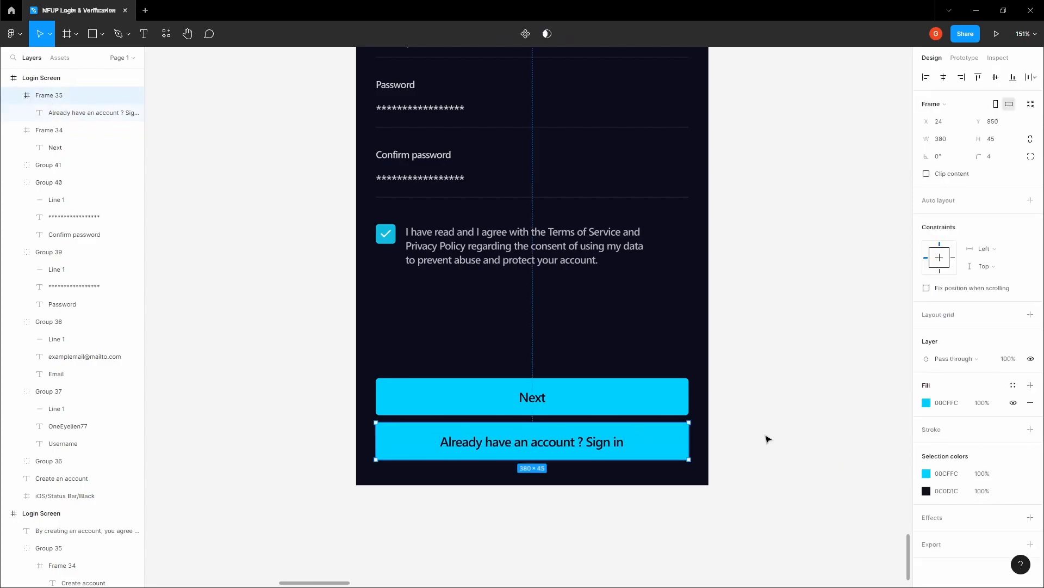
click(1031, 405)
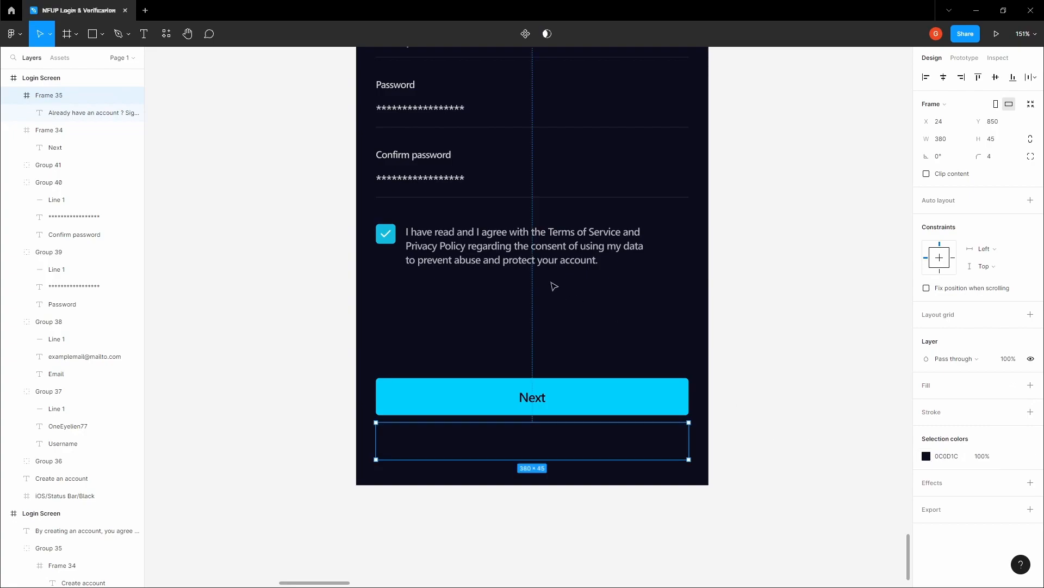
Step: Copy the fill color D0D0D0 from the "Collect, sell and create NFTS seamlessly" tagline on the welcome screen
scroll(553, 286, down, 3)
click(390, 299)
drag(389, 300, 651, 327)
scroll(435, 378, up, 2)
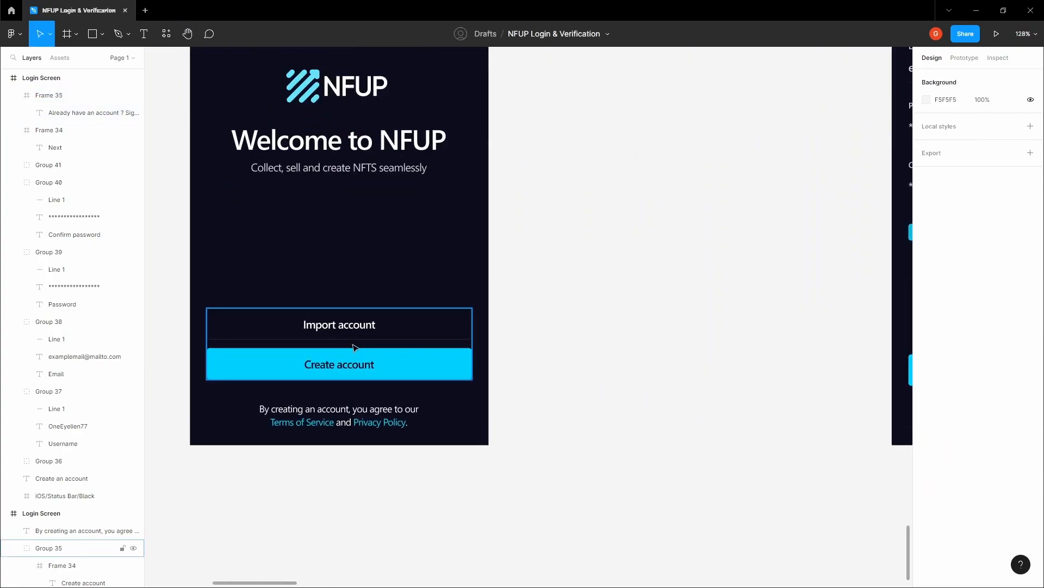
ctrl+click(391, 172)
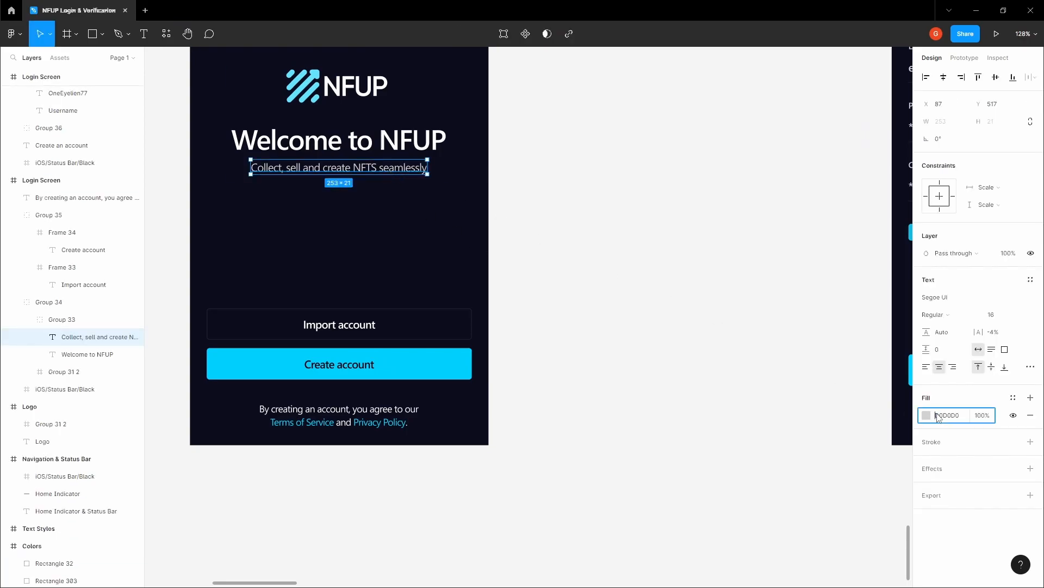
click(731, 351)
drag(749, 333, 741, 331)
ctrl+click(385, 173)
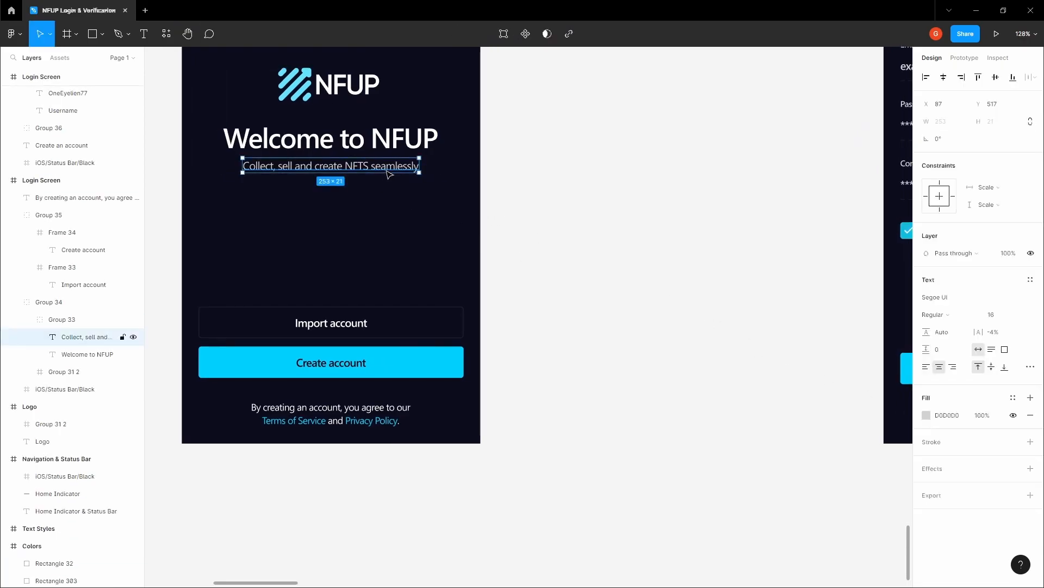
click(667, 345)
Step: Set the fill of the "Already have an account ? Sign in" text to D0D0D0
scroll(387, 303, down, 3)
scroll(651, 389, up, 2)
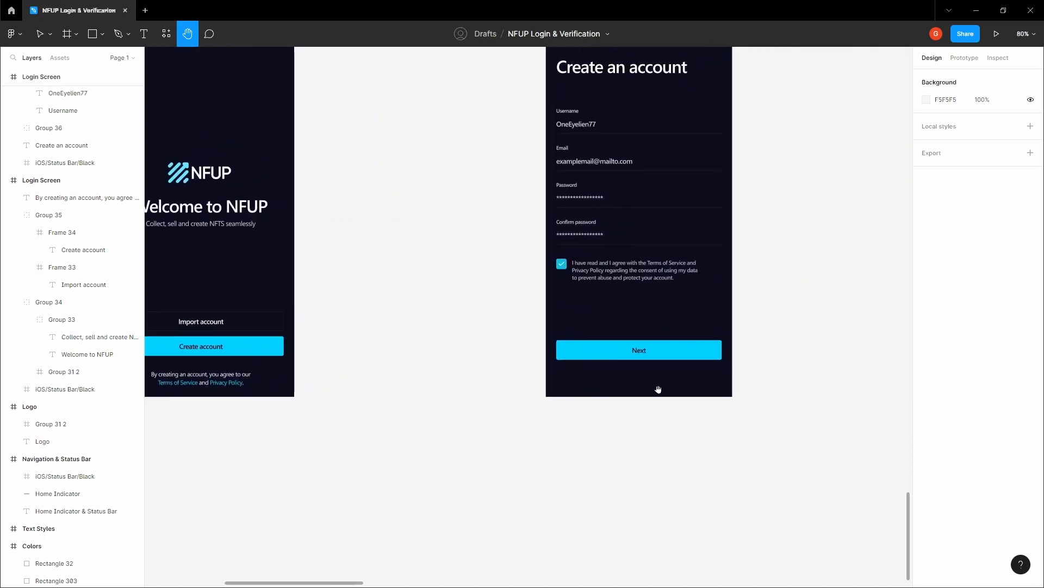
scroll(643, 378, down, 3)
click(722, 373)
drag(723, 374, 671, 385)
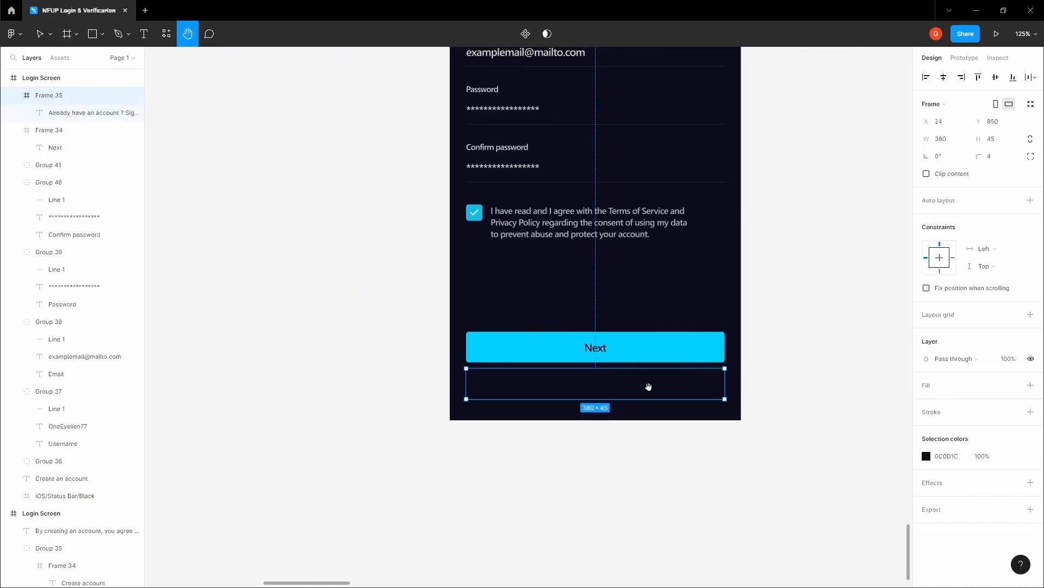
scroll(635, 389, up, 3)
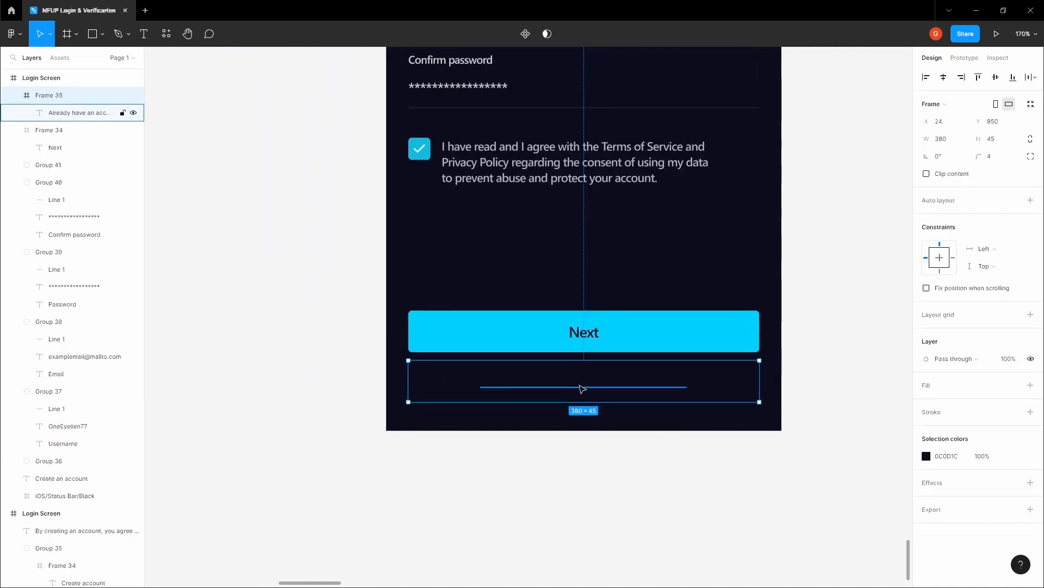
click(583, 389)
click(954, 416)
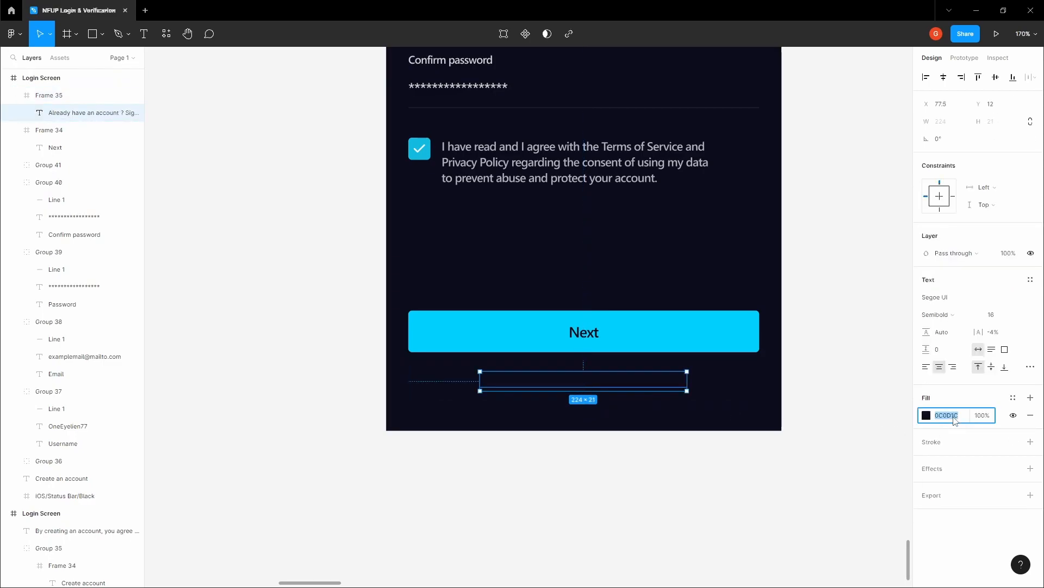
text(D0D0D0)
click(708, 449)
Step: Color only the words "Sign in" in the account prompt with the bright cyan blue
drag(665, 462, 660, 474)
double_click(656, 393)
double_click(661, 394)
click(660, 394)
drag(642, 394, 683, 394)
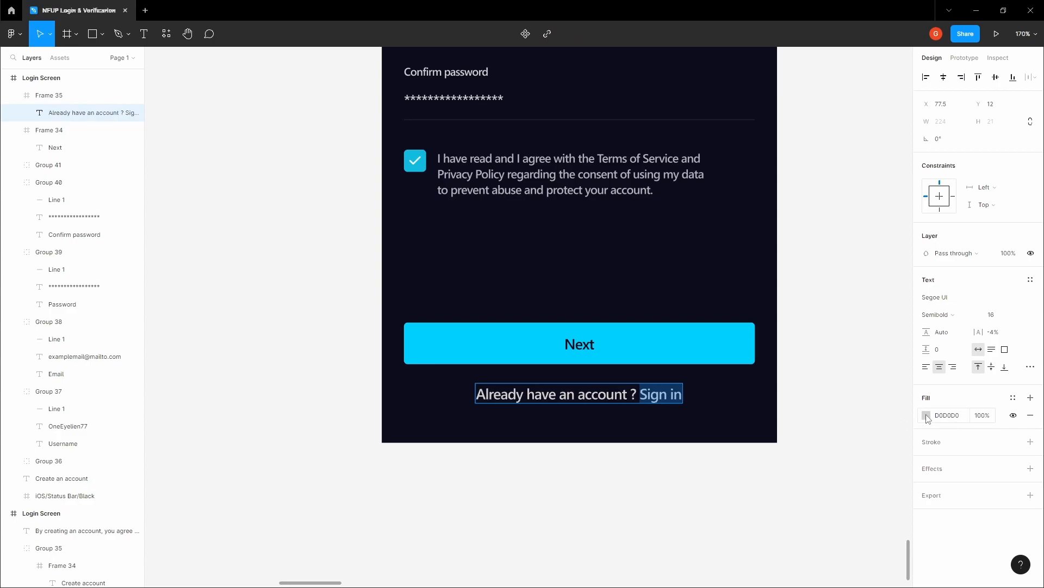
click(927, 416)
click(808, 466)
click(688, 351)
click(716, 508)
Step: Nudge the Next button up to Y 793, leaving a 12 px gap above the sign-in prompt
drag(716, 508, 680, 528)
scroll(680, 508, down, 3)
click(636, 430)
key(alt)
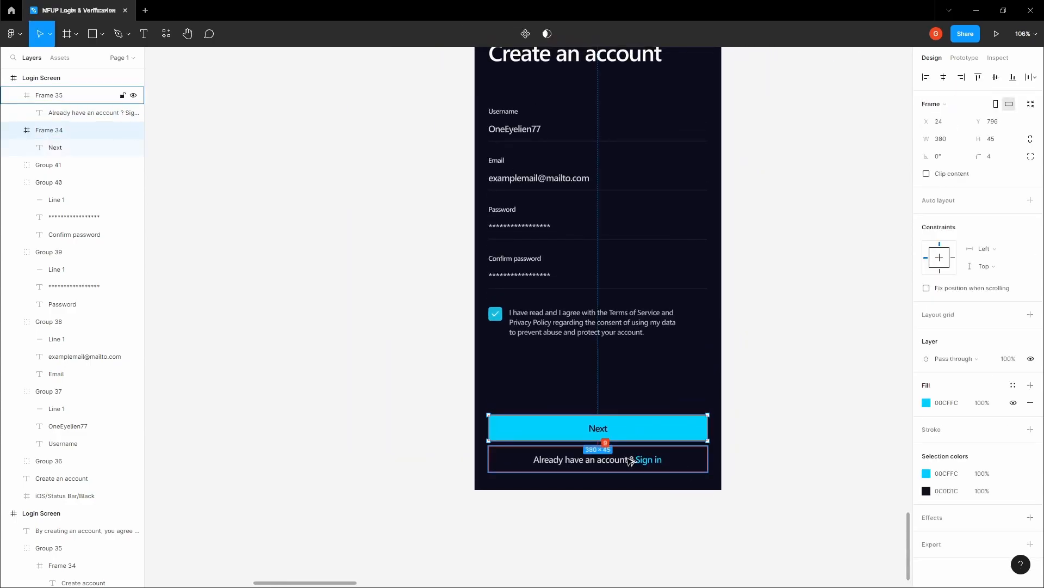
key(Up)
key(Up)
key(Up)
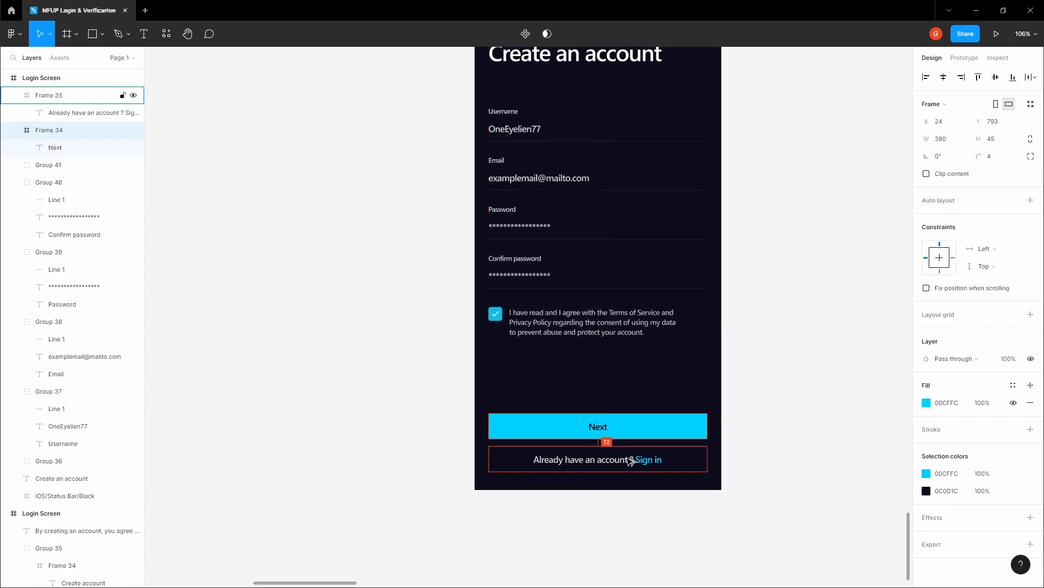
Step: Nudge the Next button down to Y 797, leaving an 8 px gap above the sign-in prompt's frame
key(Down)
key(Down)
key(Down)
key(Down)
click(769, 428)
scroll(768, 428, down, 1)
drag(768, 427, 699, 393)
key(v)
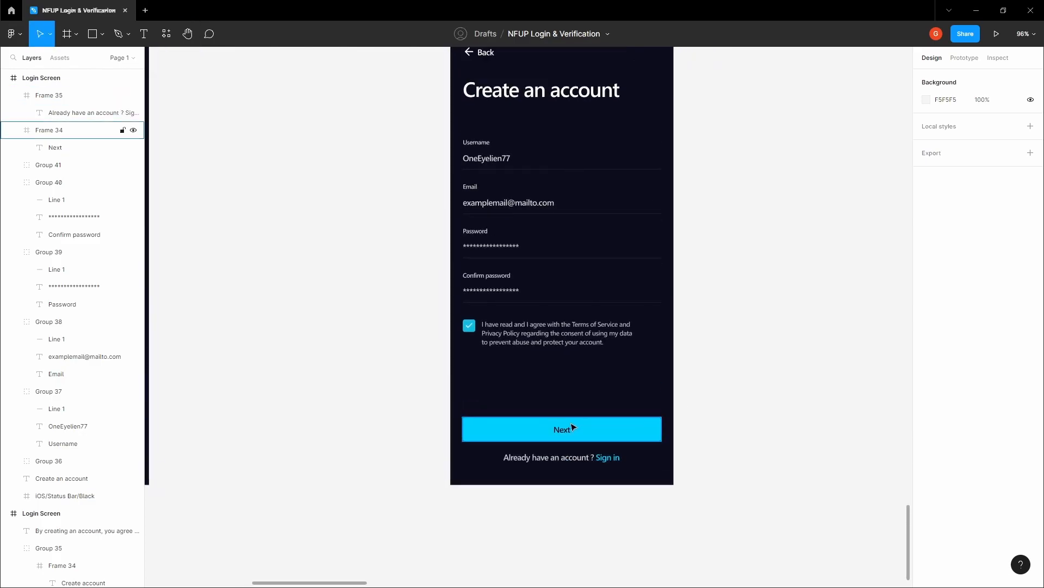
Step: Set the font weight of the whole "Already have an account ? Sign in" text to Regular
double_click(568, 460)
ctrl+scroll(568, 461, up, 2)
click(937, 320)
click(944, 306)
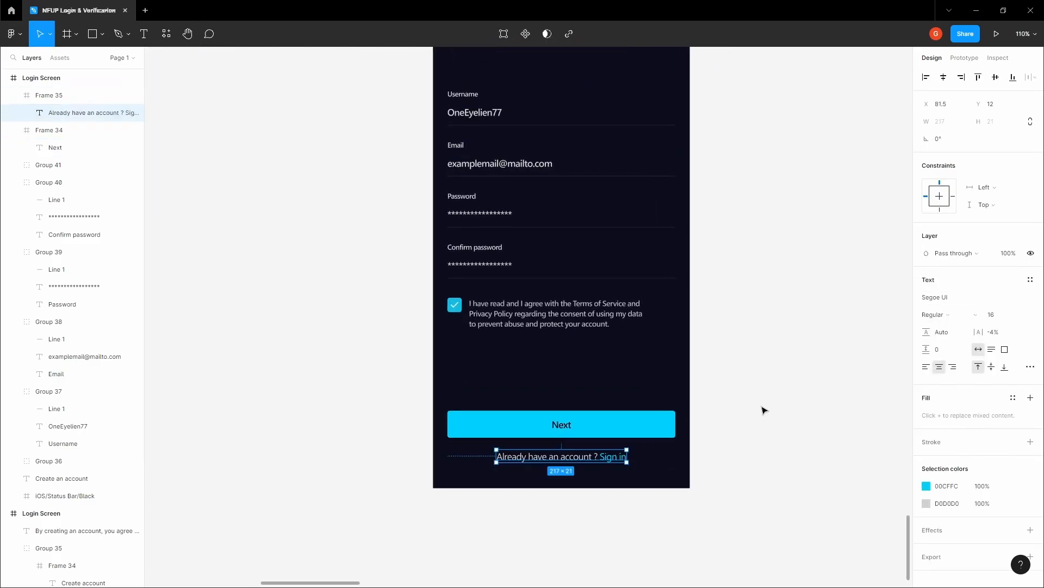
click(762, 408)
Step: Make only the words "Sign in" in the account prompt Semibold
scroll(771, 338, down, 2)
ctrl+scroll(655, 401, up, 5)
double_click(613, 383)
click(614, 382)
drag(614, 383, 657, 382)
click(945, 314)
click(949, 328)
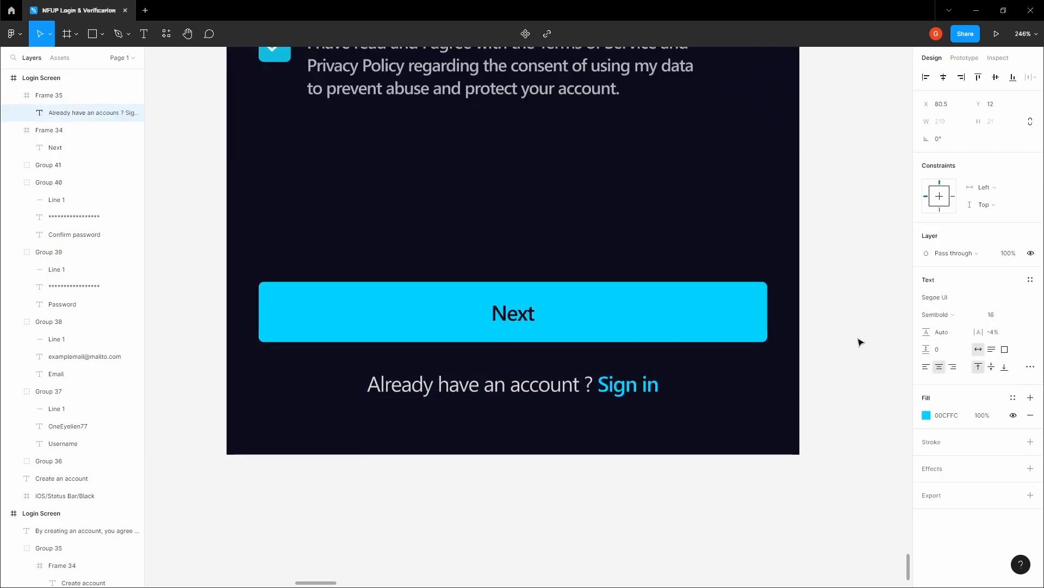
click(858, 339)
click(857, 340)
Step: Group the Next button with the sign-in prompt frame and move the group up to Y 777
ctrl+scroll(857, 337, down, 4)
key(space)
drag(858, 336, 716, 403)
click(664, 364)
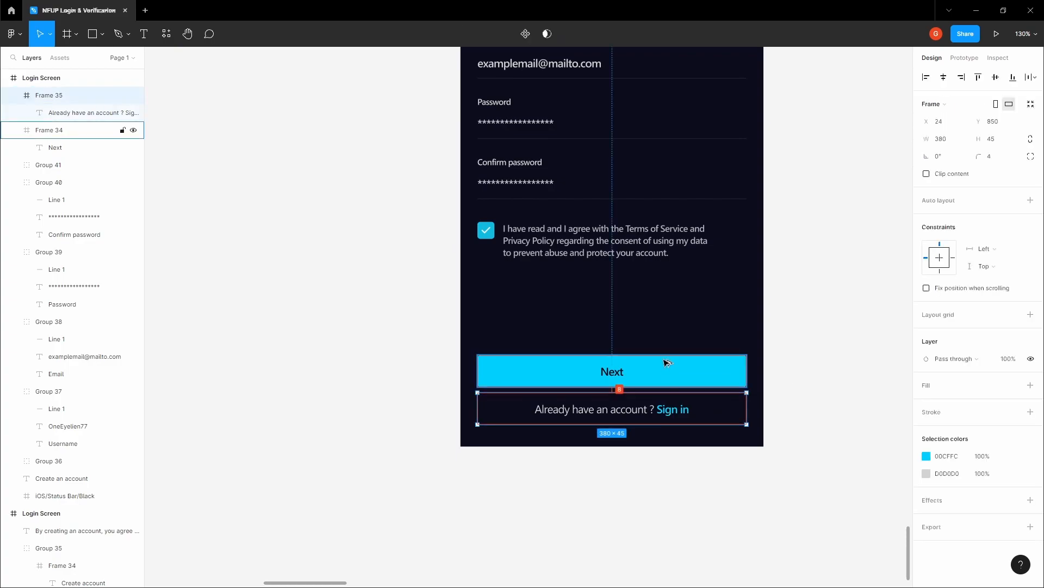
key(ctrl+g)
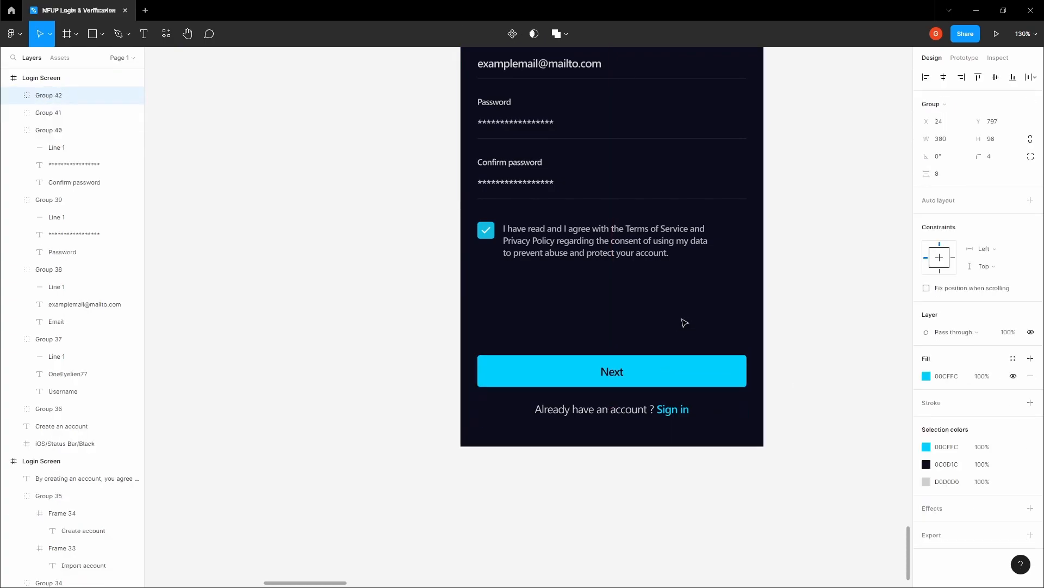
click(842, 324)
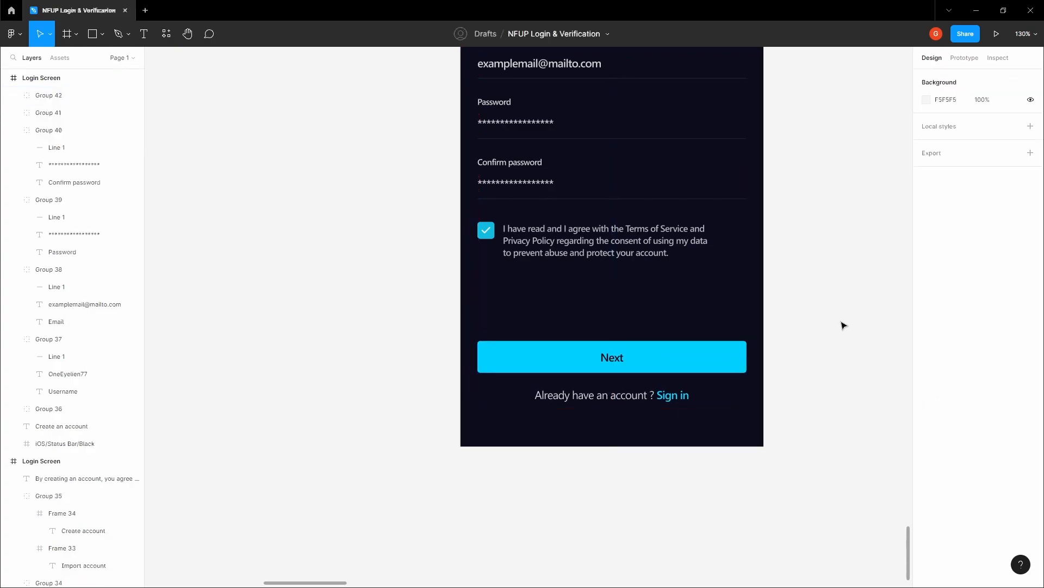
Step: Copy the Home Indicator bar from the Navigation & Status Bar frame
ctrl+scroll(838, 326, down, 6)
key(space)
scroll(674, 333, down, 3)
scroll(625, 350, up, 5)
scroll(673, 221, up, 5)
click(623, 227)
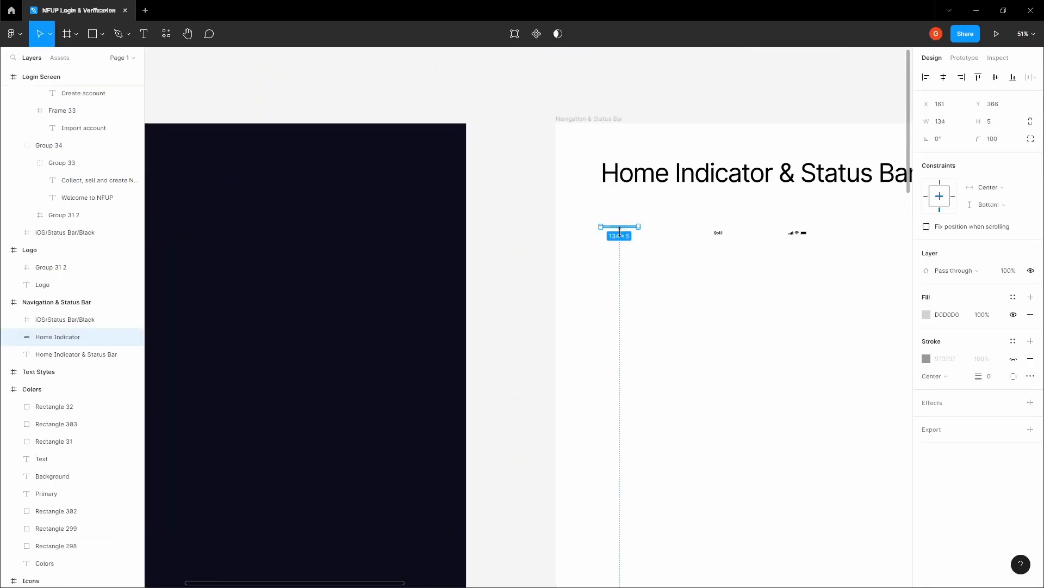
Step: Paste the Home Indicator into the "Create an account" screen's frame
click(523, 250)
ctrl+scroll(523, 250, down, 2)
key(space)
ctrl+scroll(624, 305, down, 3)
scroll(624, 306, down, 10)
ctrl+scroll(674, 283, up, 4)
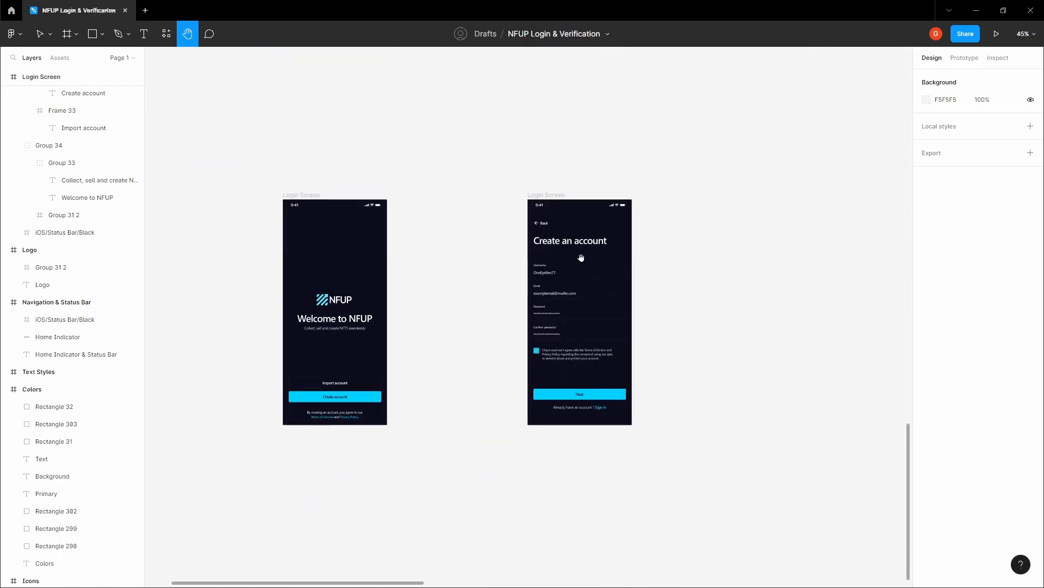
click(554, 193)
ctrl+scroll(618, 220, up, 3)
click(564, 335)
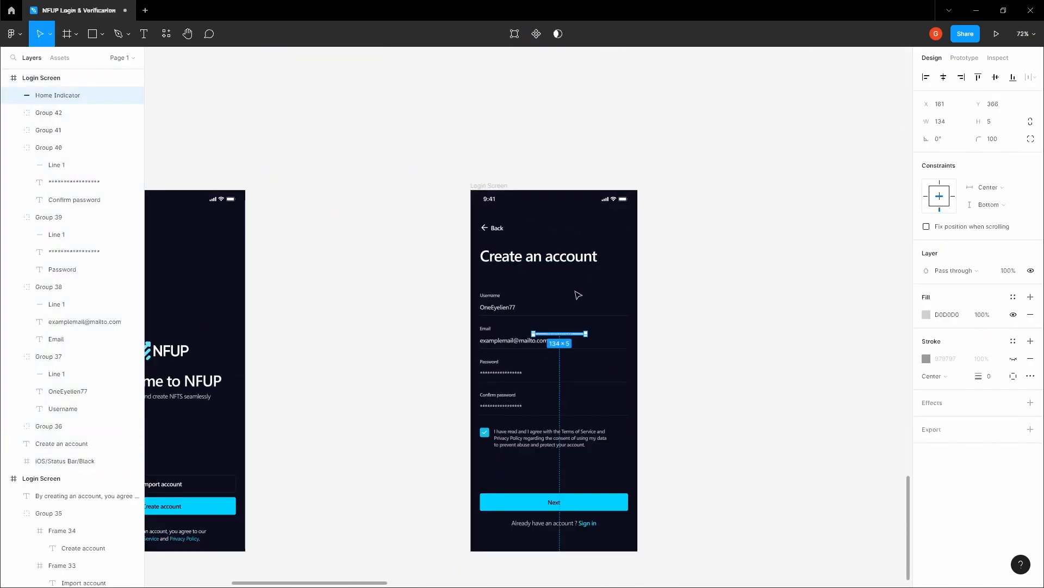
Step: Move the Home Indicator below the sign-in prompt near the screen's bottom edge and center it horizontally in the frame
drag(575, 334, 576, 549)
click(706, 514)
key(space)
drag(705, 468, 734, 363)
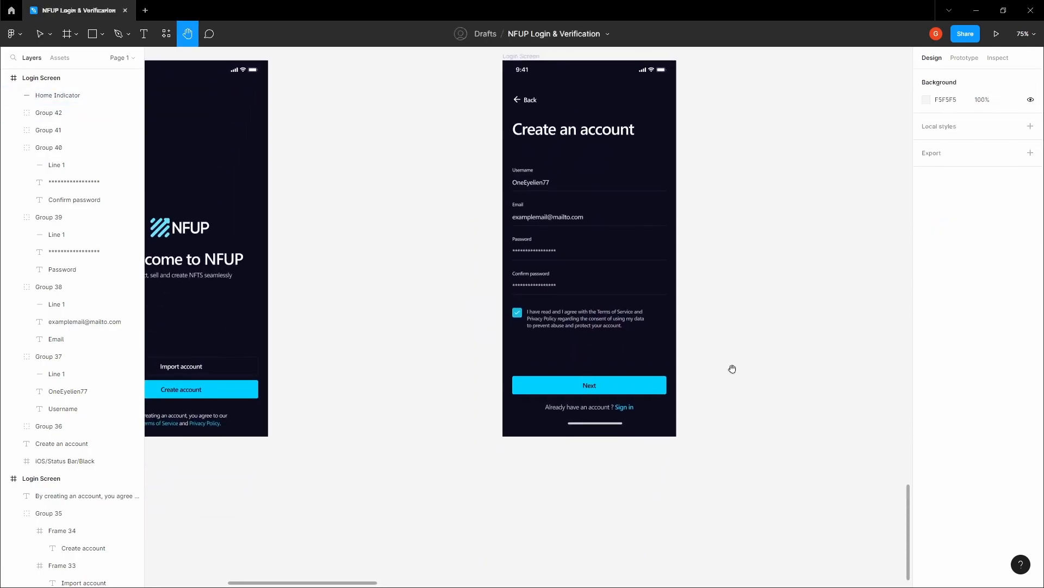
ctrl+scroll(733, 362, up, 2)
ctrl+scroll(642, 368, up, 4)
click(622, 423)
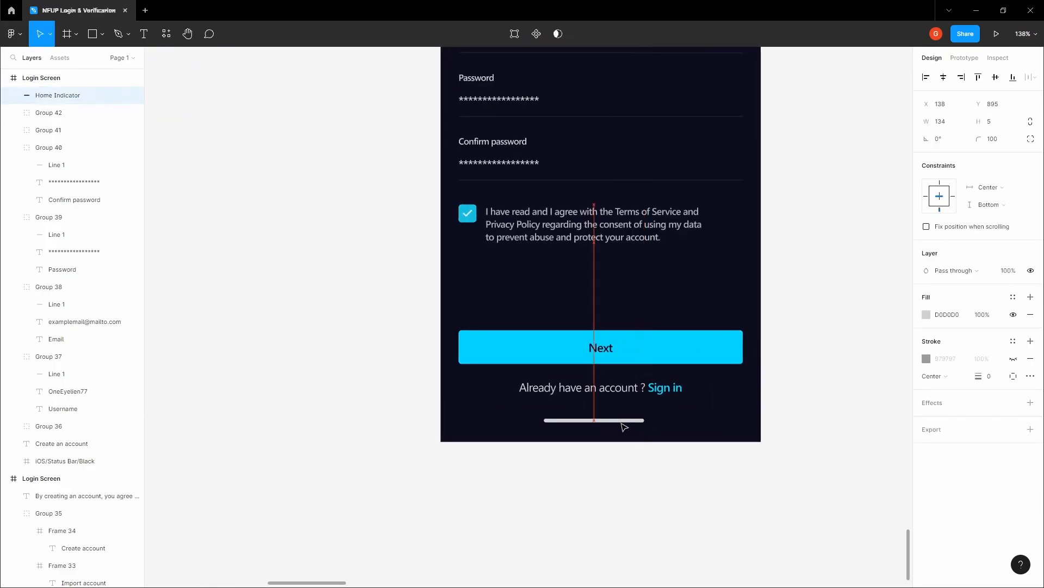
click(949, 80)
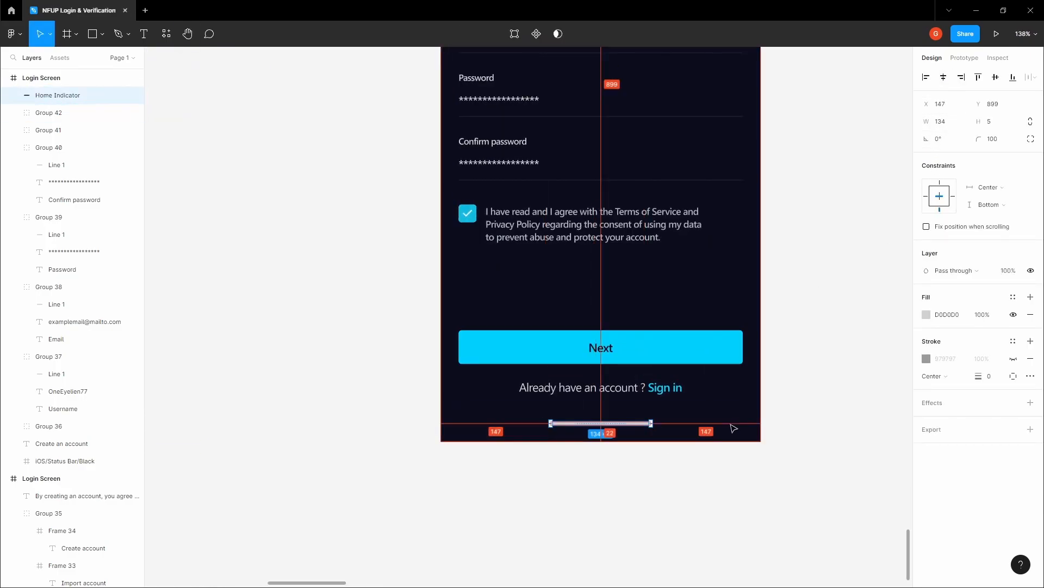
Step: Nudge the Home Indicator down to Y 913, just above the screen's bottom edge
key(Down)
key(Down)
key(Down)
key(Down)
key(Down)
key(Down)
key(Down)
key(Down)
key(Down)
key(Down)
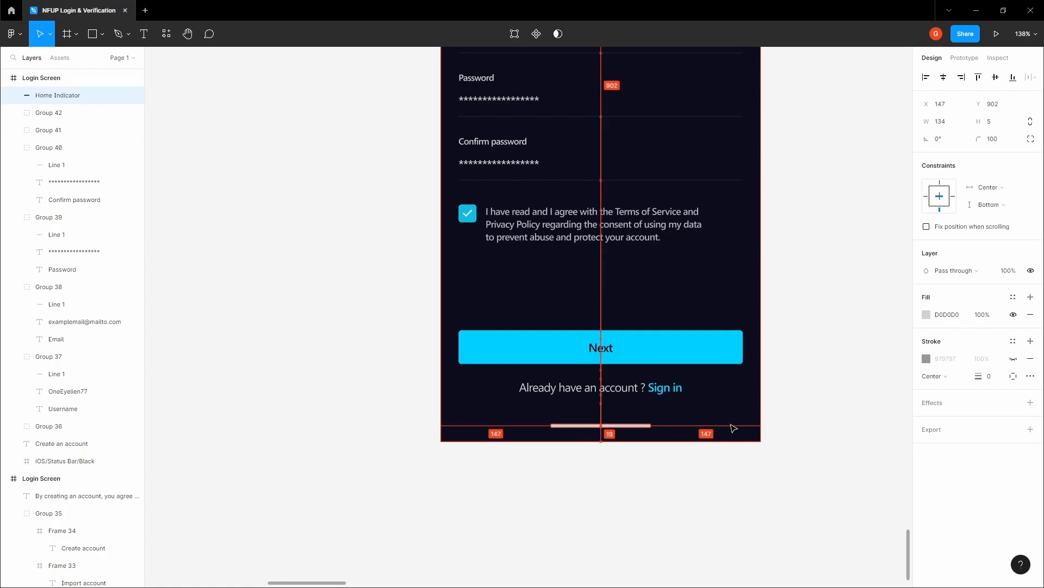
key(Down)
key(Down)
key(Down)
key(Down)
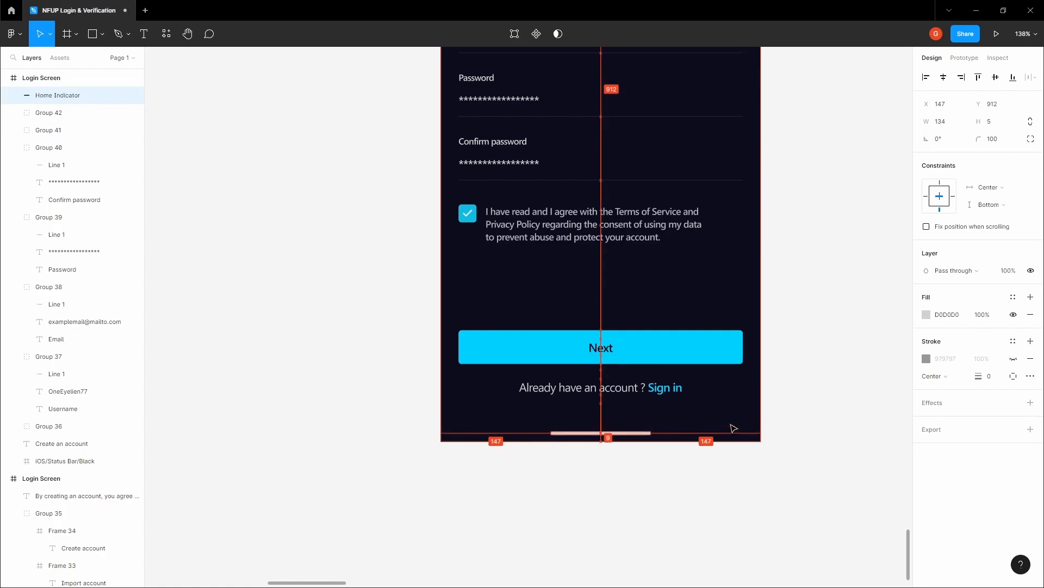
ctrl+scroll(733, 428, up, 3)
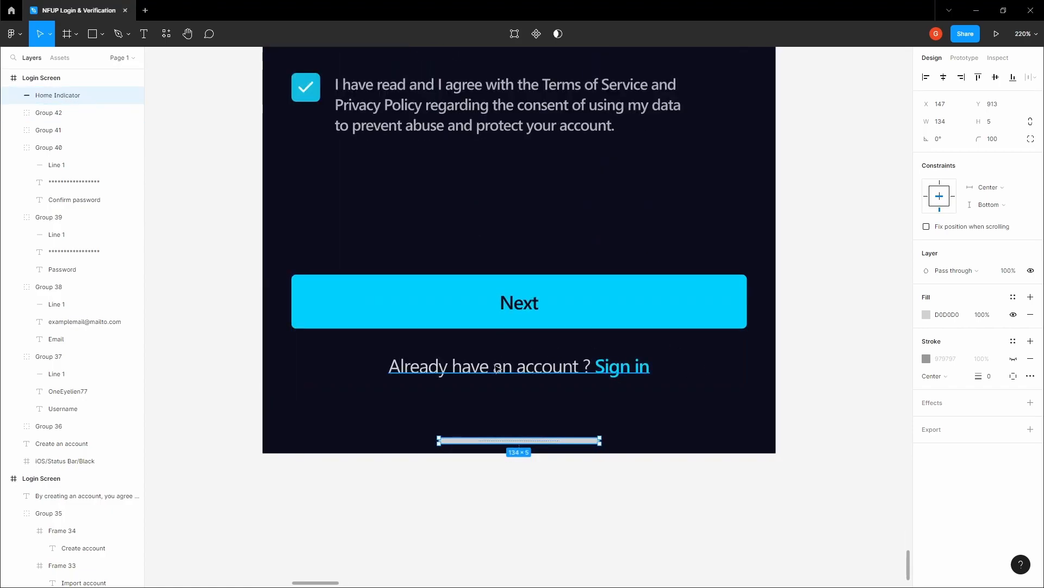
Step: Change the Home Indicator's fill color to white
click(928, 317)
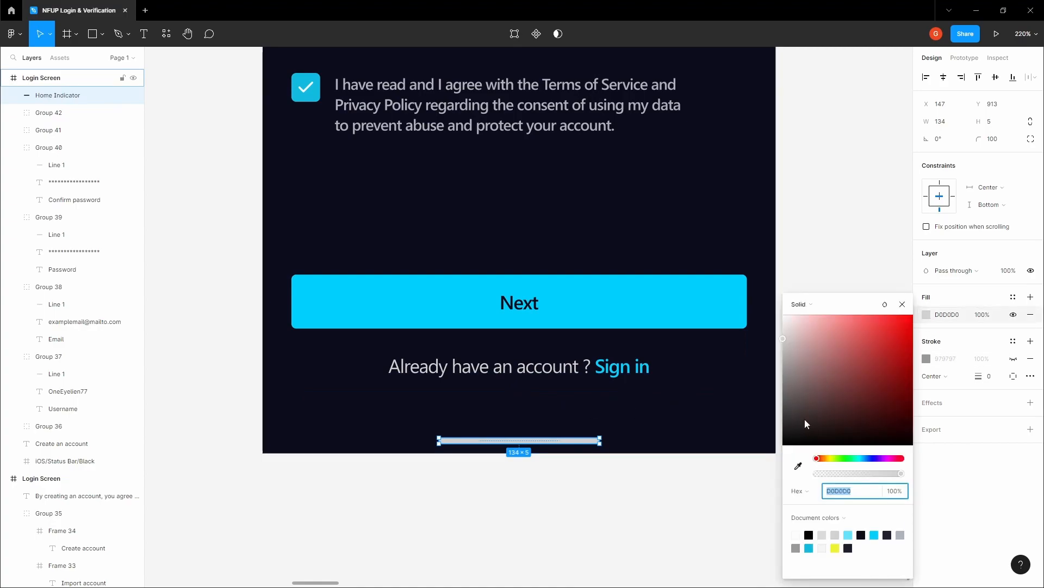
drag(783, 338, 761, 327)
click(818, 266)
key(space)
drag(839, 243, 726, 369)
scroll(783, 320, down, 5)
scroll(631, 451, up, 3)
Step: Move the group with the Next button and sign-in prompt down 22 px toward the Home Indicator
click(624, 421)
key(alt)
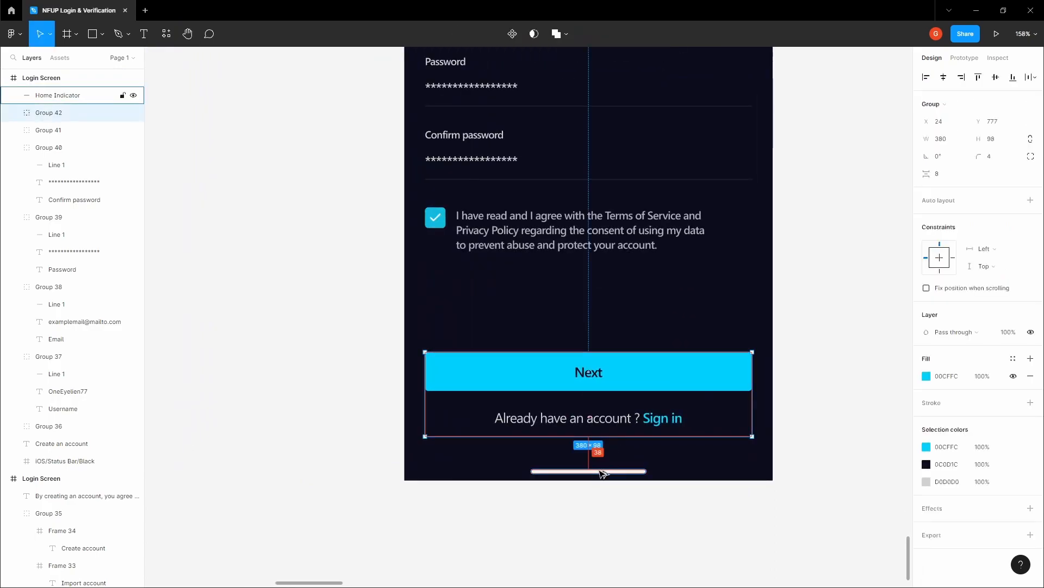
key(shift+Down)
key(shift+Down)
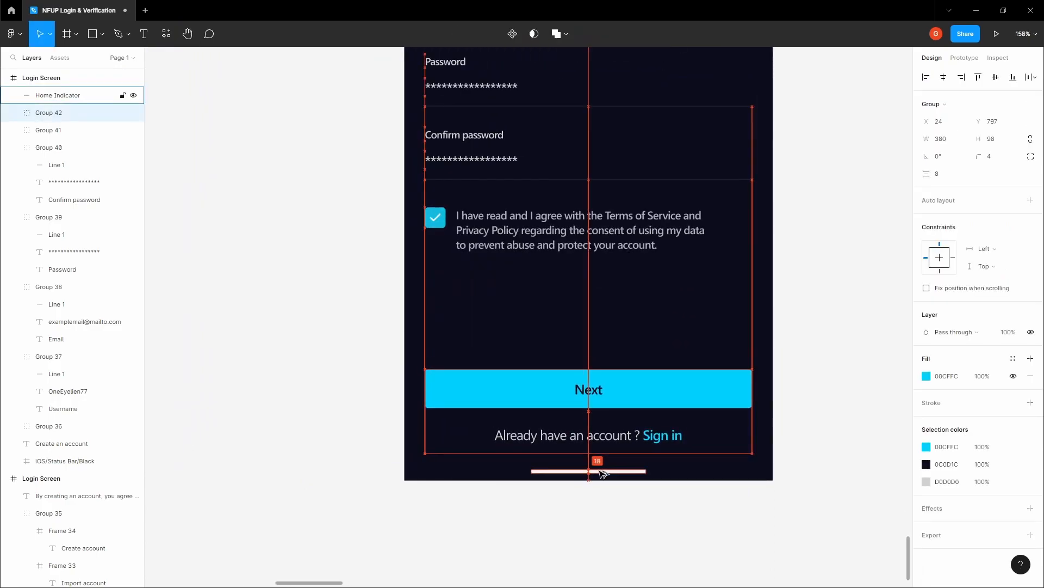
key(Down)
key(Down)
click(611, 508)
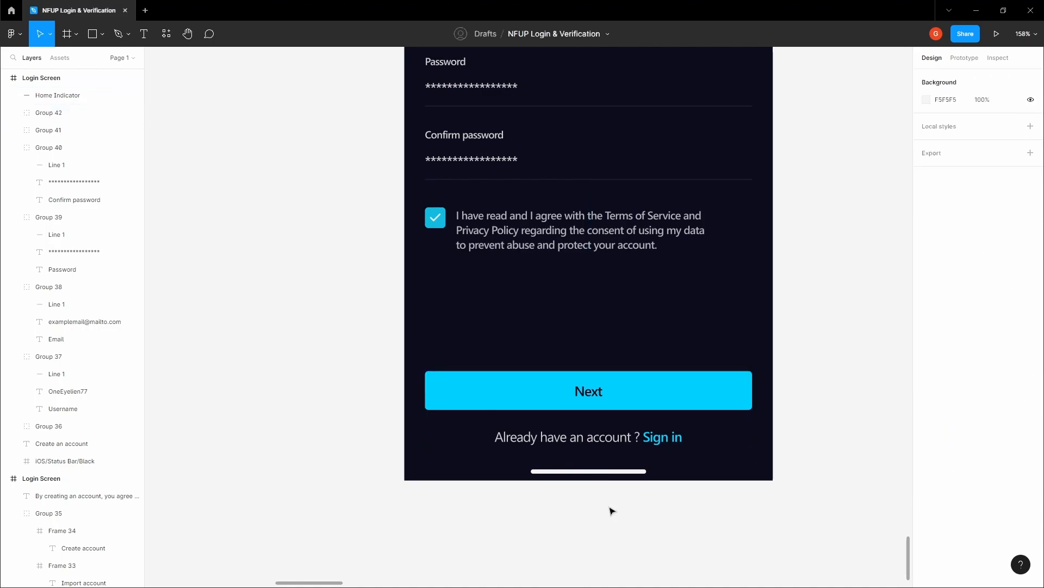
Step: Rename the "Create an account" screen's frame as "Registration Screen"
scroll(611, 508, down, 5)
key(space)
drag(590, 505, 517, 499)
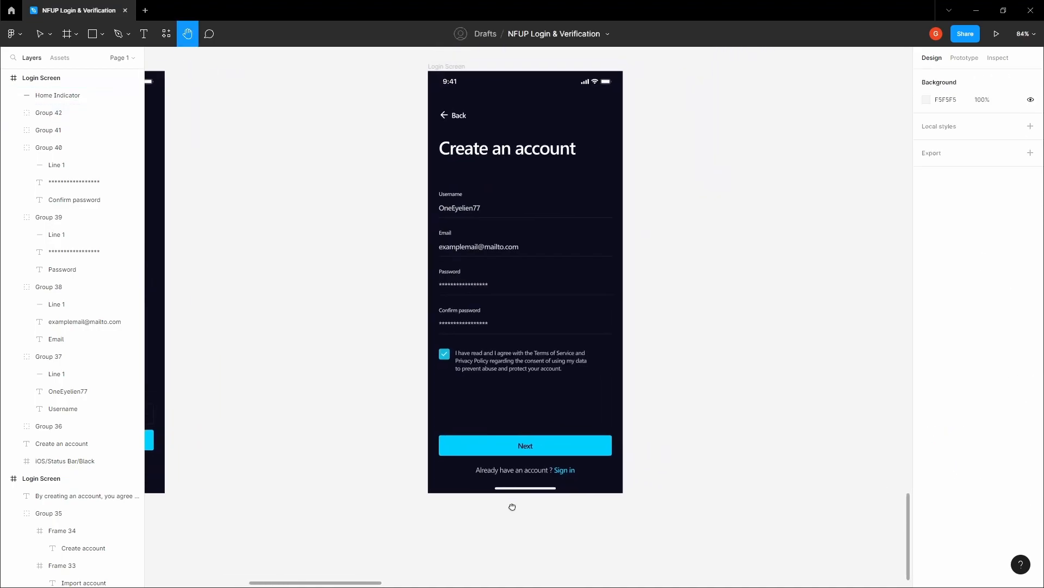
scroll(517, 499, down, 3)
drag(513, 372, 477, 360)
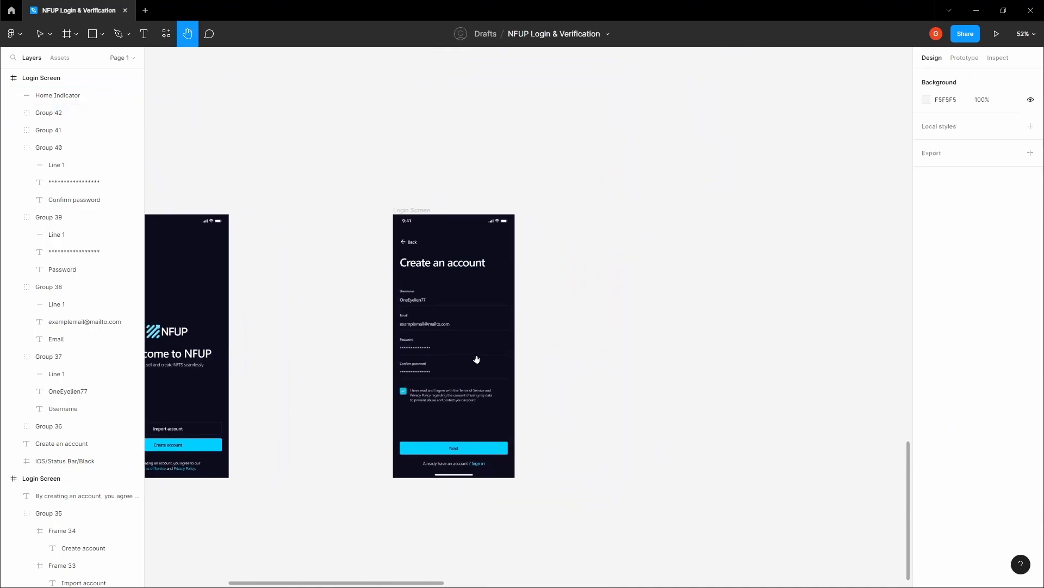
drag(427, 338, 557, 342)
drag(537, 210, 492, 212)
scroll(492, 218, up, 3)
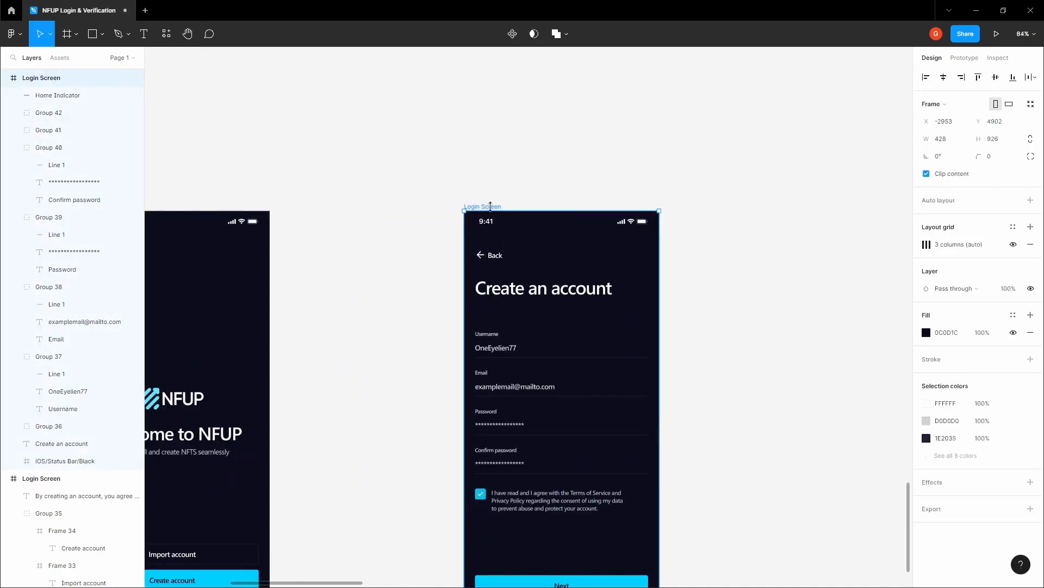
double_click(77, 78)
text(Registrati)
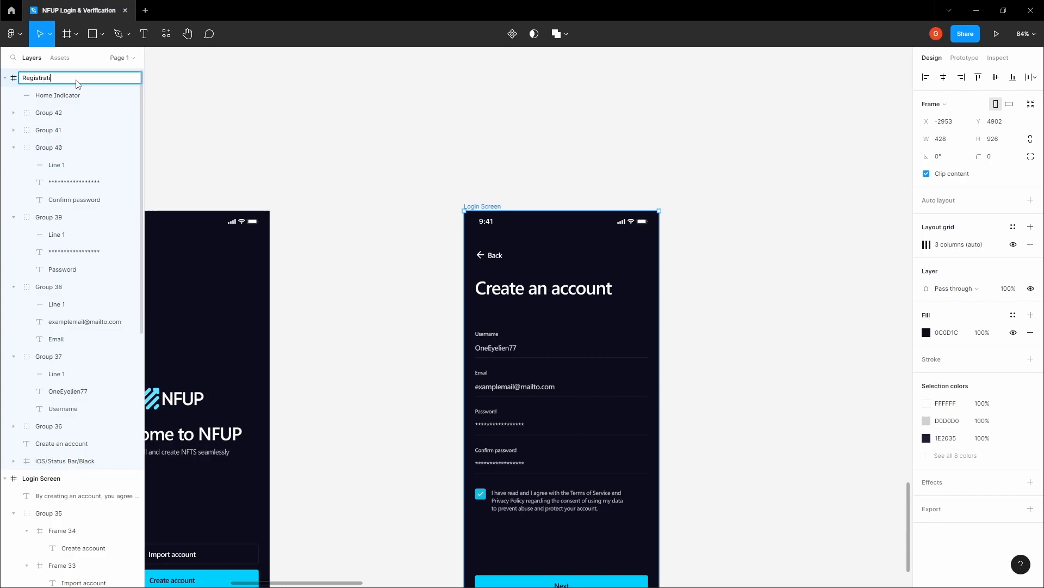
key(Return)
scroll(308, 110, down, 3)
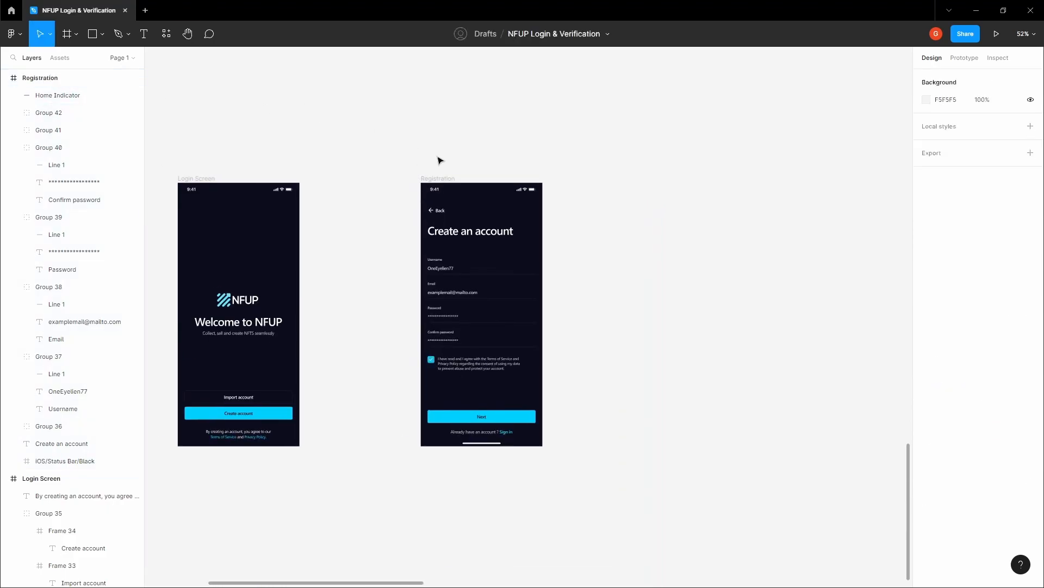
double_click(98, 80)
click(99, 82)
text(Screen)
key(Return)
click(398, 99)
Step: Duplicate the Registration Screen frame and place the copy beside the original, after the existing screens
drag(246, 154, 292, 173)
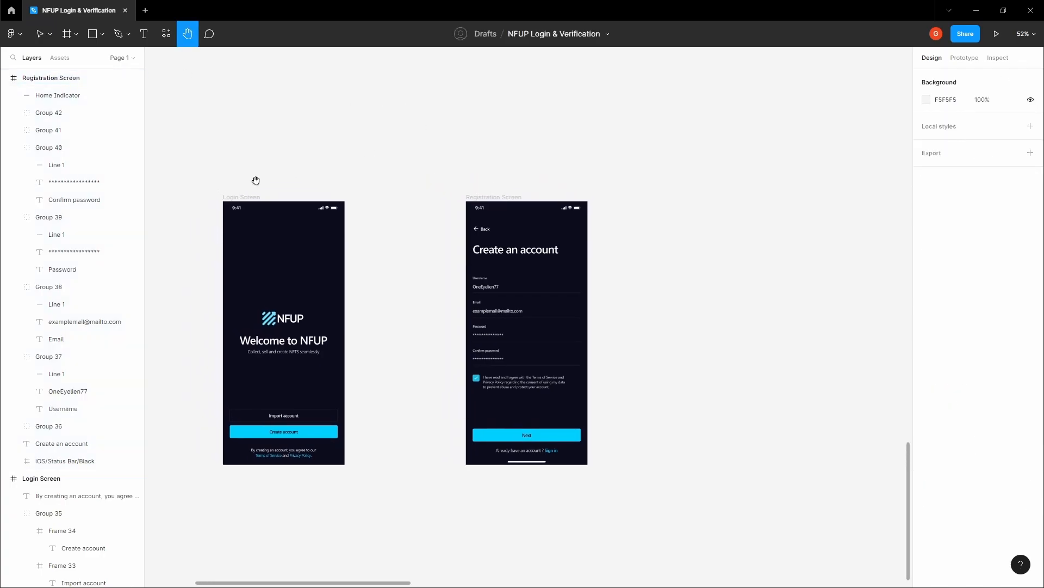
scroll(482, 194, down, 1)
drag(422, 185, 385, 188)
click(426, 165)
drag(427, 164, 487, 172)
drag(434, 194, 464, 129)
scroll(506, 162, up, 3)
click(513, 163)
Step: Change the duplicated screen's heading to "Verify your account"
scroll(463, 131, up, 2)
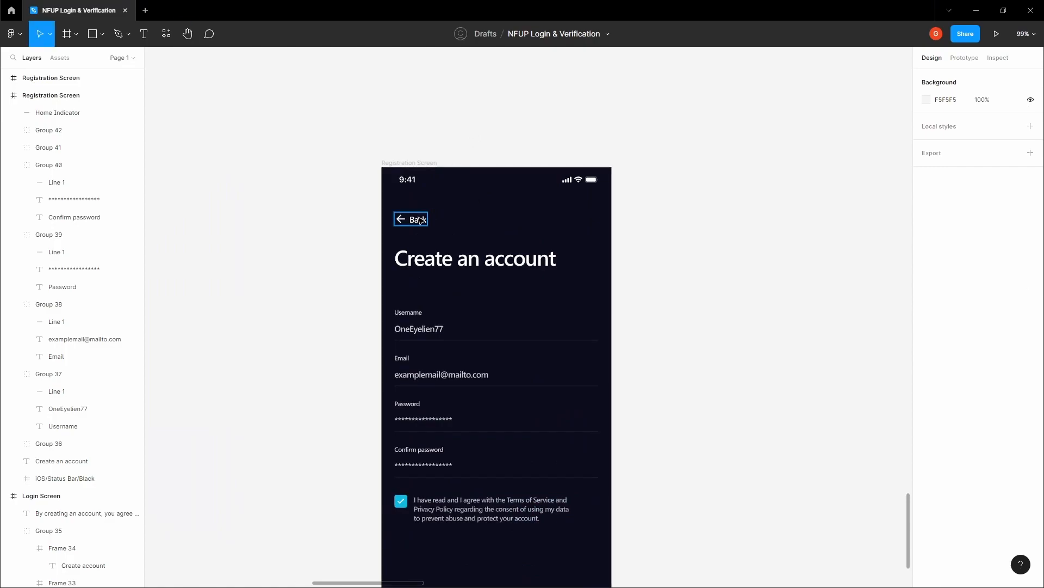
click(420, 220)
click(289, 217)
double_click(451, 258)
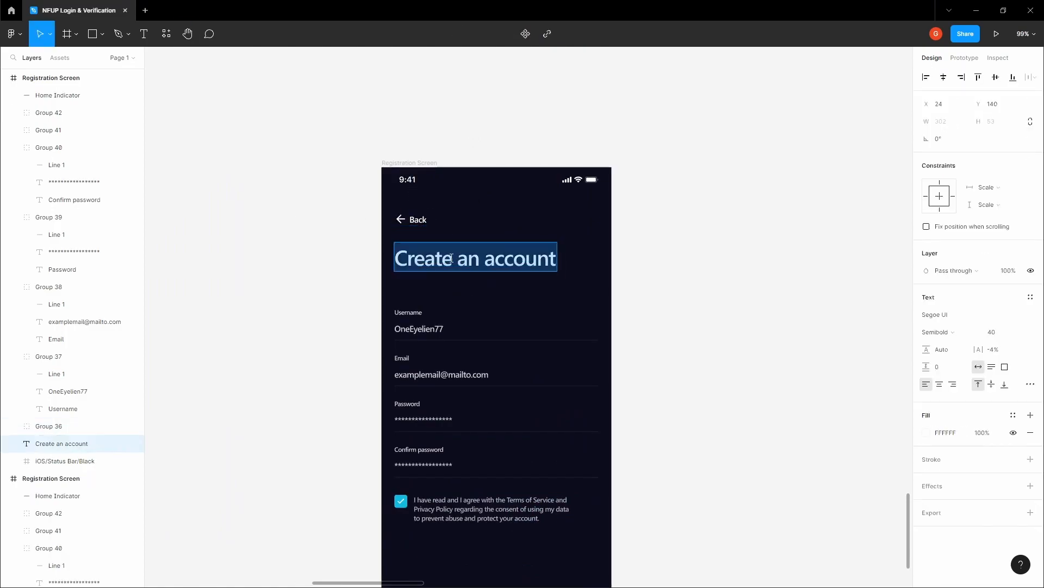
text(Ver)
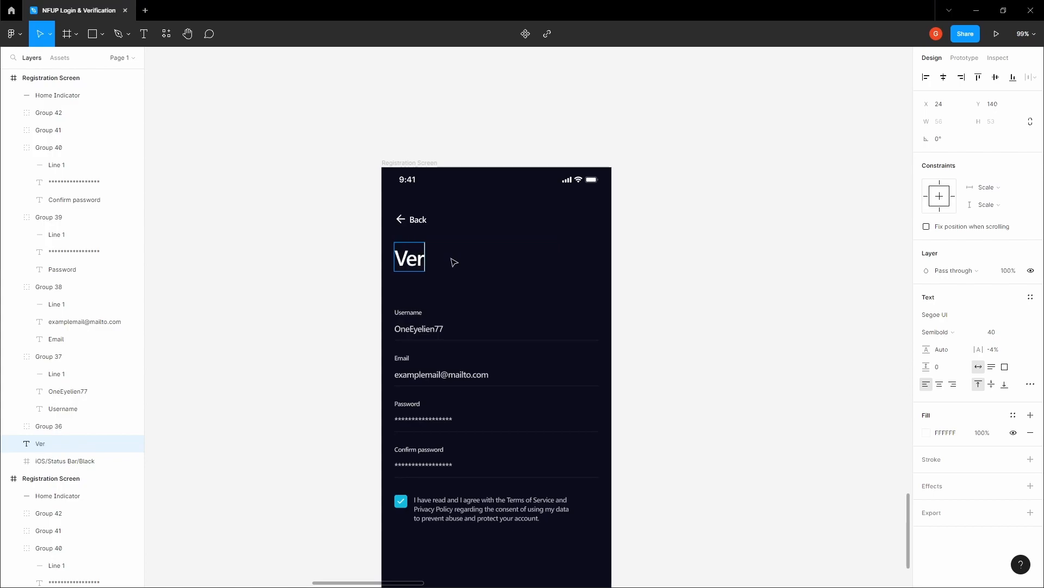
text(ify your account)
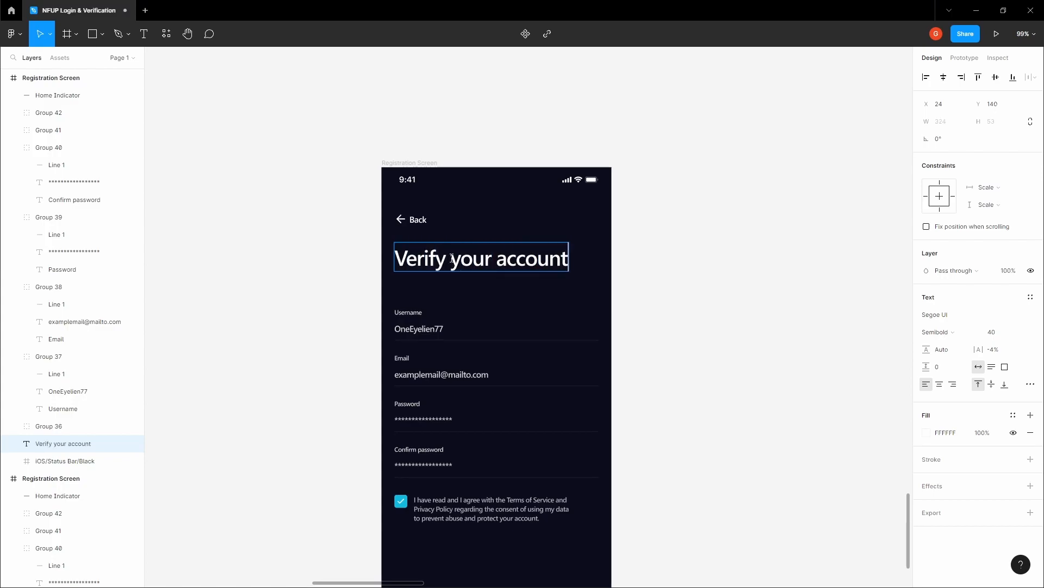
click(785, 304)
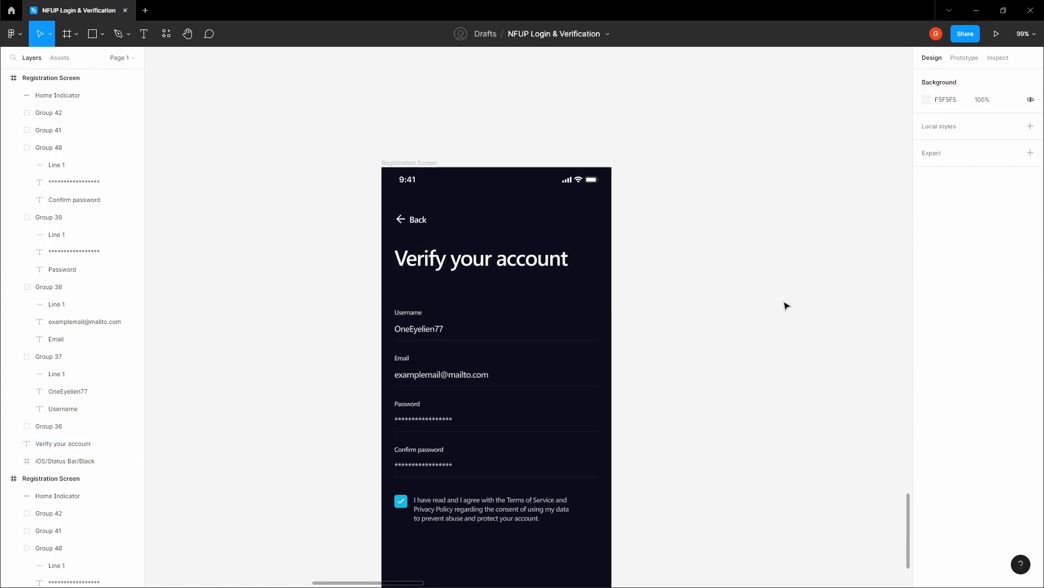
Step: Delete the Username, Email, Password and Confirm password fields and the consent checkbox text from the "Verify your account" screen
key(space)
scroll(704, 296, down, 1)
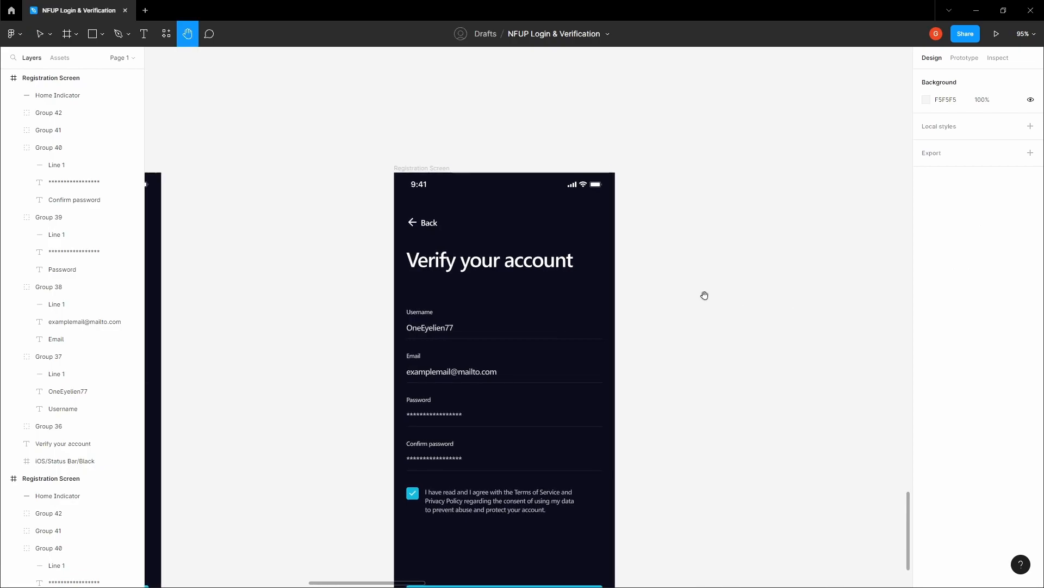
drag(705, 296, 708, 287)
click(435, 319)
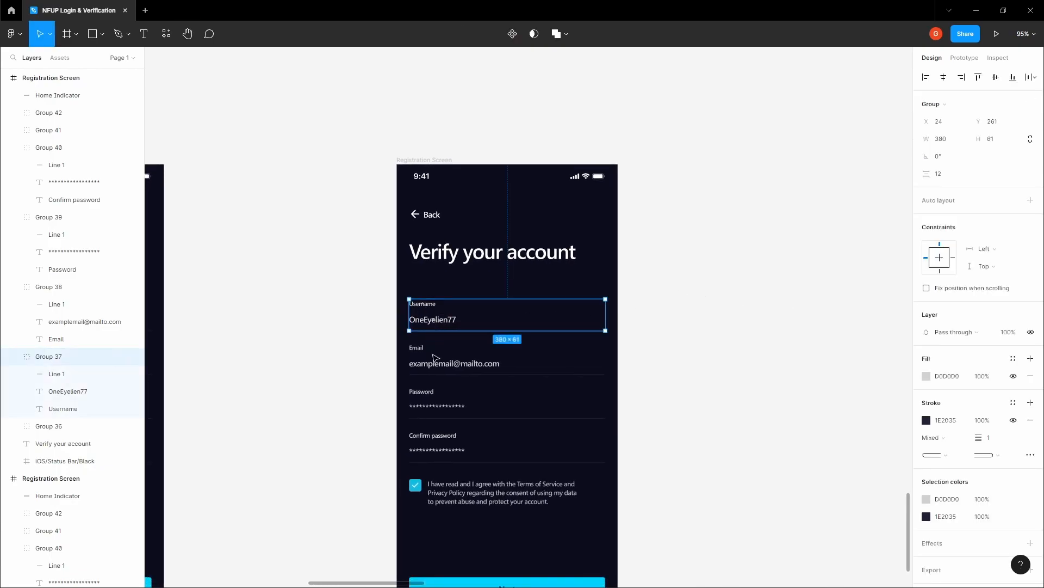
shift+click(436, 359)
scroll(435, 385, down, 1)
shift+click(435, 385)
shift+click(440, 429)
scroll(441, 429, down, 1)
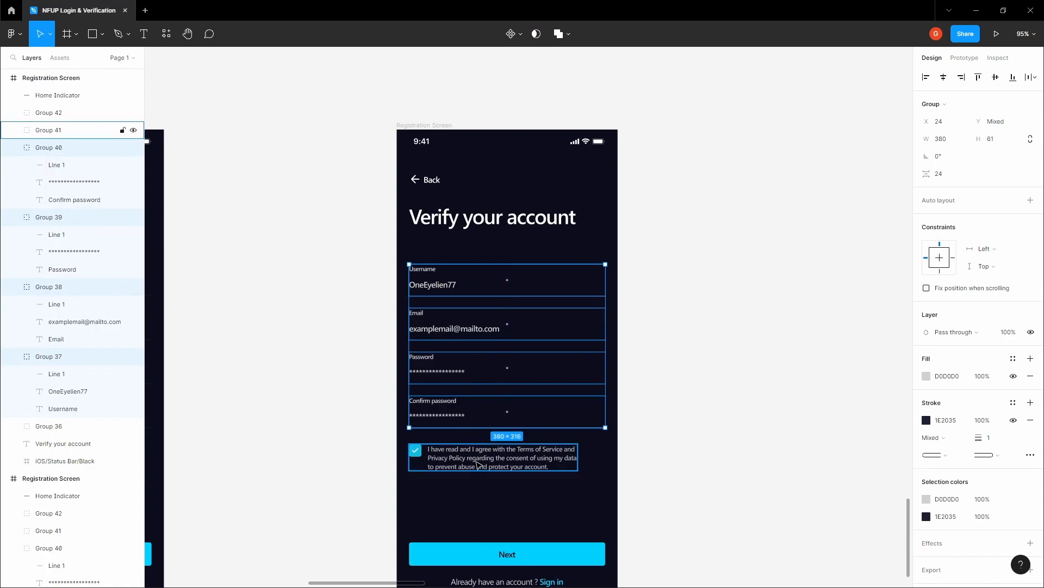
shift+click(477, 464)
scroll(483, 454, down, 1)
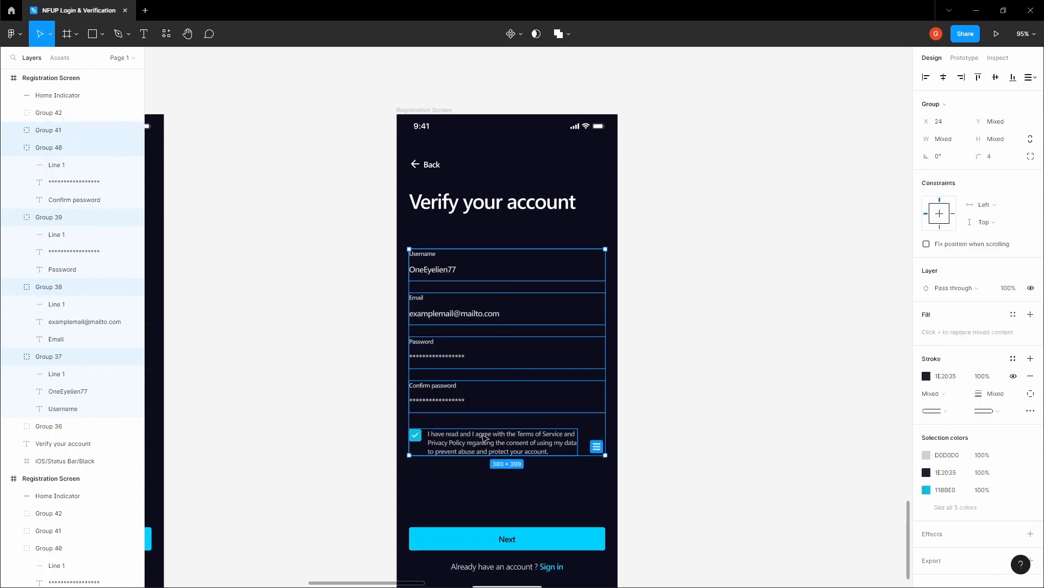
key(Delete)
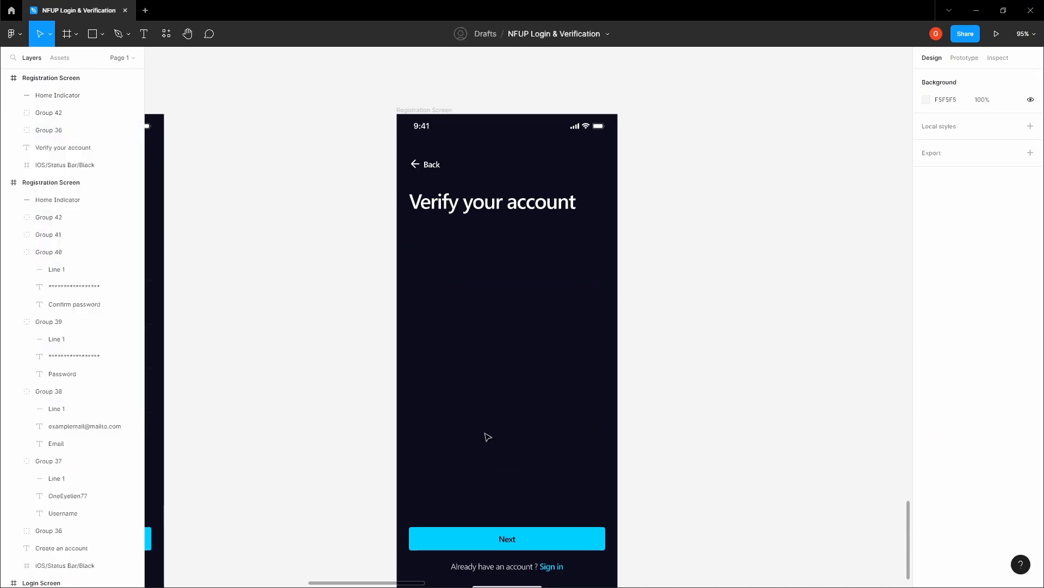
Step: Delete the "Already have an account ? Sign in" text and move the Next button down into its place above the home indicator
scroll(539, 415, down, 5)
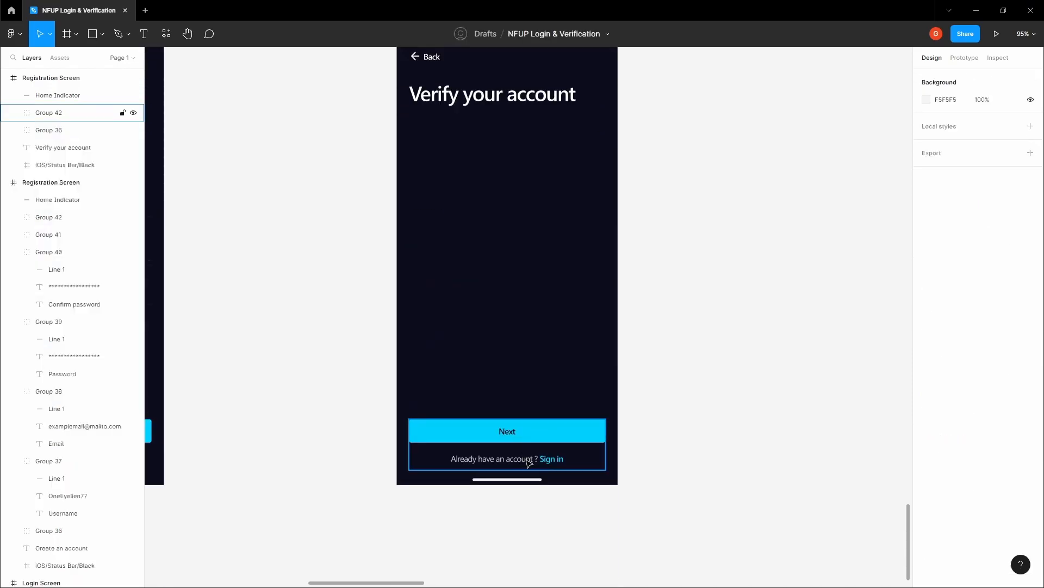
double_click(528, 463)
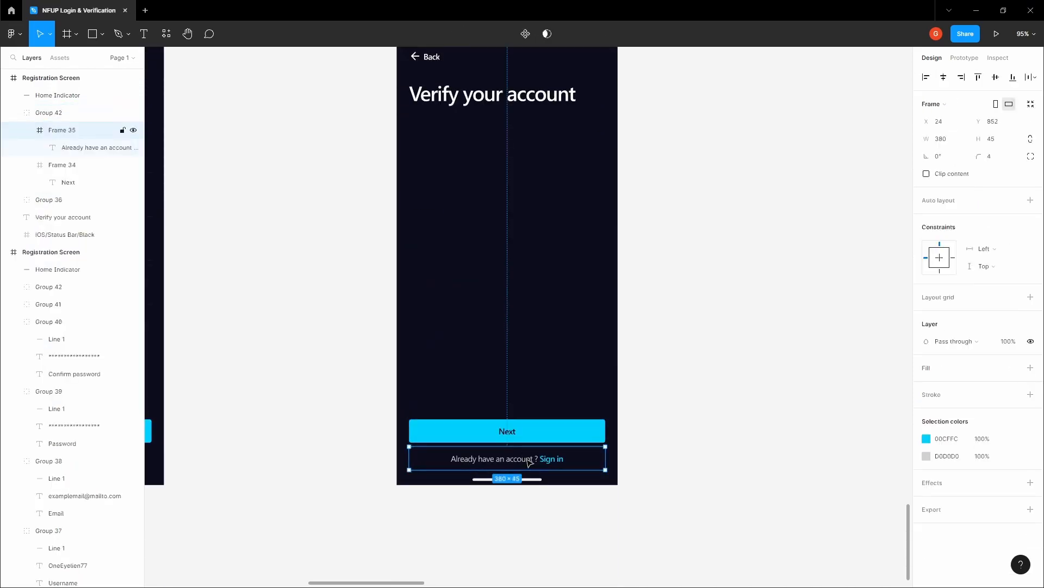
key(Delete)
click(536, 433)
drag(537, 432, 537, 451)
click(686, 331)
Step: Add a left-aligned text reading "Please" just below the "Verify your account" heading
key(space)
drag(651, 248, 732, 348)
scroll(499, 315, down, 1)
scroll(499, 315, down, 4)
drag(497, 314, 514, 299)
drag(451, 300, 388, 291)
scroll(483, 272, up, 5)
drag(482, 277, 482, 236)
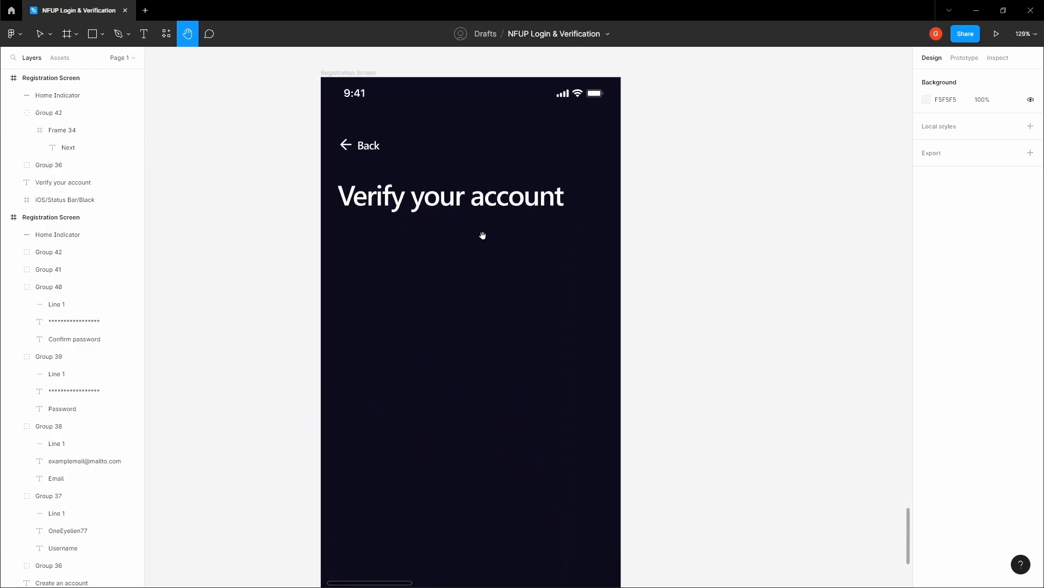
key(t)
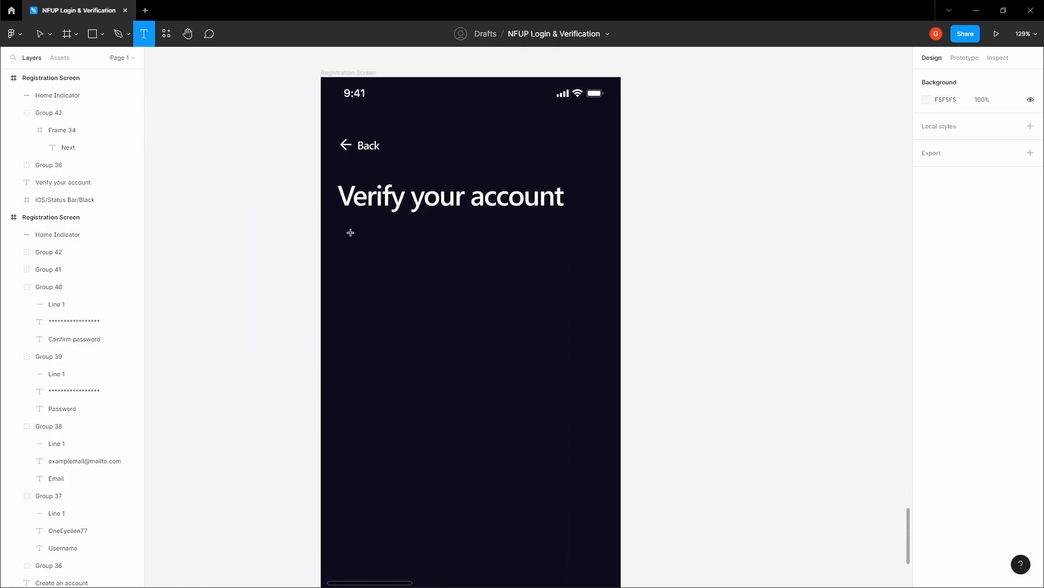
click(350, 232)
text(Please)
key(Escape)
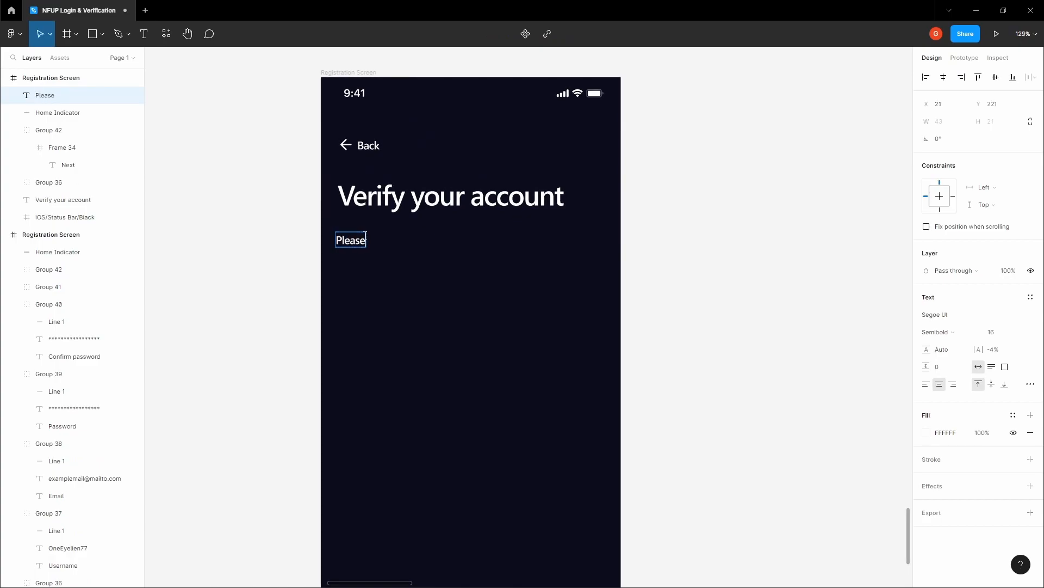
click(410, 244)
click(928, 387)
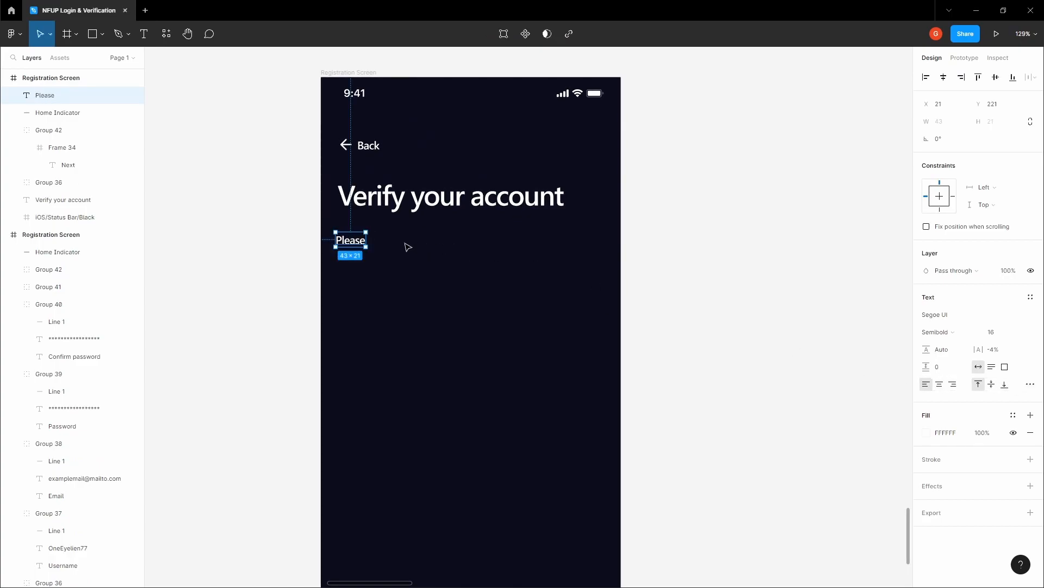
drag(352, 245, 357, 244)
Step: Extend the text to "Please enter the 6 digit verification code" with a second line "that we just sent to" plus a phone number
double_click(357, 243)
click(370, 237)
text(enter the 6 digit)
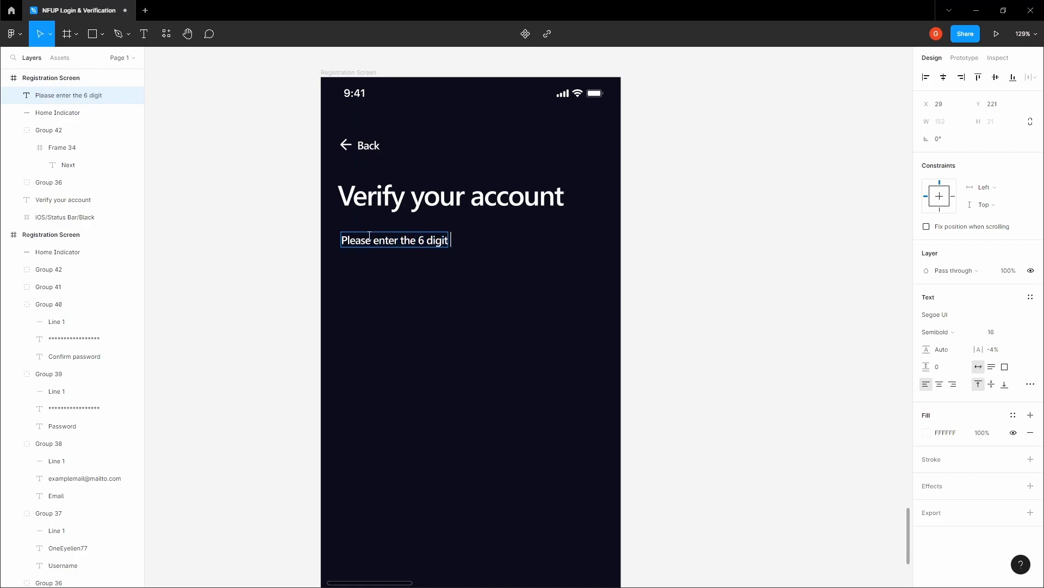
text( verification code)
key(Return)
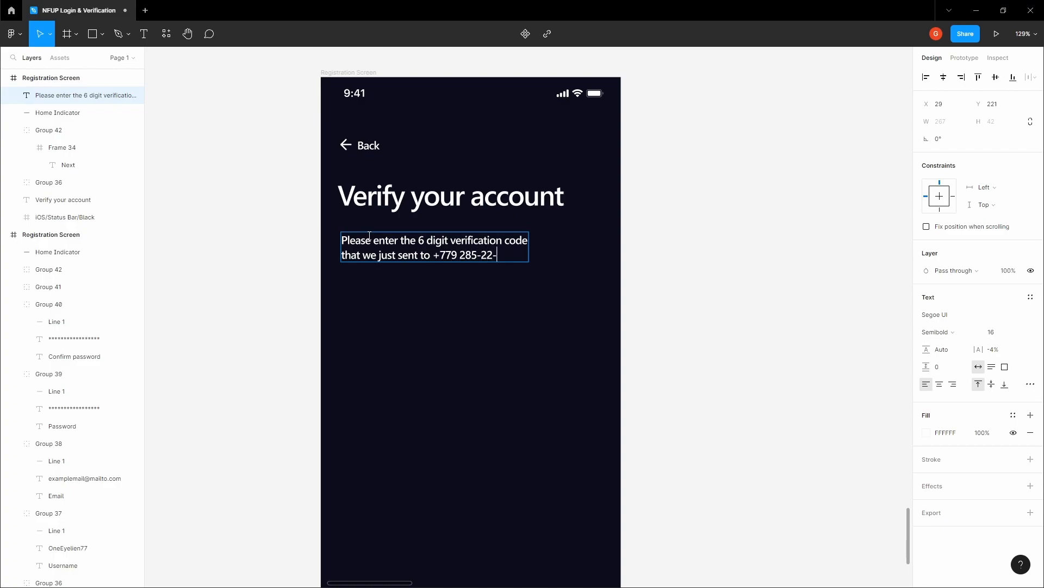
key(Escape)
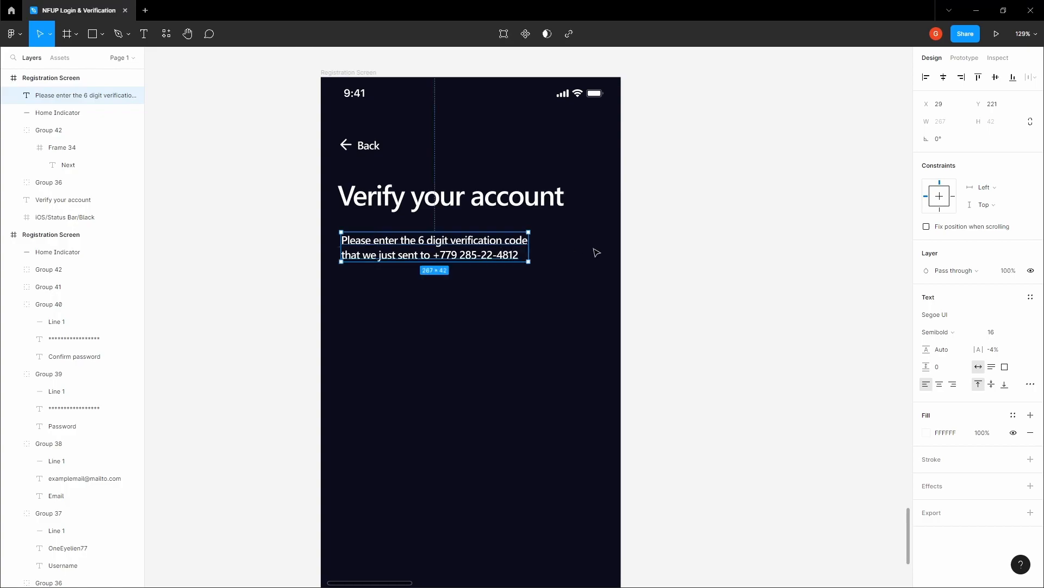
Step: Set the font weight of the two-line instruction text below the heading to Regular
click(63, 199)
key(alt)
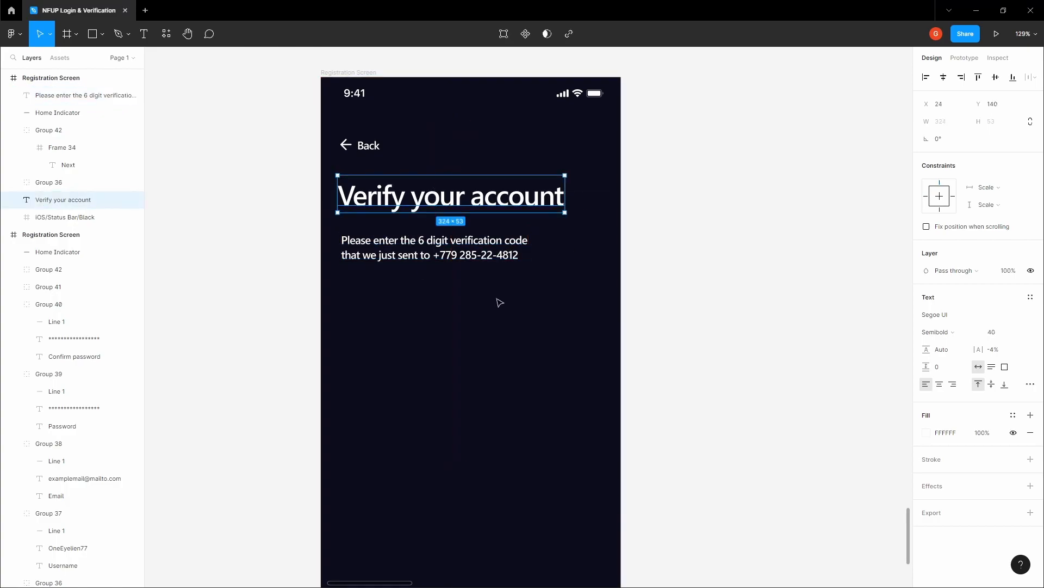
click(409, 243)
click(944, 329)
click(943, 326)
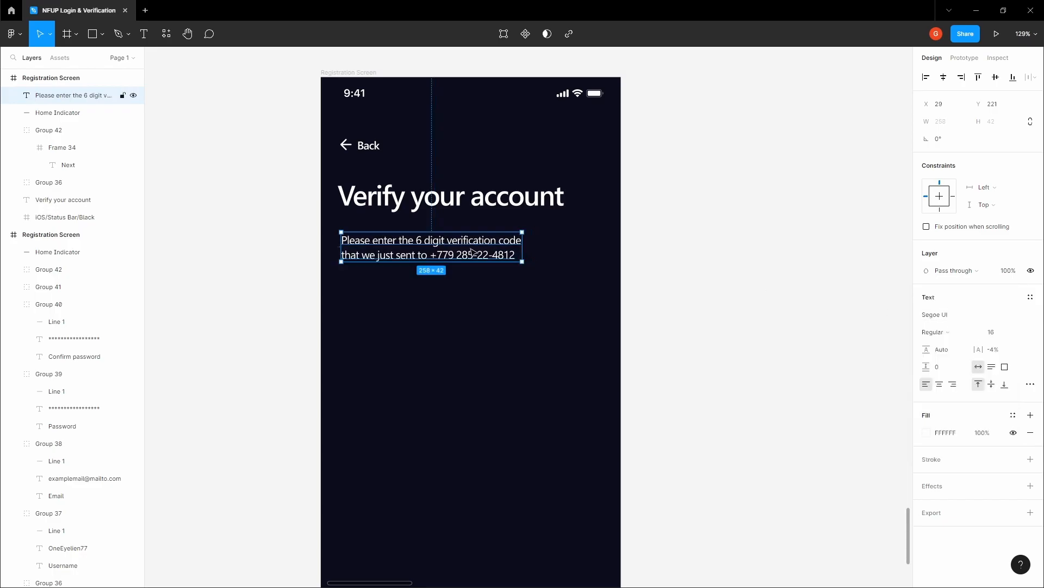
Step: Copy the colour code of the darker grey Text swatch on the Colors board
click(653, 280)
key(h)
scroll(653, 278, down, 5)
drag(653, 278, 594, 401)
scroll(620, 326, down, 5)
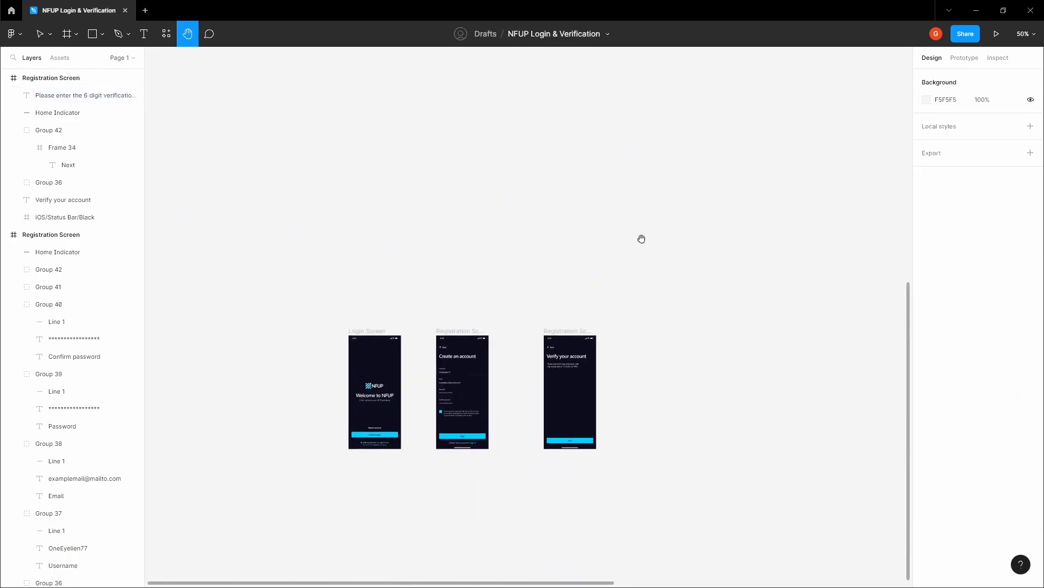
drag(638, 252, 610, 490)
drag(564, 357, 555, 446)
scroll(576, 348, down, 3)
scroll(494, 188, up, 4)
scroll(493, 188, up, 1)
drag(496, 217, 406, 277)
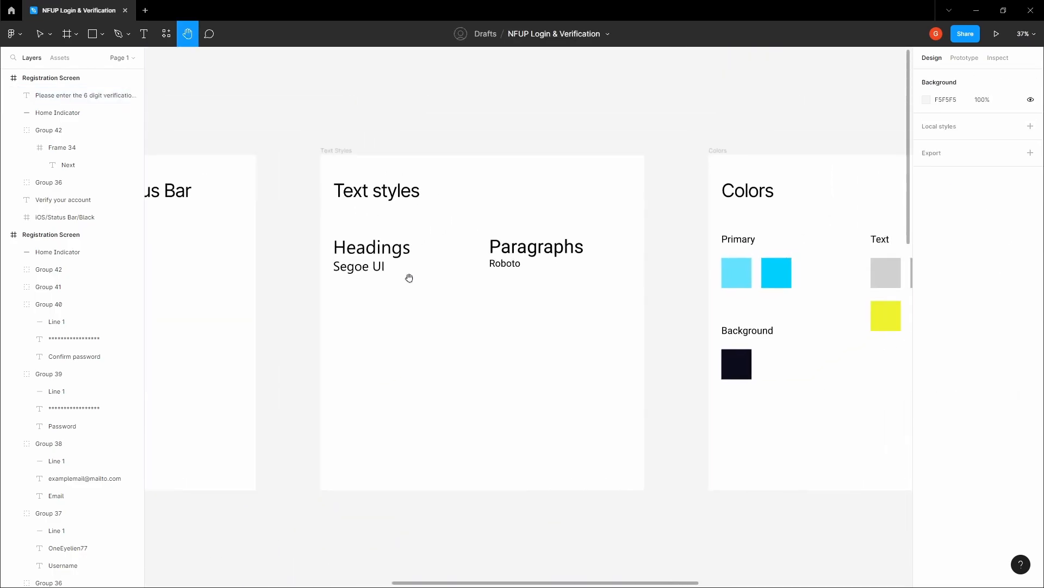
scroll(781, 283, down, 1)
drag(782, 280, 464, 276)
key(v)
click(568, 276)
click(609, 455)
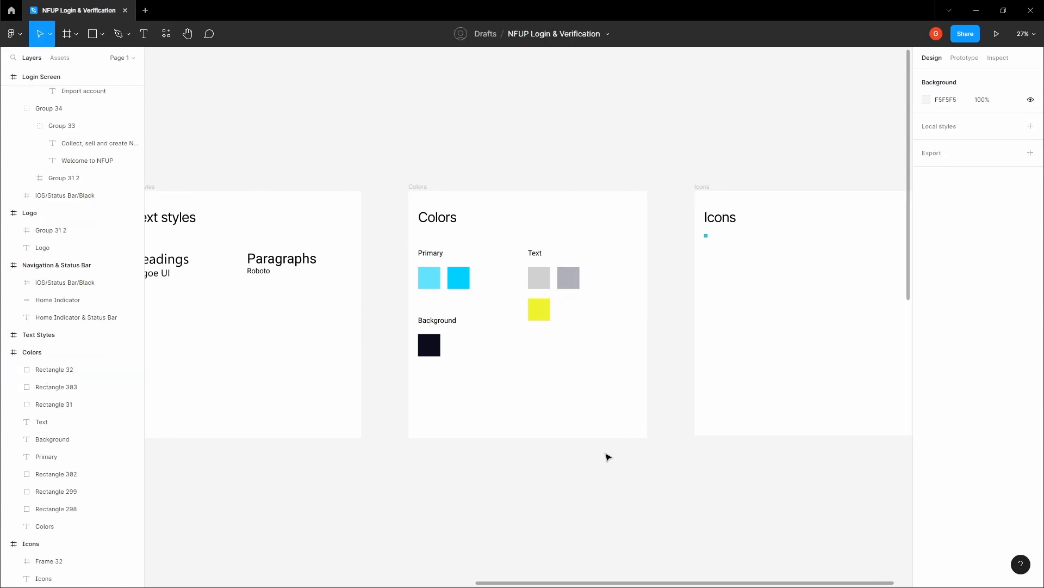
Step: Set the instruction text's fill to AFB0BA on the "Verify your account" screen
key(h)
scroll(555, 469, down, 3)
drag(555, 469, 647, 217)
drag(375, 441, 484, 313)
scroll(484, 313, up, 5)
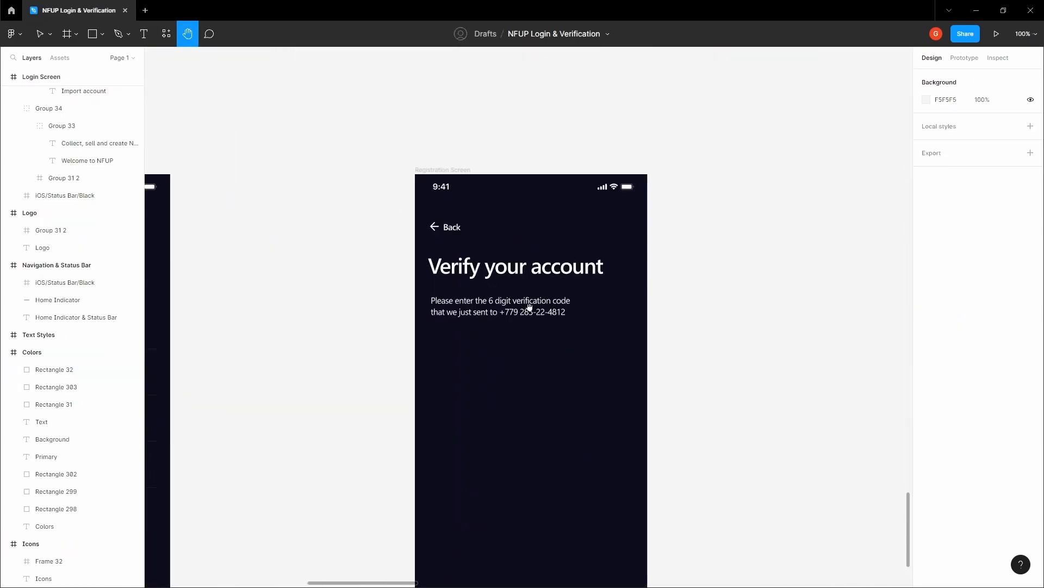
key(v)
click(462, 303)
click(732, 334)
key(h)
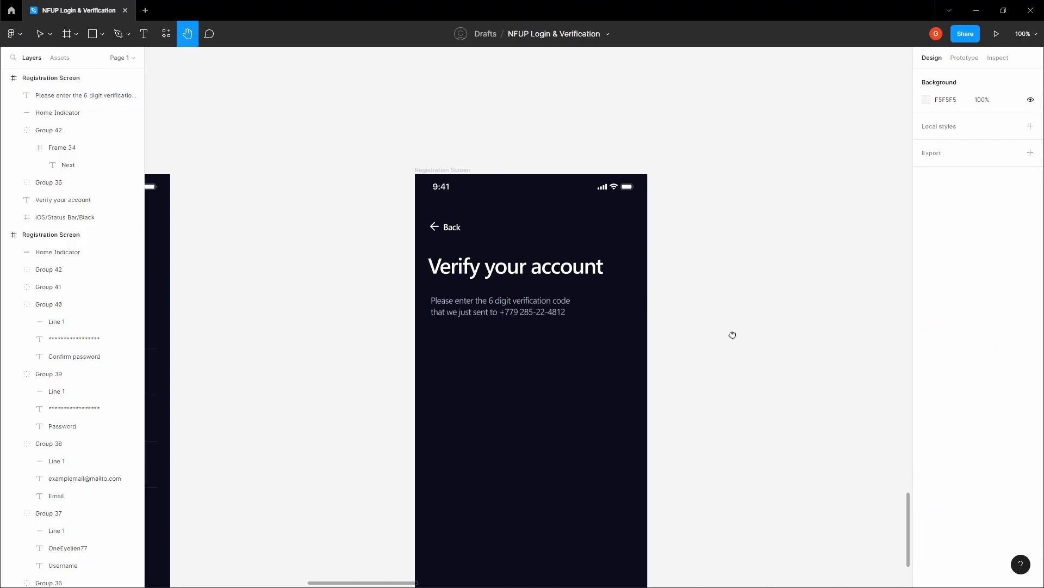
scroll(630, 335, up, 3)
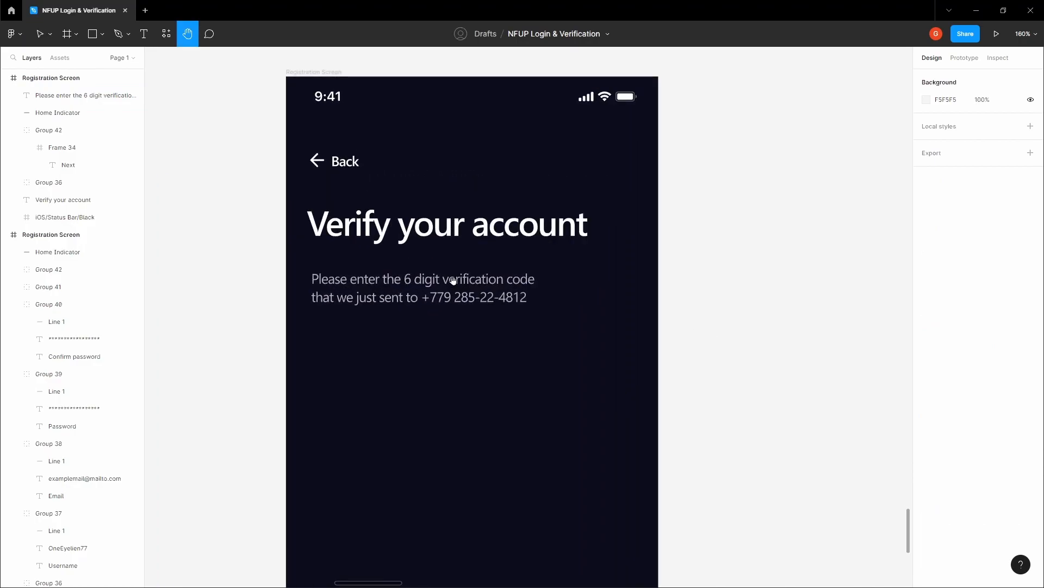
Step: Copy the colour code of the light grey Text swatch on the Colors board
scroll(453, 280, down, 5)
drag(614, 180, 546, 303)
scroll(546, 303, down, 3)
drag(655, 60, 529, 353)
key(v)
click(655, 189)
click(948, 315)
click(775, 410)
Step: Set the instruction text's fill to D0D0D0 on the "Verify your account" screen
key(h)
drag(556, 534, 768, 161)
scroll(489, 338, up, 3)
scroll(489, 339, up, 3)
key(v)
click(527, 270)
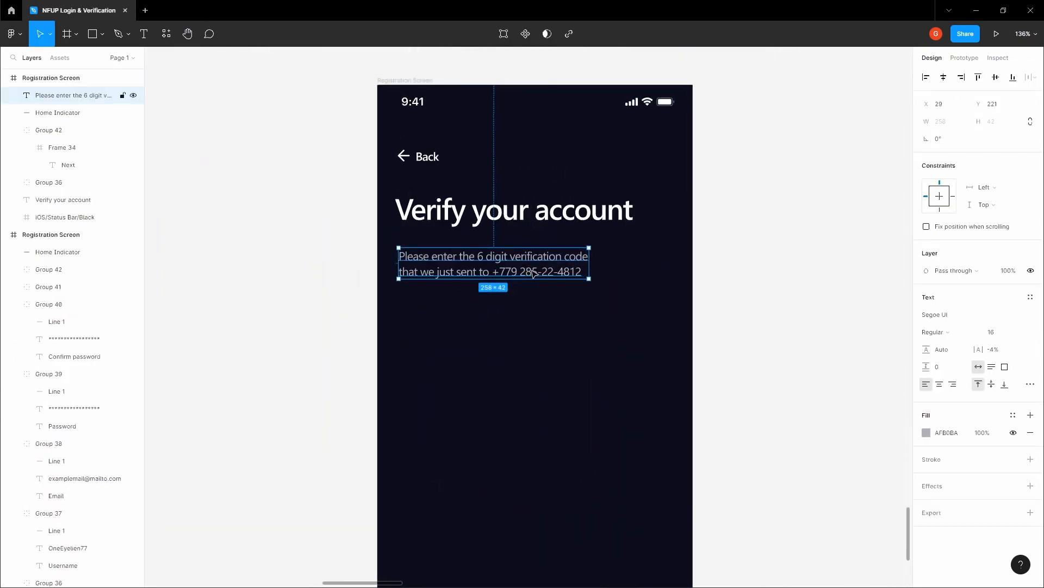
click(945, 432)
text(D0D0D0)
click(682, 298)
key(h)
drag(662, 285, 627, 351)
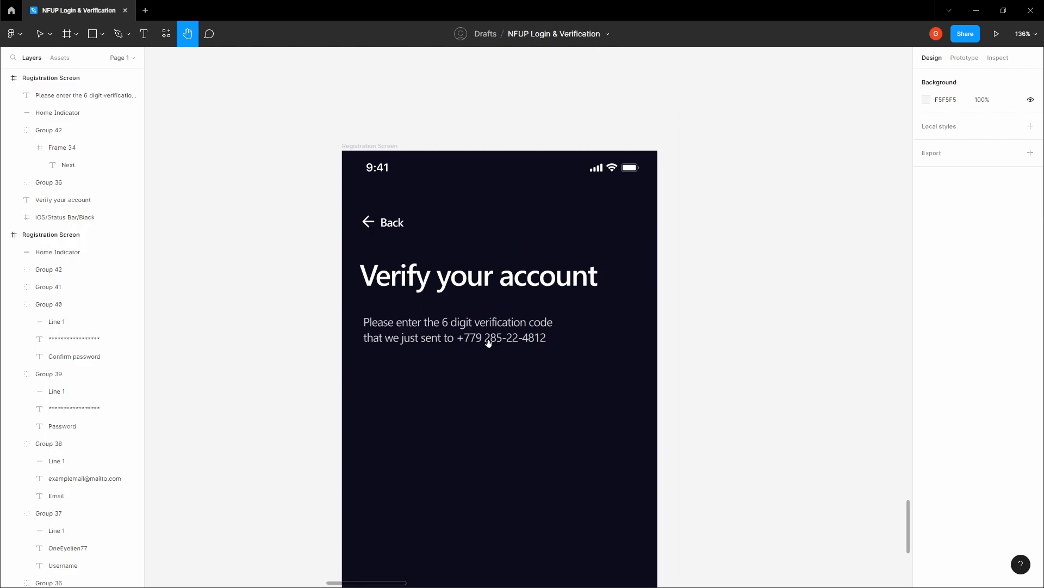
Step: Move the instruction text so its left edge lines up with the heading at X 24
key(v)
click(470, 340)
scroll(470, 340, up, 3)
drag(470, 340, 464, 333)
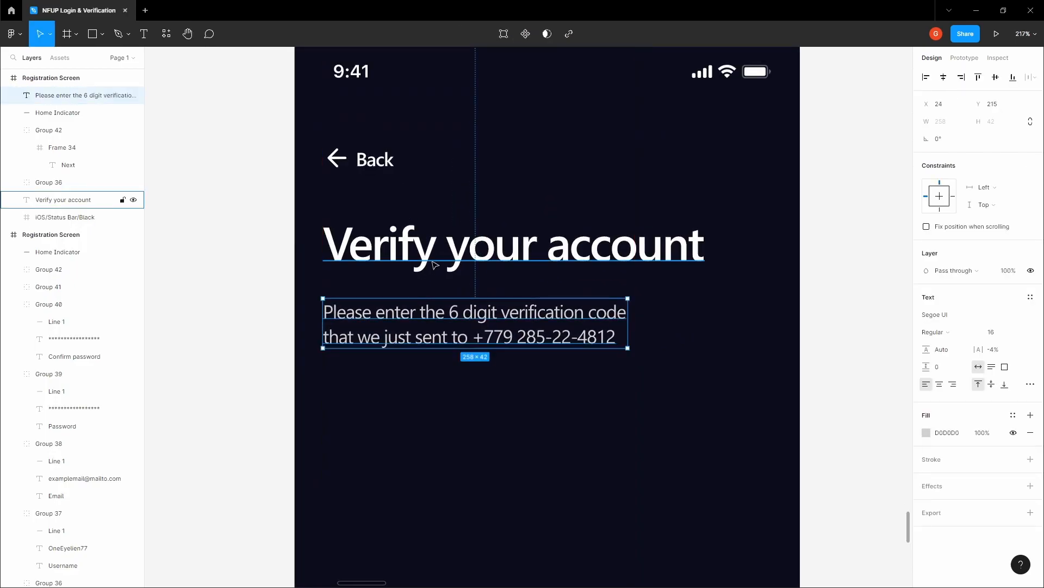
shift+click(441, 259)
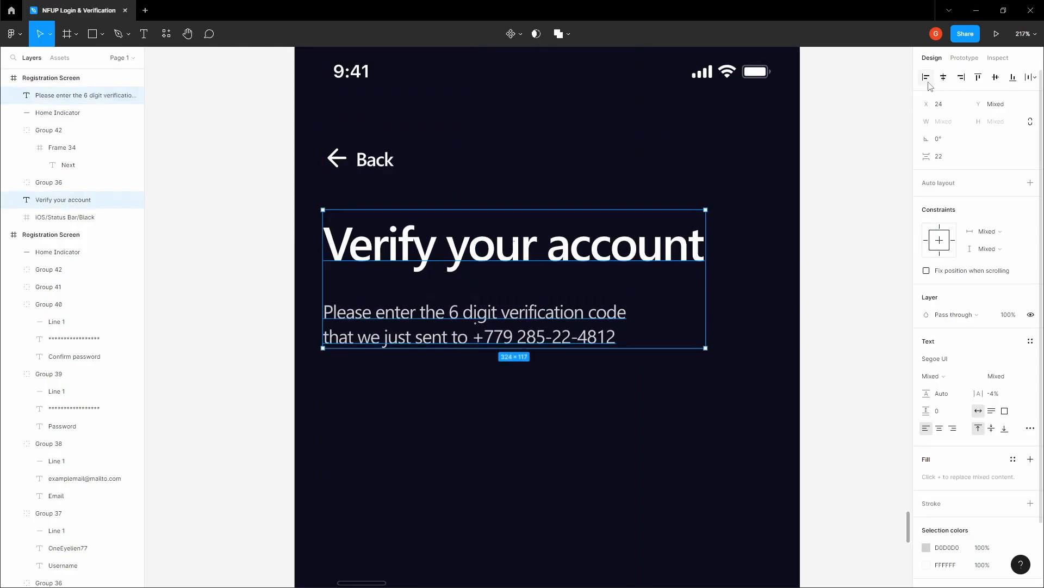
click(476, 323)
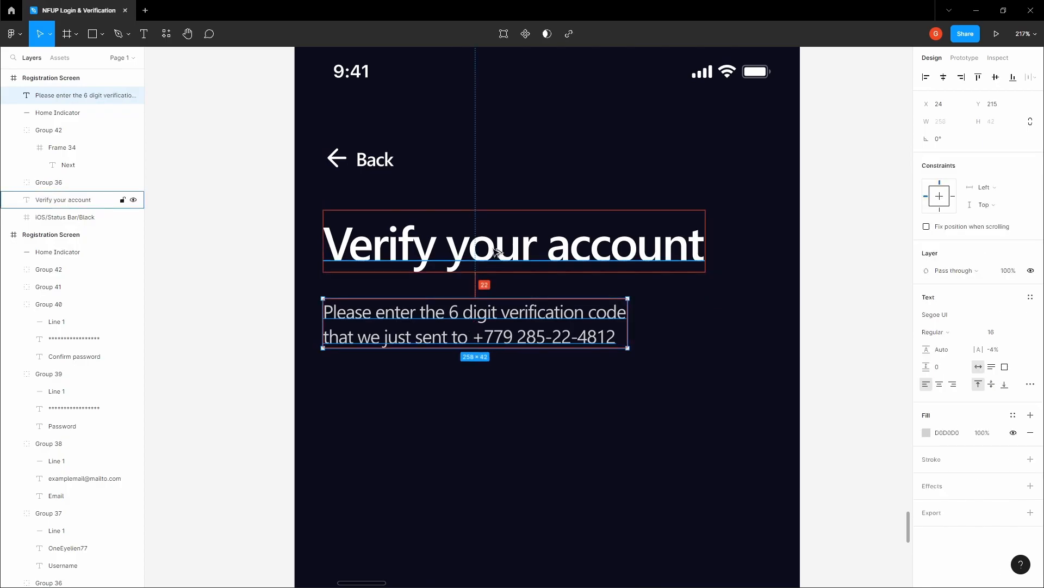
Step: Nudge the instruction text up until it sits about 13 px below the "Verify your account" heading
key(Up)
key(Up)
key(Up)
key(Up)
key(Up)
key(Up)
key(Up)
key(Up)
key(Up)
key(Up)
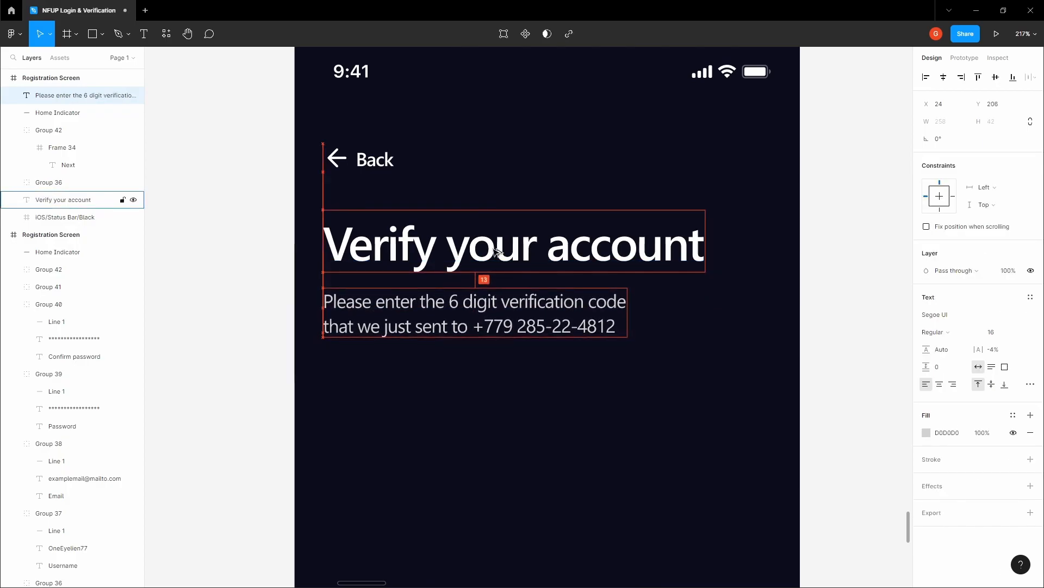
scroll(498, 252, down, 5)
click(365, 290)
Step: Swap the "Verify your account" frame's column layout grid for a default 10 px grid and undo the swap, keeping layout grids shown
key(space)
drag(350, 290, 328, 237)
scroll(342, 297, down, 1)
key(space)
drag(317, 102, 317, 91)
key(v)
click(361, 83)
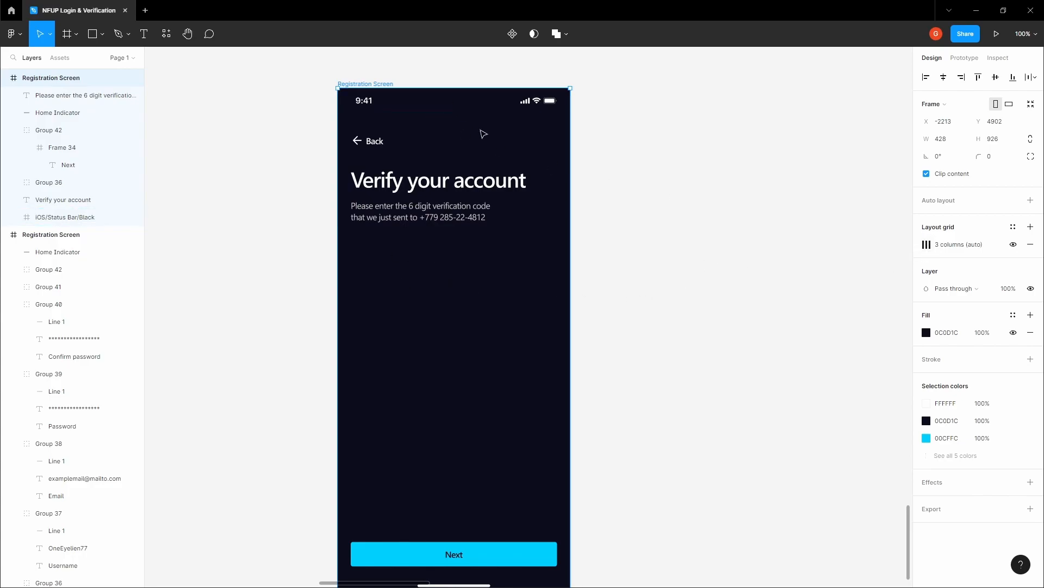
click(1030, 245)
click(1030, 227)
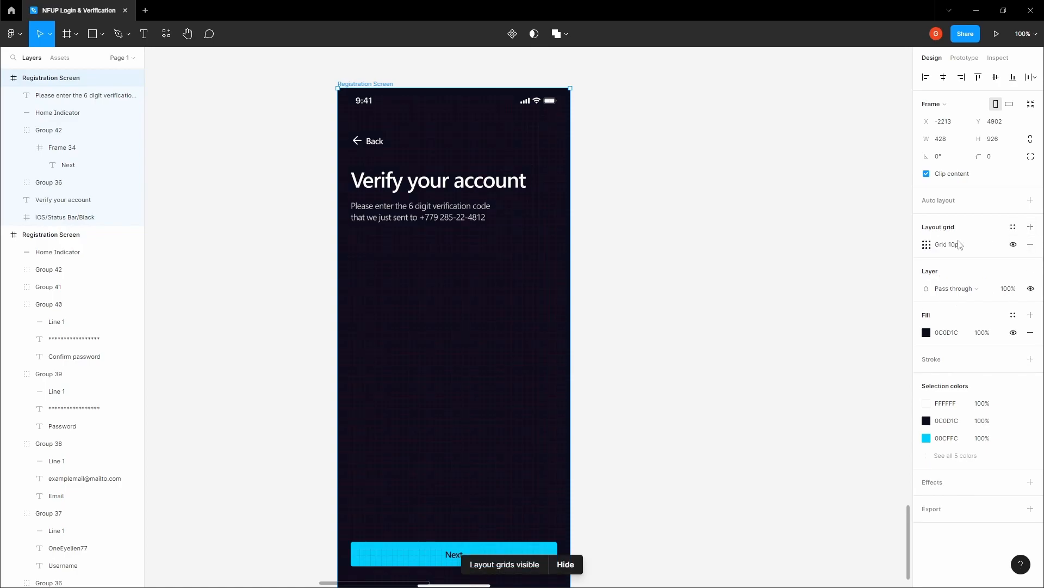
key(ctrl+z)
key(ctrl+z)
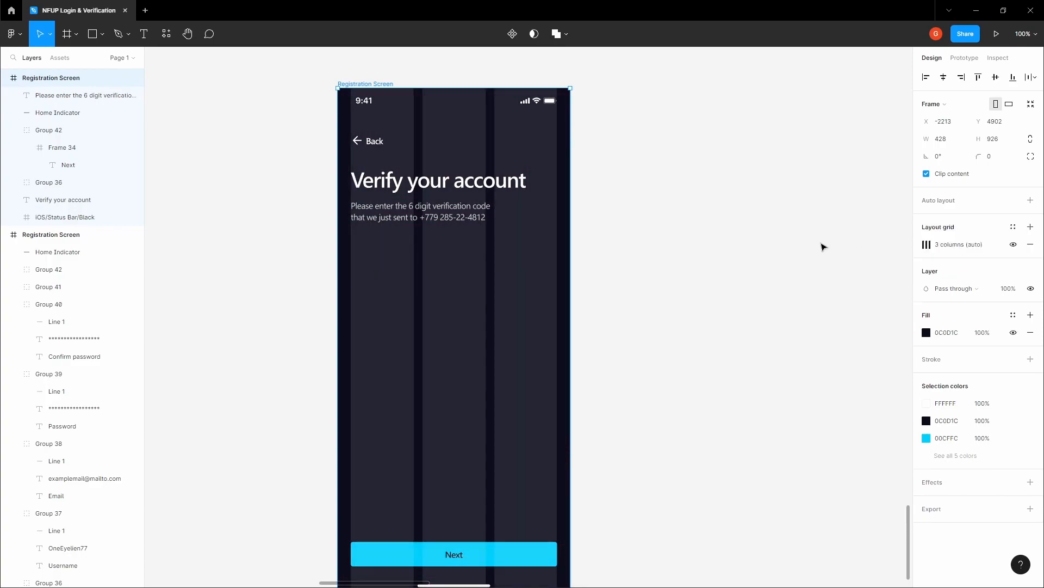
Step: Set the frame's column layout grid count to 6, keeping the Stretch type, 24 margin and 16 gutter
click(925, 245)
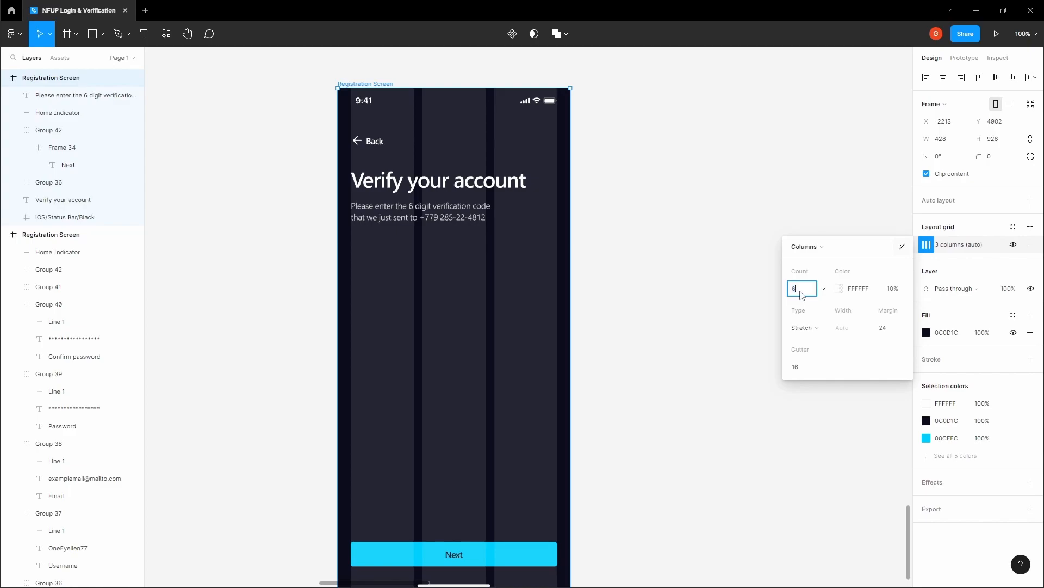
key(Tab)
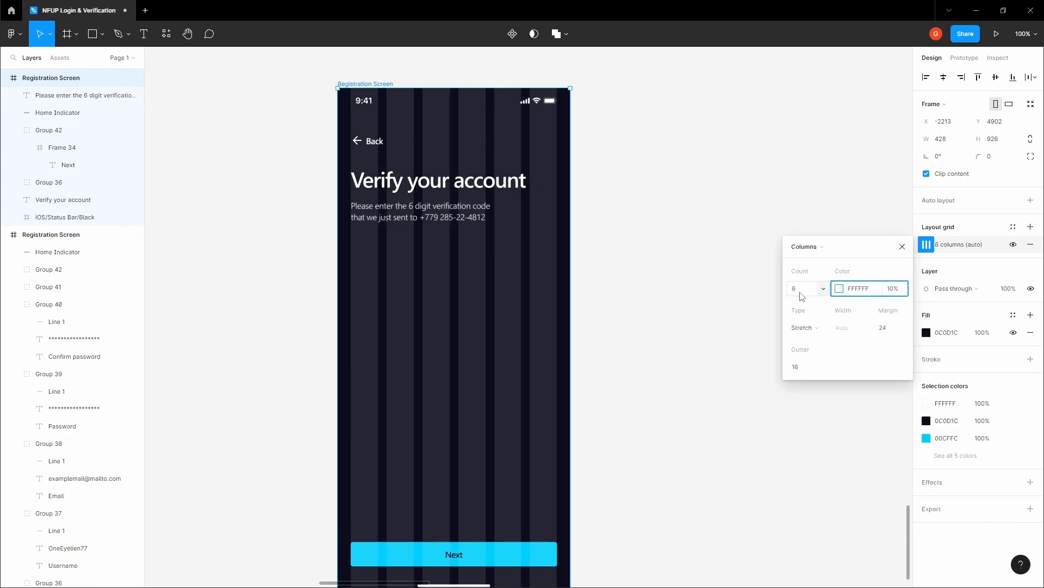
key(Tab)
key(Tab)
key(Tab)
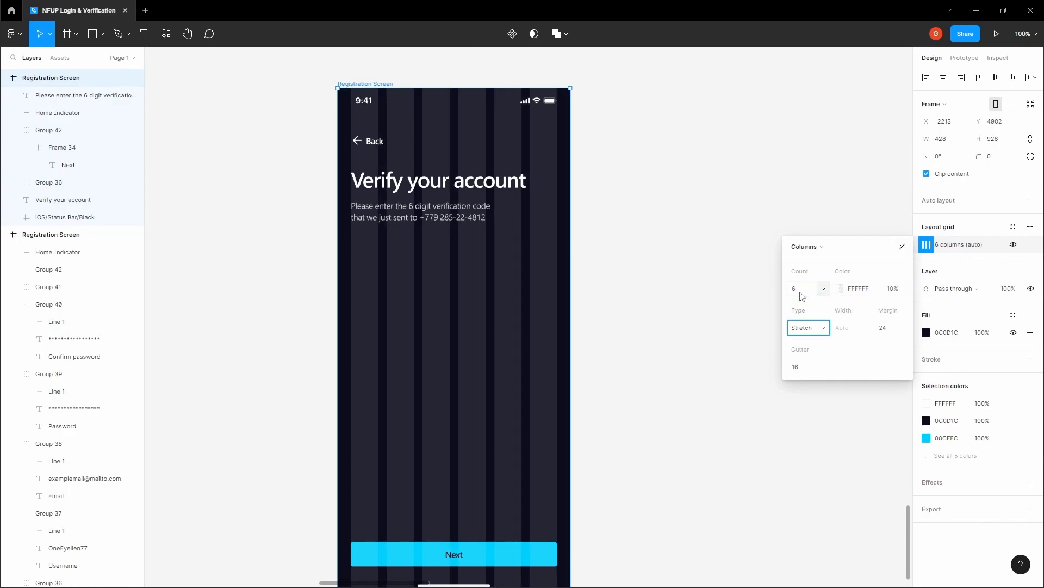
click(897, 332)
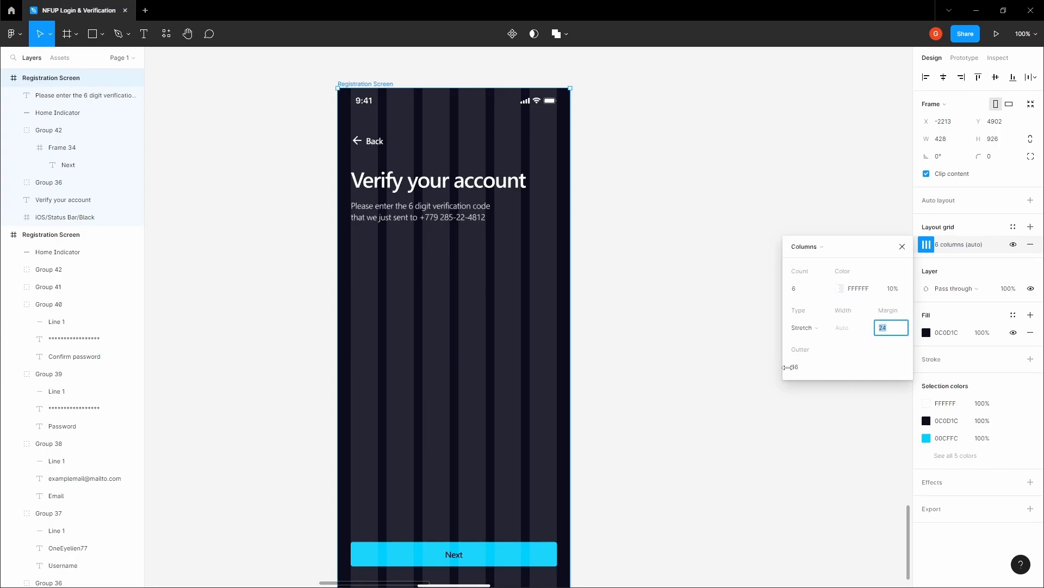
click(807, 369)
click(651, 324)
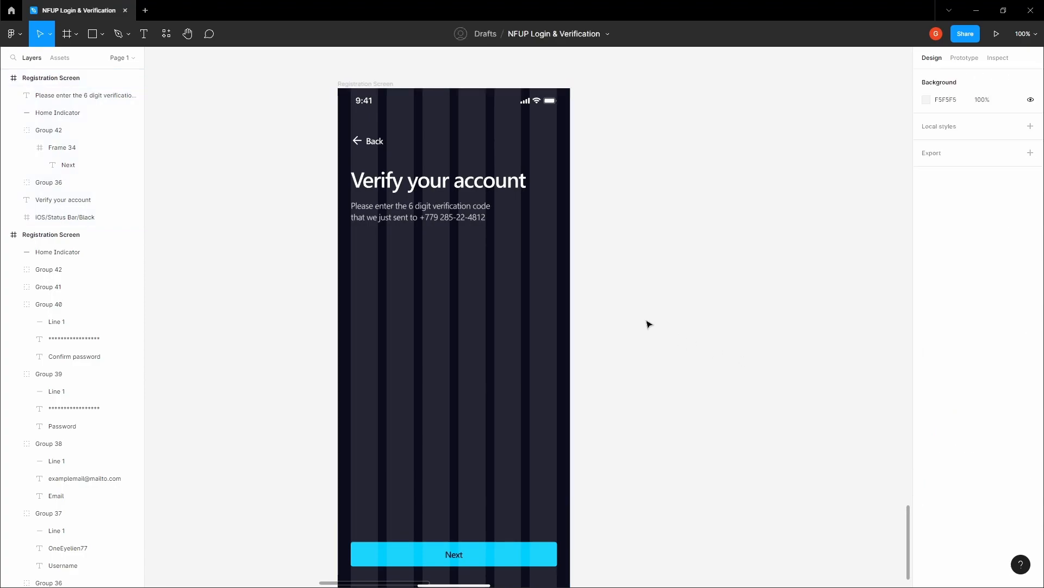
Step: Draw a horizontal line 50 px wide across the first grid column below the instruction text, at about Y 363
key(h)
scroll(629, 276, left, 3)
scroll(417, 259, up, 5)
scroll(413, 261, down, 1)
scroll(410, 263, up, 5)
key(v)
key(l)
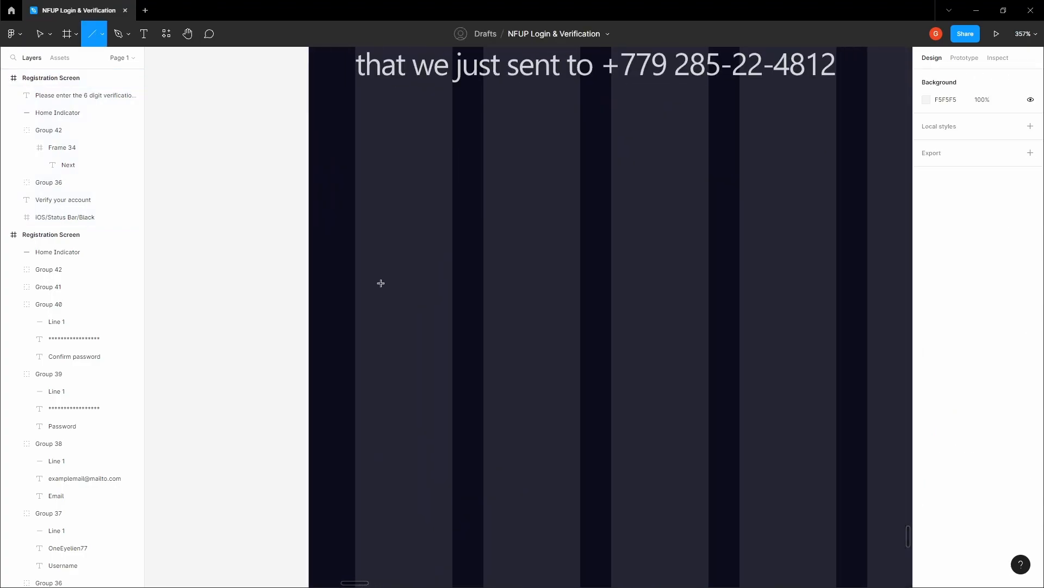
scroll(381, 285, up, 3)
drag(339, 324, 495, 323)
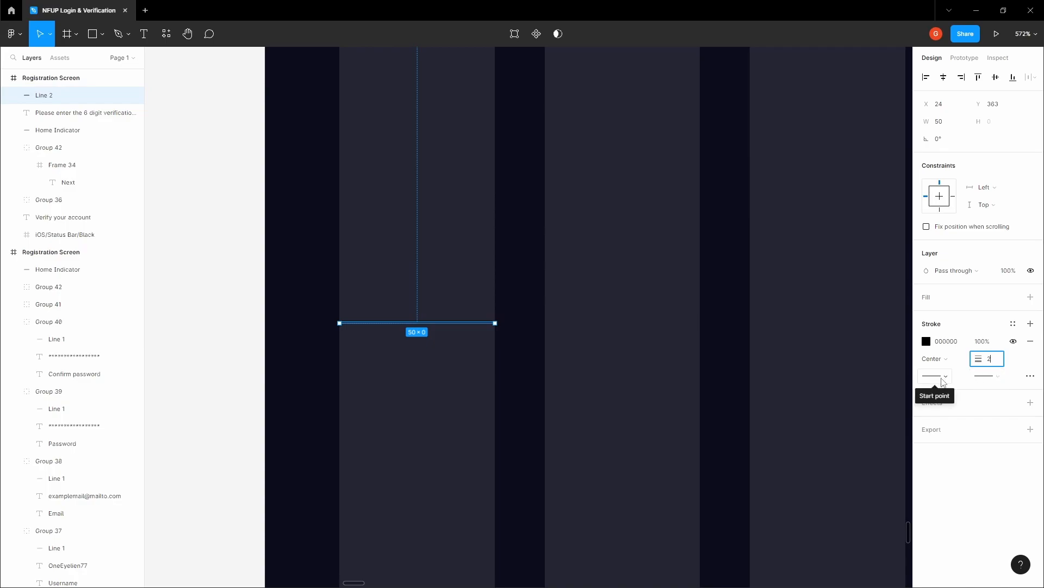
Step: Give the new line a stroke thickness of 2 and a Round start point
click(942, 359)
click(797, 356)
click(450, 322)
click(948, 376)
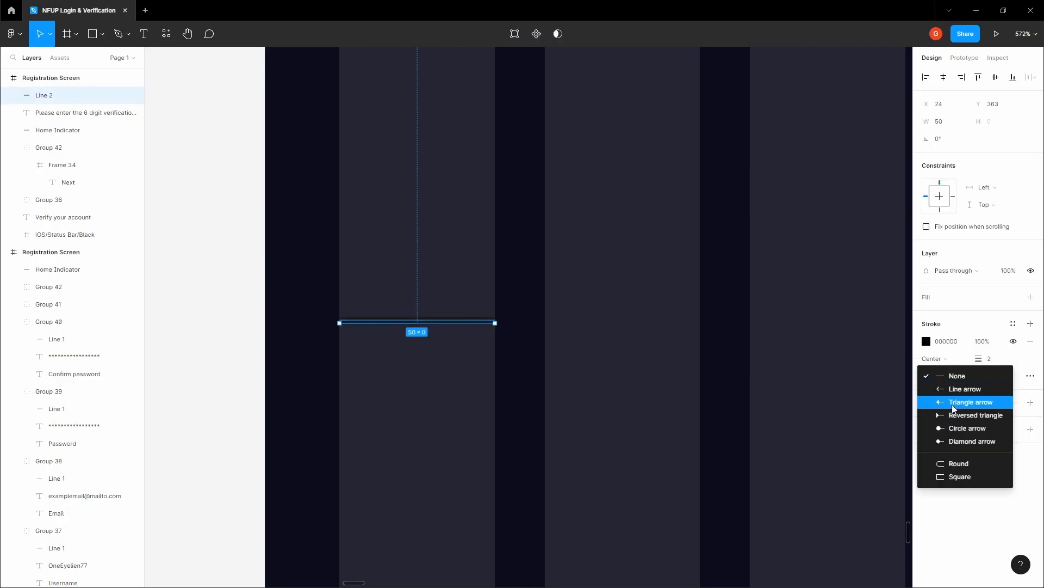
click(959, 462)
click(517, 364)
key(space)
drag(501, 353, 488, 365)
scroll(487, 356, down, 2)
scroll(488, 355, down, 2)
click(438, 355)
click(470, 302)
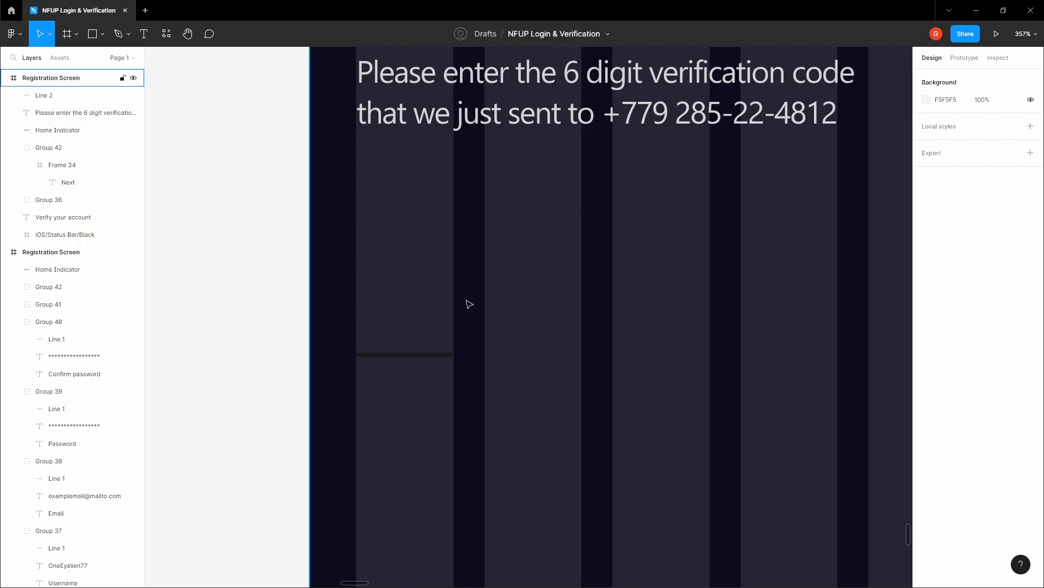
Step: Hide the layout grids and set the code-entry line's stroke colour to D0D0D0
key(shift+g)
scroll(468, 180, down, 1)
key(space)
drag(465, 186, 445, 224)
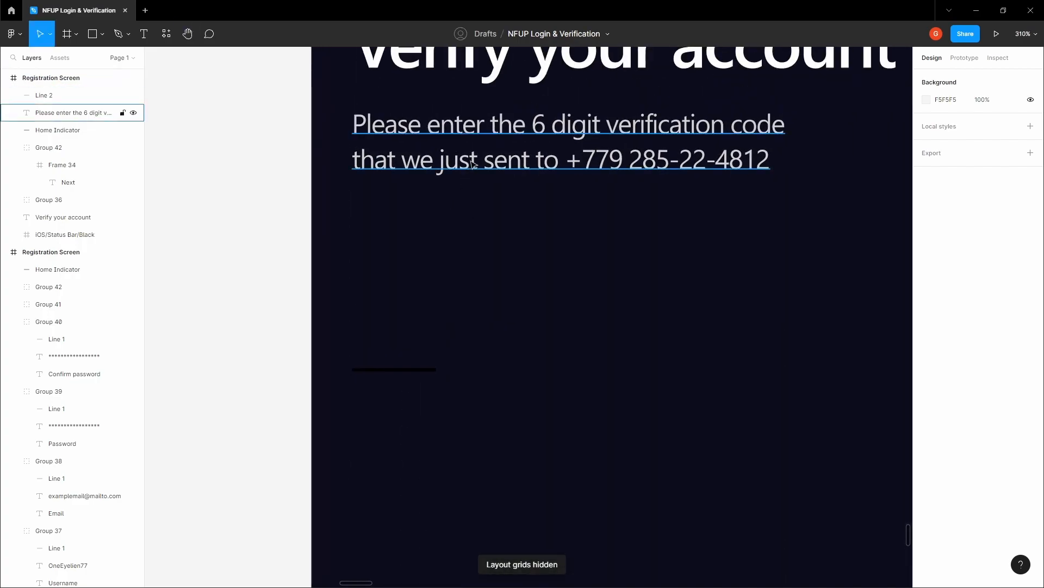
click(473, 162)
click(688, 352)
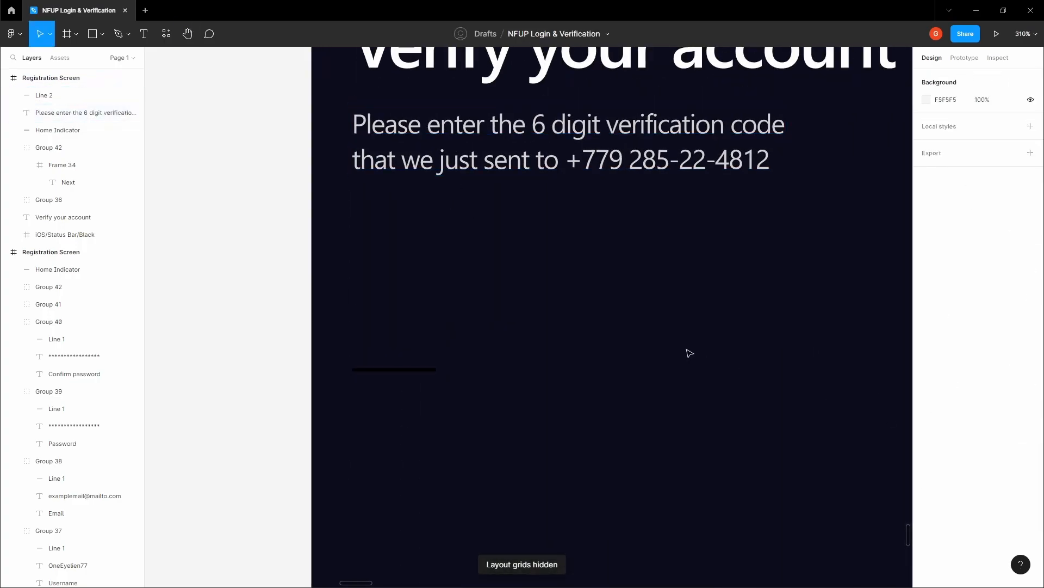
click(423, 370)
scroll(422, 369, up, 1)
click(956, 343)
key(ctrl+v)
click(620, 322)
key(space)
drag(615, 321, 592, 326)
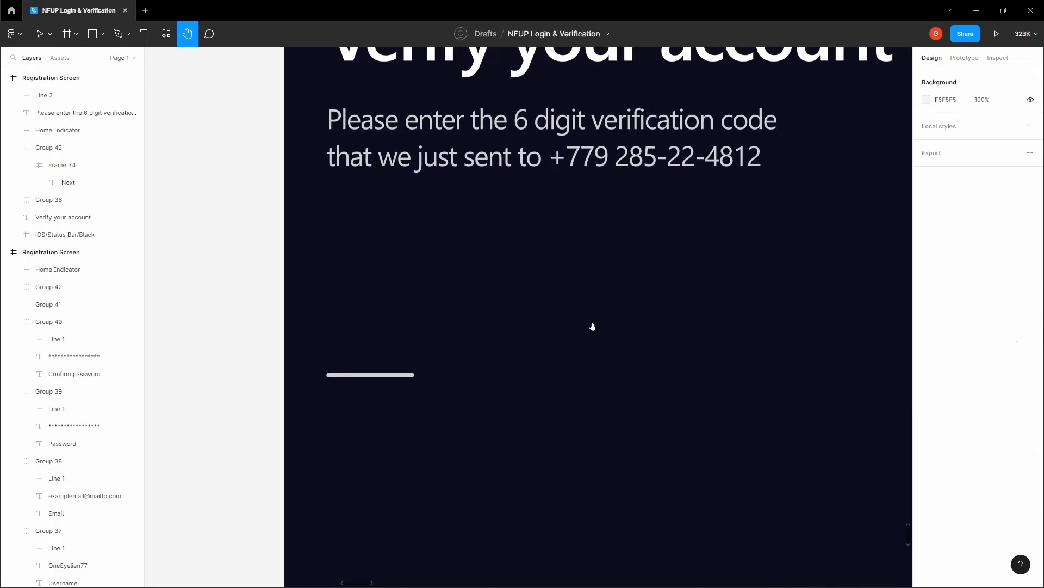
scroll(592, 322, down, 1)
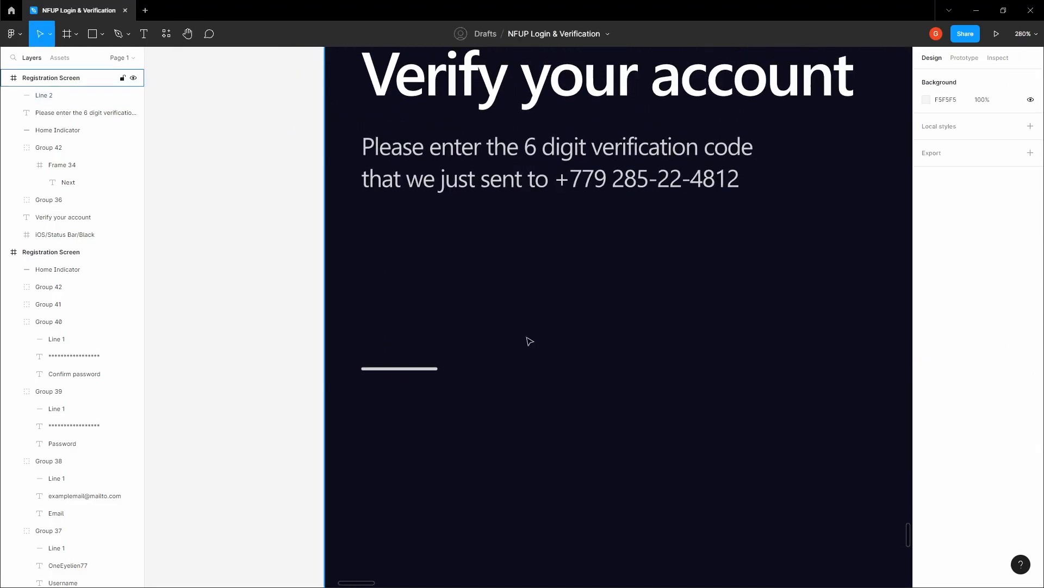
Step: Show the layout grids and duplicate the code-entry line into the other five grid columns, spaced 16 px apart
key(ctrl+shift+4)
scroll(441, 364, up, 2)
click(424, 369)
drag(396, 371, 648, 367)
scroll(398, 330, down, 2)
mouse_move(673, 358)
mouse_down()
mouse_move(399, 329)
mouse_move(497, 350)
mouse_move(659, 352)
mouse_up()
click(569, 308)
scroll(613, 311, down, 2)
drag(569, 308, 552, 321)
scroll(599, 314, down, 2)
scroll(546, 325, down, 3)
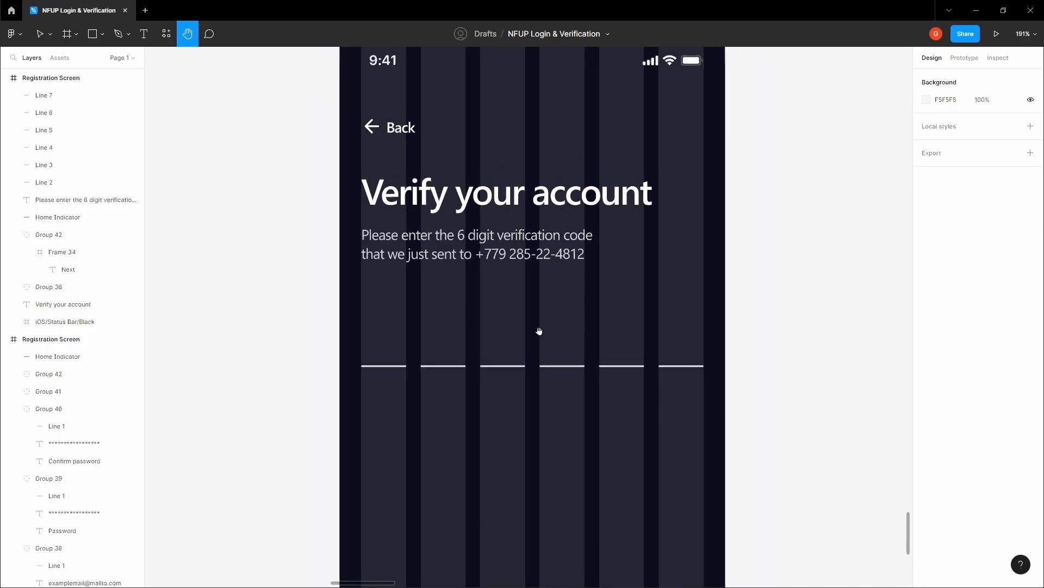
Step: Select all six code-entry lines and move them straight down to Y 425
drag(319, 452, 701, 330)
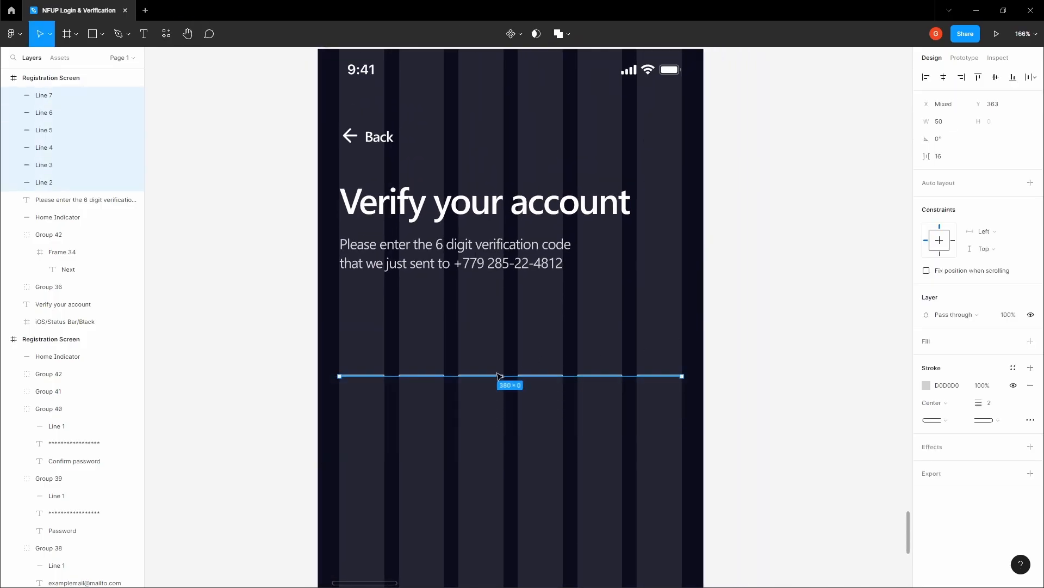
scroll(508, 377, up, 4)
drag(510, 380, 532, 505)
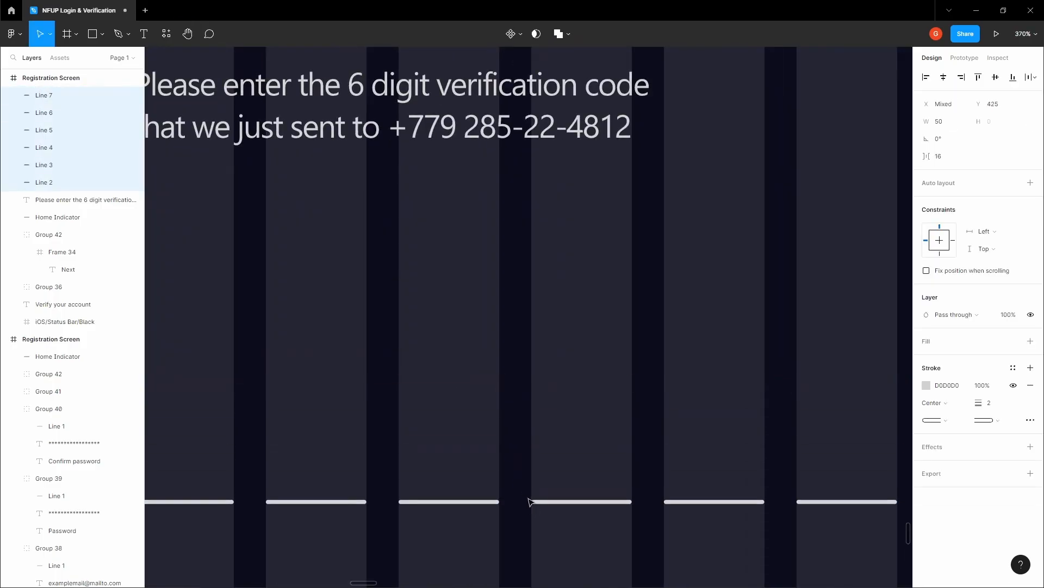
click(580, 336)
scroll(571, 327, down, 4)
scroll(518, 309, up, 3)
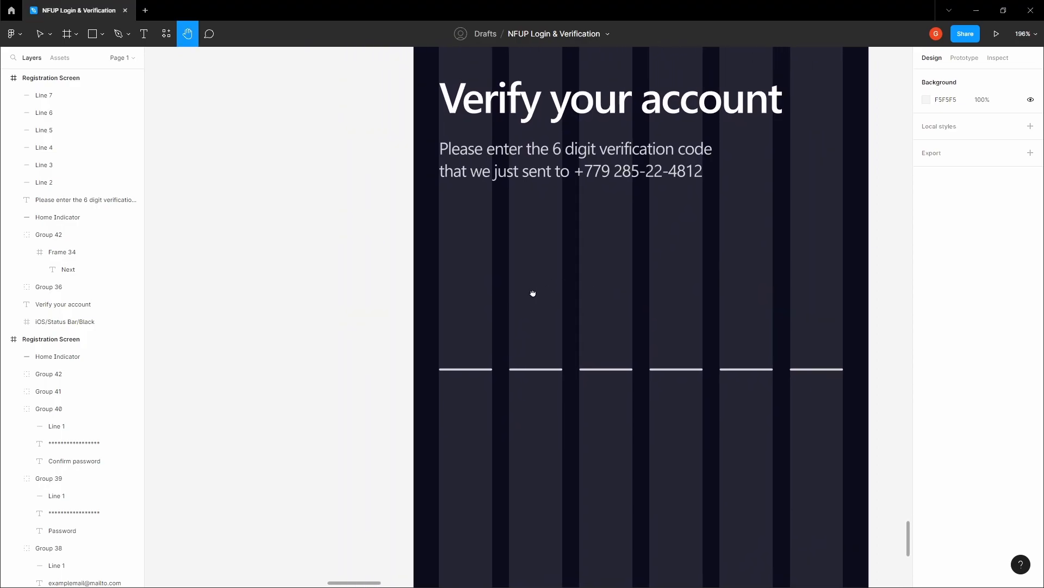
Step: Add the first verification code digit as centre-aligned text, font size 32, above the first line at about X 40, Y 375
scroll(456, 340, up, 2)
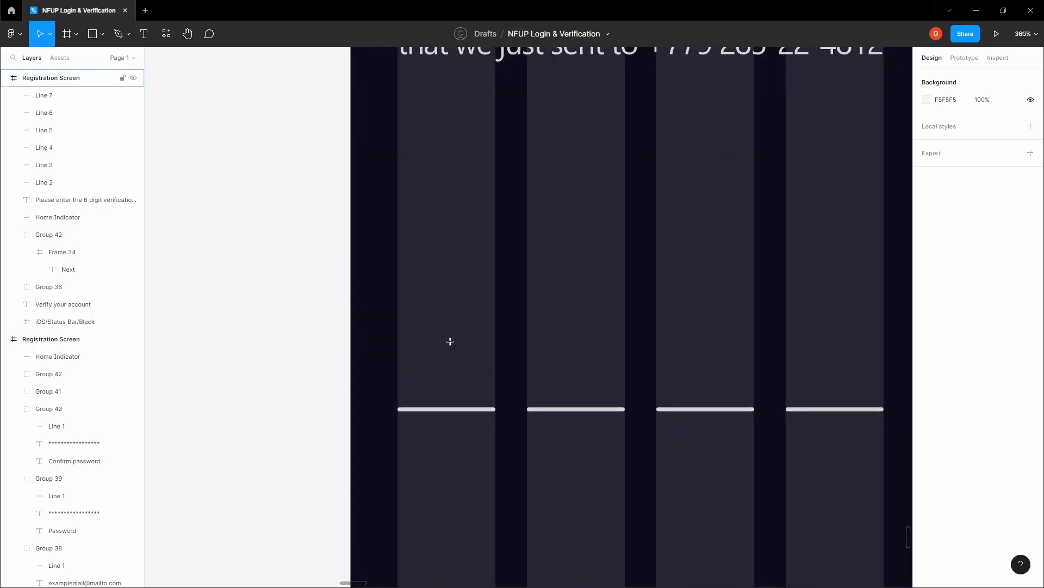
key(t)
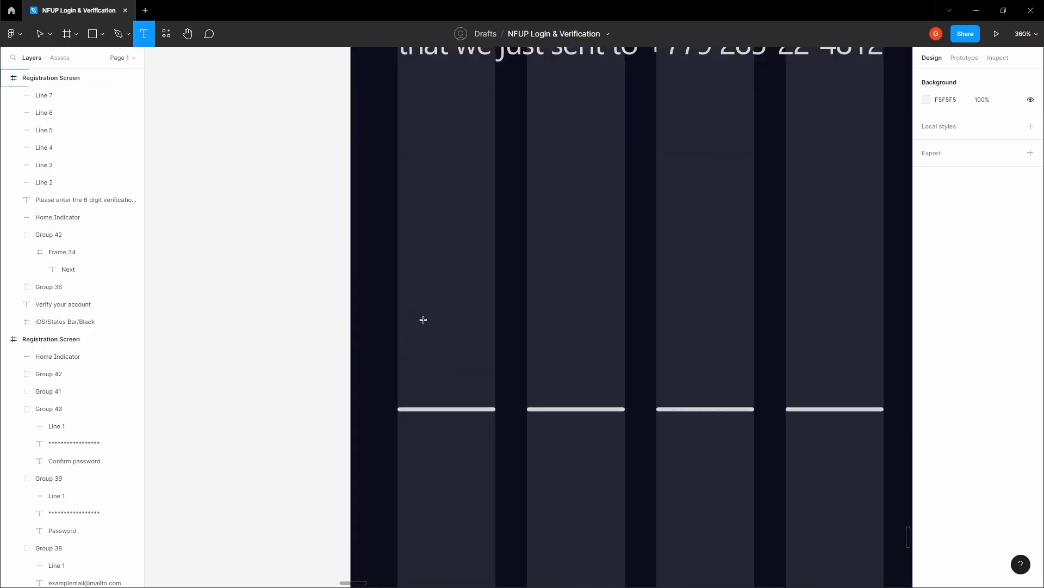
click(423, 320)
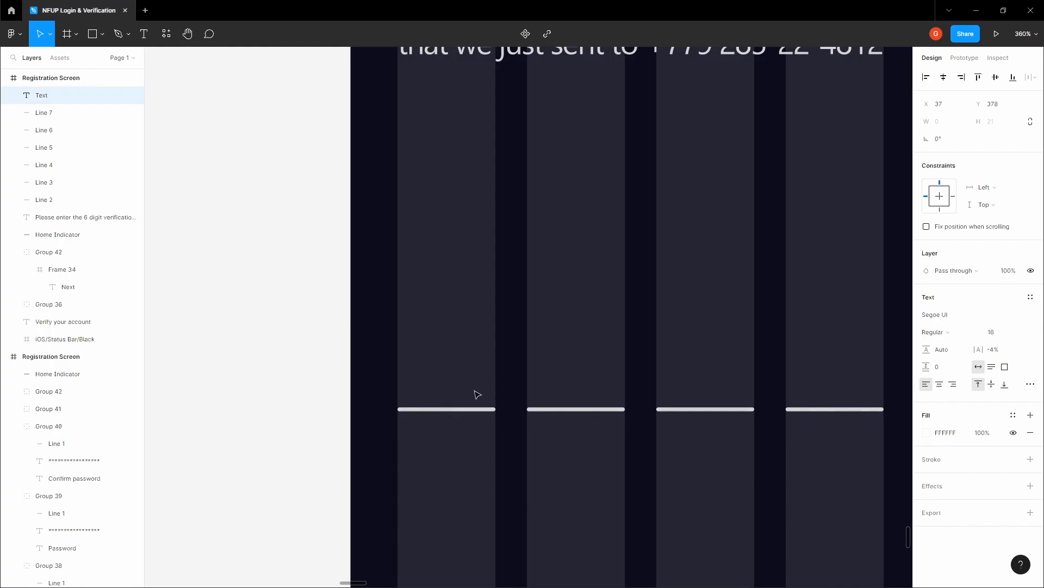
text(4)
key(Escape)
click(1019, 334)
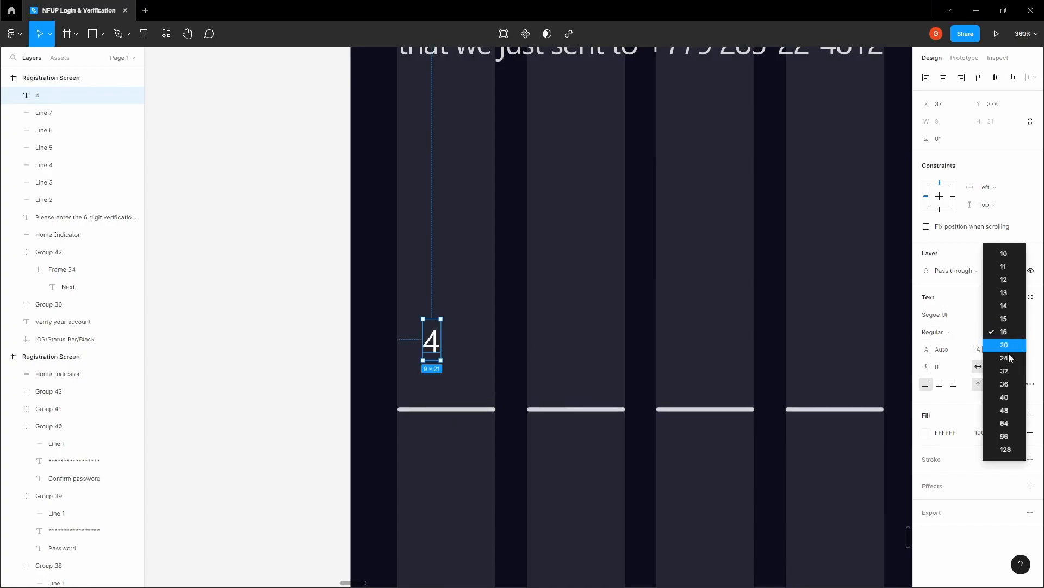
click(1008, 371)
drag(449, 365, 455, 359)
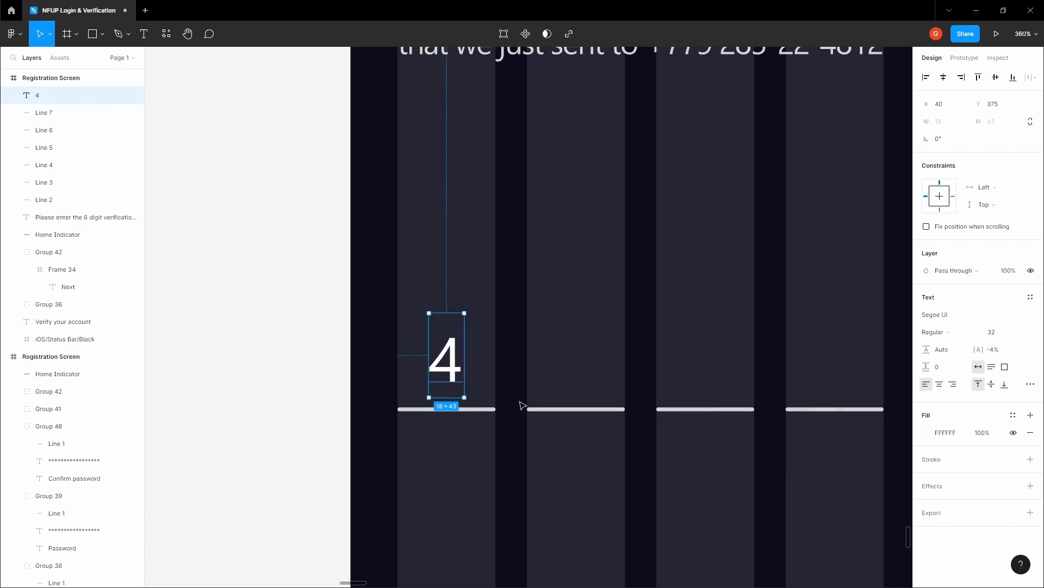
click(940, 385)
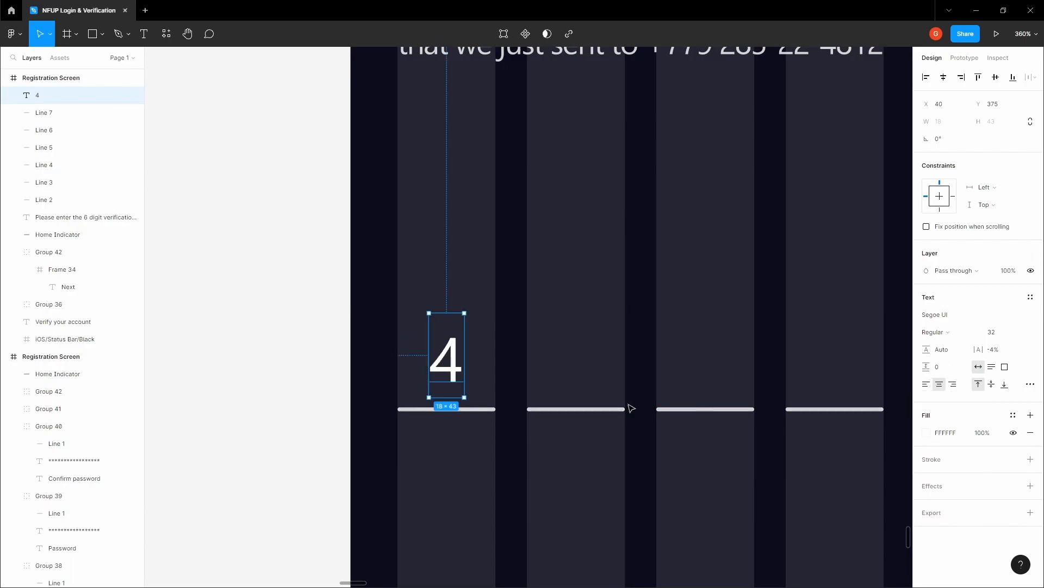
Step: Check the first digit's spacing to its line and nudge the digit down 3 px to Y 378
shift+click(43, 200)
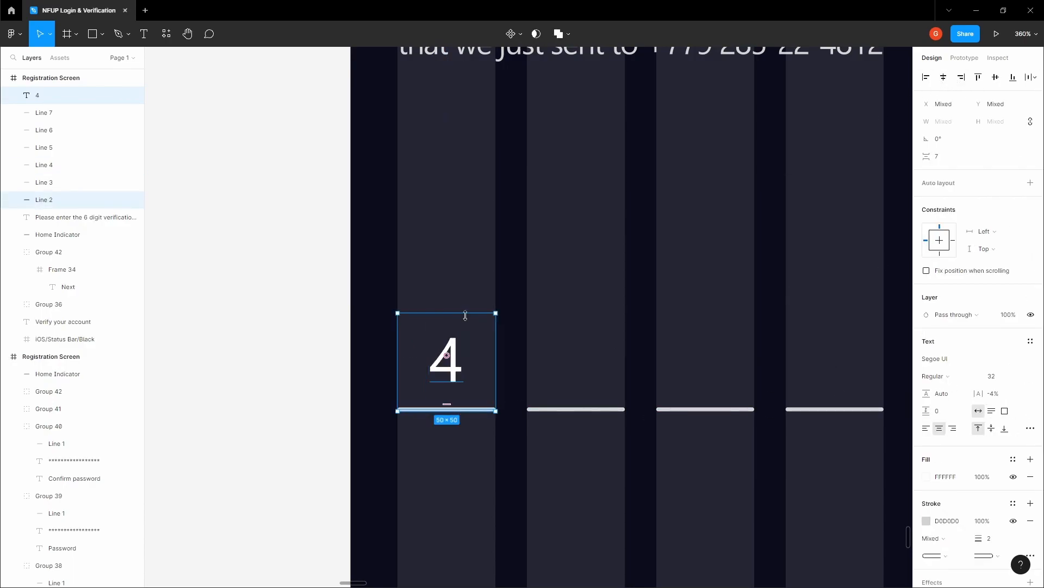
click(456, 346)
scroll(455, 419, up, 3)
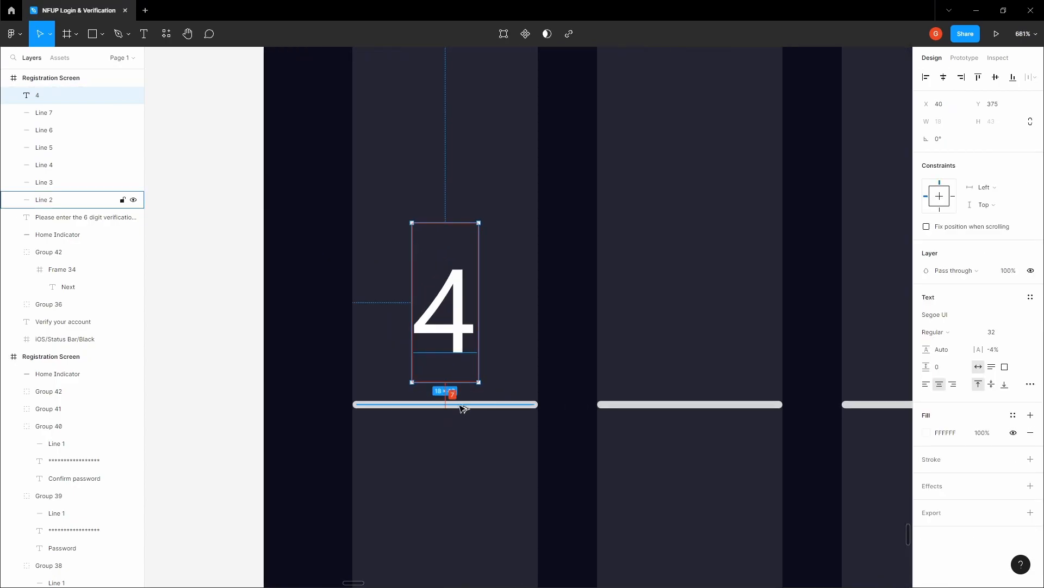
key(Down)
key(Down)
key(Down)
click(511, 450)
Step: Set the first line's stroke to 00CFFC by sampling the Next button on the "Create an account" screen
scroll(511, 450, down, 3)
key(space)
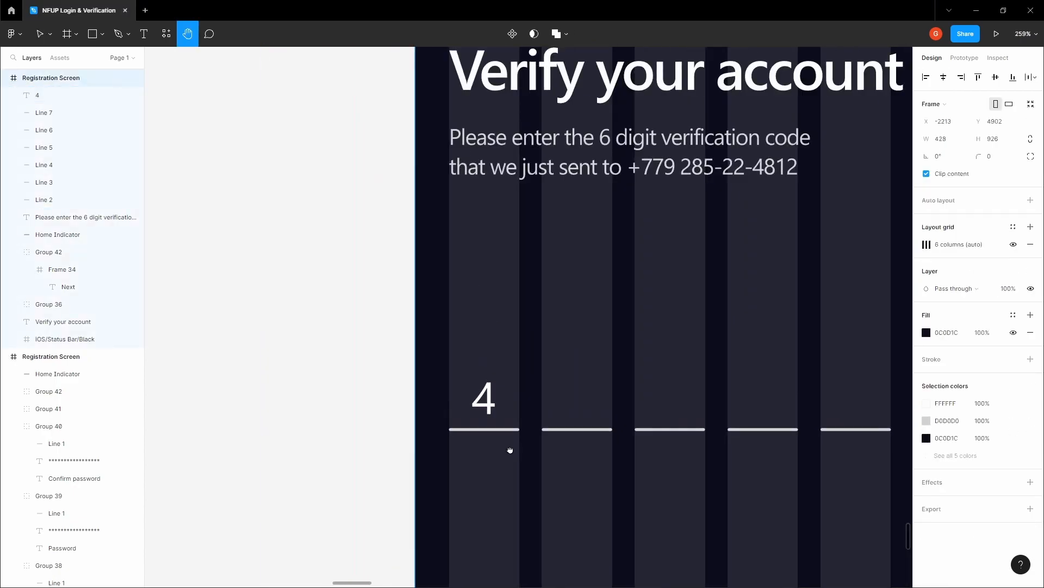
drag(510, 450, 441, 421)
click(417, 400)
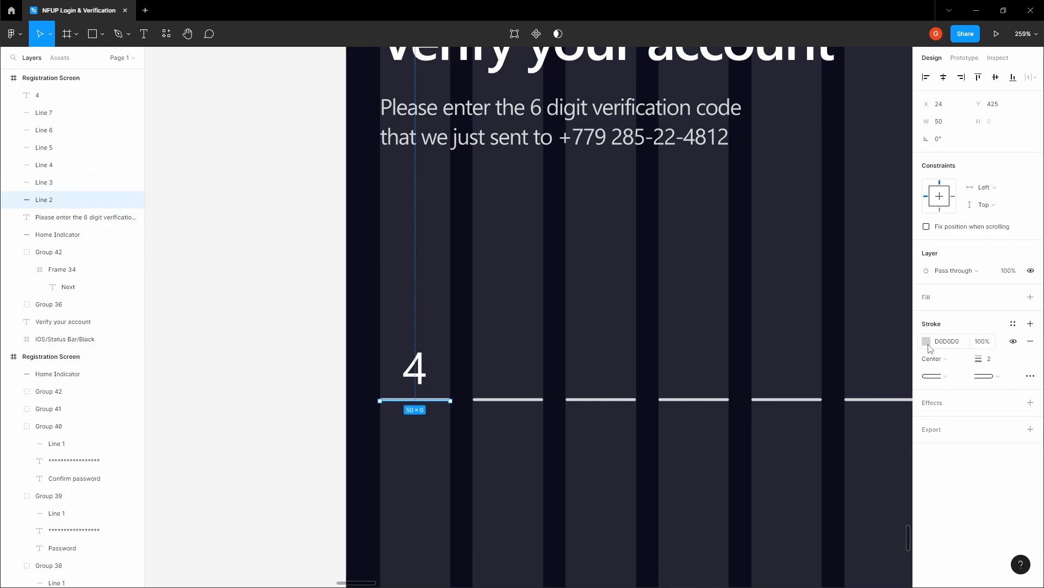
click(927, 342)
click(799, 466)
scroll(599, 381, down, 5)
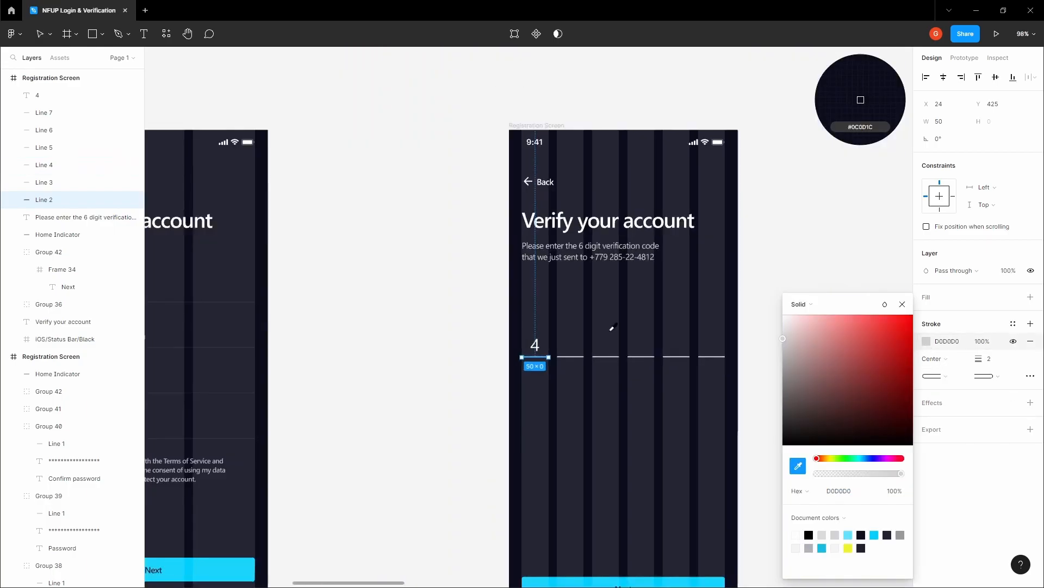
scroll(598, 384, up, 4)
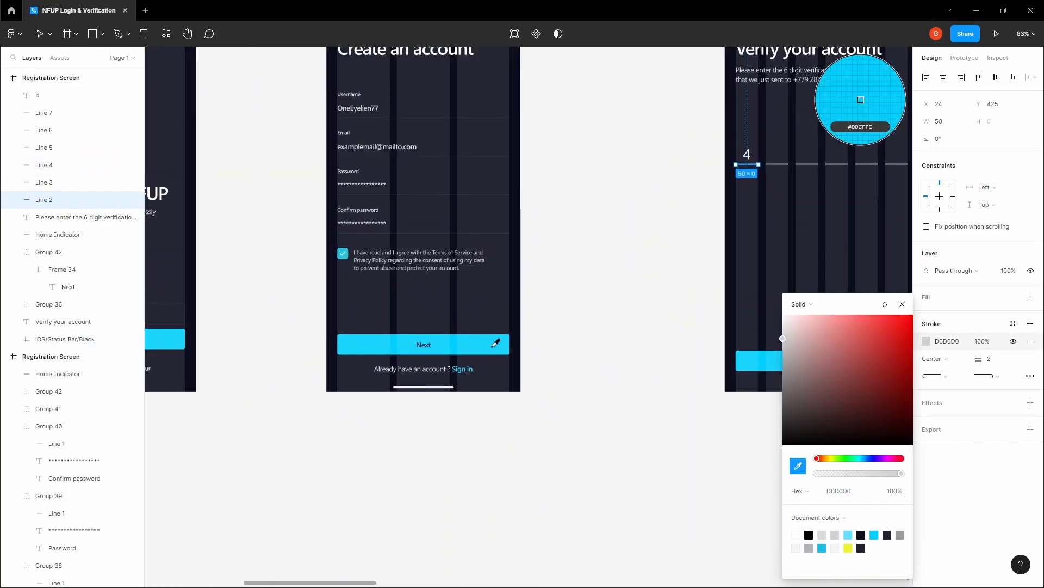
click(496, 344)
click(635, 231)
Step: Duplicate the first digit above the second line at X 106 and replace it with the second verification code digit
drag(633, 229, 436, 388)
scroll(592, 293, up, 5)
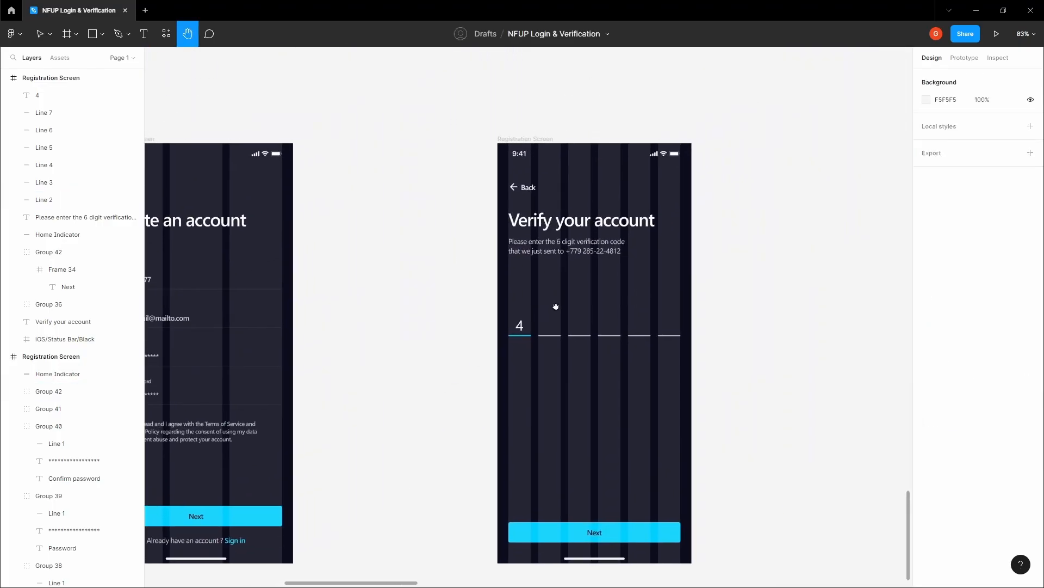
click(400, 309)
scroll(431, 304, up, 7)
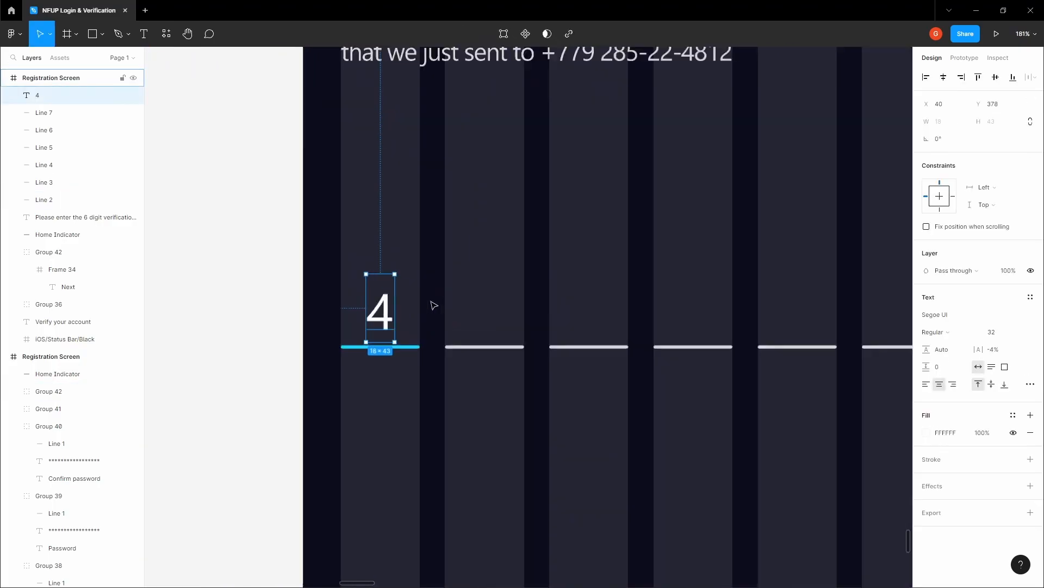
drag(384, 304, 505, 305)
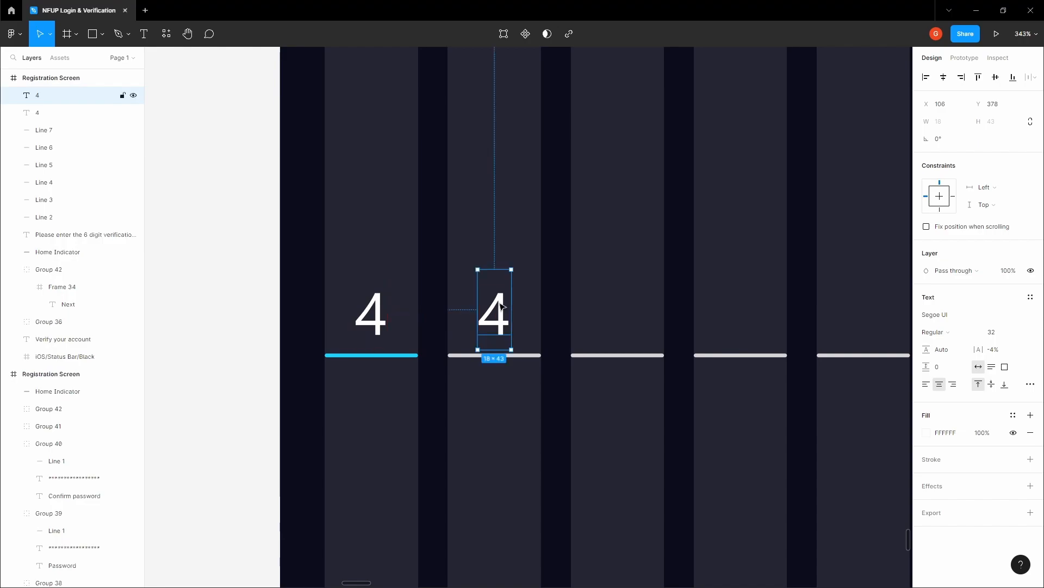
double_click(500, 303)
text(7)
click(560, 308)
Step: Duplicate the second digit above the third line at X 172 and replace it with the third verification code digit
click(510, 334)
shift+click(523, 354)
drag(493, 294, 615, 294)
double_click(620, 298)
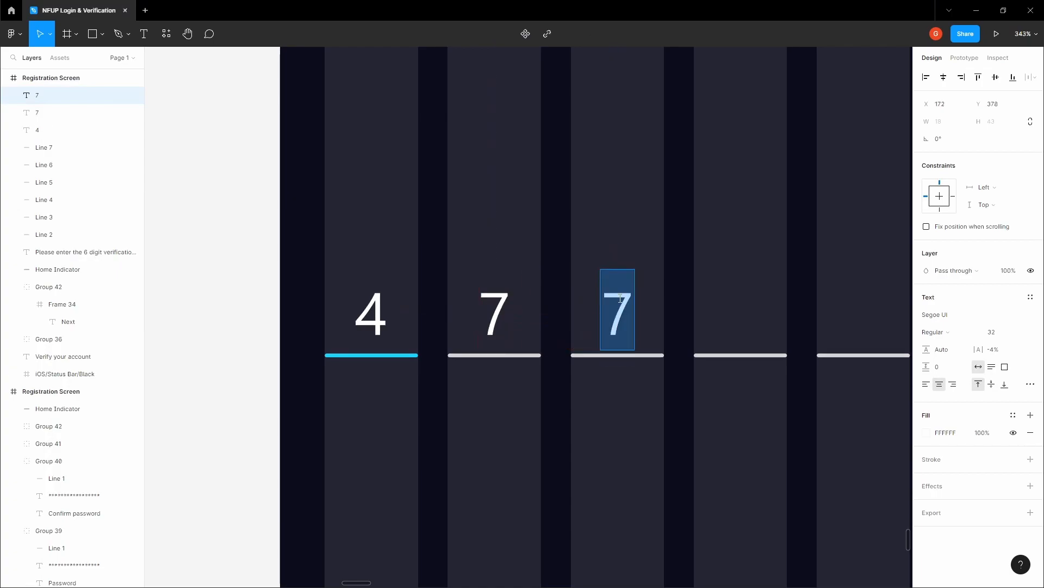
text(1)
key(Escape)
Step: Duplicate the third digit above the fourth line and replace it with the fourth verification code digit
drag(723, 275, 645, 282)
drag(553, 311, 676, 310)
double_click(667, 295)
text(5)
key(Escape)
key(Escape)
Step: Set the stroke of the second, third and fourth lines to 00CFFC, sampled from the first line
scroll(554, 305, left, 1)
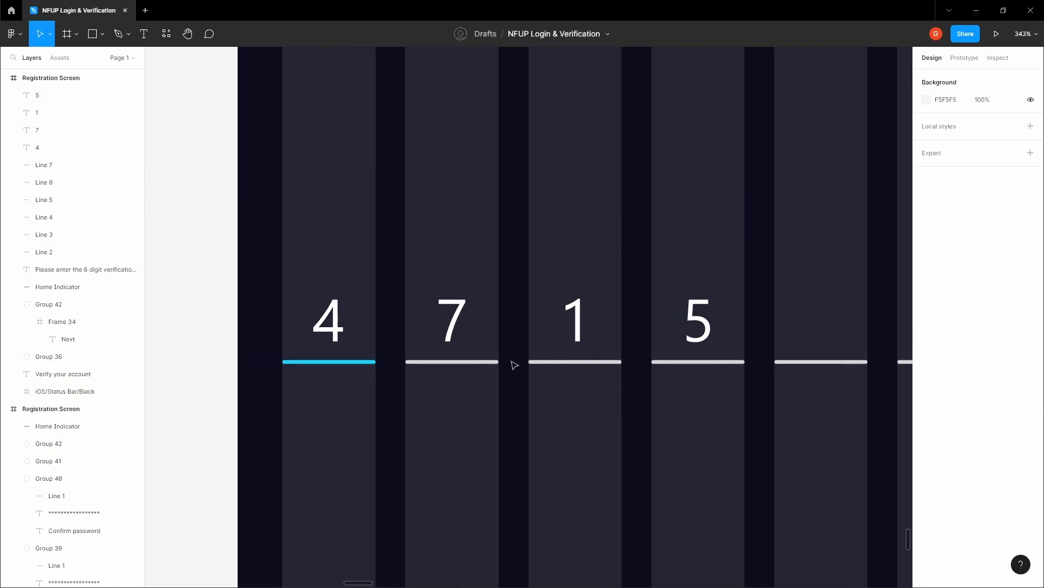
click(487, 365)
shift+click(555, 363)
shift+click(691, 362)
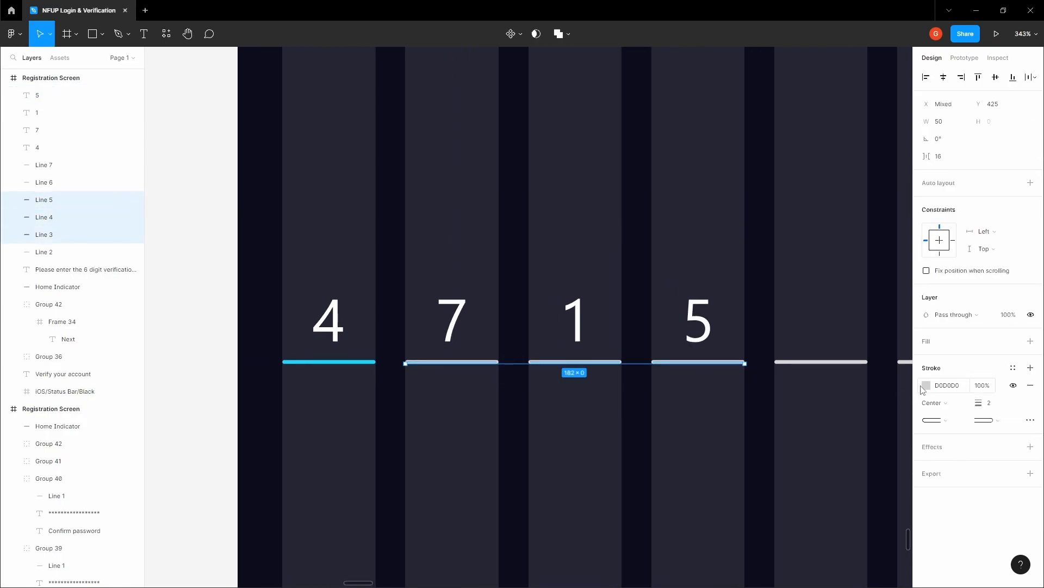
click(926, 385)
click(798, 466)
scroll(354, 358, up, 5)
click(360, 358)
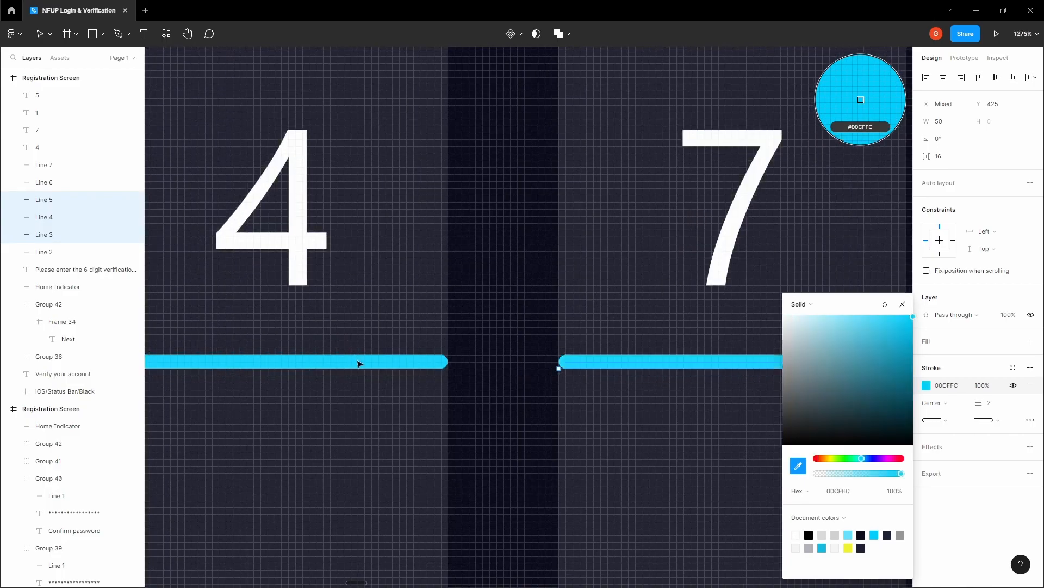
scroll(409, 365, down, 6)
click(292, 325)
Step: Hide the layout grids and group each of the four entered digits with the line beneath it
key(space)
drag(406, 314, 339, 296)
scroll(339, 296, down, 1)
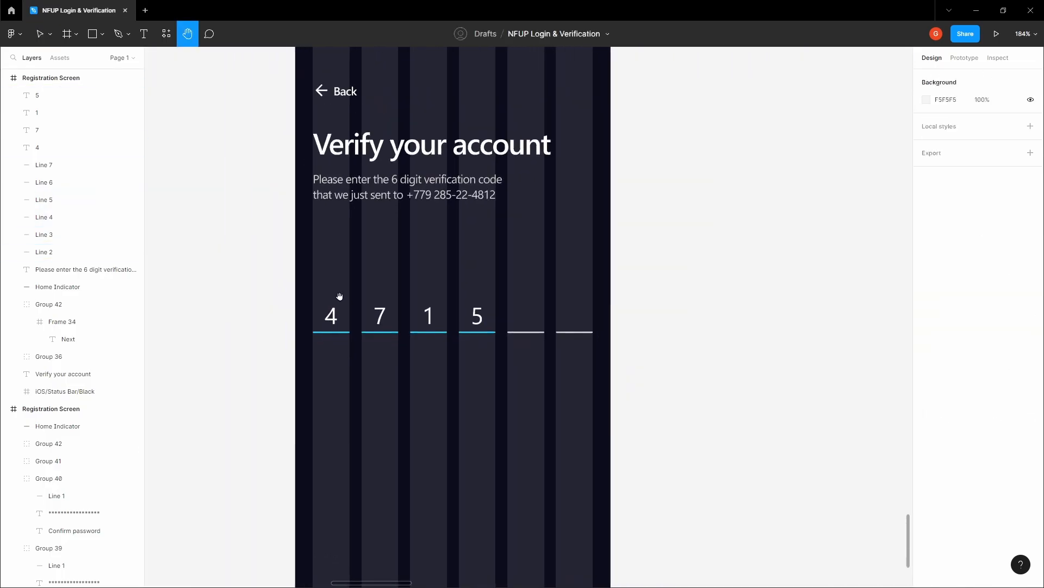
scroll(346, 323, up, 3)
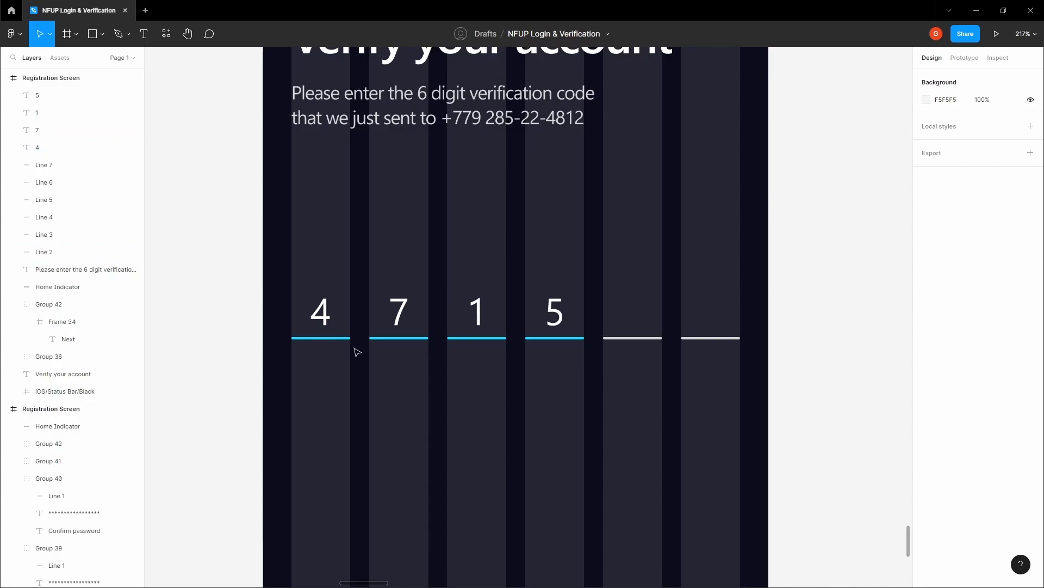
key(space)
scroll(327, 353, down, 4)
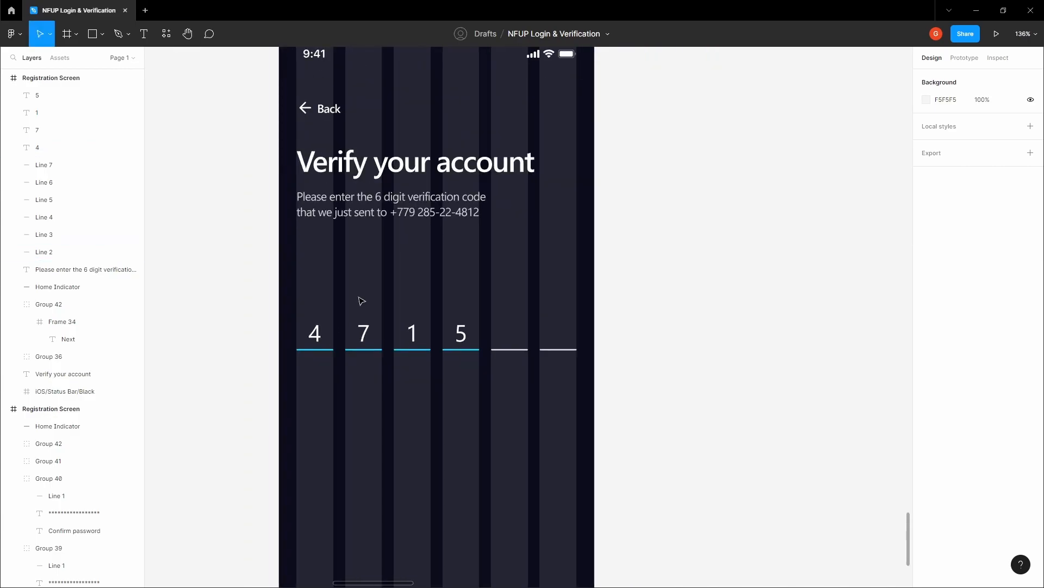
key(ctrl+shift+4)
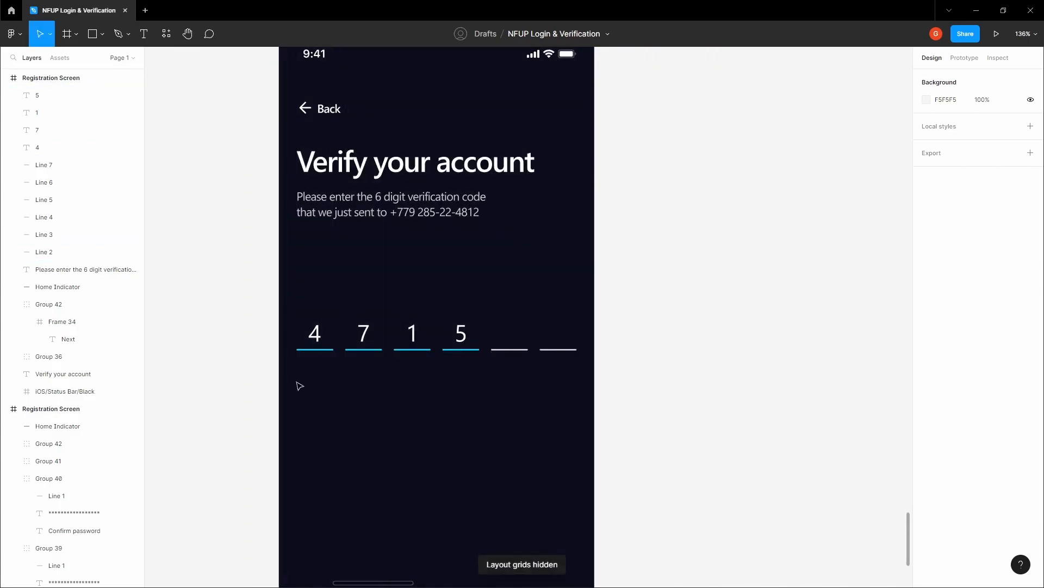
drag(295, 382, 342, 302)
key(ctrl+g)
drag(344, 400, 390, 303)
key(ctrl+g)
drag(393, 400, 438, 303)
key(ctrl+g)
drag(443, 408, 492, 305)
key(ctrl+g)
Step: Combine the four digit groups and the two empty lines into a single group
click(498, 294)
drag(275, 302, 595, 396)
key(ctrl+g)
Step: Move the code-entry group up to Y 285, leaving a 38 px gap below the instruction text
key(alt)
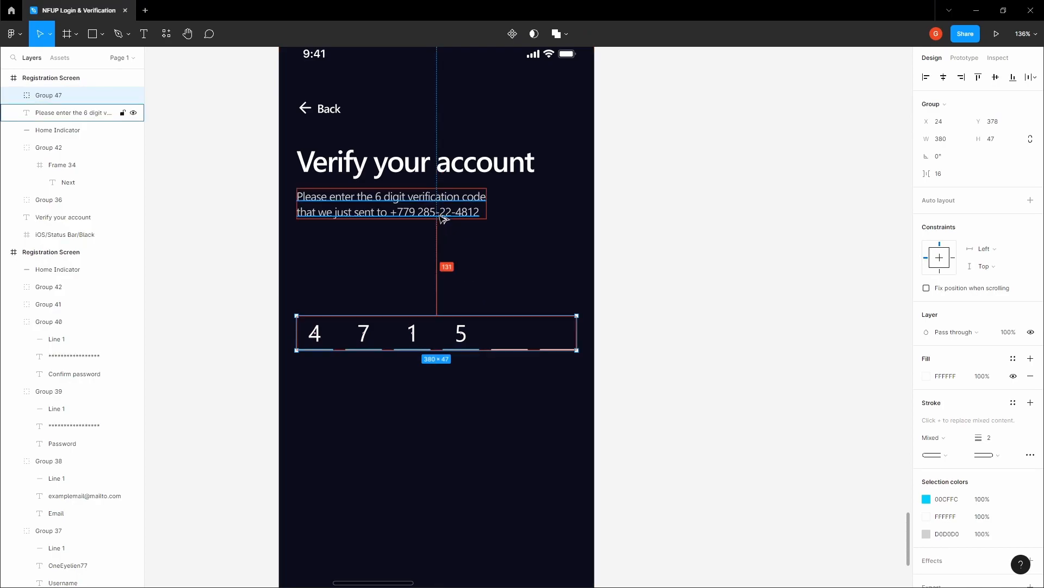
key(shift+Up)
key(shift+Up)
key(shift+Up)
key(shift+Up)
key(shift+Up)
key(shift+Up)
key(shift+Up)
key(shift+Up)
key(shift+Up)
key(Up)
key(Up)
key(Up)
key(Up)
key(Up)
key(Up)
key(Up)
key(Down)
key(Down)
key(Down)
key(Down)
key(Down)
key(Down)
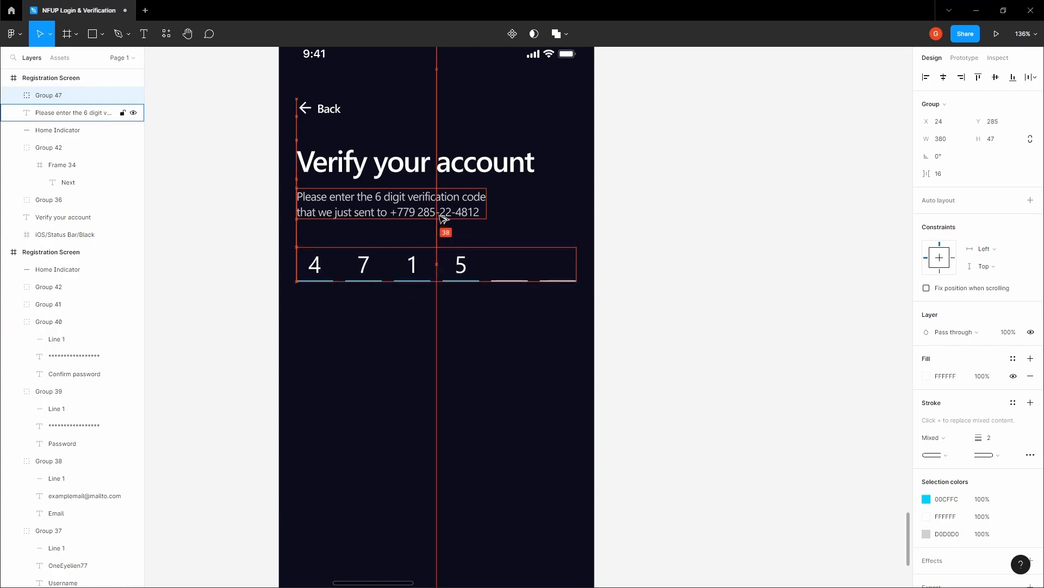
click(256, 229)
key(space)
scroll(256, 229, down, 2)
drag(262, 237, 323, 254)
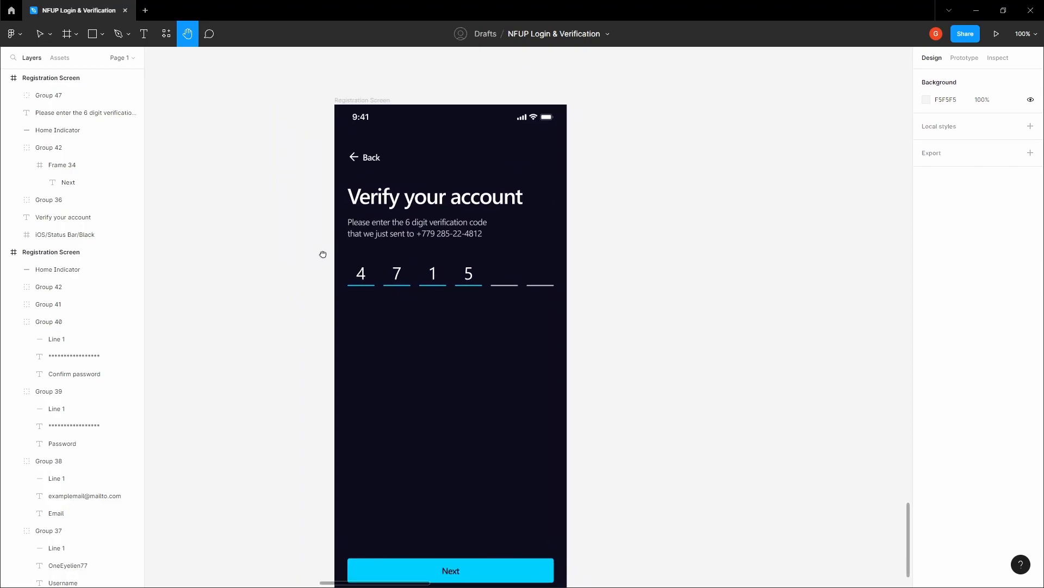
scroll(327, 265, down, 3)
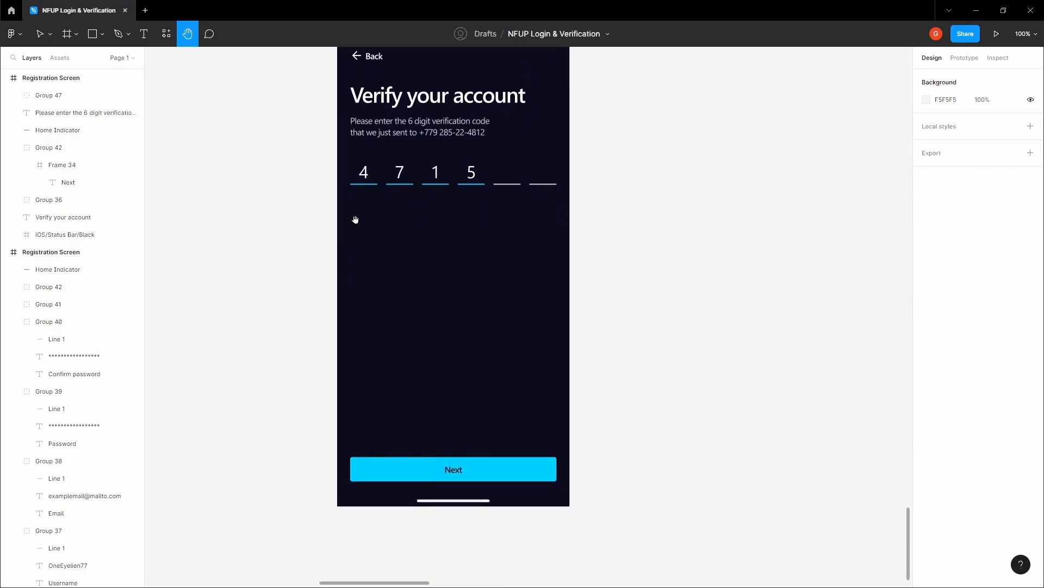
Step: Change the label of the button on the verification screen to "Confirm"
scroll(457, 465, up, 3)
key(v)
double_click(451, 473)
text(Confirm)
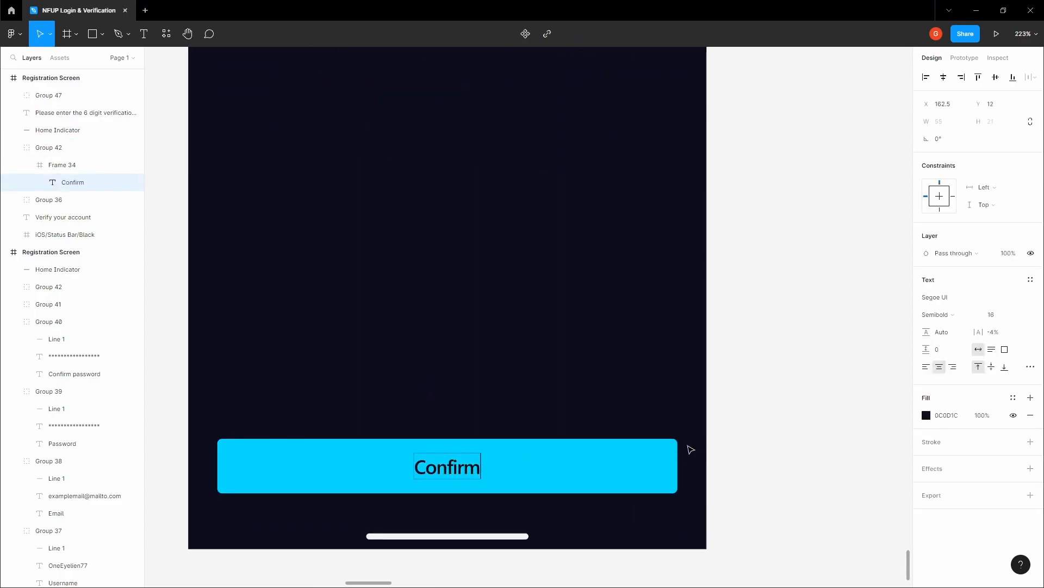
click(630, 431)
key(h)
drag(563, 382, 602, 403)
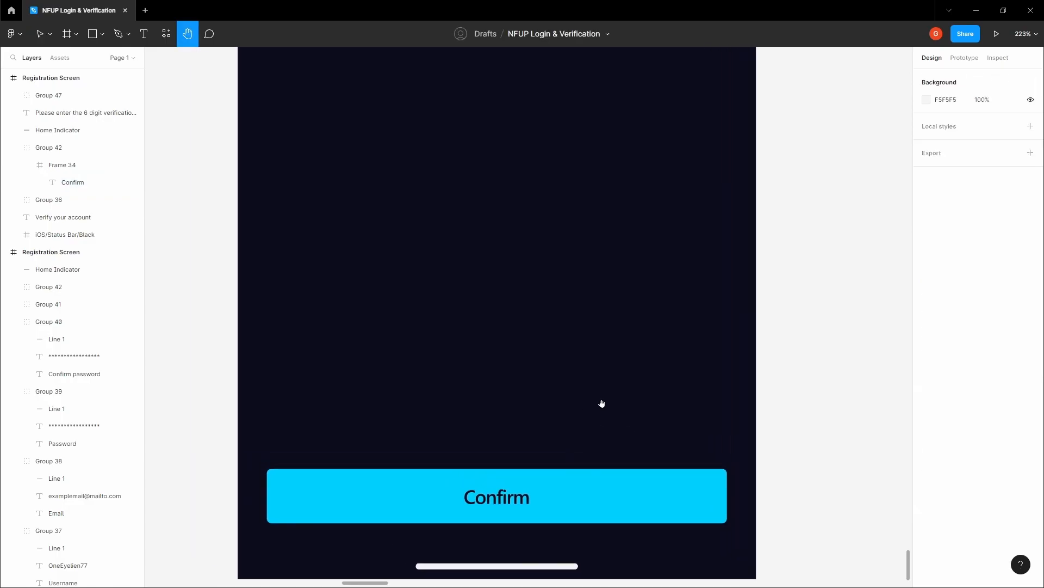
scroll(602, 403, down, 5)
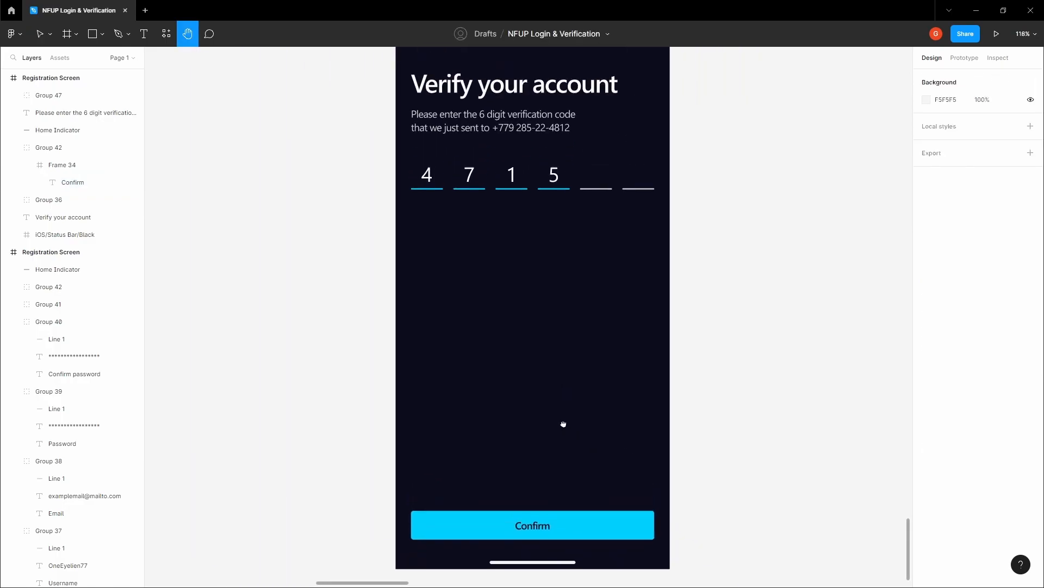
scroll(523, 200, down, 2)
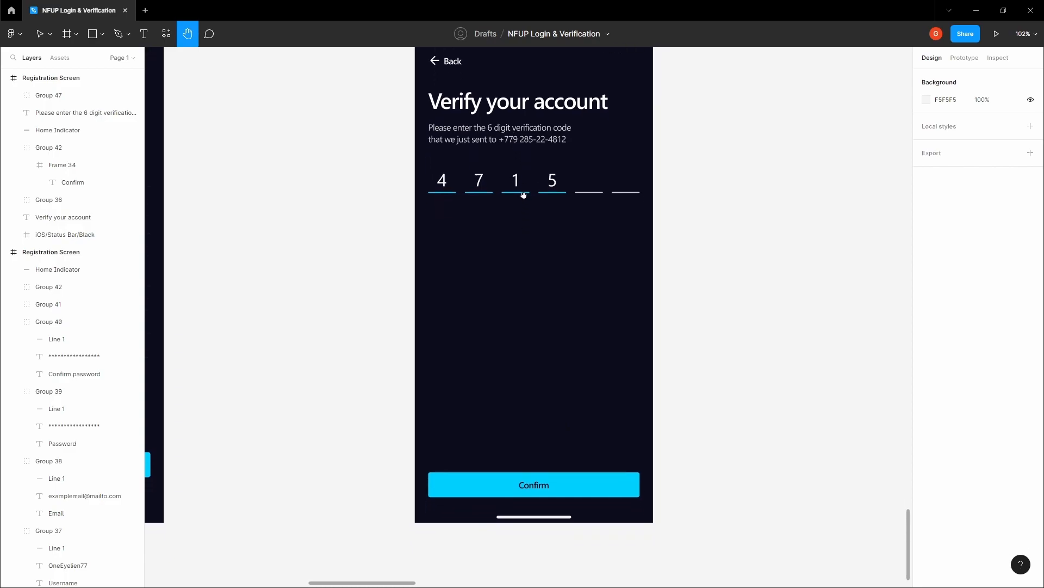
Step: Add the text "Expires in: 78 seconds" above the Confirm button on the verification screen
scroll(555, 384, up, 4)
key(v)
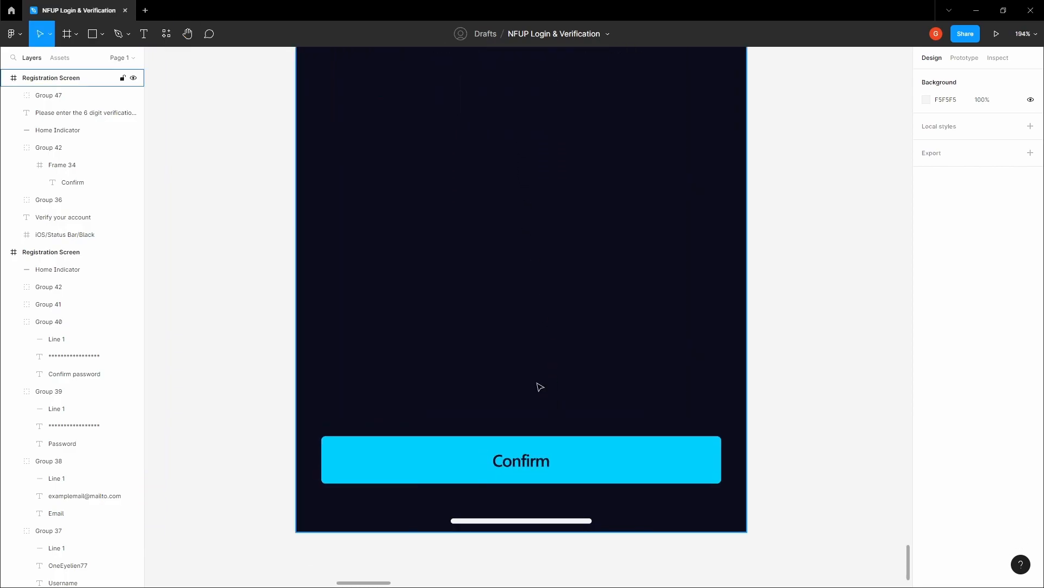
click(539, 385)
scroll(539, 385, up, 2)
key(t)
click(478, 373)
text(Expir)
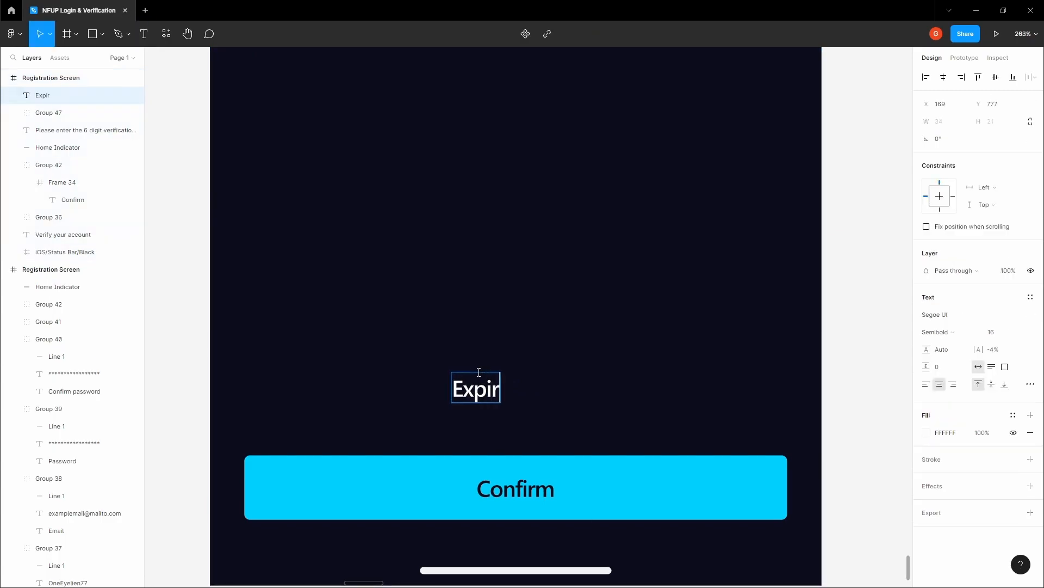
key(BackSpace)
text(res in: 78 seconds)
key(Escape)
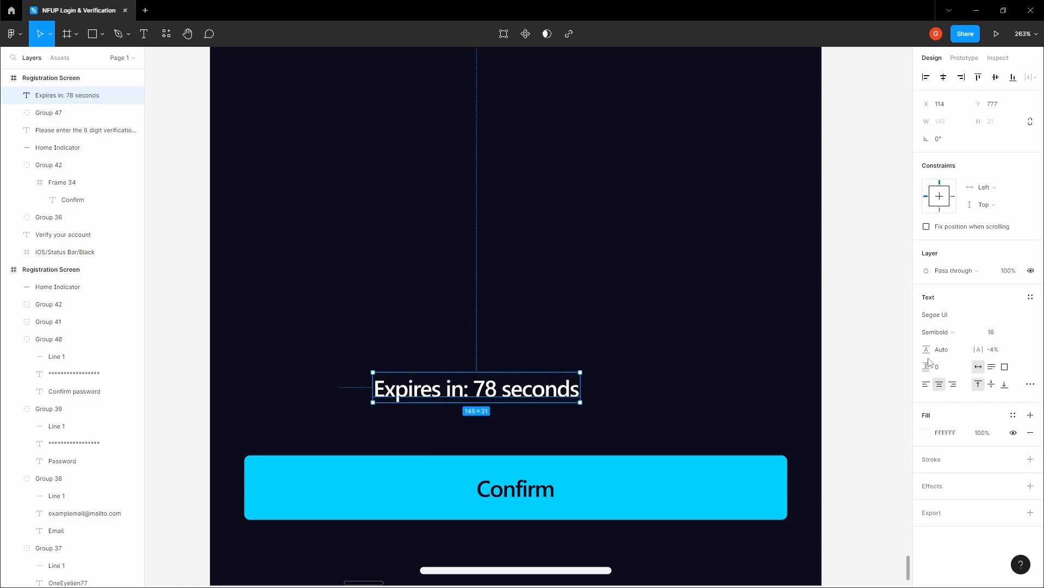
Step: Set the expiry text to Regular weight and centre it horizontally on the screen at Y 781
click(937, 332)
click(941, 319)
click(652, 326)
drag(498, 398, 537, 403)
click(942, 77)
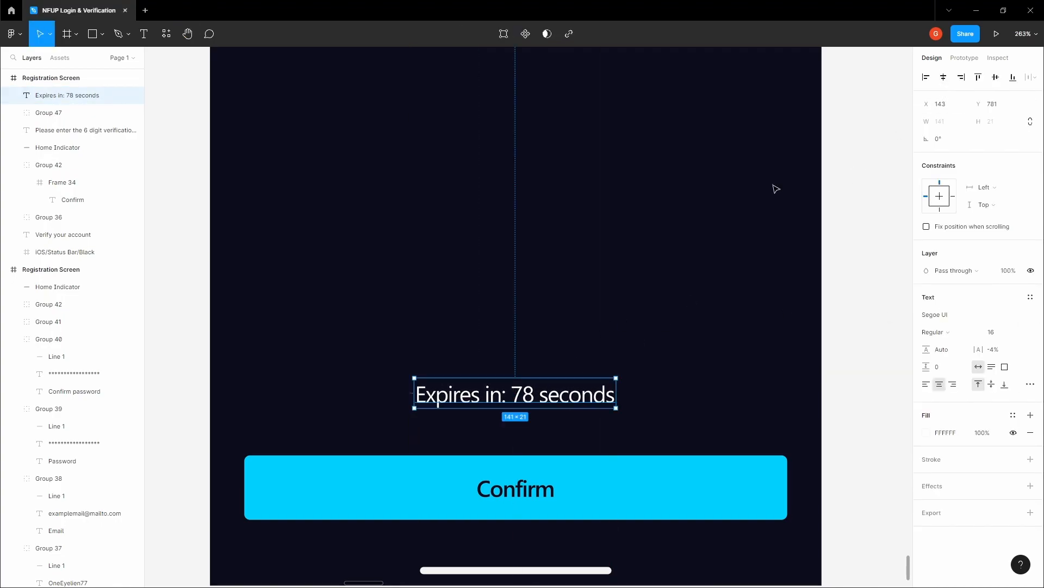
click(653, 243)
Step: Set the terms agreement text on the "Create an account" screen to Roboto Regular
key(space)
scroll(653, 242, down, 3)
scroll(606, 359, down, 6)
drag(653, 243, 671, 325)
scroll(618, 371, down, 3)
drag(320, 326, 470, 323)
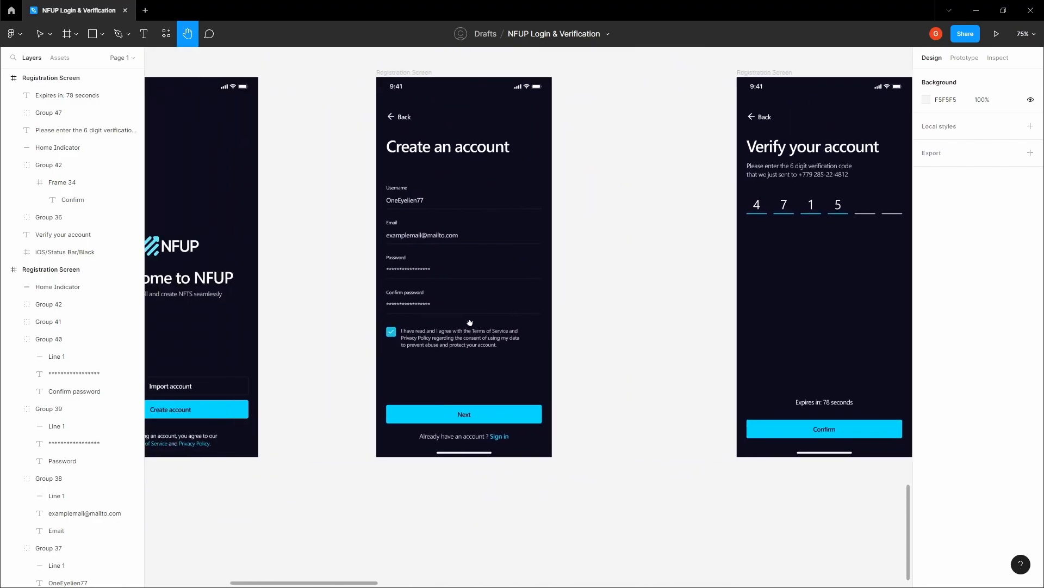
scroll(440, 335, up, 5)
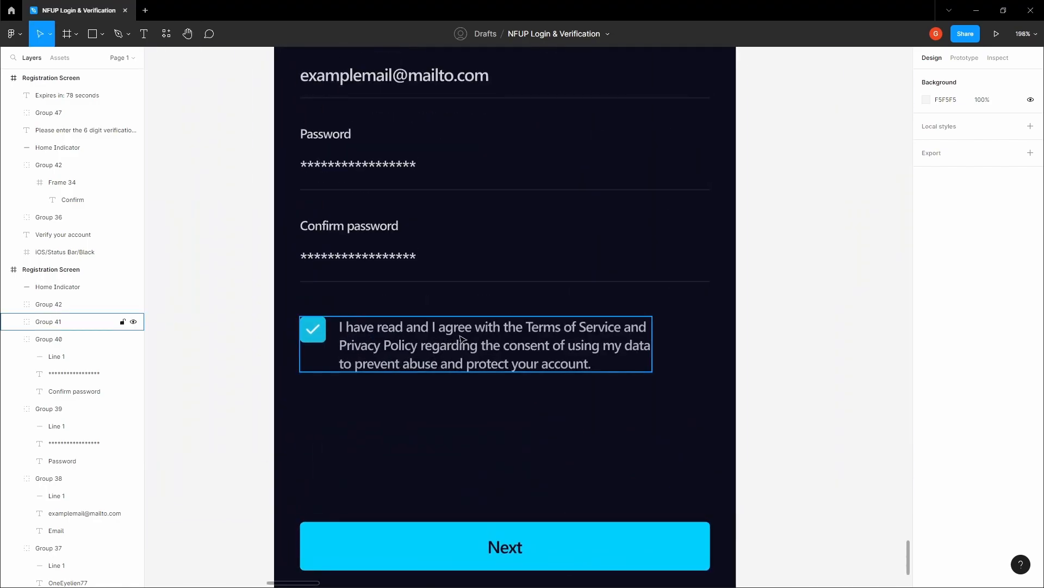
click(461, 339)
click(939, 301)
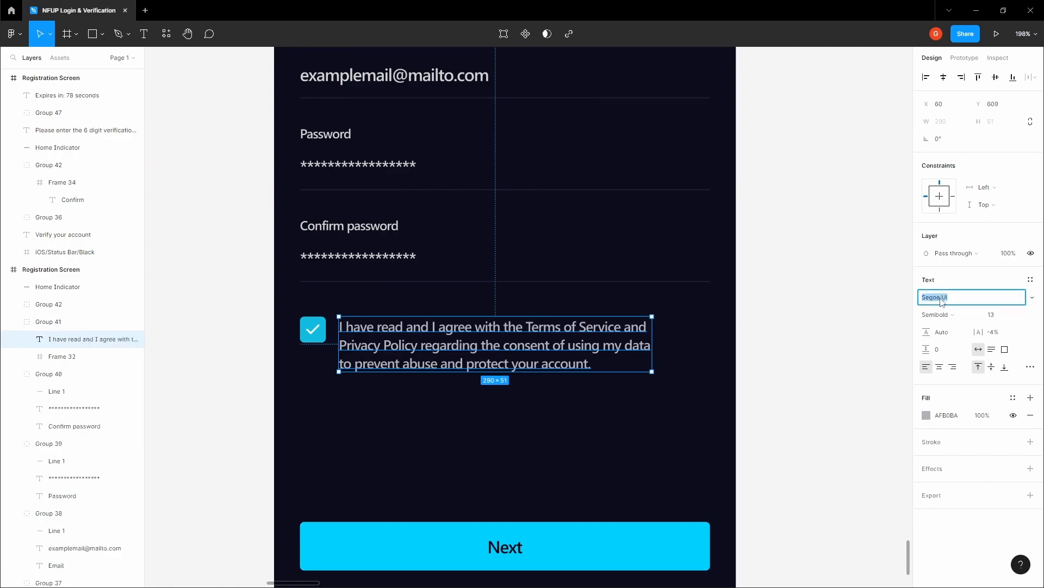
text(Ro)
key(Tab)
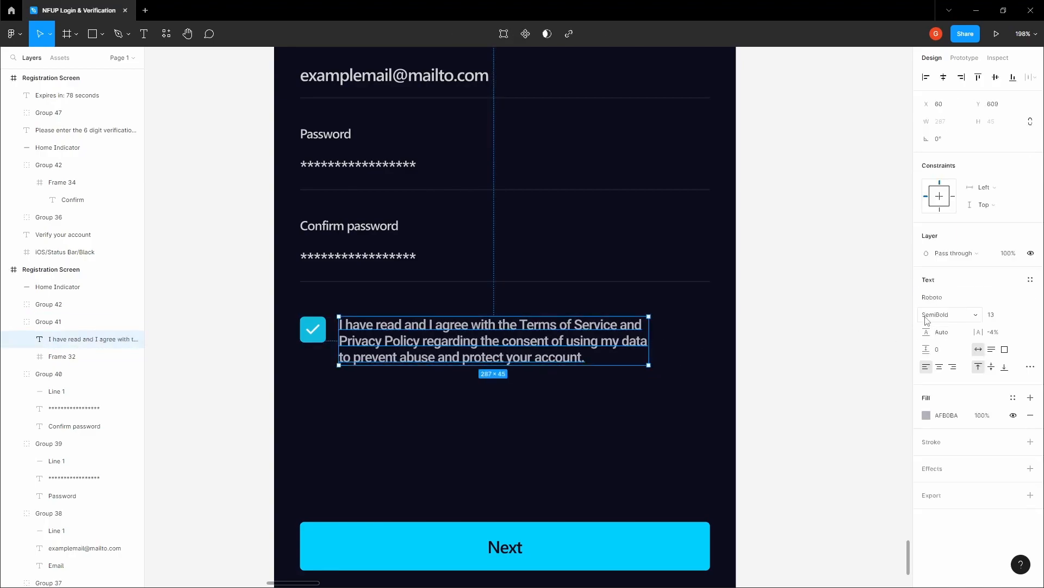
click(952, 314)
click(952, 230)
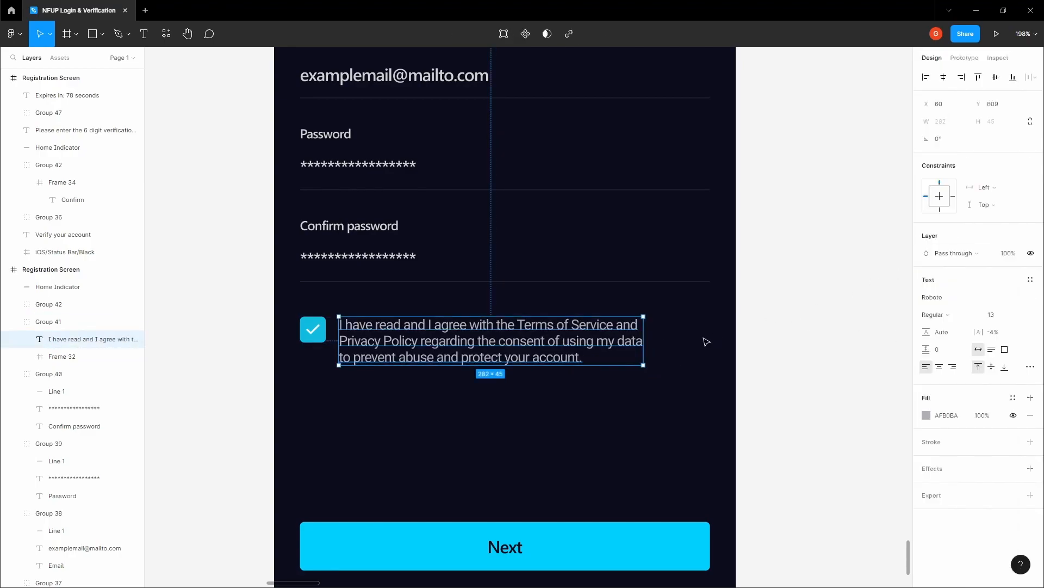
Step: Set the line height of the terms agreement text to 18
click(929, 331)
text(18)
key(Return)
click(731, 352)
scroll(723, 348, down, 1)
key(space)
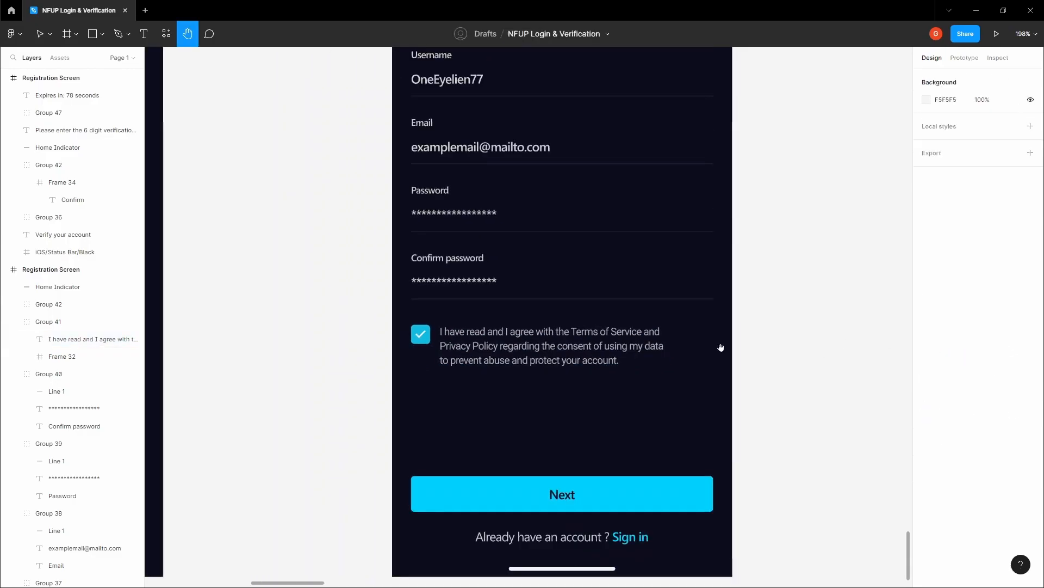
Step: Try a line height of 19 on the terms agreement text and undo it
scroll(576, 343, up, 1)
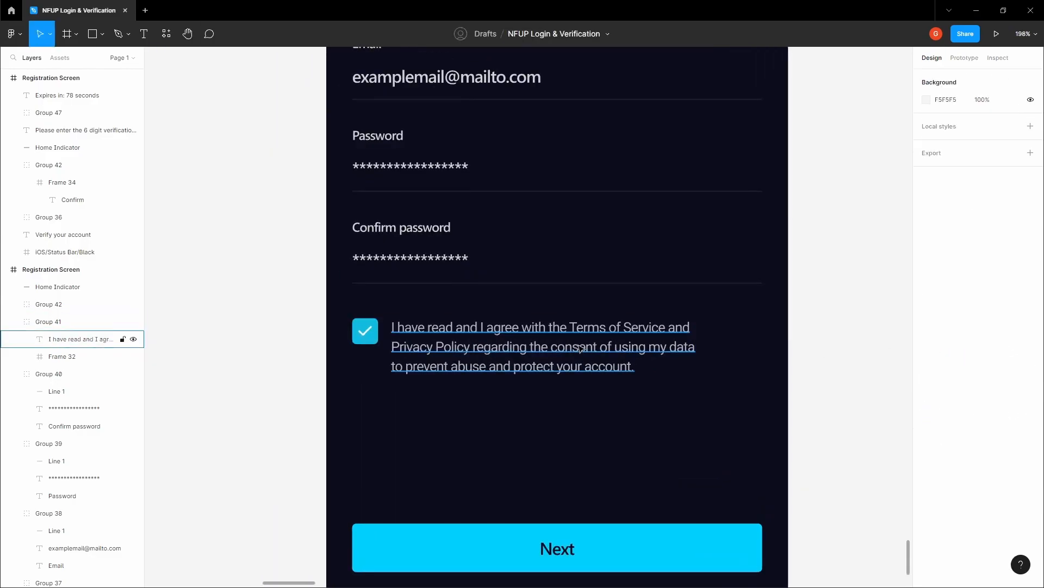
click(572, 347)
click(947, 332)
text(19)
click(795, 349)
scroll(795, 348, down, 1)
key(space)
key(ctrl+z)
key(ctrl+z)
click(795, 349)
key(space)
Step: Check the alignment and spacing between the checkbox and the terms agreement text
click(548, 337)
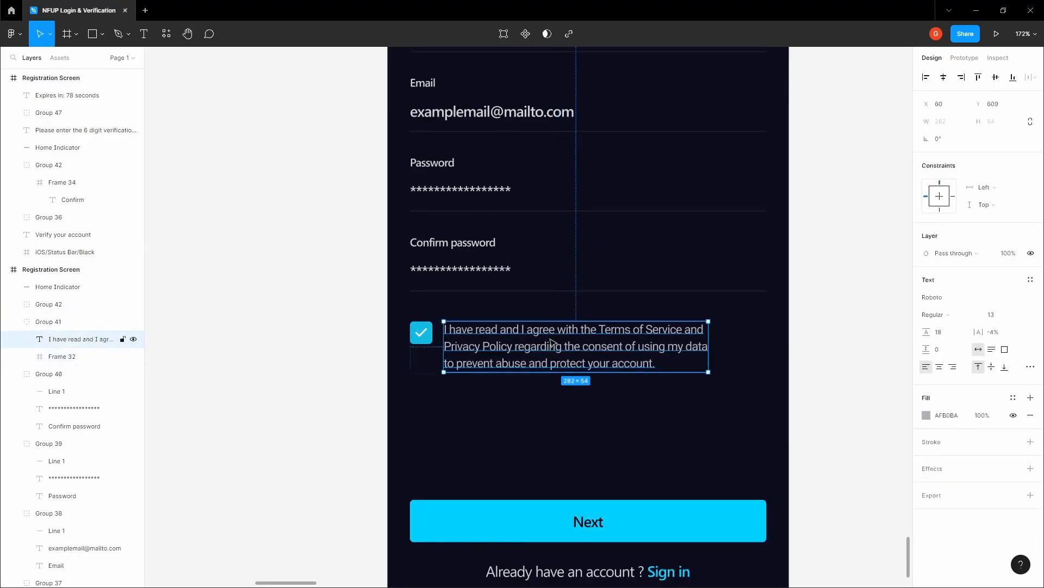
scroll(443, 335, up, 3)
shift+click(406, 338)
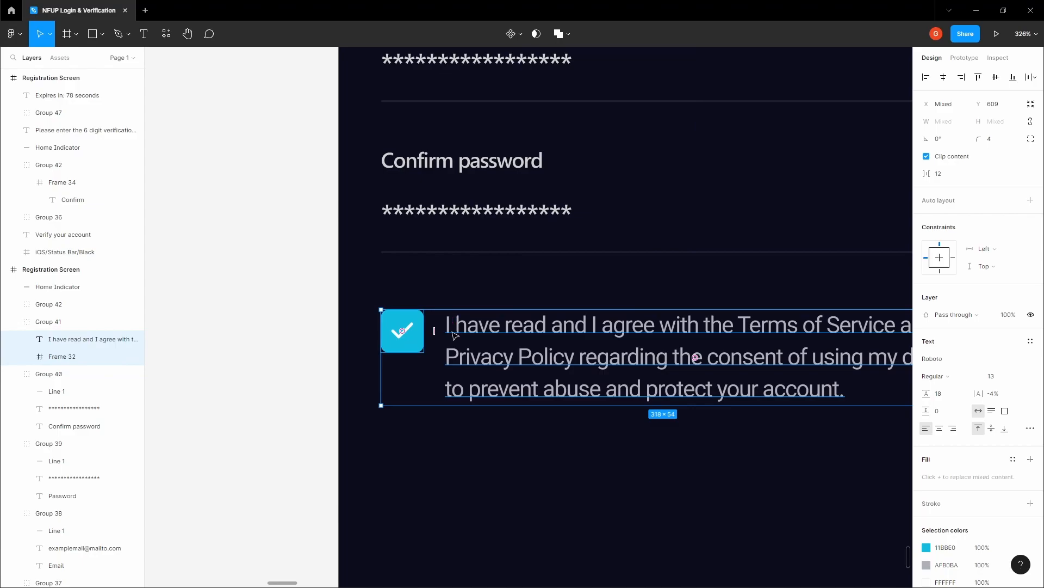
click(453, 335)
click(307, 329)
scroll(270, 388, down, 8)
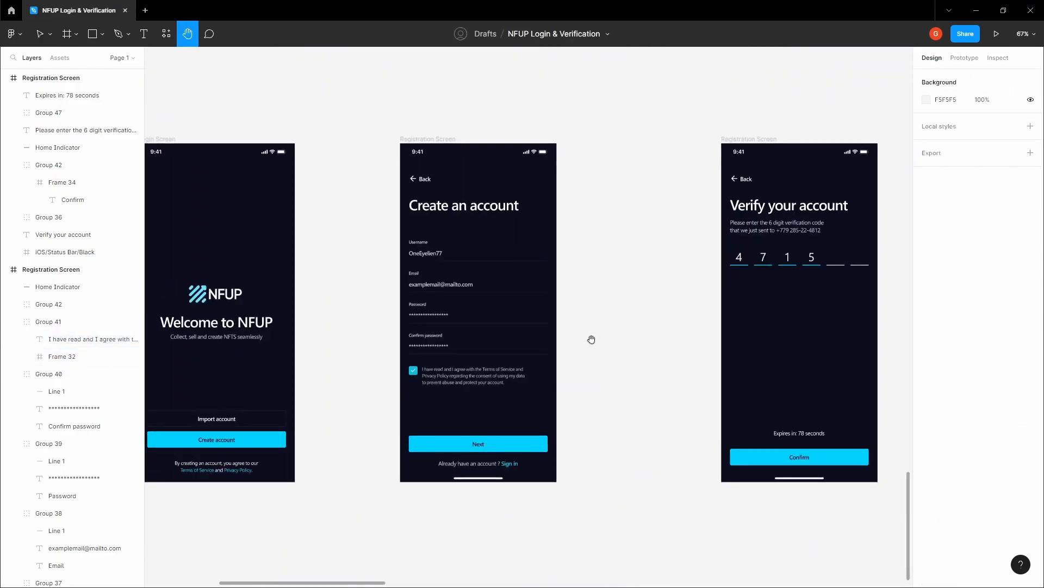
scroll(554, 373, up, 2)
drag(671, 419, 504, 364)
scroll(554, 369, up, 1)
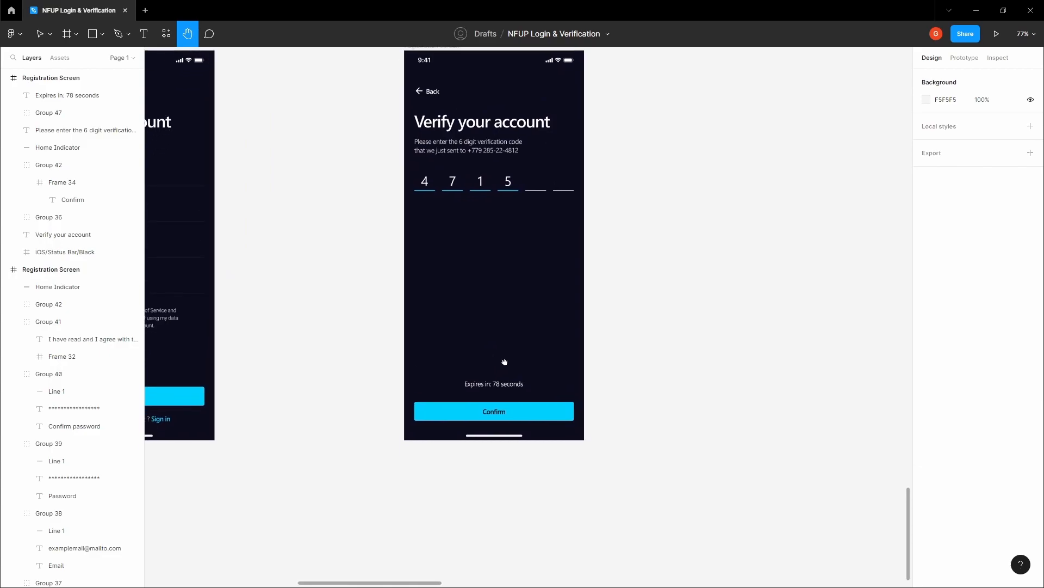
scroll(501, 392, up, 2)
click(502, 389)
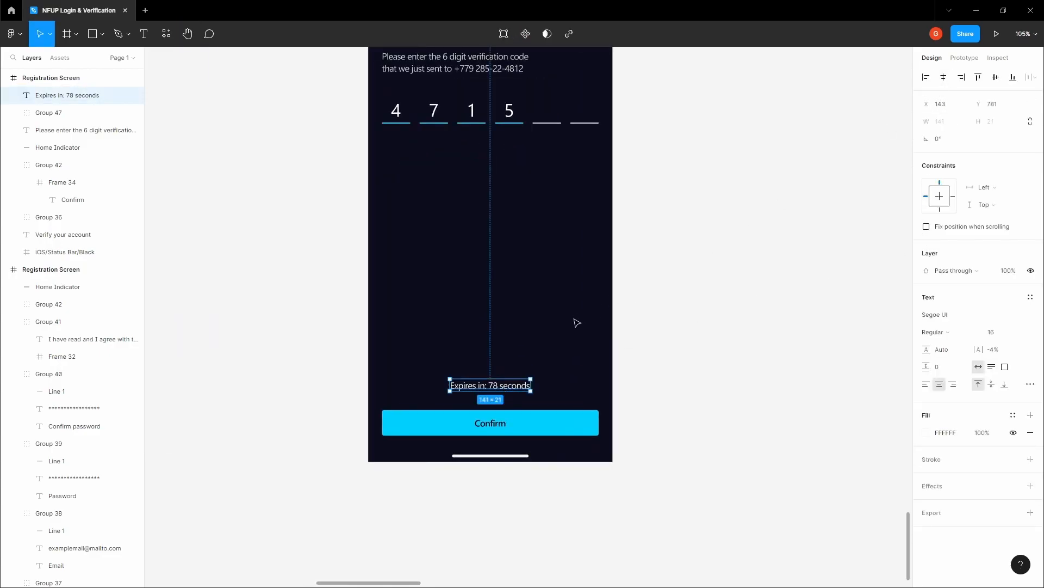
double_click(500, 389)
click(493, 386)
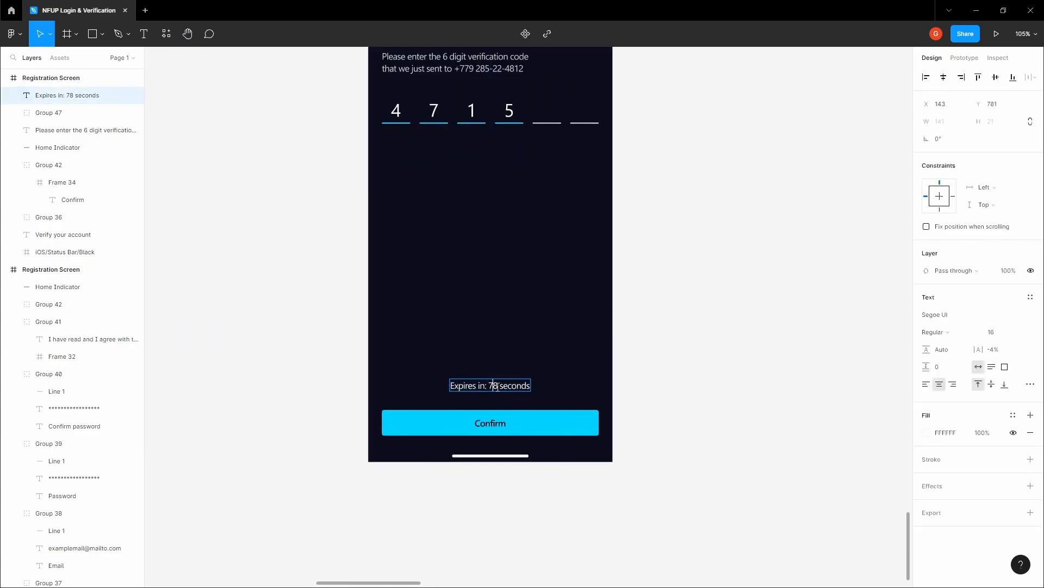
click(700, 309)
Step: Copy the hex value EFF32F from the yellow Text swatch in the Colors frame
key(space)
scroll(701, 300, down, 5)
drag(761, 177, 602, 462)
scroll(697, 345, down, 2)
drag(714, 297, 621, 419)
drag(853, 143, 734, 254)
scroll(738, 228, up, 2)
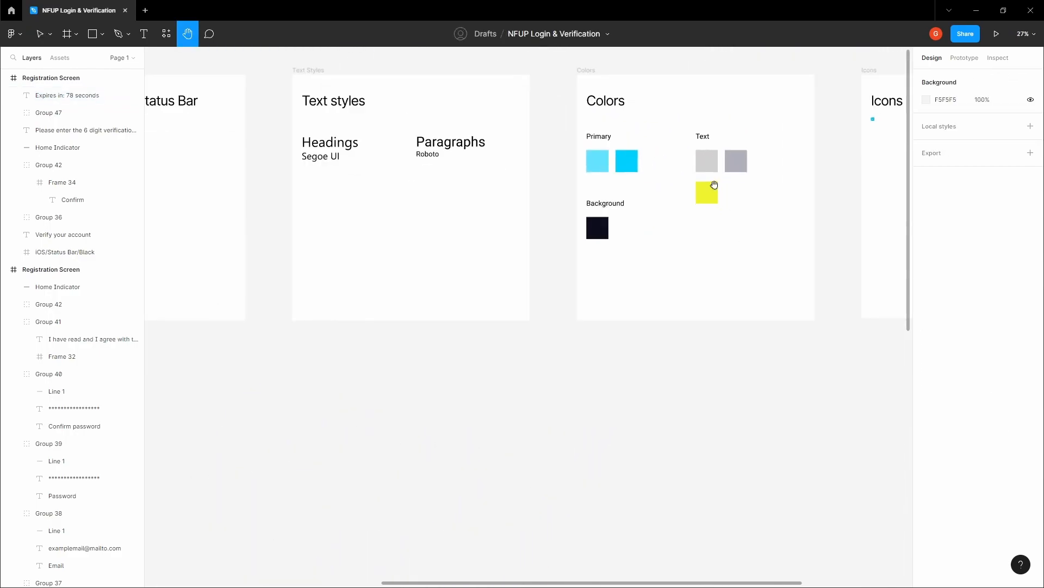
click(712, 189)
click(947, 319)
click(758, 453)
Step: Colour only the words "78 seconds" in the verification screen's expiry text with the copied yellow EFF32F
key(space)
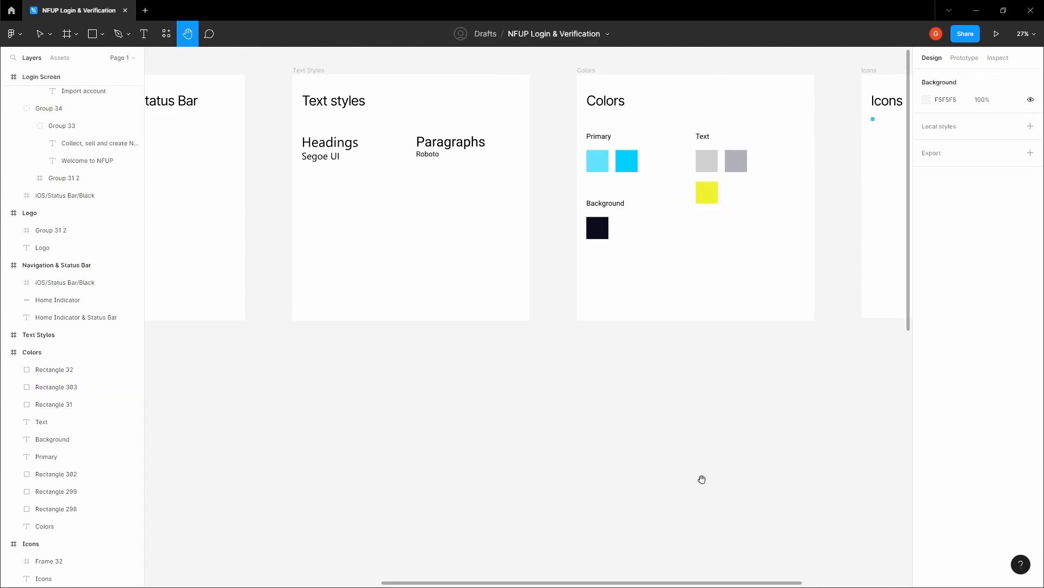
drag(716, 473, 905, 152)
drag(723, 278, 848, 115)
drag(641, 415, 761, 276)
scroll(569, 412, up, 6)
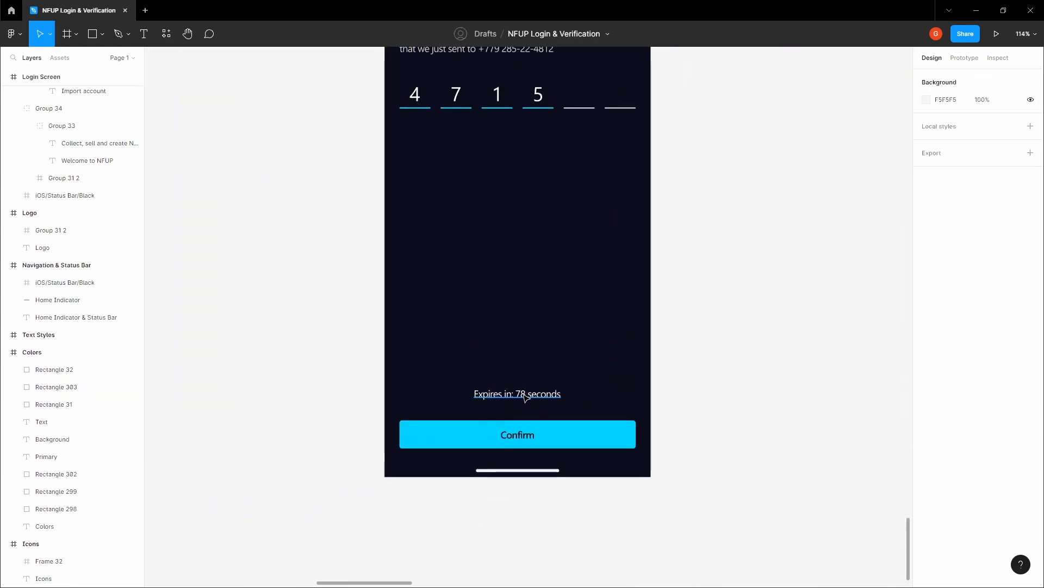
double_click(526, 395)
scroll(526, 395, up, 3)
click(505, 396)
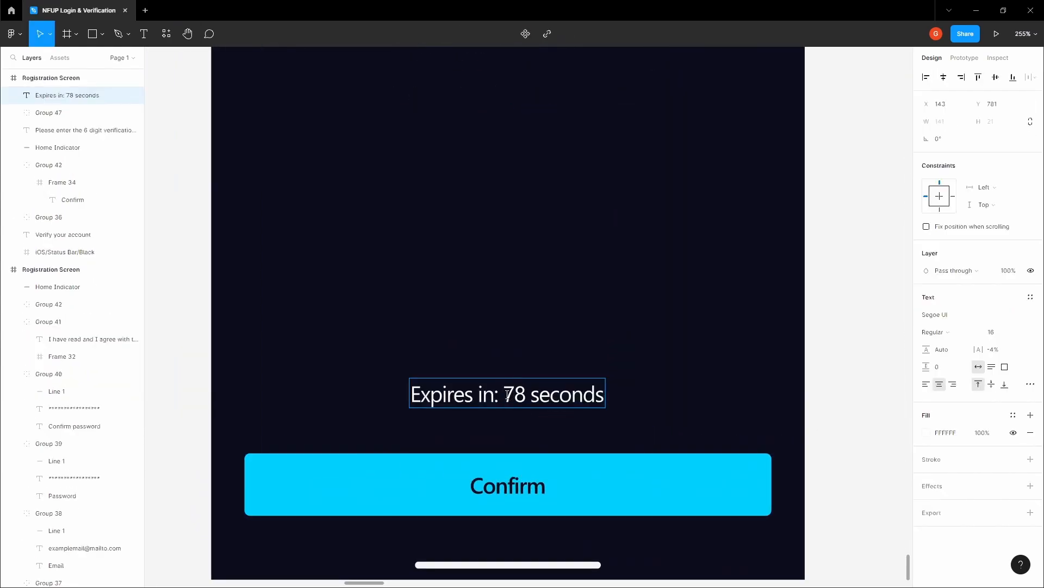
drag(507, 395, 610, 393)
click(953, 434)
key(ctrl+v)
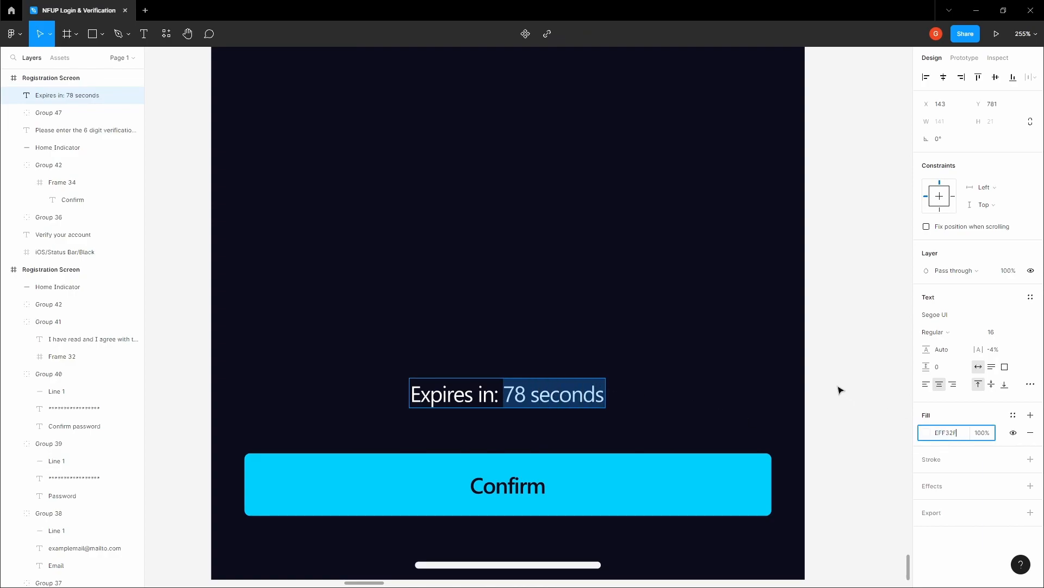
click(764, 361)
scroll(761, 358, down, 3)
key(space)
drag(689, 328, 600, 350)
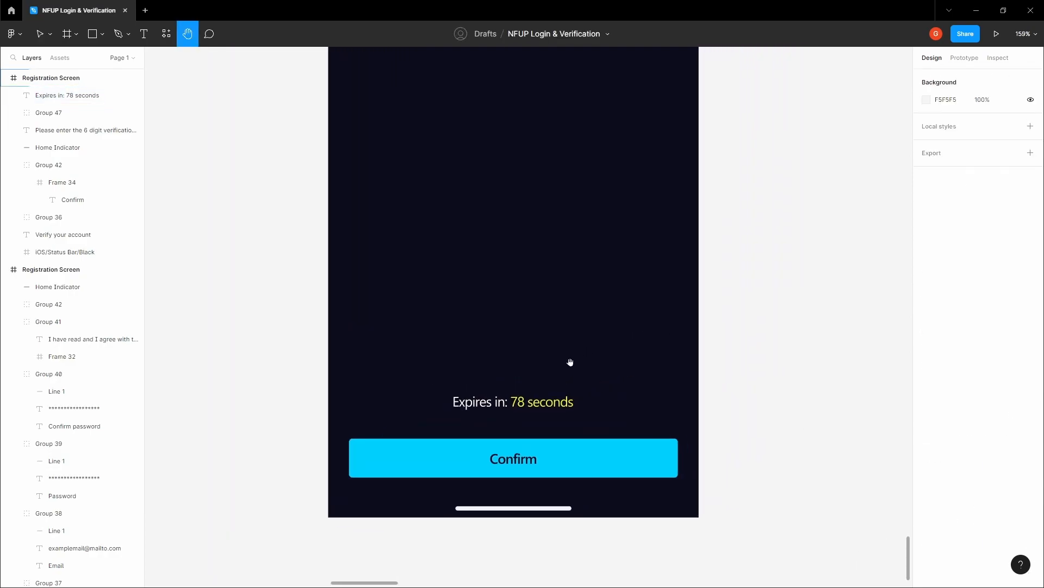
Step: Move the expiry text down to Y 802, closer to the Confirm button
click(536, 402)
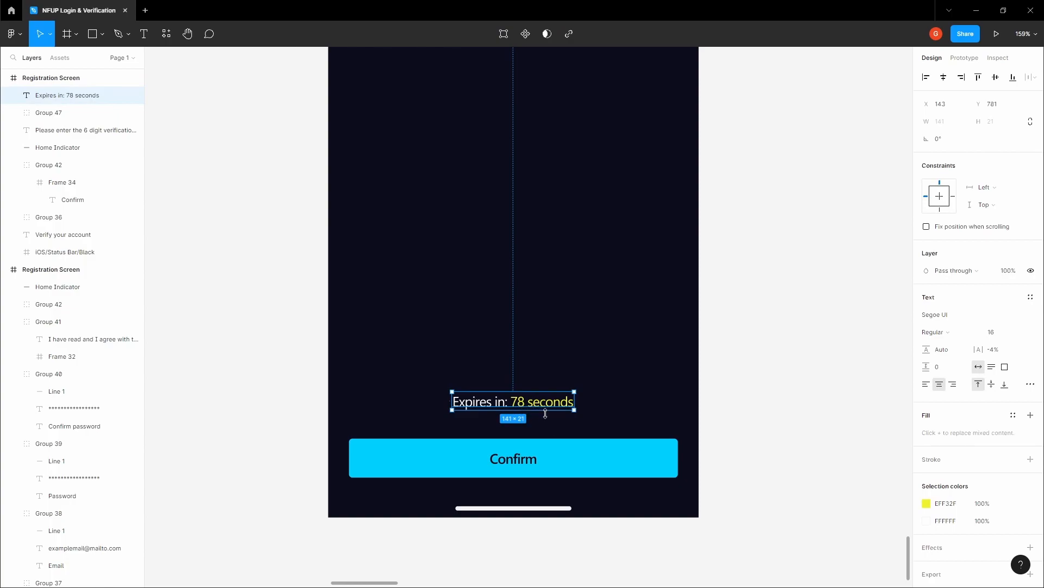
key(alt)
key(Down)
key(Down)
key(Down)
key(Down)
key(Down)
key(Down)
key(Down)
key(Down)
key(Down)
key(Down)
key(Down)
key(Down)
key(Down)
key(Down)
key(Down)
key(Down)
key(Down)
key(Down)
key(Down)
key(Down)
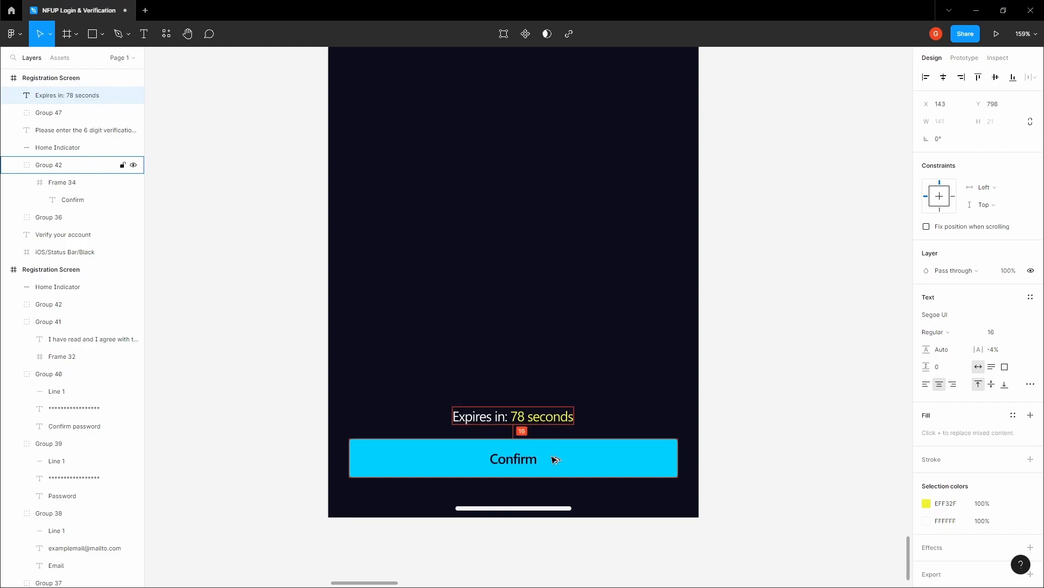
key(Down)
scroll(556, 459, down, 5)
click(765, 405)
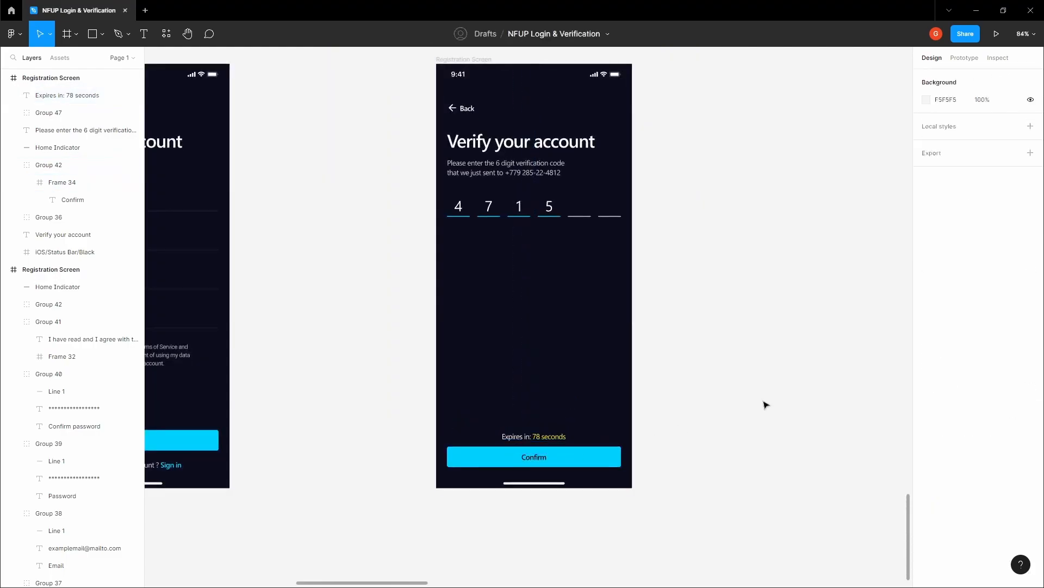
Step: Reduce the font size of the expiry text above the Confirm button to 14
key(space)
drag(594, 423, 616, 413)
scroll(616, 413, up, 1)
click(547, 428)
scroll(564, 425, up, 2)
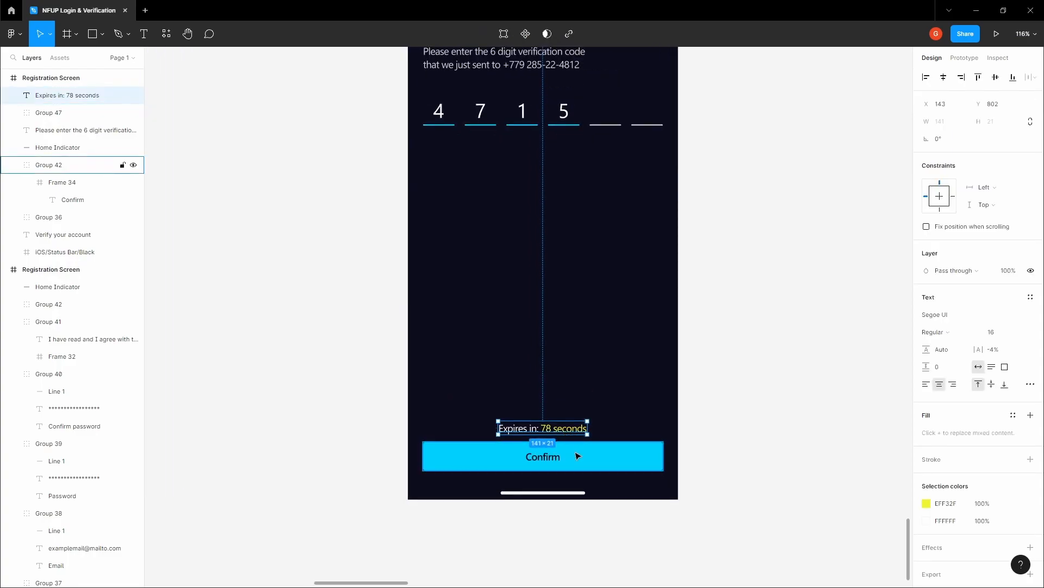
click(773, 363)
key(space)
drag(686, 367, 671, 414)
click(552, 434)
click(729, 354)
key(space)
scroll(681, 372, down, 2)
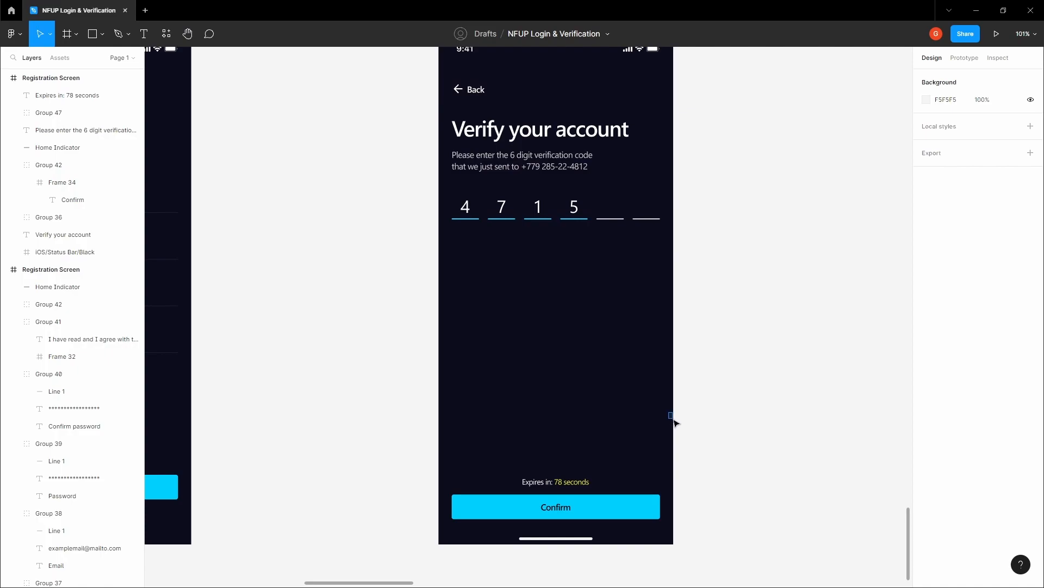
Step: Move the expiry text down to Y 804, leaving a 12 px gap, and select it together with the Confirm button
click(554, 482)
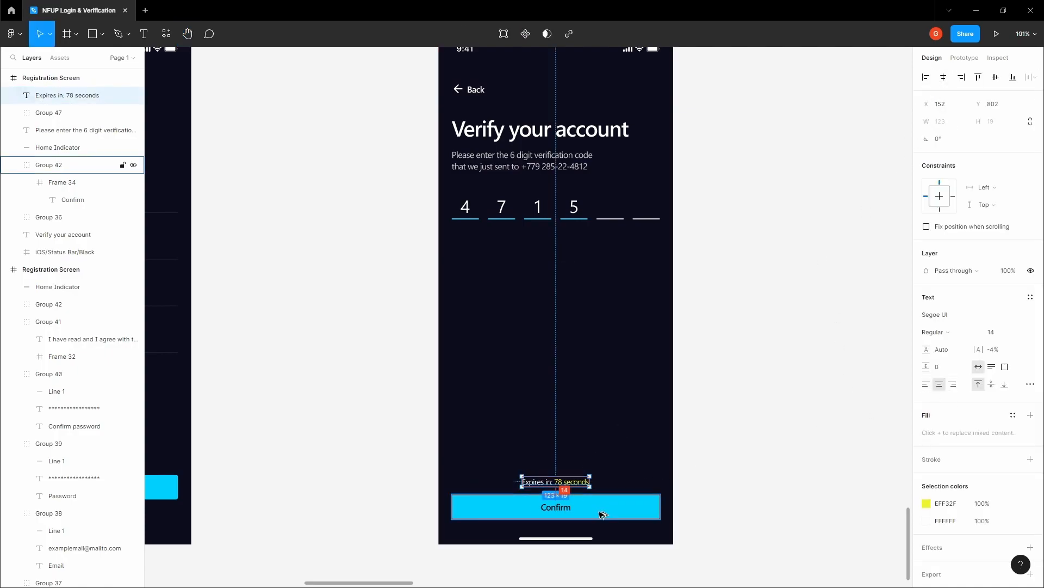
key(Down)
key(Down)
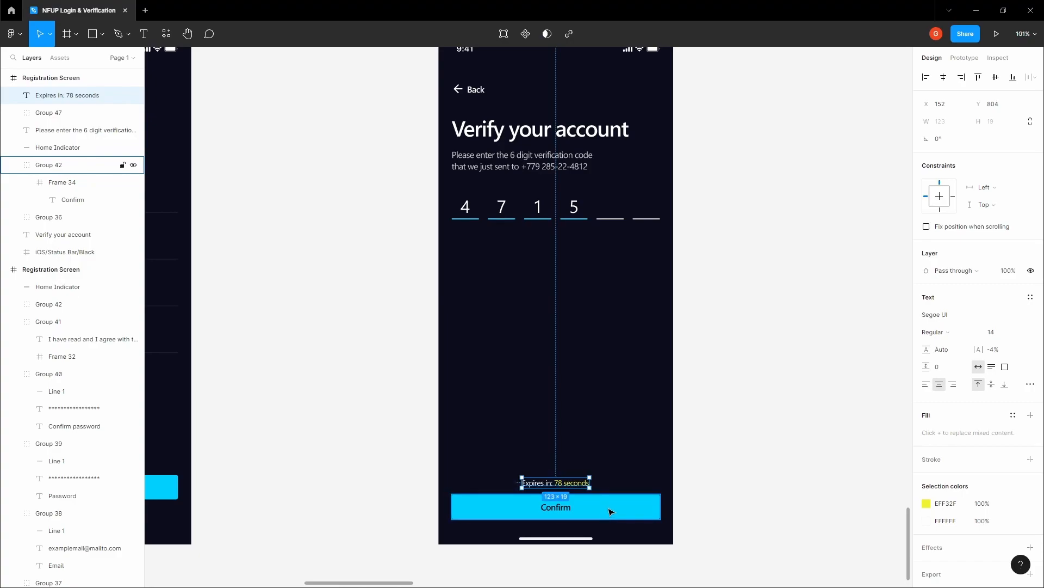
scroll(610, 511, up, 3)
shift+click(601, 509)
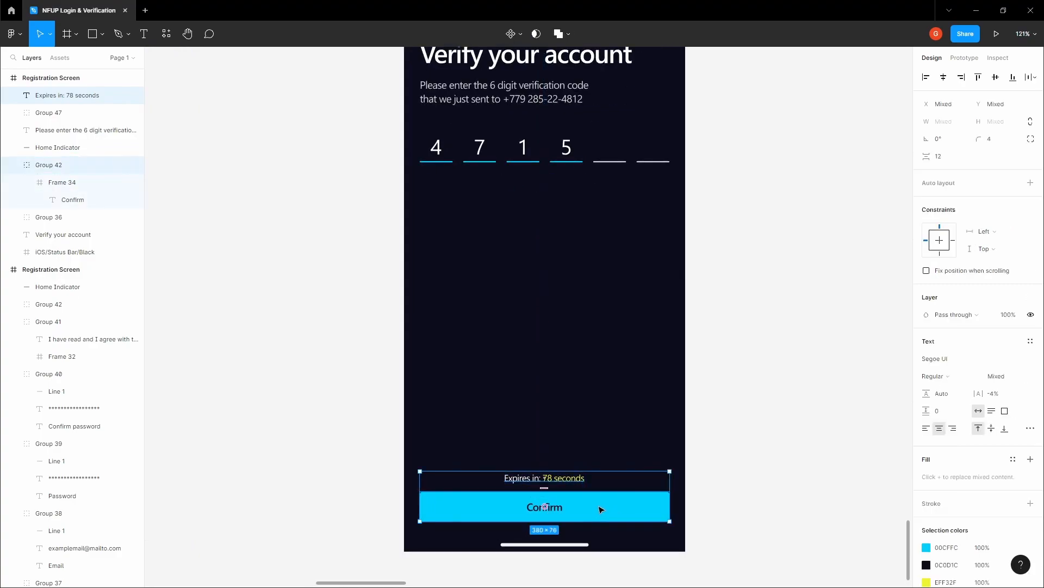
Step: Group the expiry text with the Confirm button and move the group down to Y 805
key(ctrl+g)
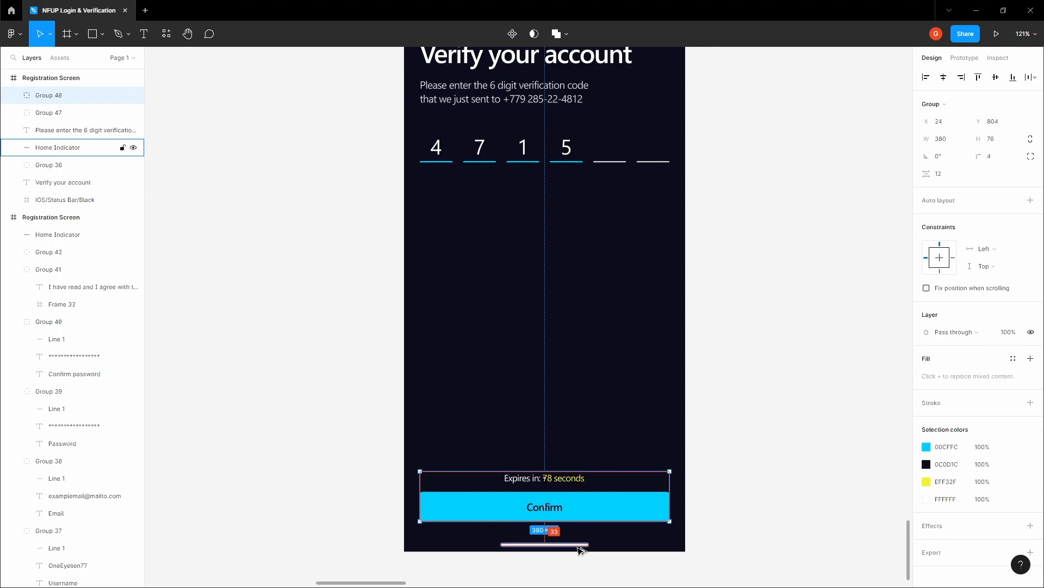
key(Down)
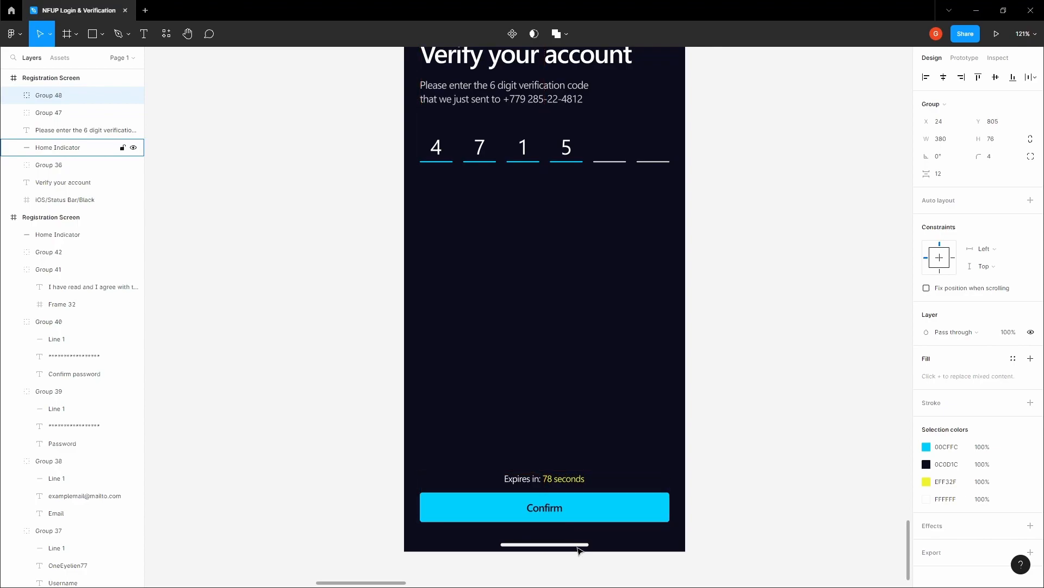
click(359, 357)
Step: Move the "Create an account" frame to about 149 px from the Login Screen, and bring the "Verify your account" frame closer to it
key(space)
drag(358, 347, 419, 347)
scroll(419, 347, down, 1)
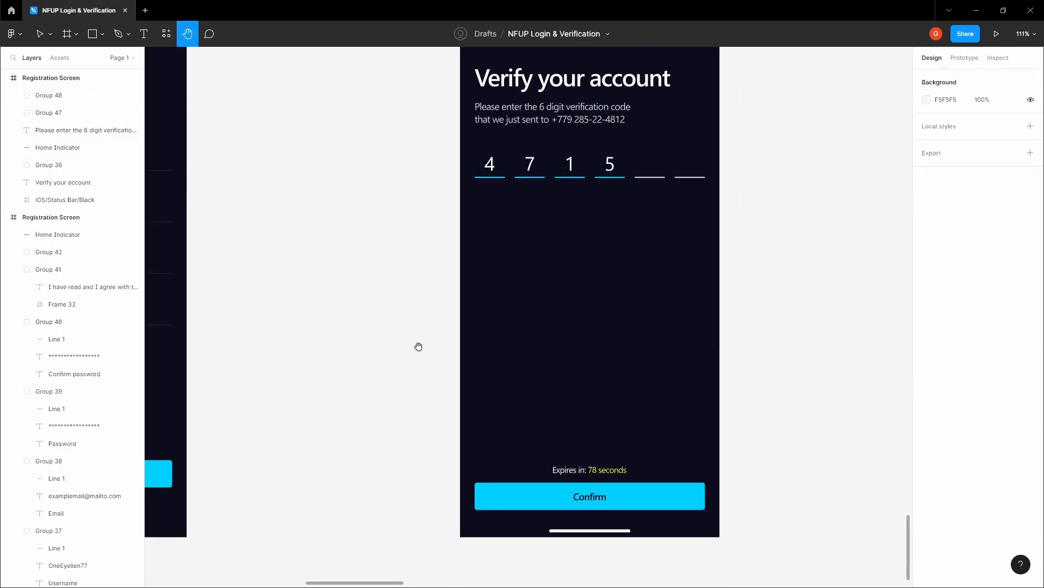
scroll(418, 347, down, 10)
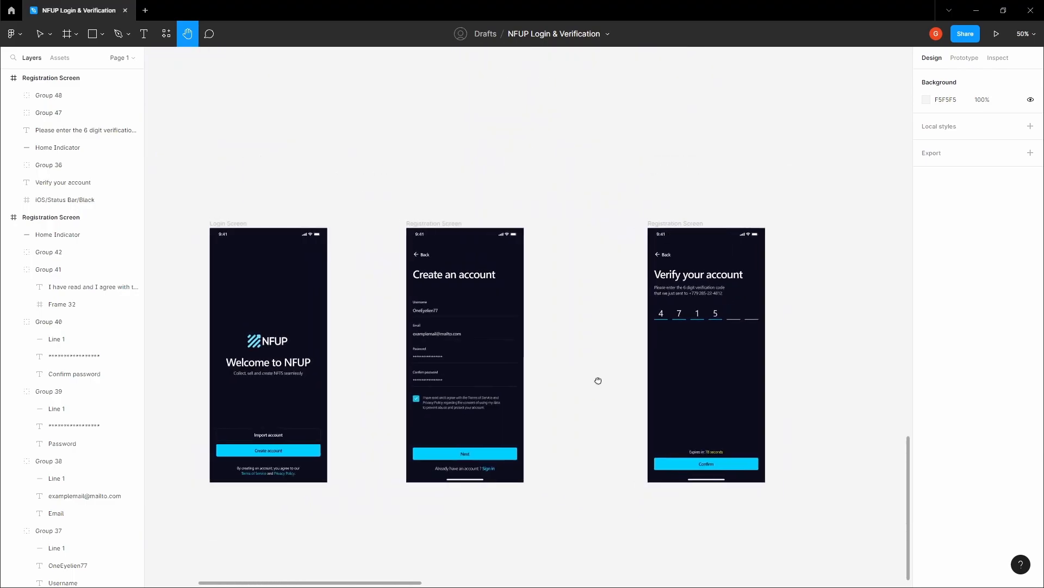
drag(598, 381, 676, 386)
drag(500, 227, 462, 227)
click(563, 193)
drag(754, 225, 641, 226)
Step: Rename the "Verify your account" frame as Verification Screen
double_click(43, 80)
double_click(43, 80)
text(Verification)
key(Return)
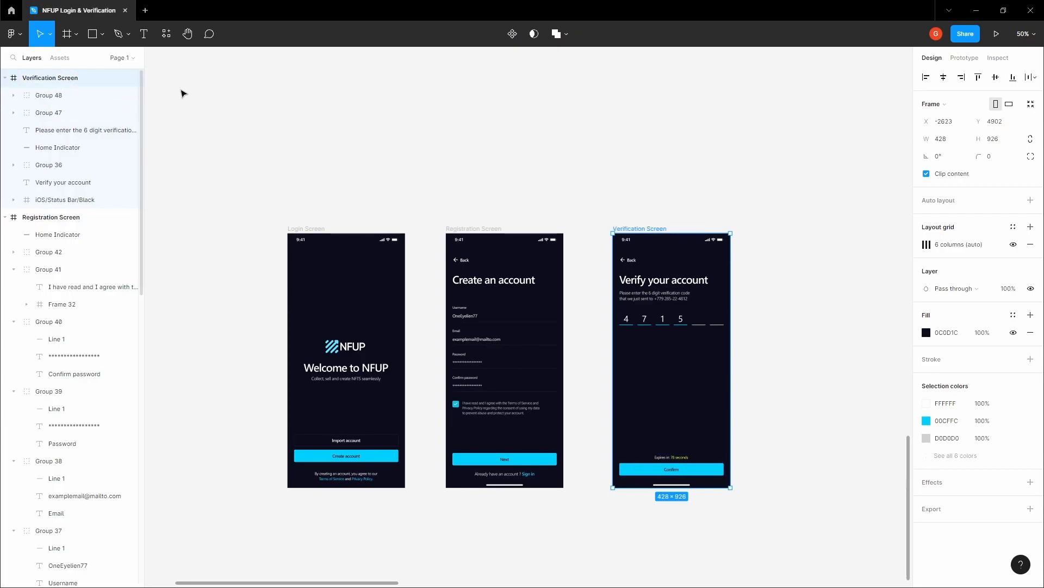
Step: Distribute the Login, Registration and Verification Screen frames evenly in a row with a horizontal spacing of 160
click(506, 100)
key(space)
drag(506, 100, 490, 72)
click(299, 200)
shift+click(458, 200)
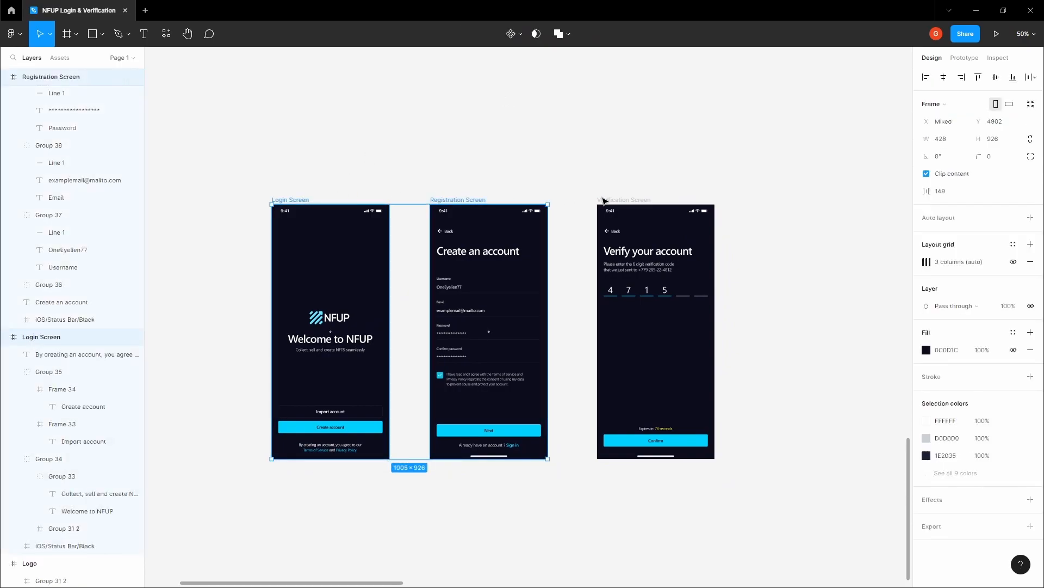
shift+click(603, 199)
click(1033, 77)
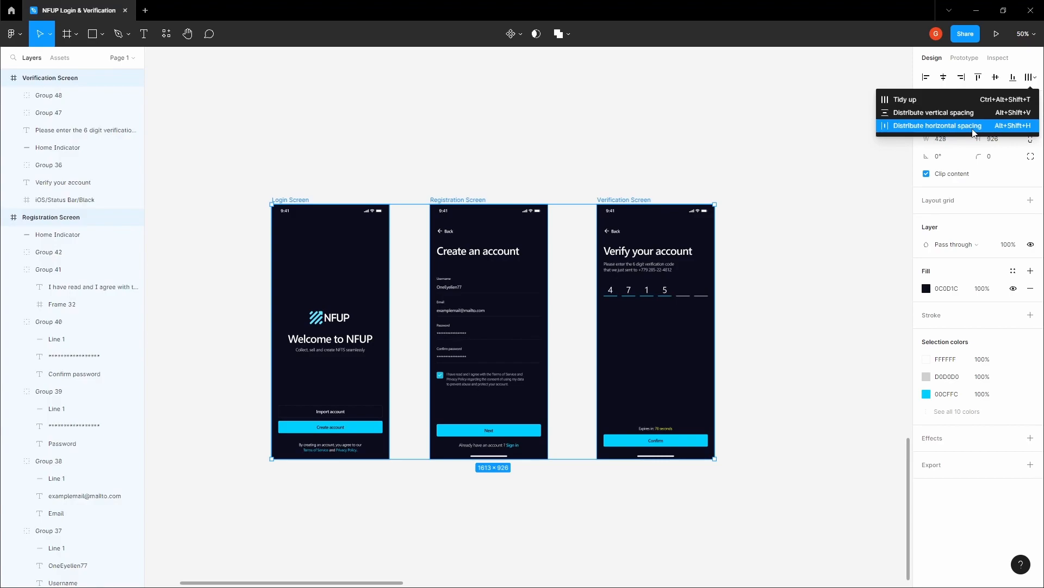
click(974, 132)
click(952, 194)
text(160)
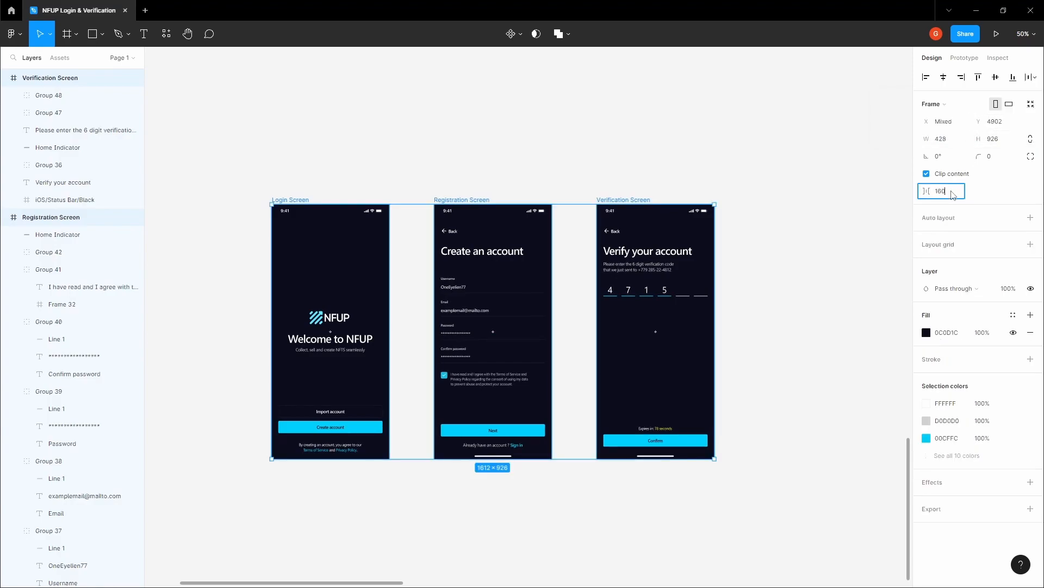
key(Return)
click(606, 146)
key(space)
drag(560, 167, 594, 149)
scroll(574, 164, up, 2)
drag(573, 188, 601, 149)
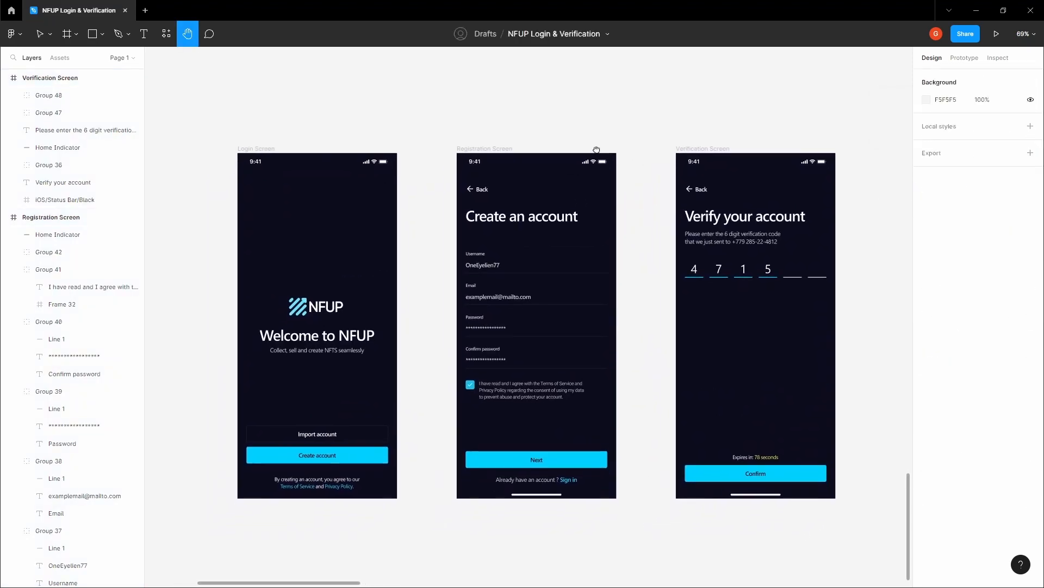